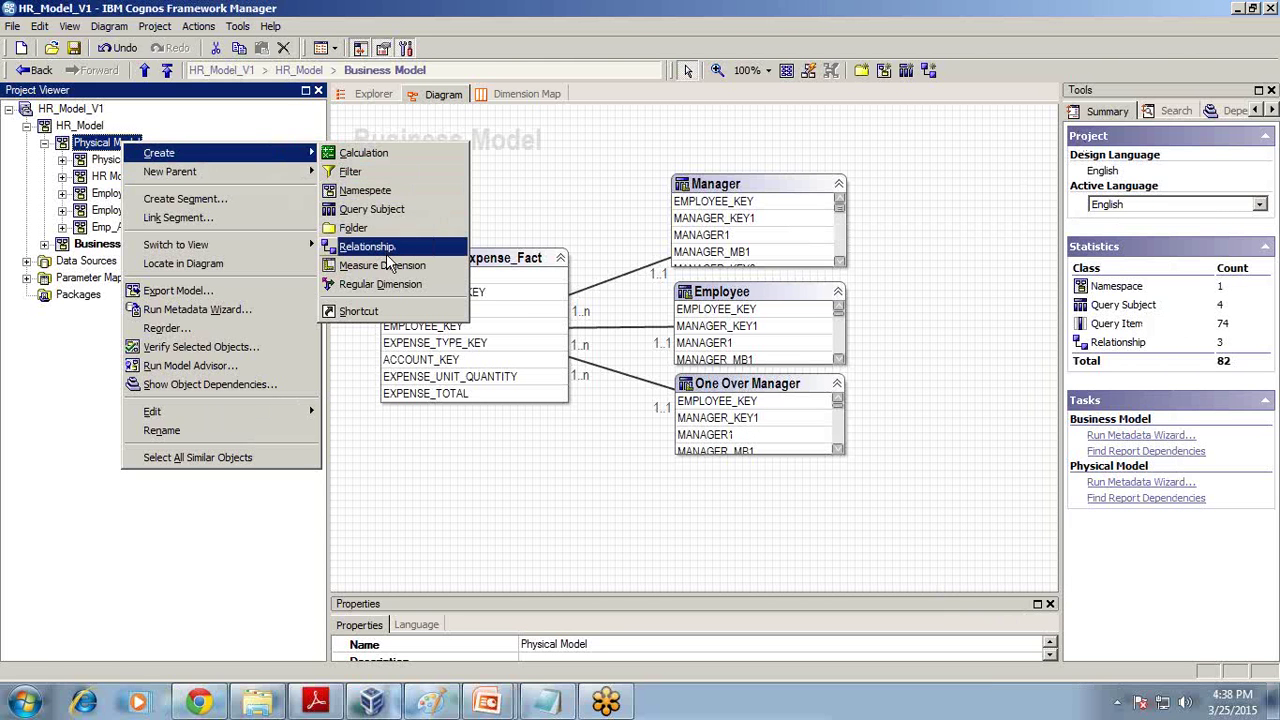
# - Create a namespace named 'Role Playing Dimension' under Physical Model and bring up its options
pyautogui.click(395, 190)
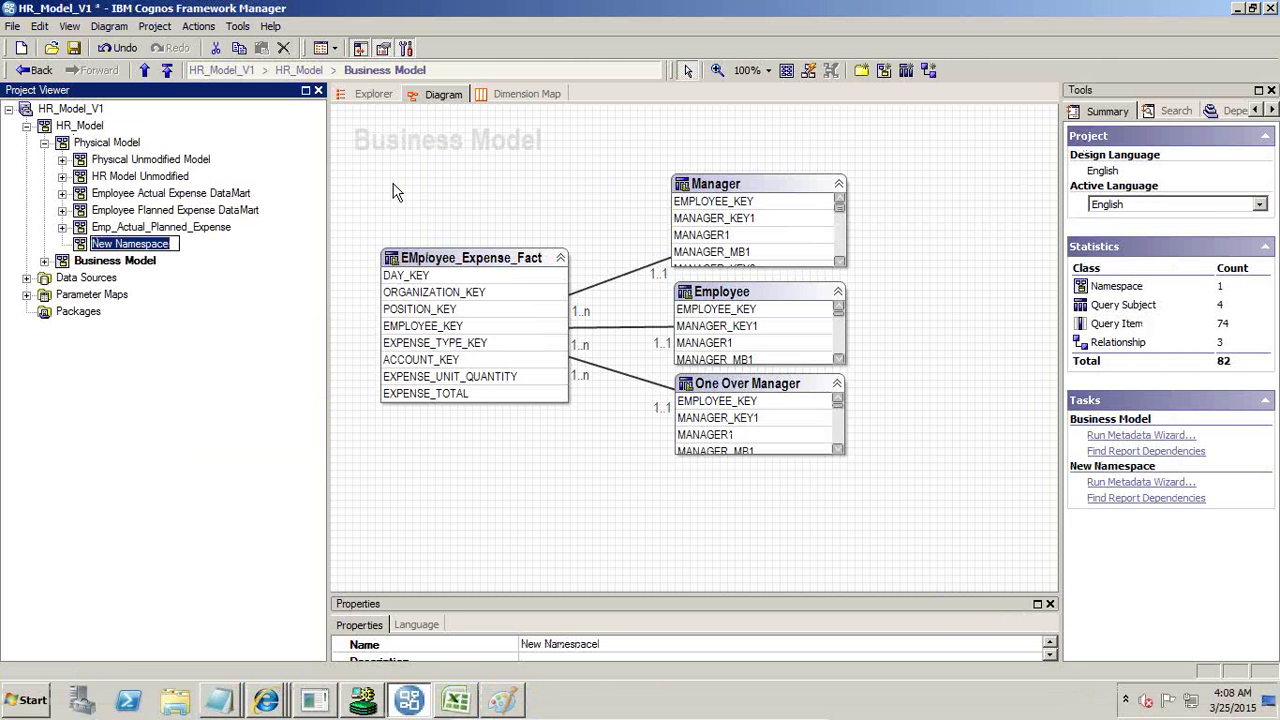
pyautogui.write('Role Playing')
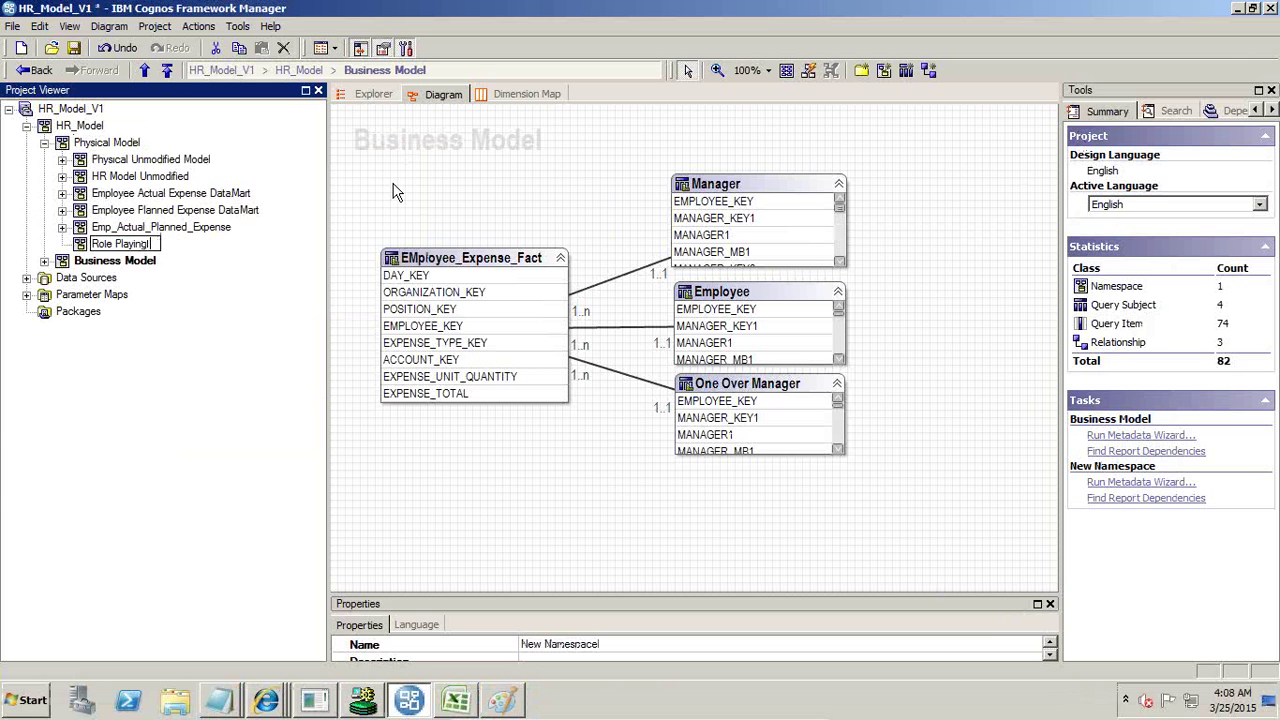
pyautogui.write(' Dimension')
pyautogui.press('Return')
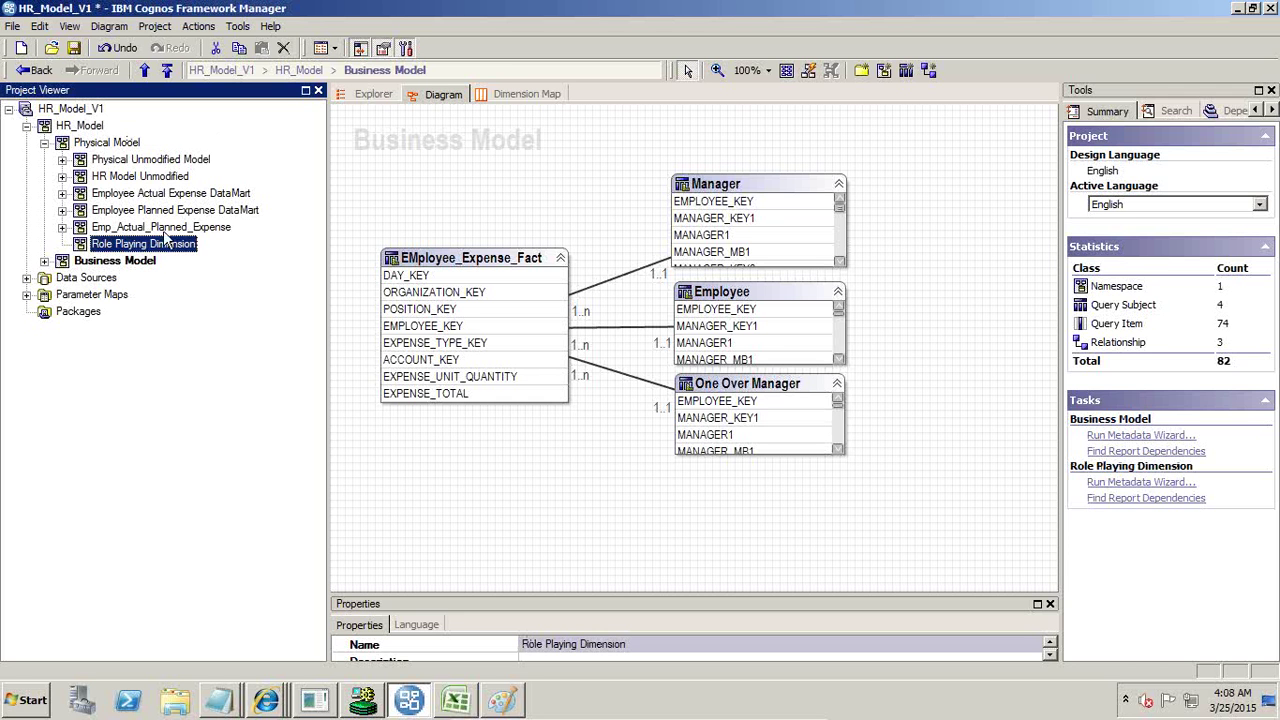
pyautogui.rightClick(172, 252)
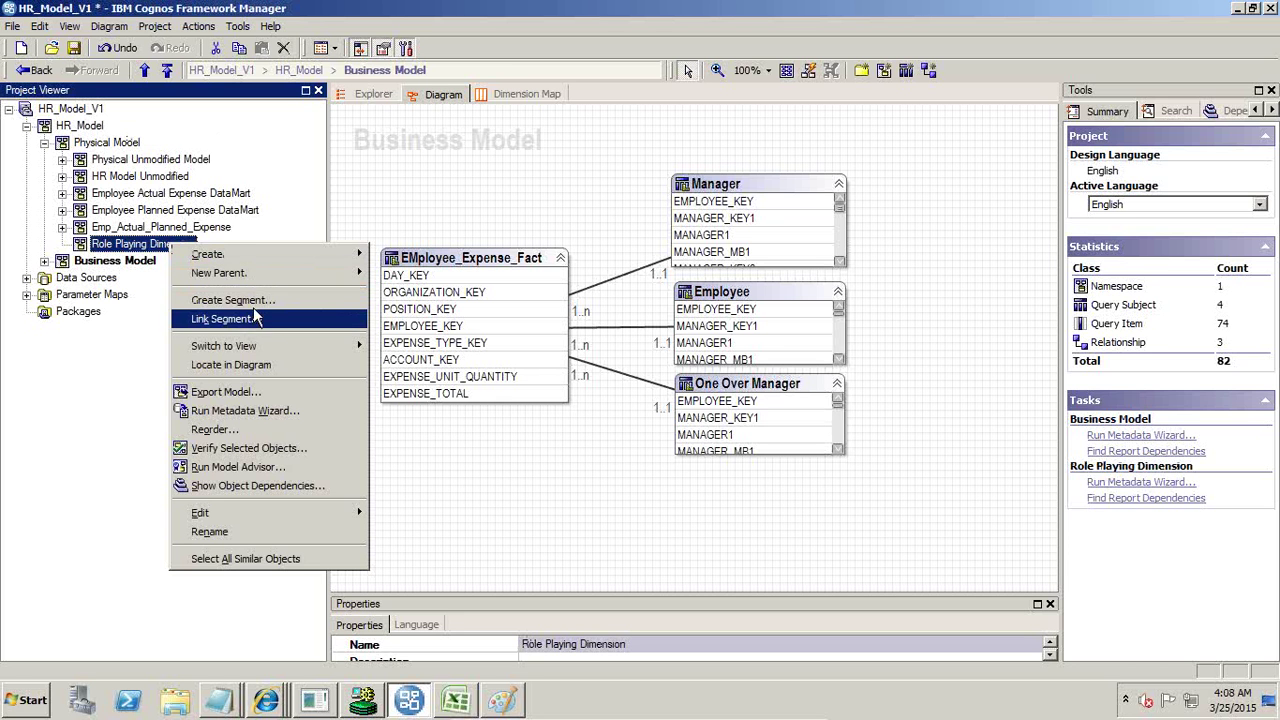
# - Start the Metadata Wizard and choose the HR_Model data source
pyautogui.click(250, 410)
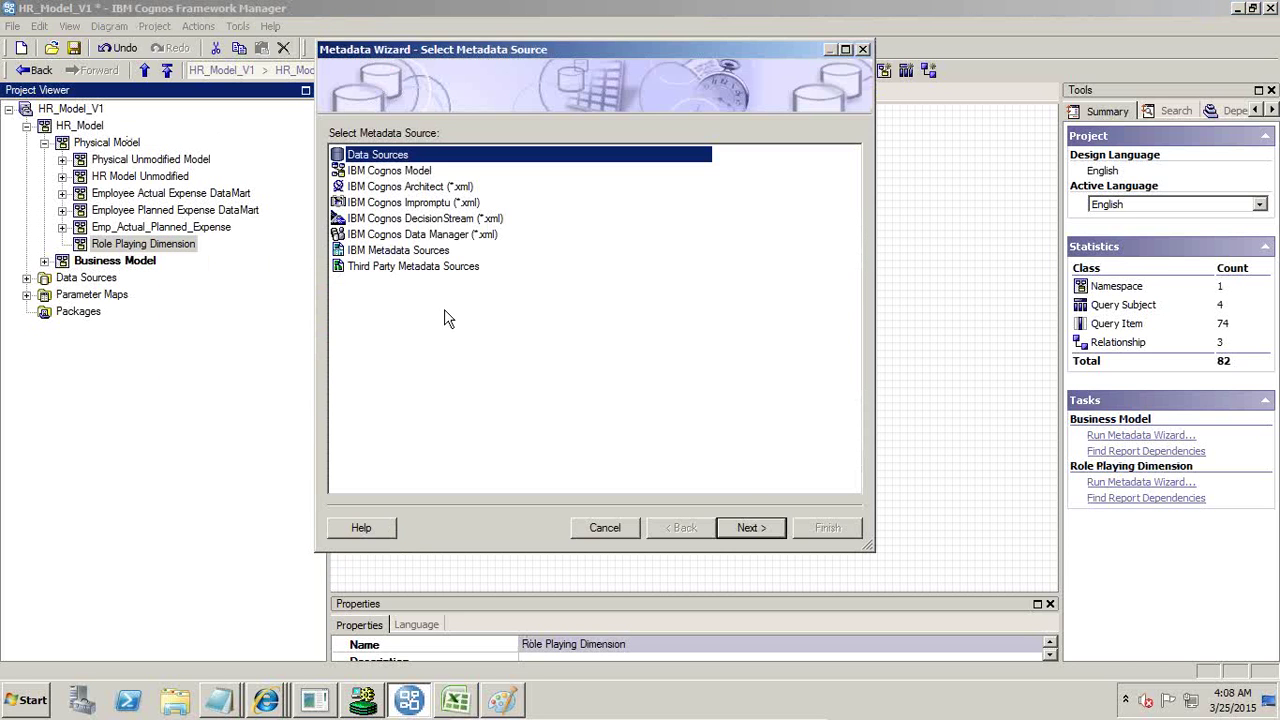
pyautogui.click(736, 529)
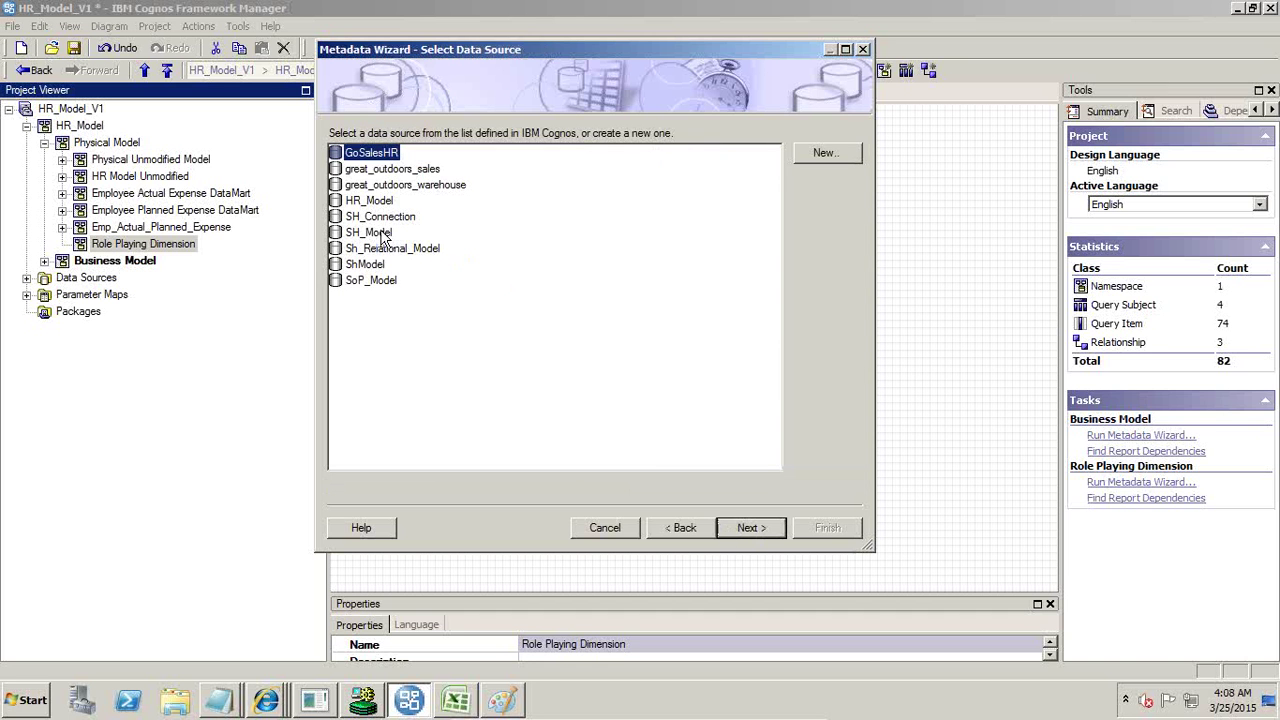
pyautogui.click(368, 203)
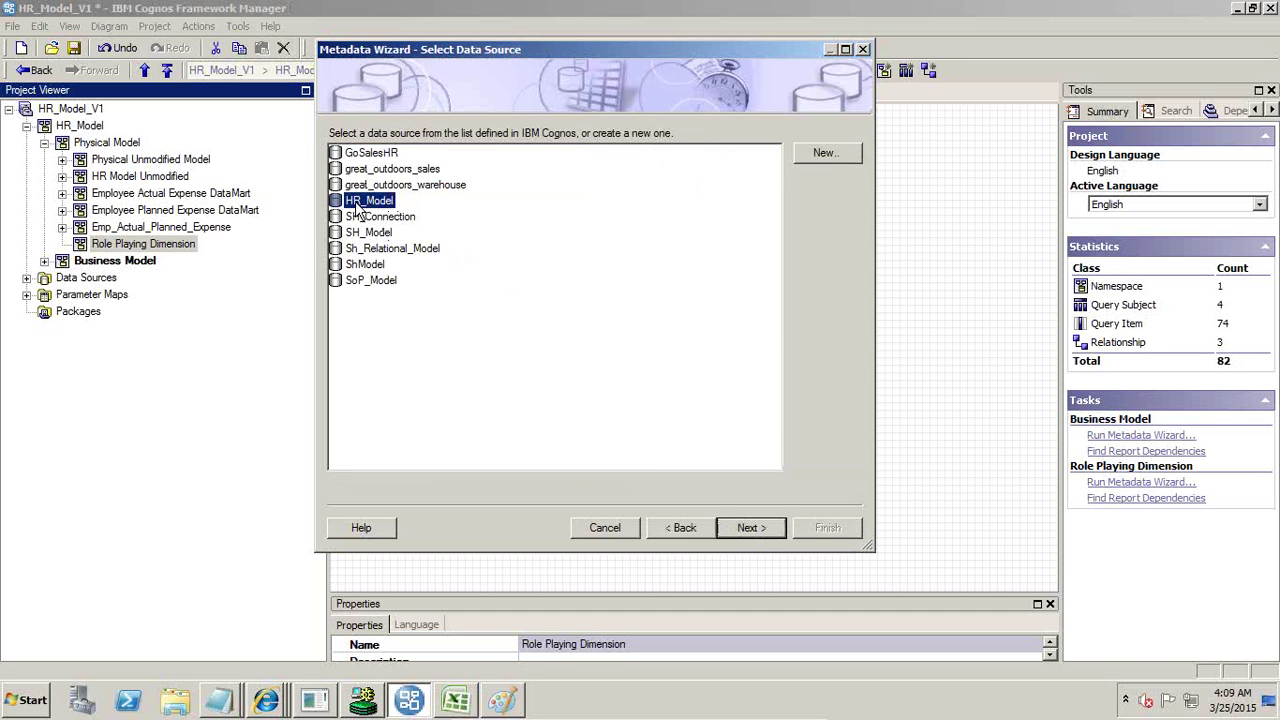
pyautogui.click(758, 529)
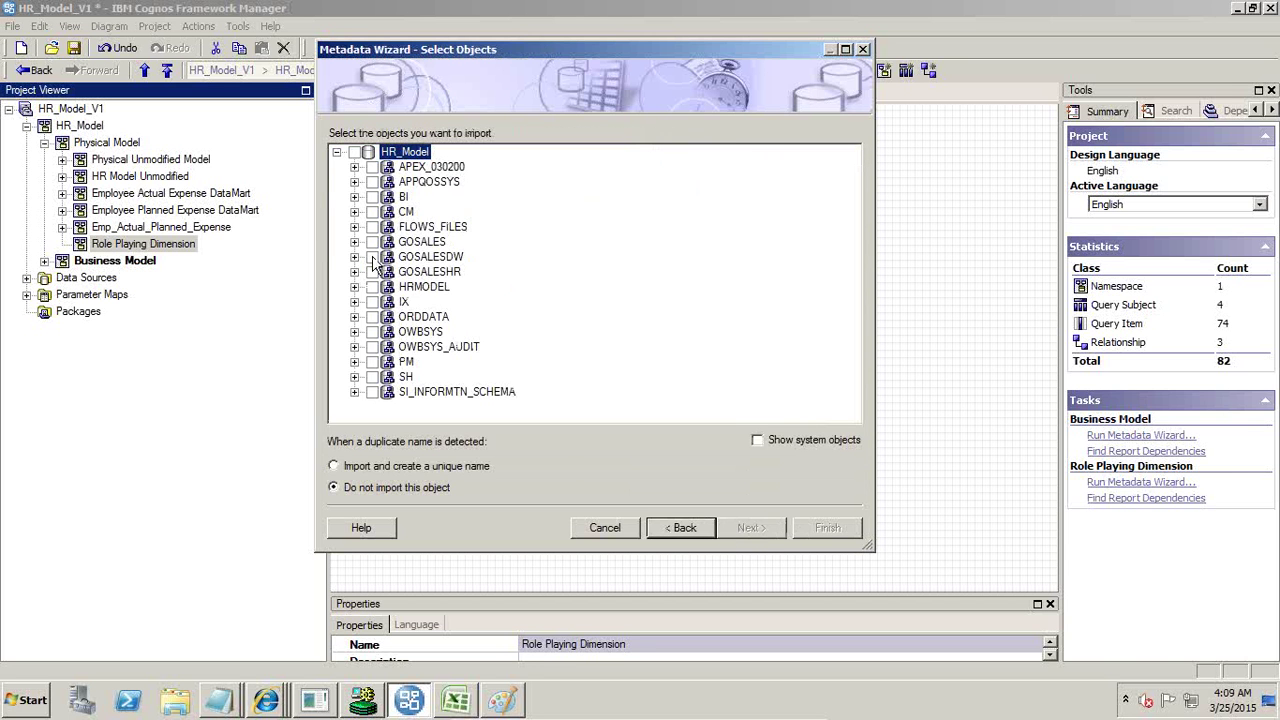
# - Expand HRMODEL tables and include EMP_EXPENSE_FACT, reviewing its columns
pyautogui.click(354, 286)
pyautogui.click(372, 302)
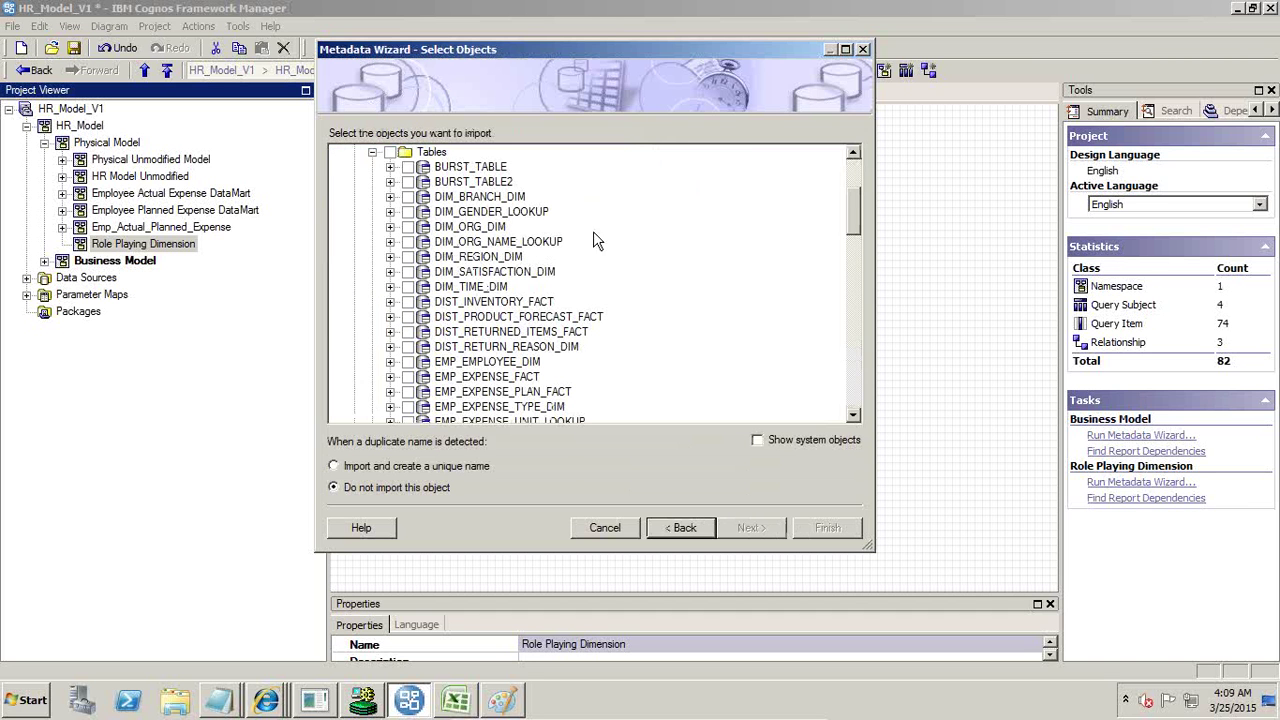
pyautogui.click(408, 376)
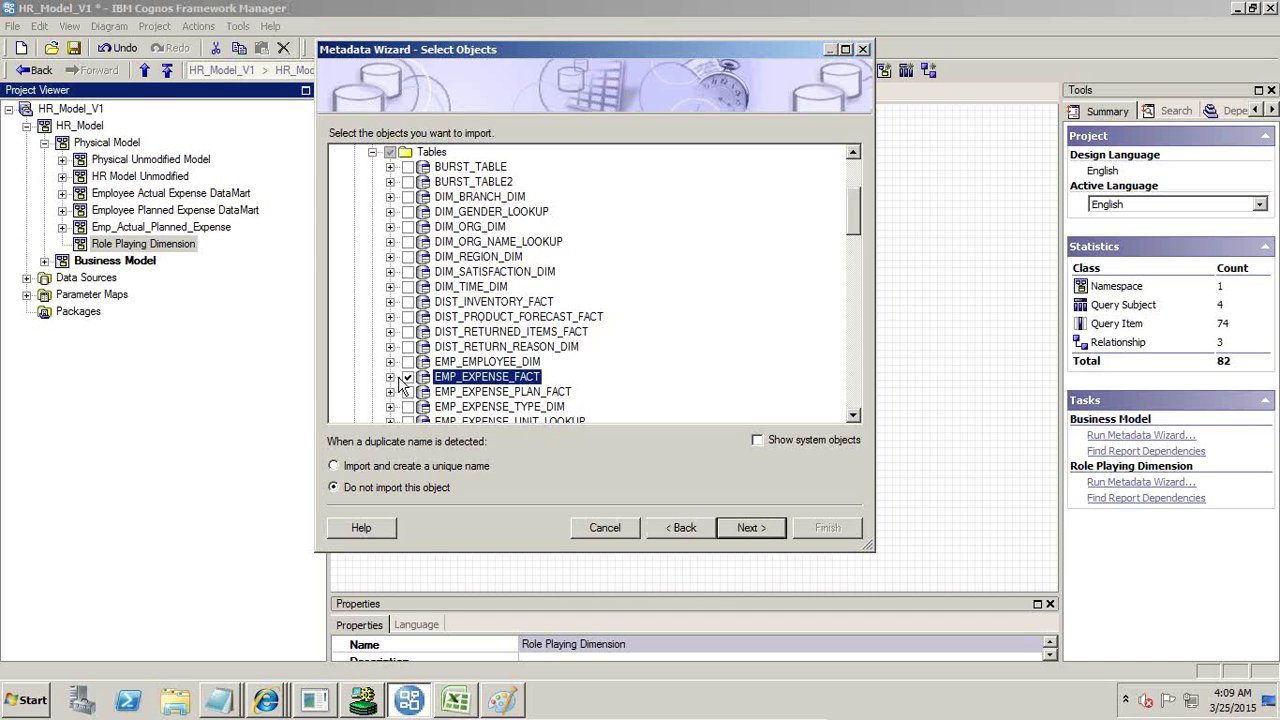
pyautogui.click(391, 377)
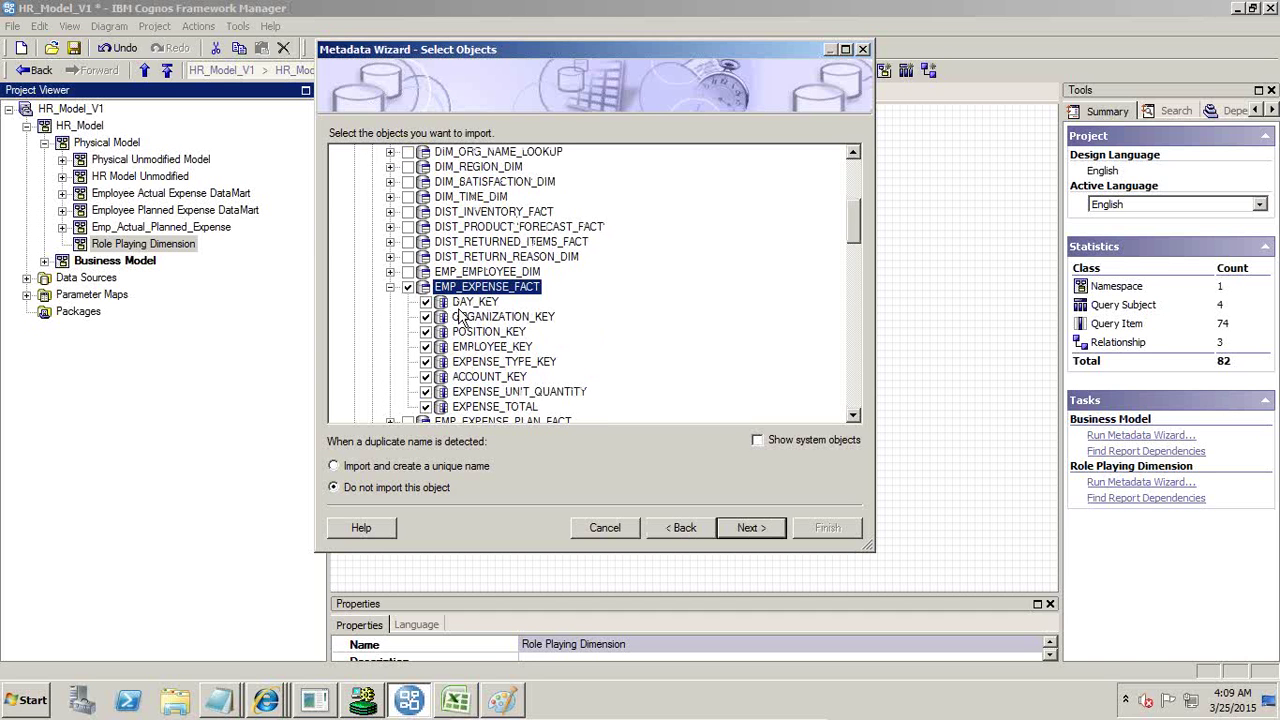
pyautogui.moveTo(855, 237); pyautogui.dragTo(850, 214)
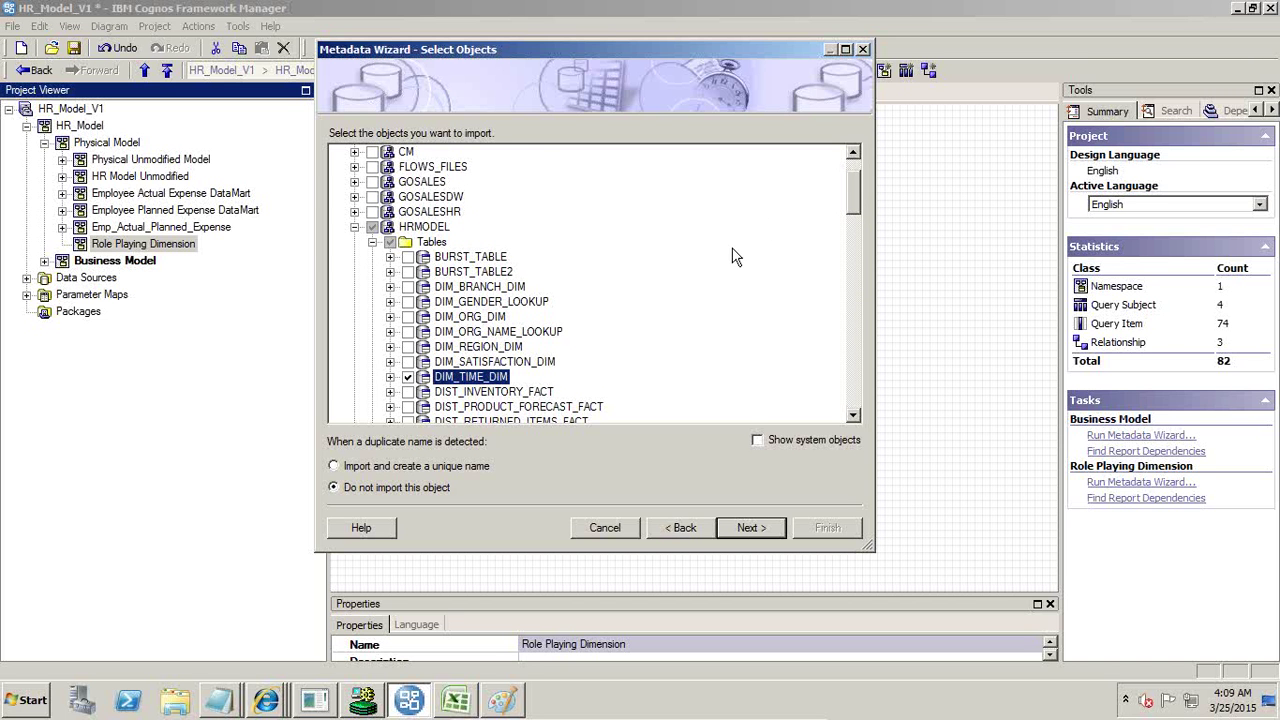
pyautogui.moveTo(856, 195)
pyautogui.mouseDown()
pyautogui.moveTo(860, 234)
pyautogui.moveTo(859, 212)
pyautogui.mouseUp()
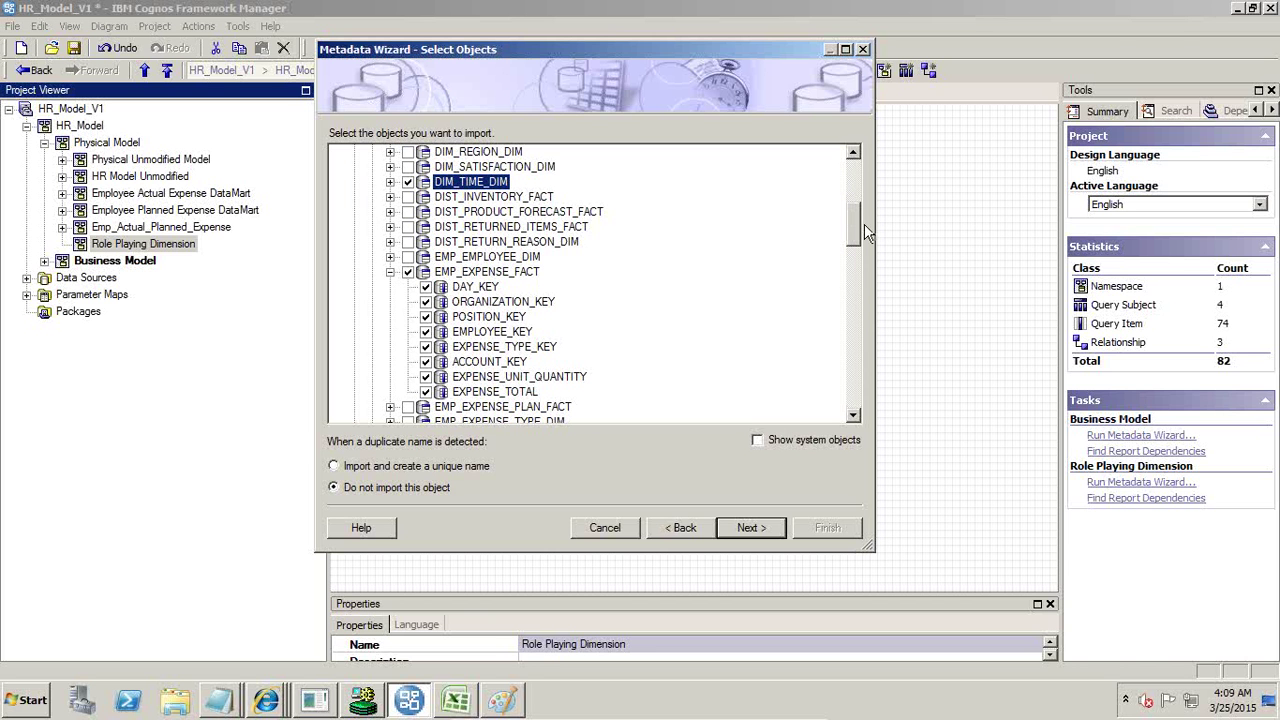
pyautogui.moveTo(858, 224); pyautogui.dragTo(856, 212)
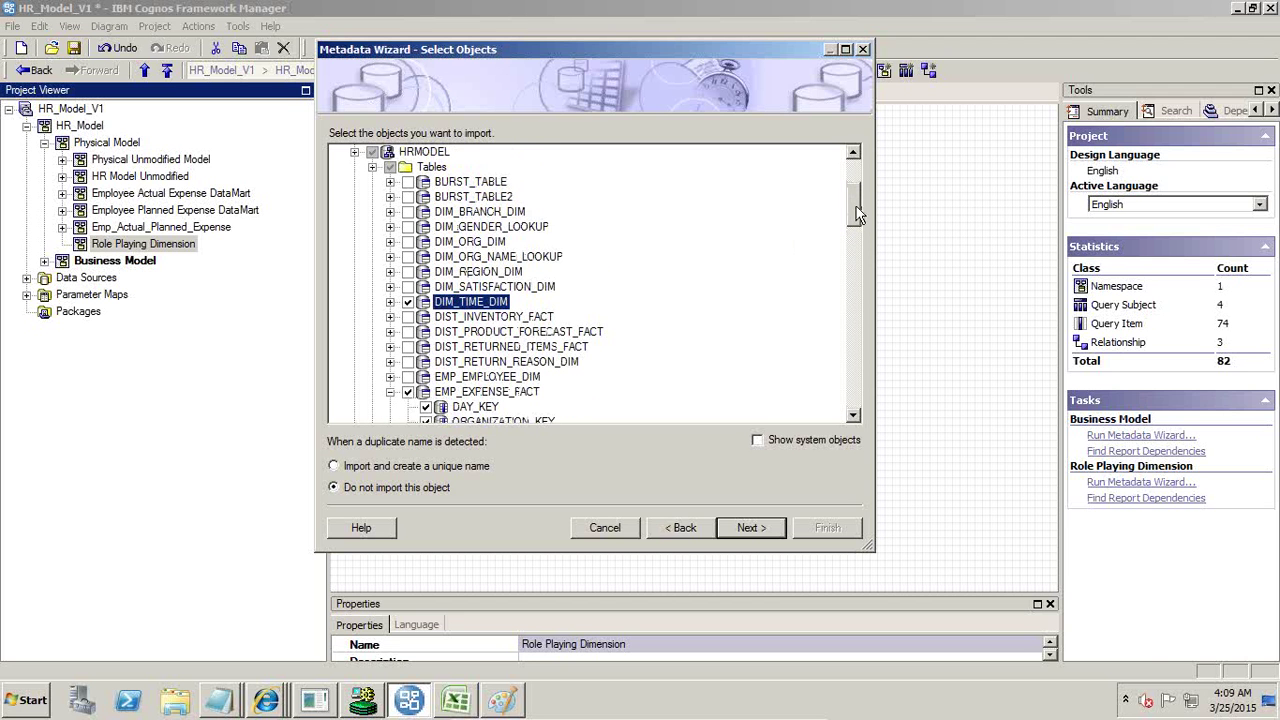
# - Include DIM_ORG_DIM, DIM_ORG_NAME_LOOKUP, EMP_POSITION_DIM and EMP_POSITION_LOOKUP in the import
pyautogui.click(407, 242)
pyautogui.click(407, 257)
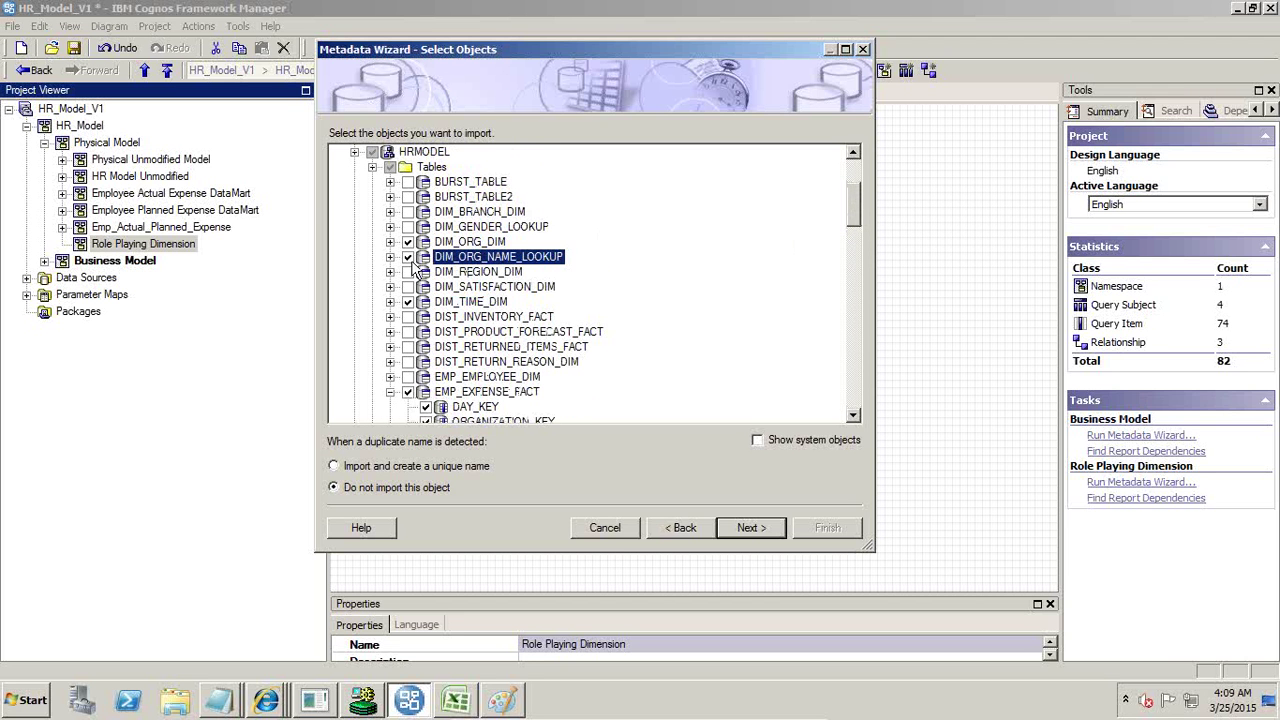
pyautogui.scroll(-1, 855, 220)
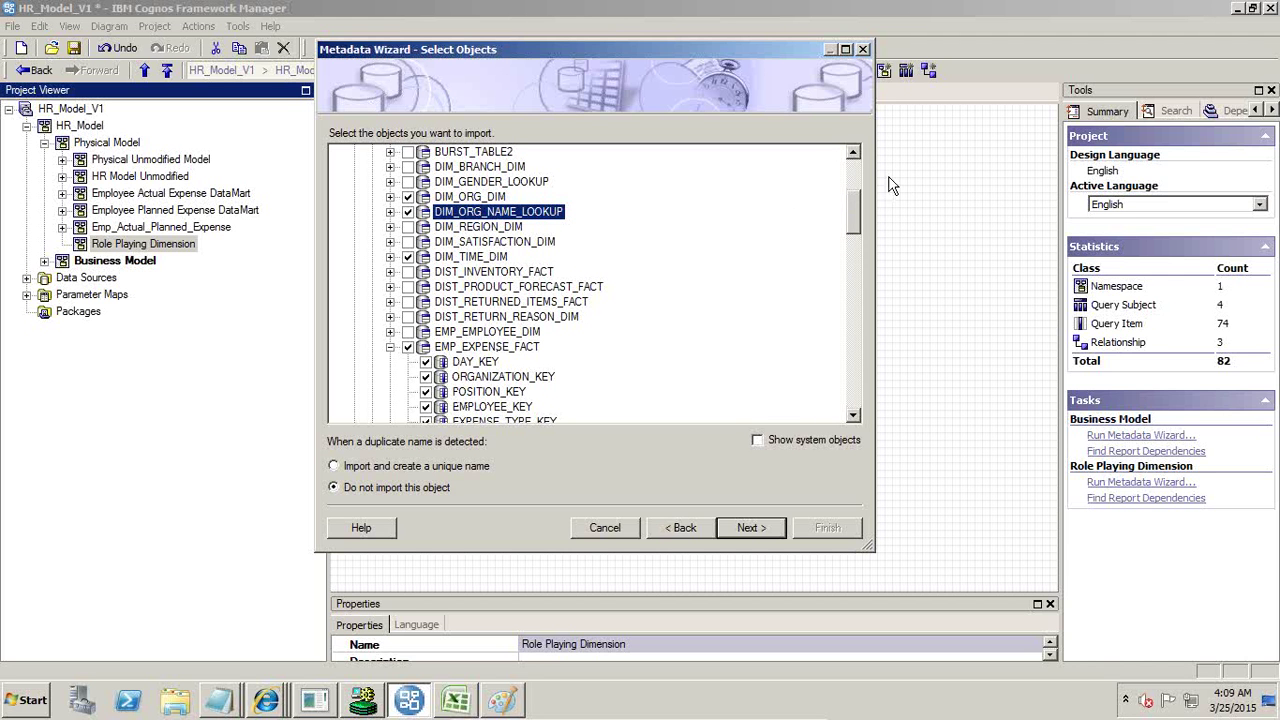
pyautogui.moveTo(849, 195); pyautogui.dragTo(870, 255)
pyautogui.click(407, 302)
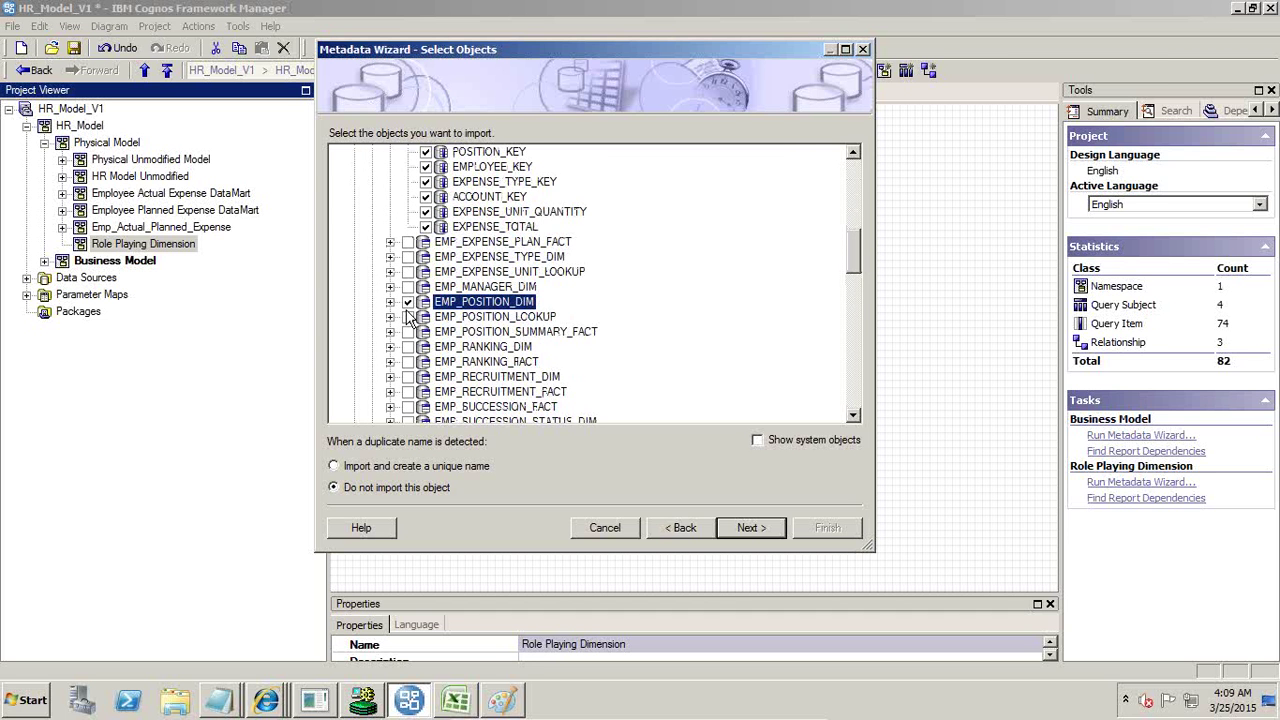
pyautogui.click(407, 317)
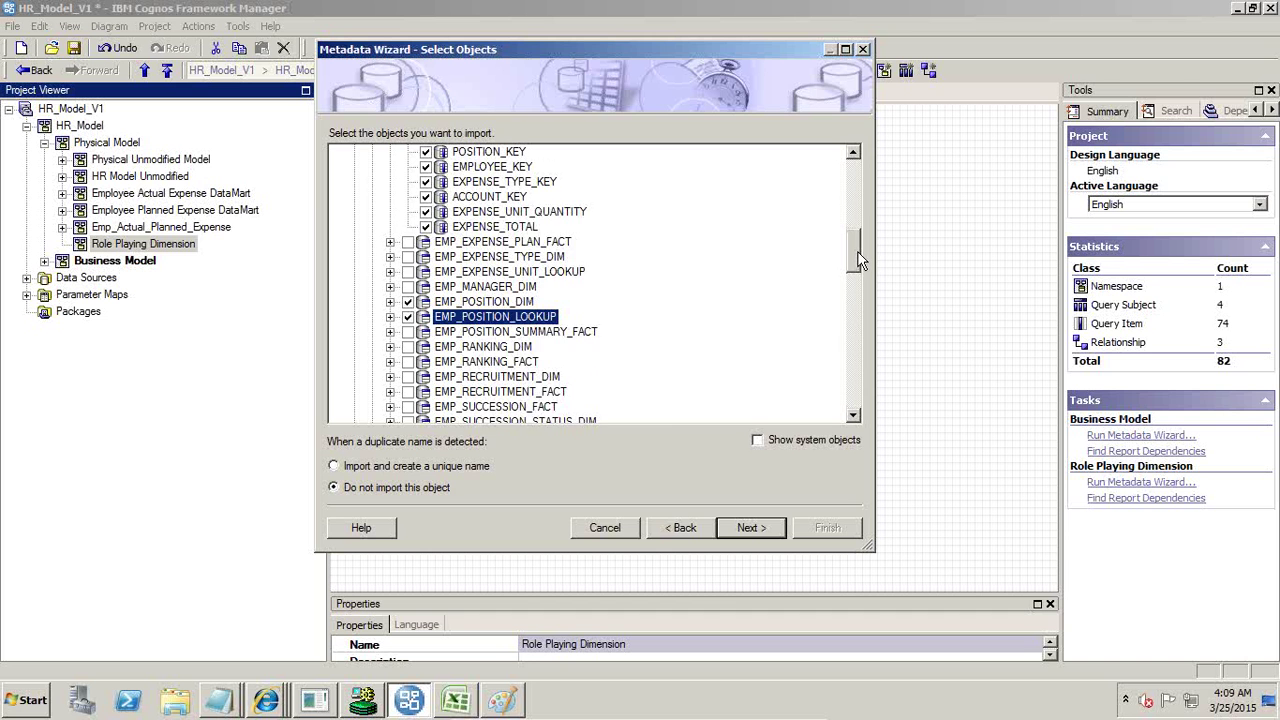
pyautogui.moveTo(860, 258); pyautogui.dragTo(790, 253)
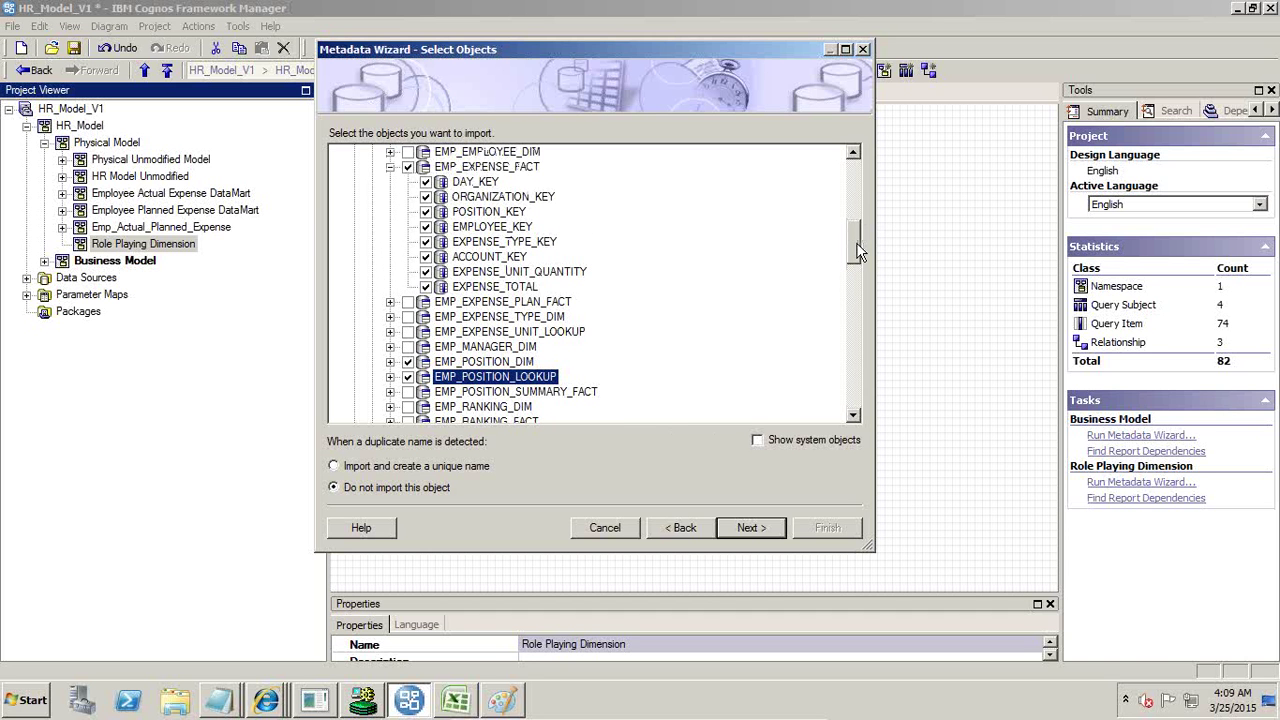
pyautogui.moveTo(860, 252); pyautogui.dragTo(858, 242)
# - Include EMP_EXPENSE_TYPE_DIM and EMP_MANAGER_DIM, leave out EMP_EMPLOYEE_DIM, and proceed to relationships
pyautogui.click(407, 227)
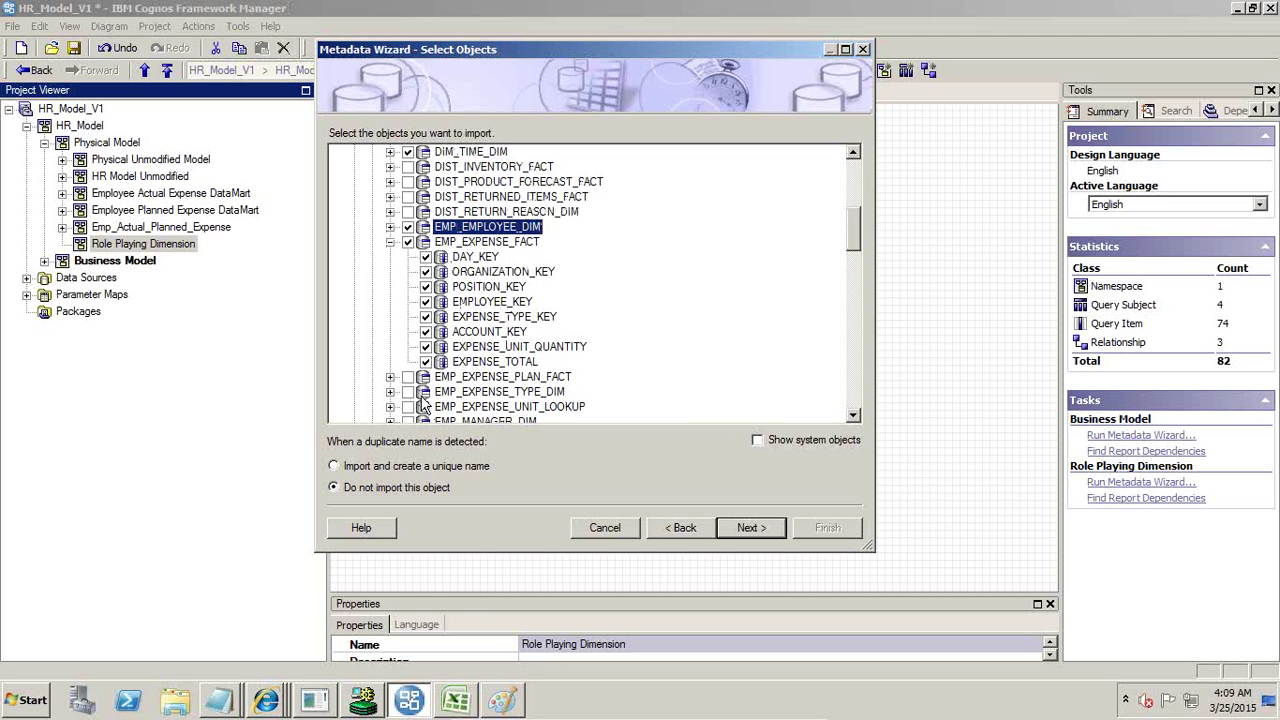
pyautogui.click(408, 392)
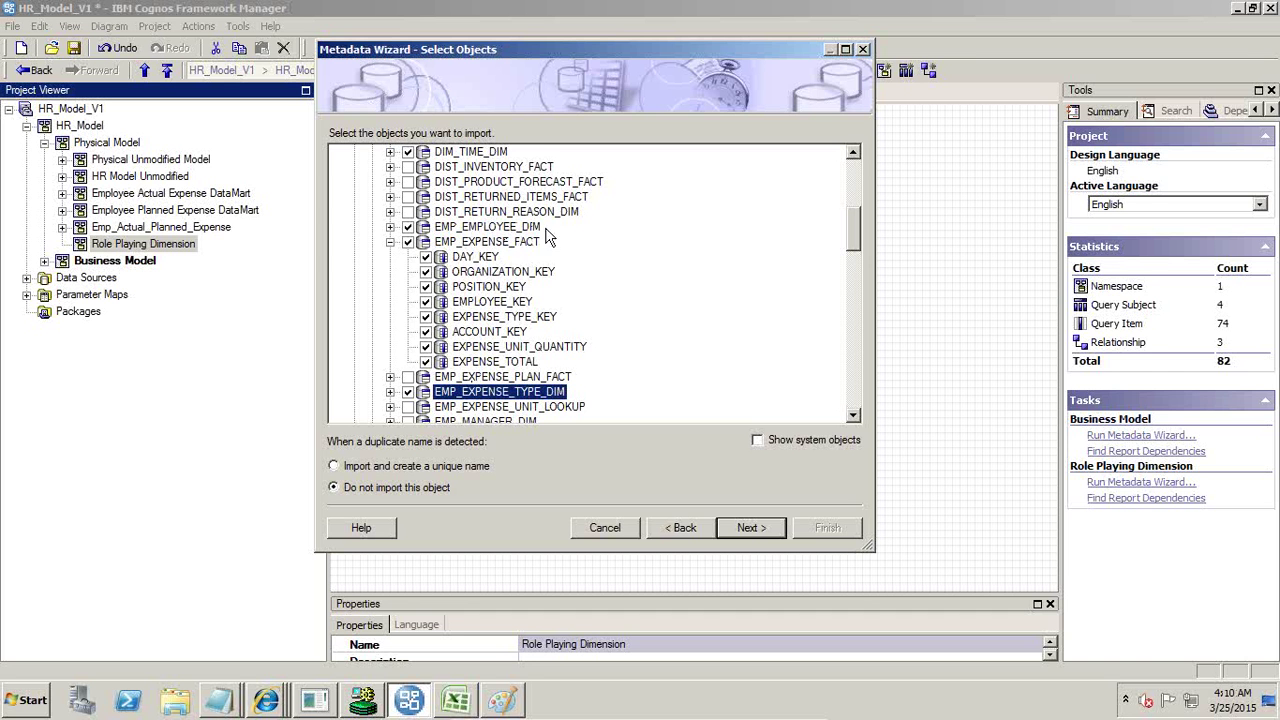
pyautogui.click(408, 227)
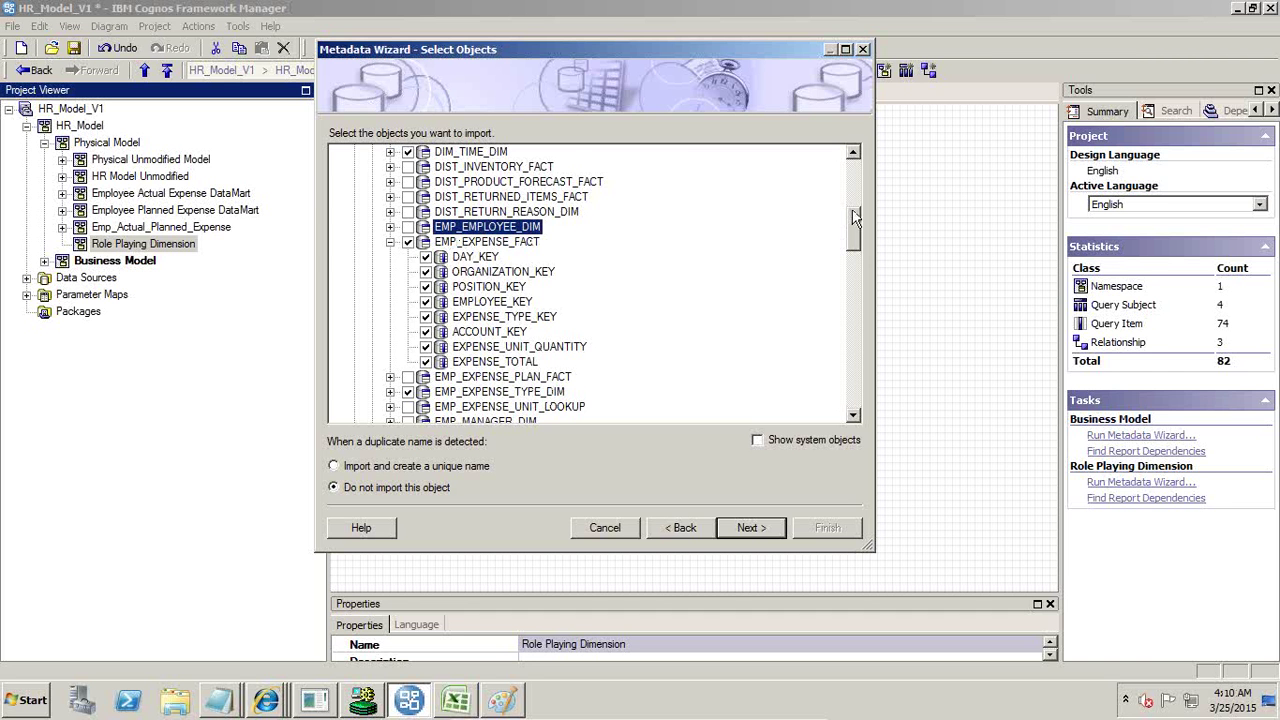
pyautogui.moveTo(856, 228); pyautogui.dragTo(853, 265)
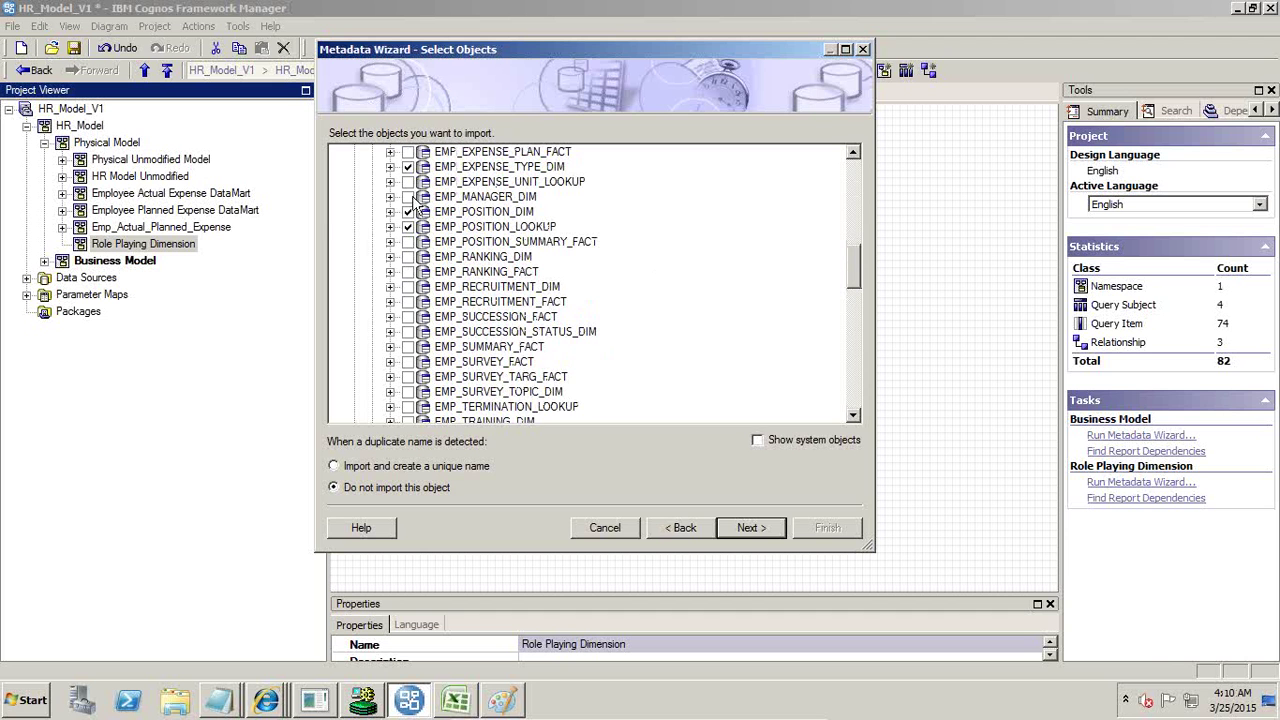
pyautogui.click(408, 197)
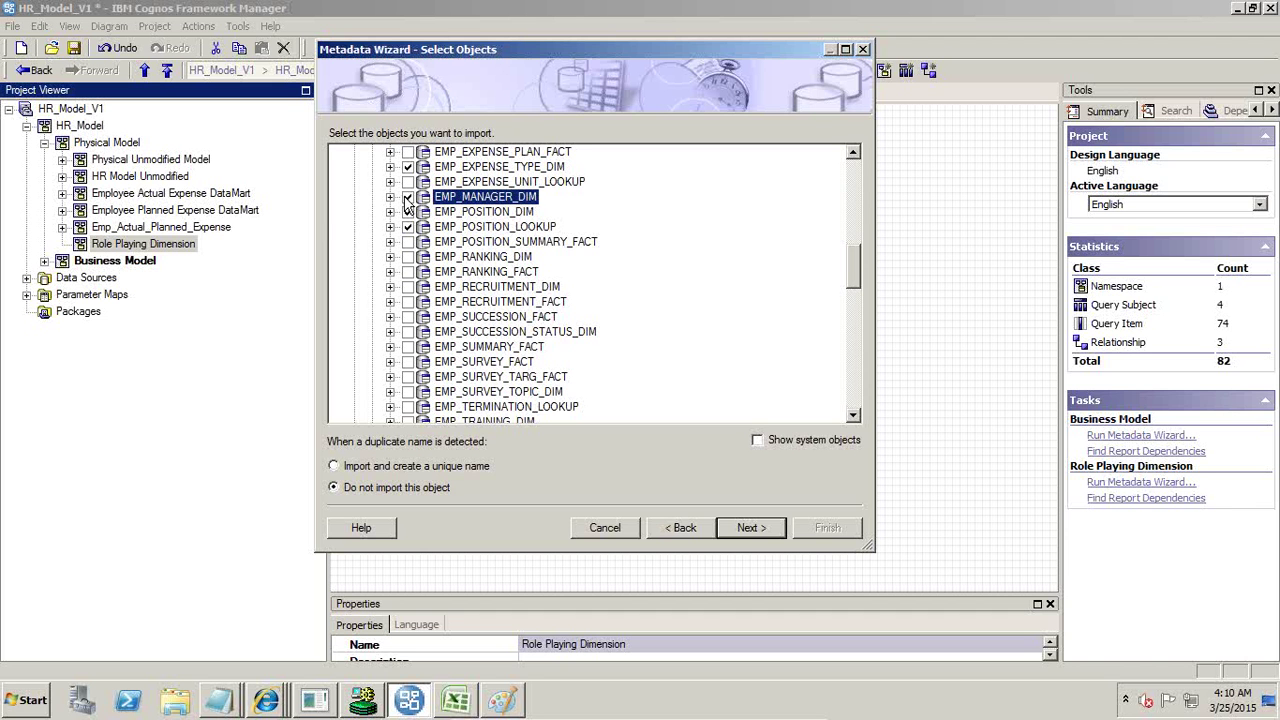
pyautogui.click(764, 530)
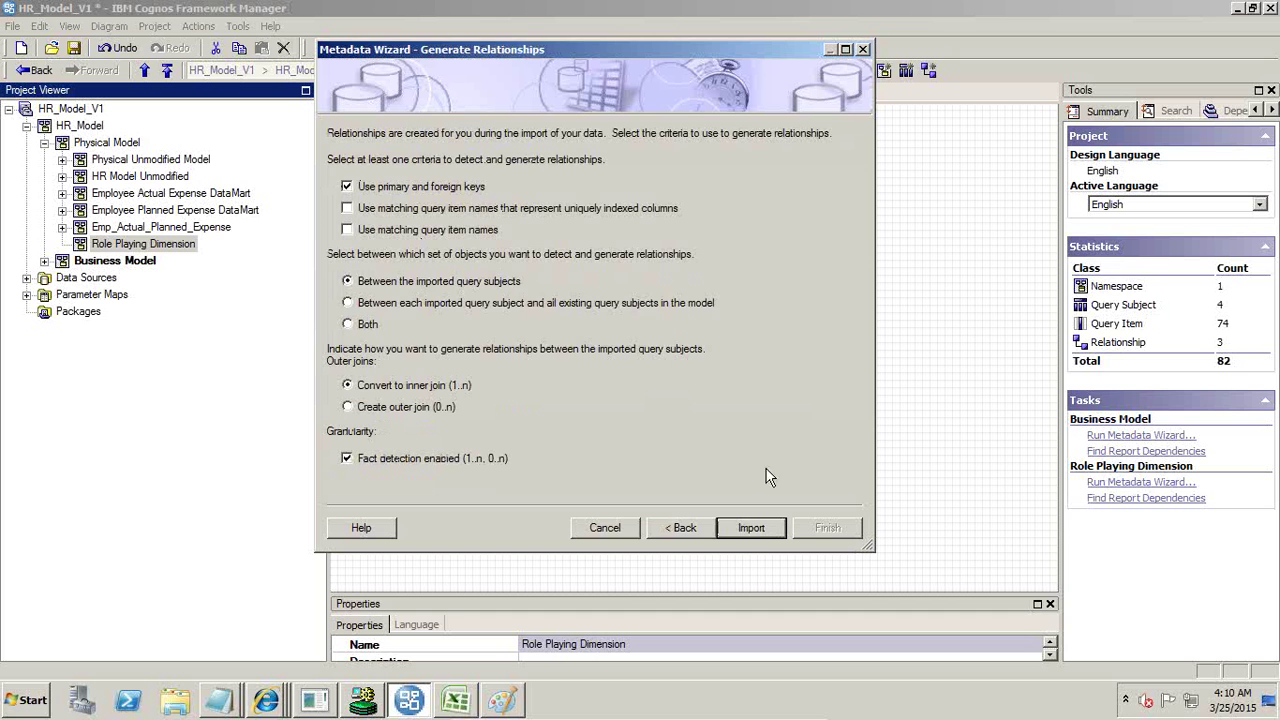
# - Import the eight tables with their 6 relationships and view Role Playing Dimension as a diagram
pyautogui.click(758, 532)
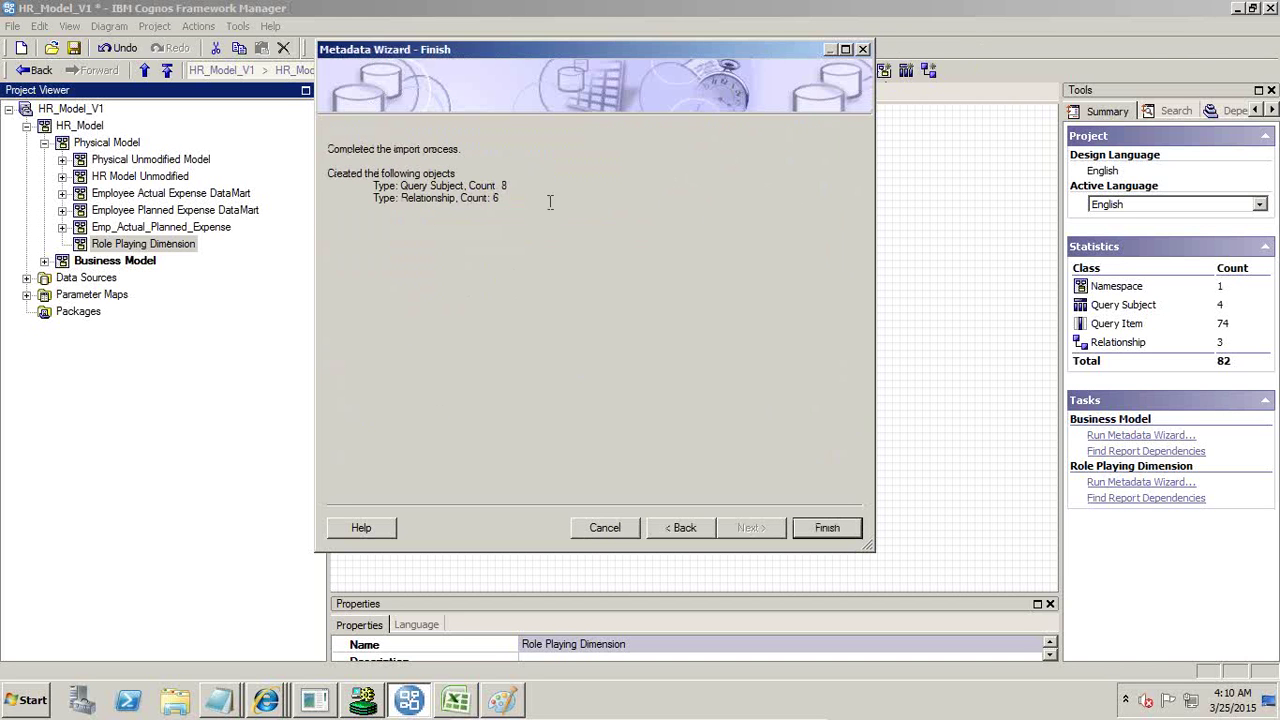
pyautogui.click(813, 527)
pyautogui.rightClick(155, 244)
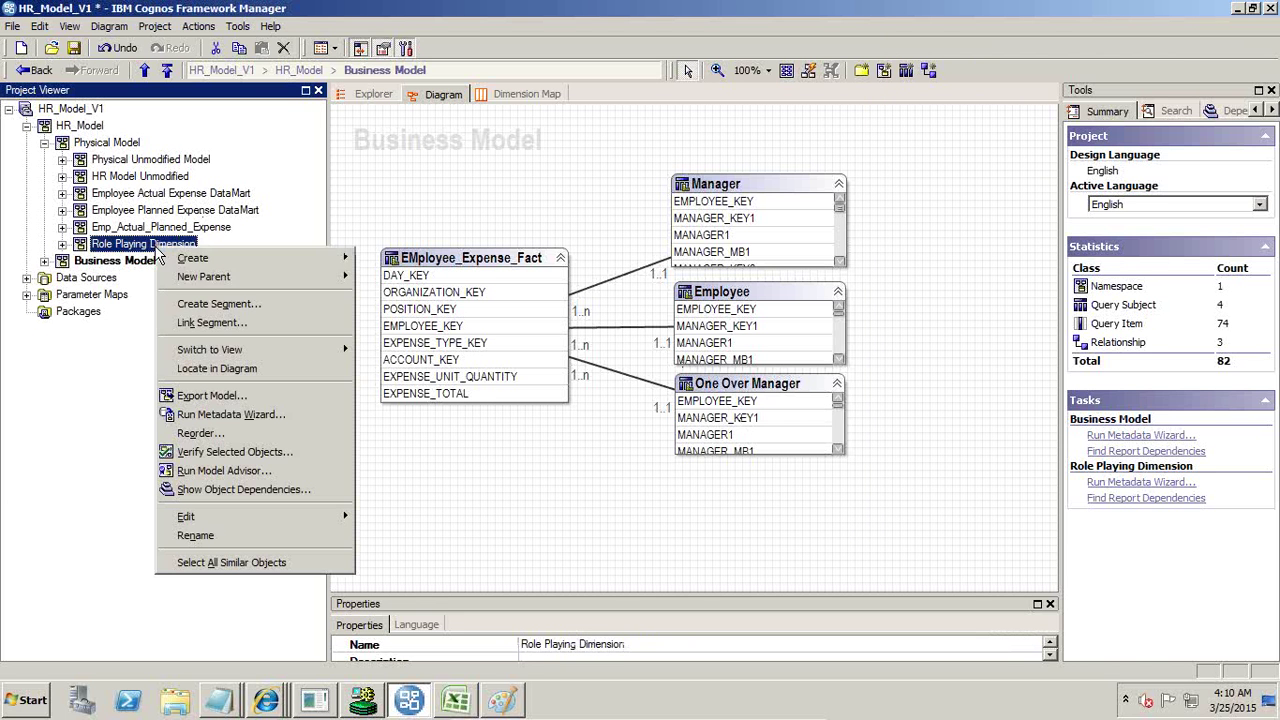
pyautogui.moveTo(225, 349)
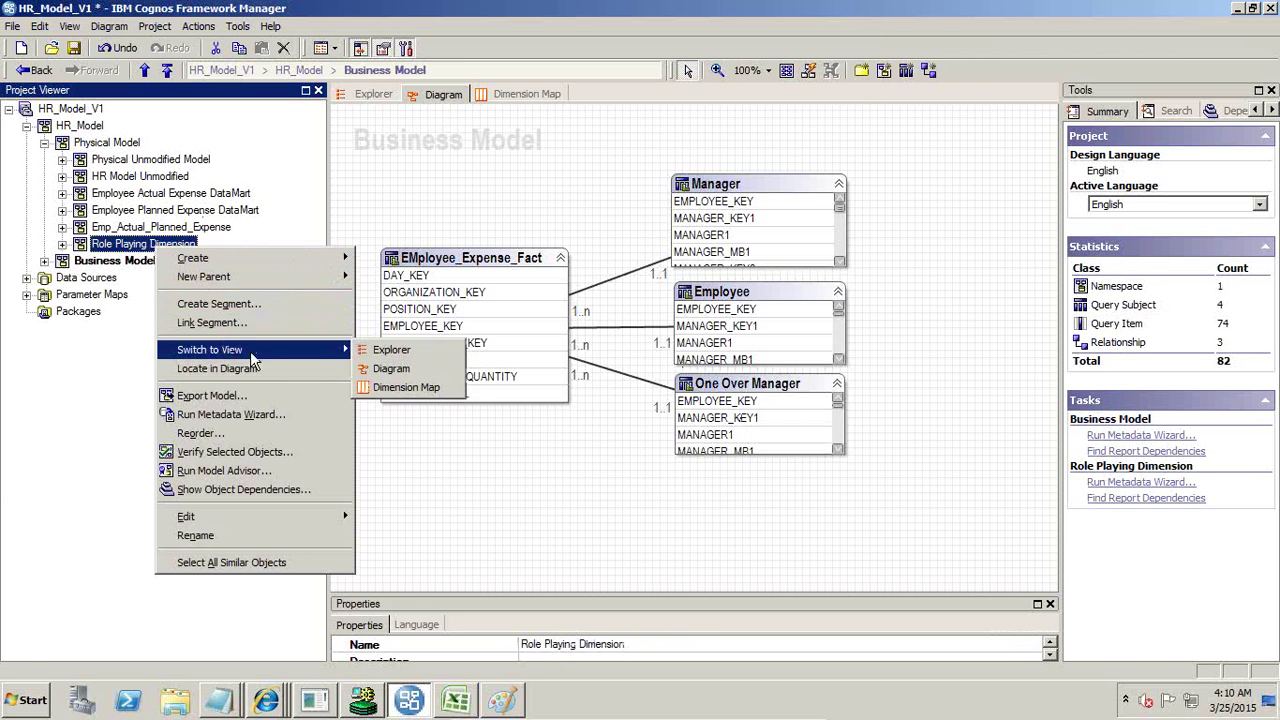
pyautogui.click(397, 367)
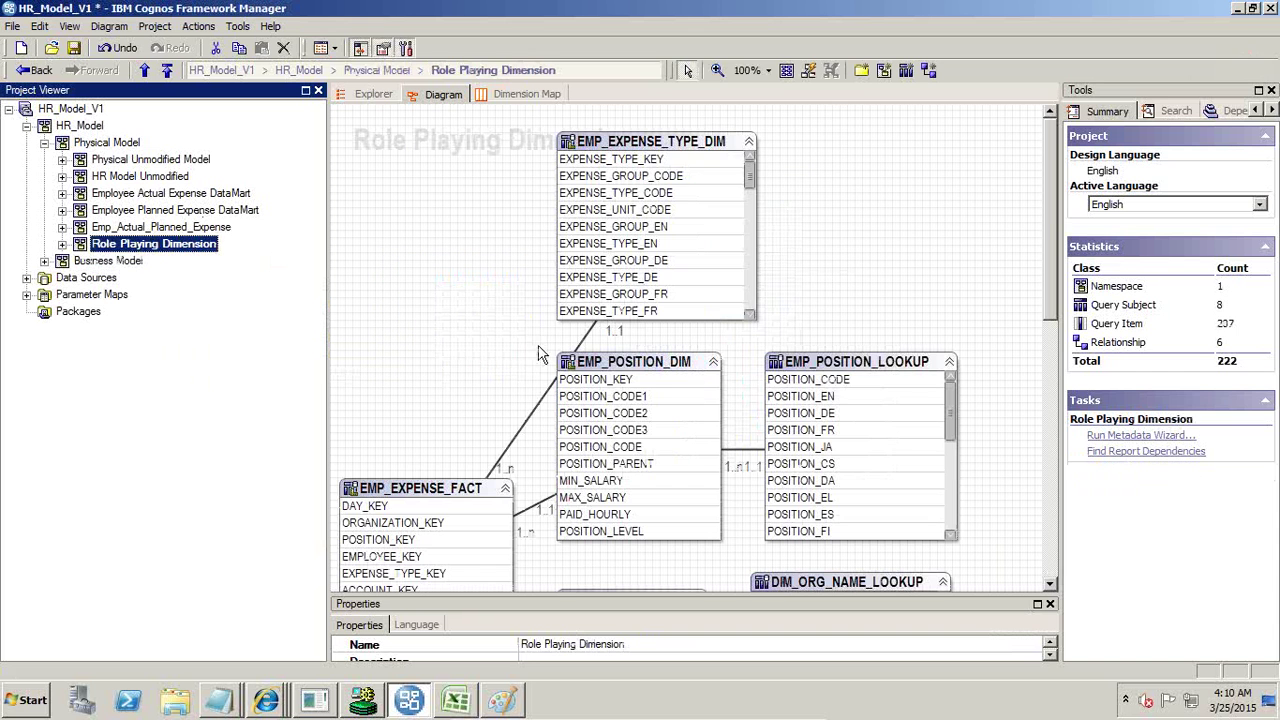
# - Apply the star auto-layout to the diagram and zoom to 50%
pyautogui.click(808, 72)
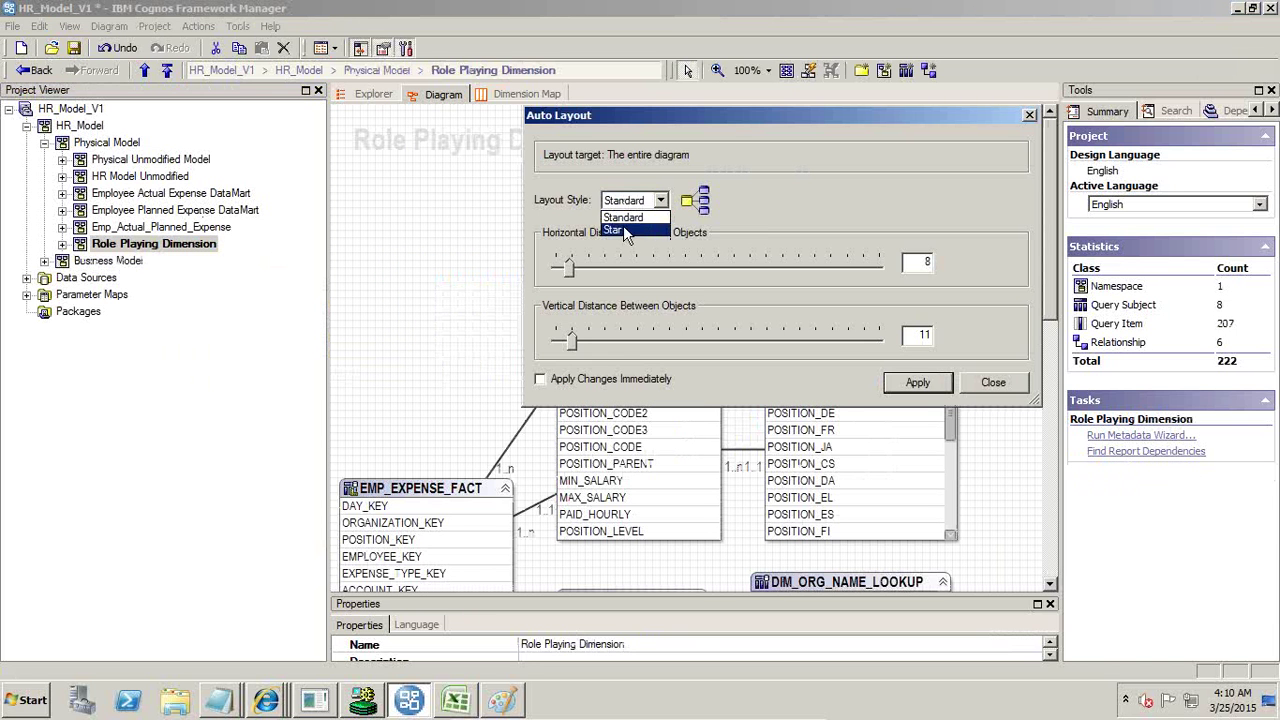
pyautogui.click(623, 230)
pyautogui.click(898, 384)
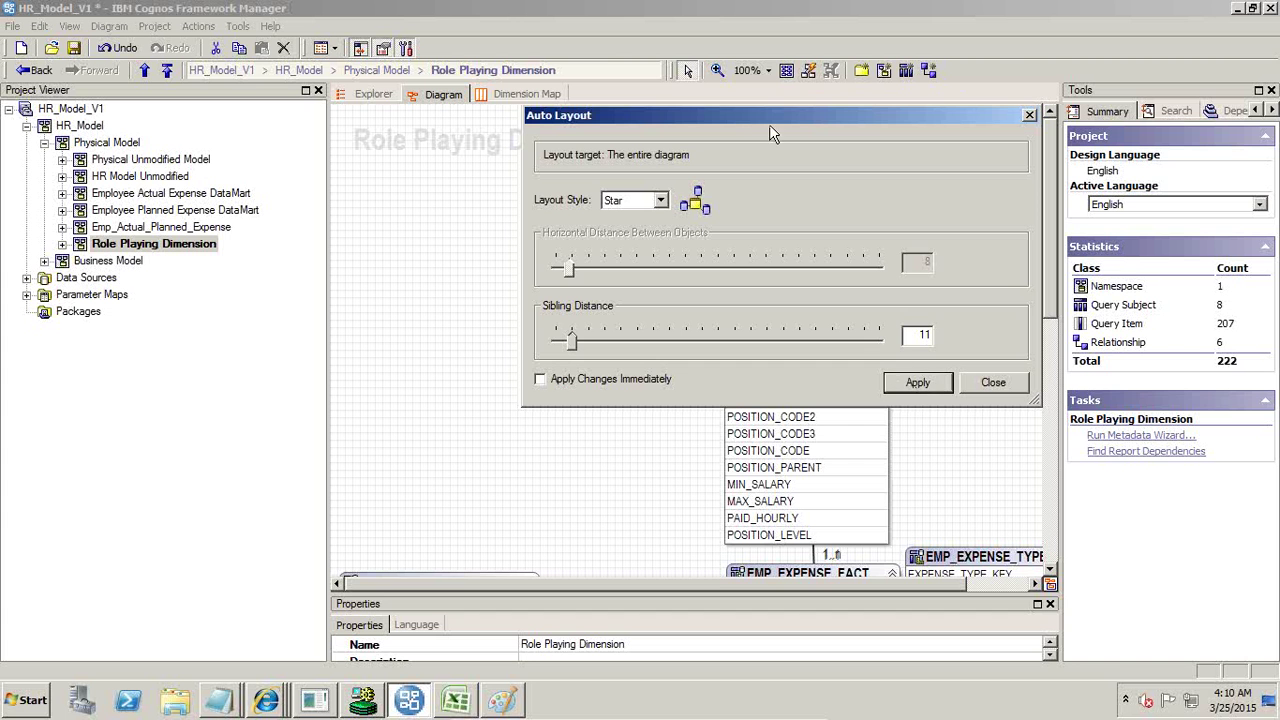
pyautogui.click(993, 382)
pyautogui.click(767, 70)
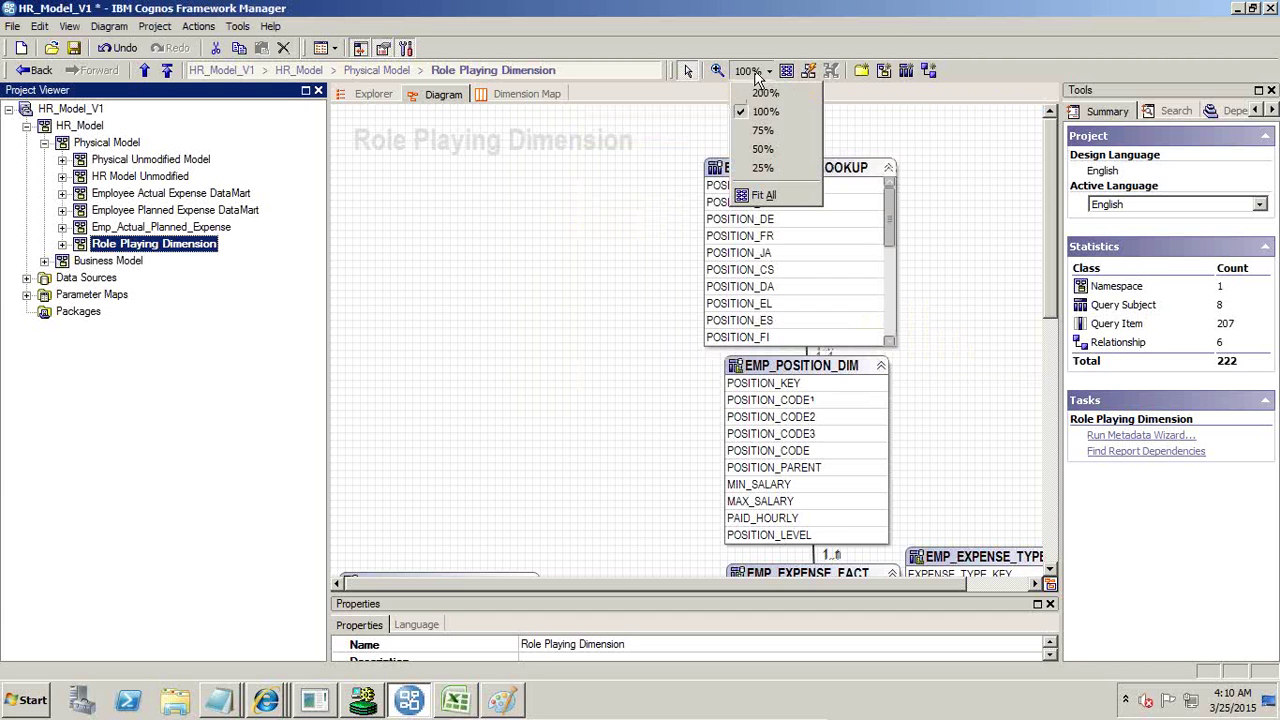
pyautogui.click(762, 149)
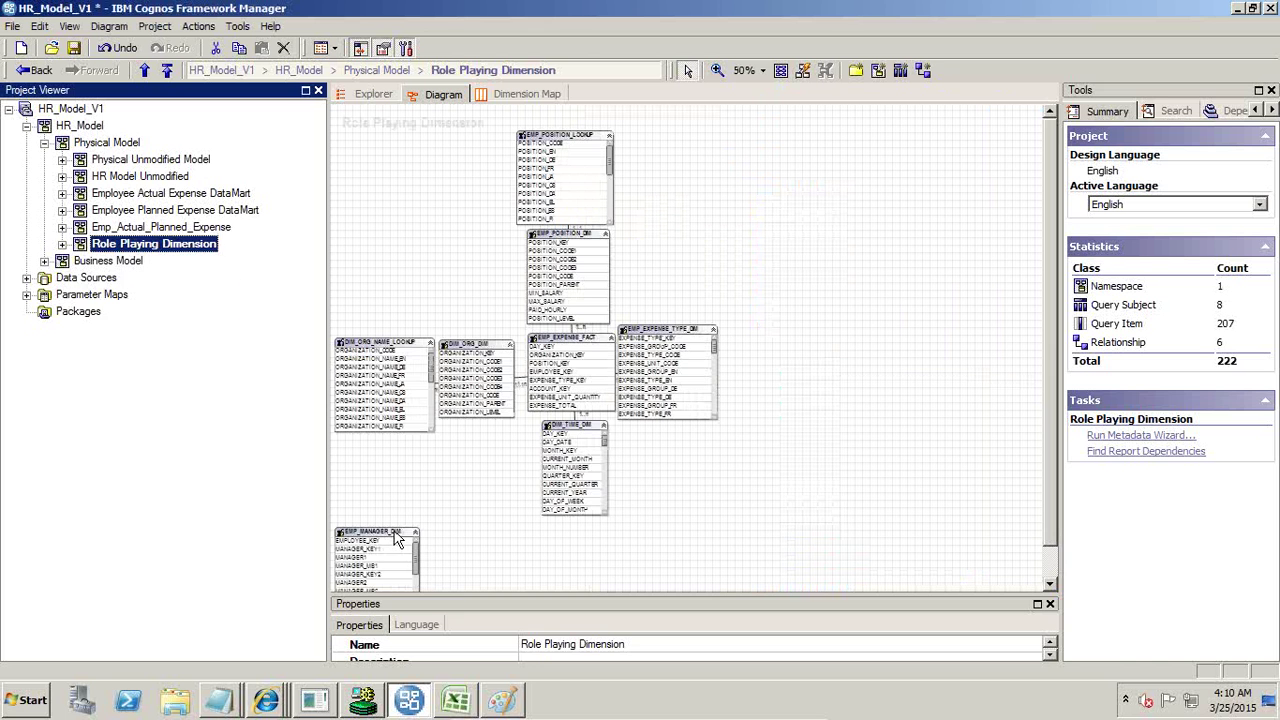
# - Move DIM_TIME_DIM and EMP_EXPENSE_TYPE_DIM below the fact table, EMP_MANAGER_DIM right, then zoom to 75%
pyautogui.moveTo(393, 533); pyautogui.dragTo(833, 326)
pyautogui.moveTo(576, 434); pyautogui.dragTo(495, 466)
pyautogui.moveTo(648, 333); pyautogui.dragTo(644, 446)
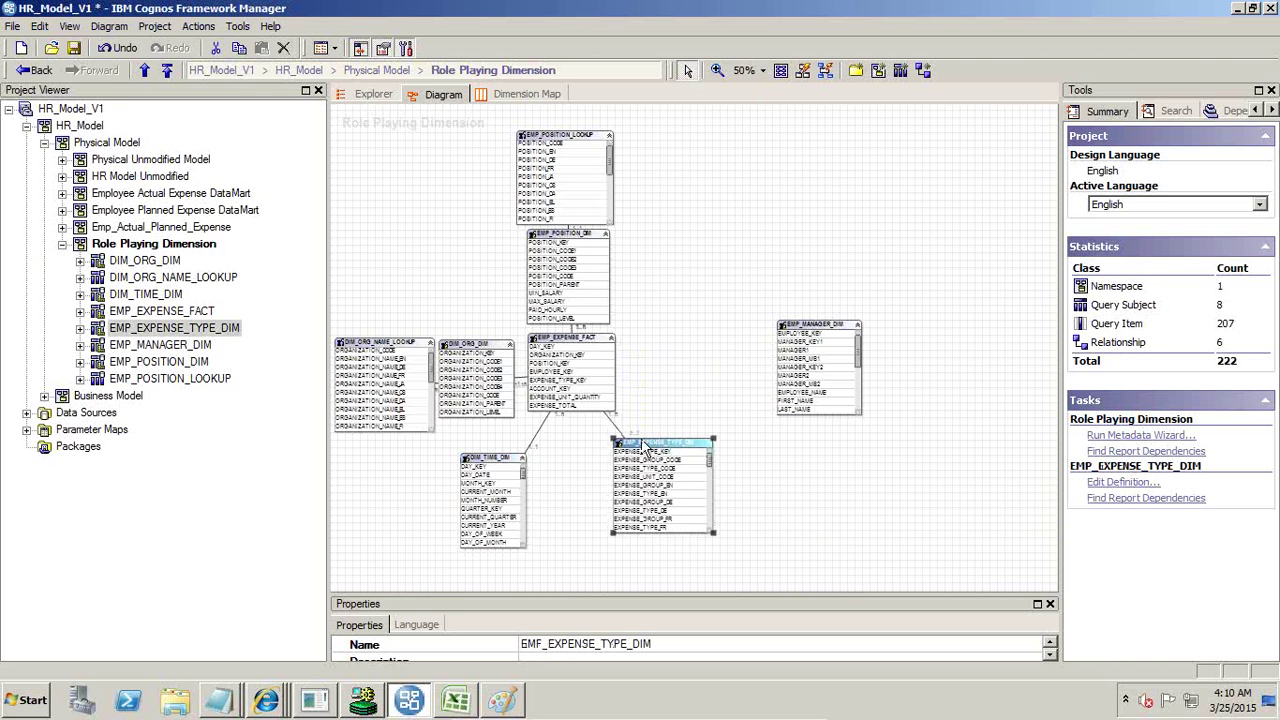
pyautogui.moveTo(790, 334); pyautogui.dragTo(706, 282)
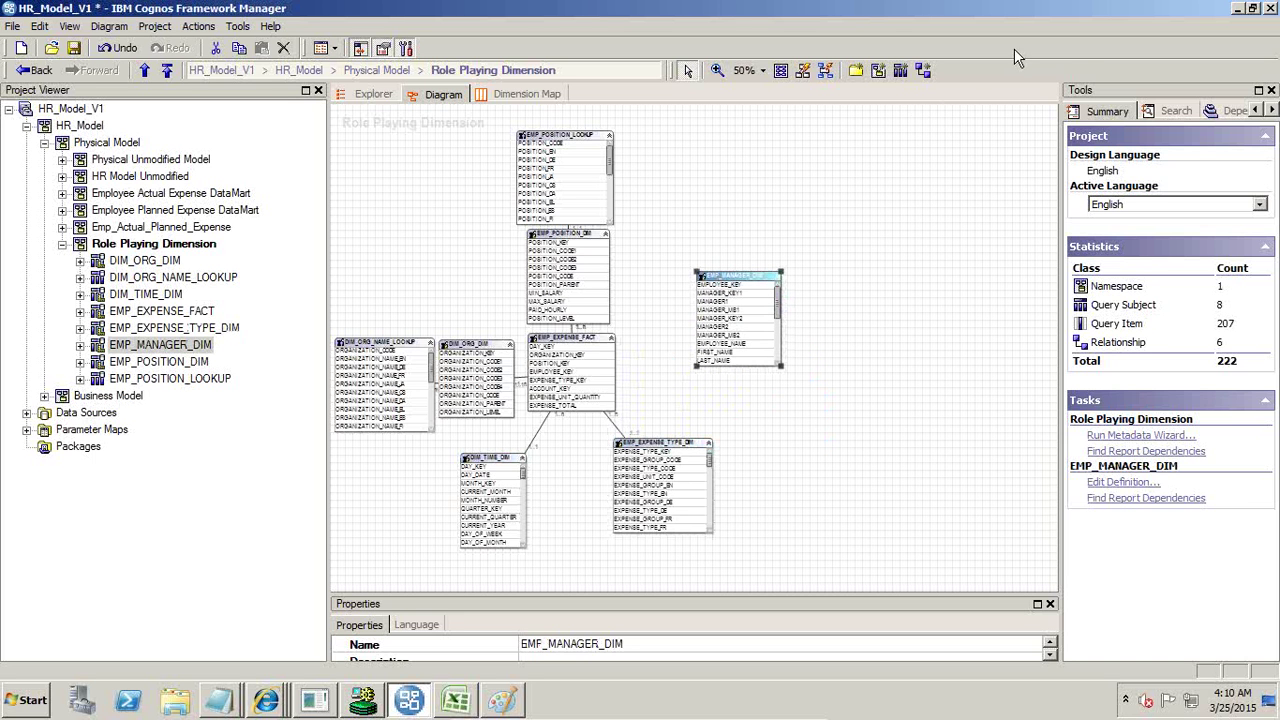
pyautogui.click(762, 70)
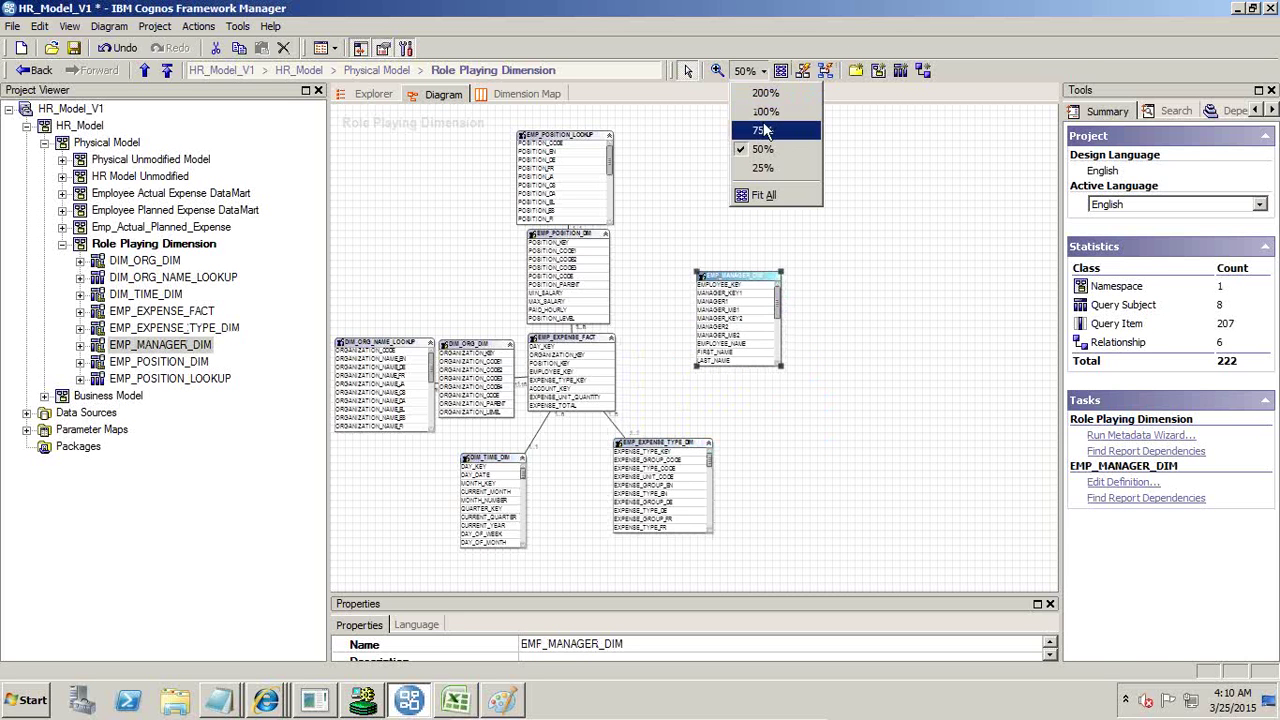
pyautogui.click(762, 130)
# - Enlarge EMP_MANAGER_DIM near the fact table and select EMPLOYEE_KEY in both tables
pyautogui.moveTo(938, 248); pyautogui.dragTo(876, 259)
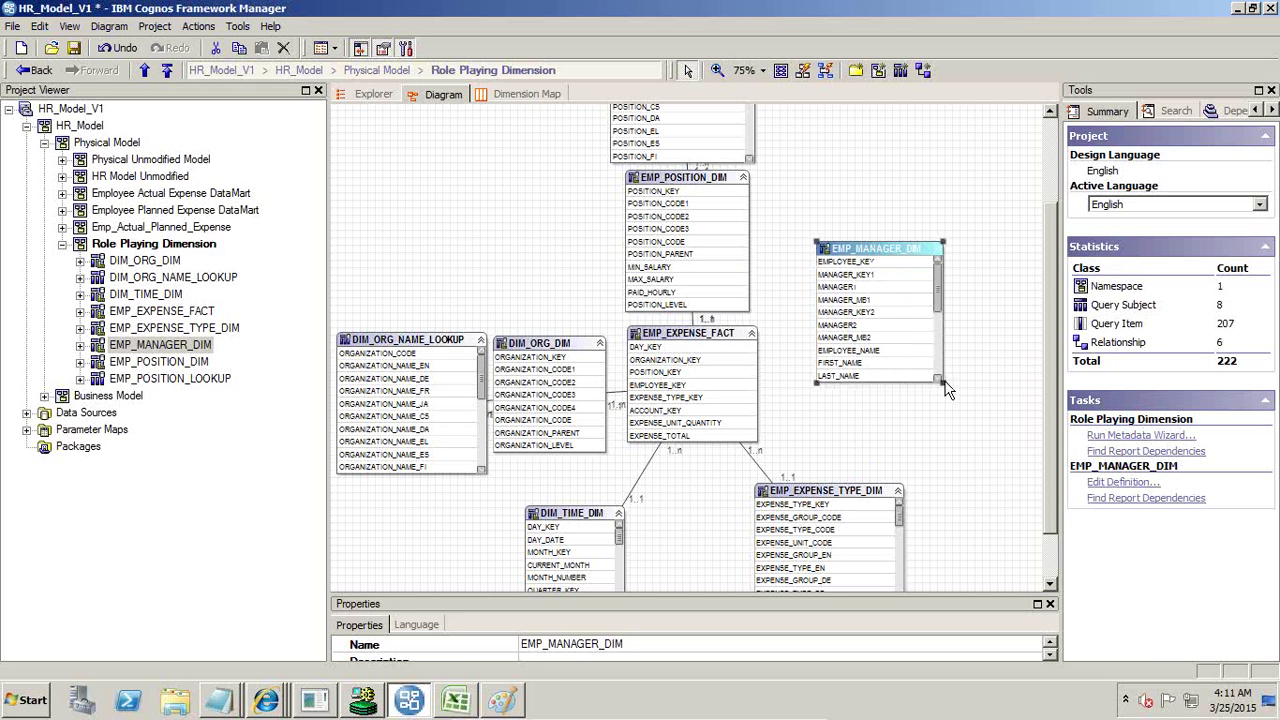
pyautogui.moveTo(944, 383); pyautogui.dragTo(950, 446)
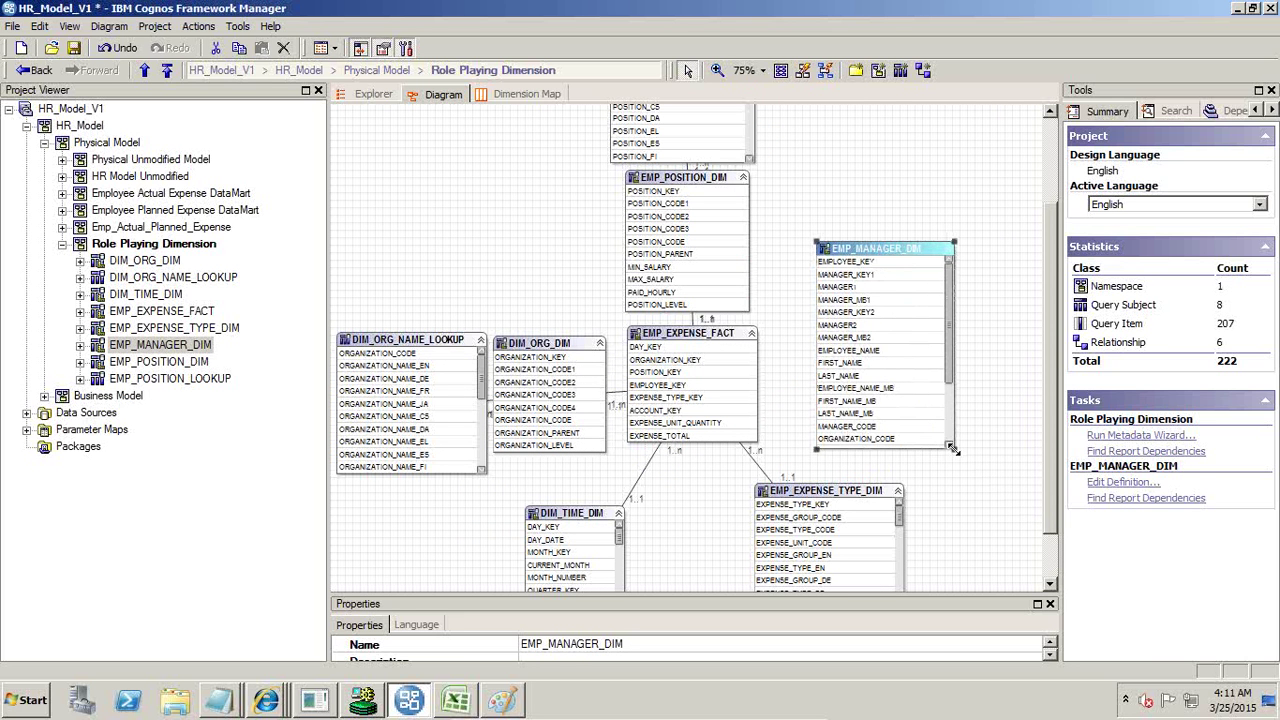
pyautogui.click(846, 262)
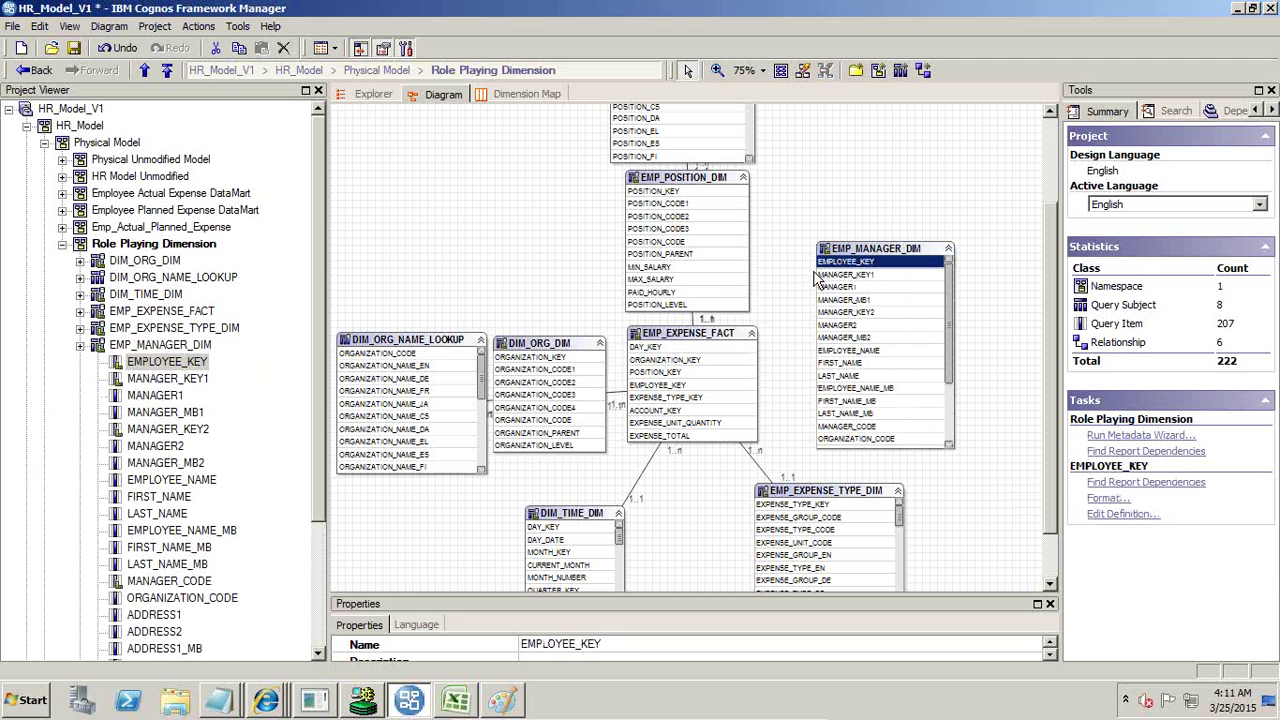
pyautogui.click(680, 385)
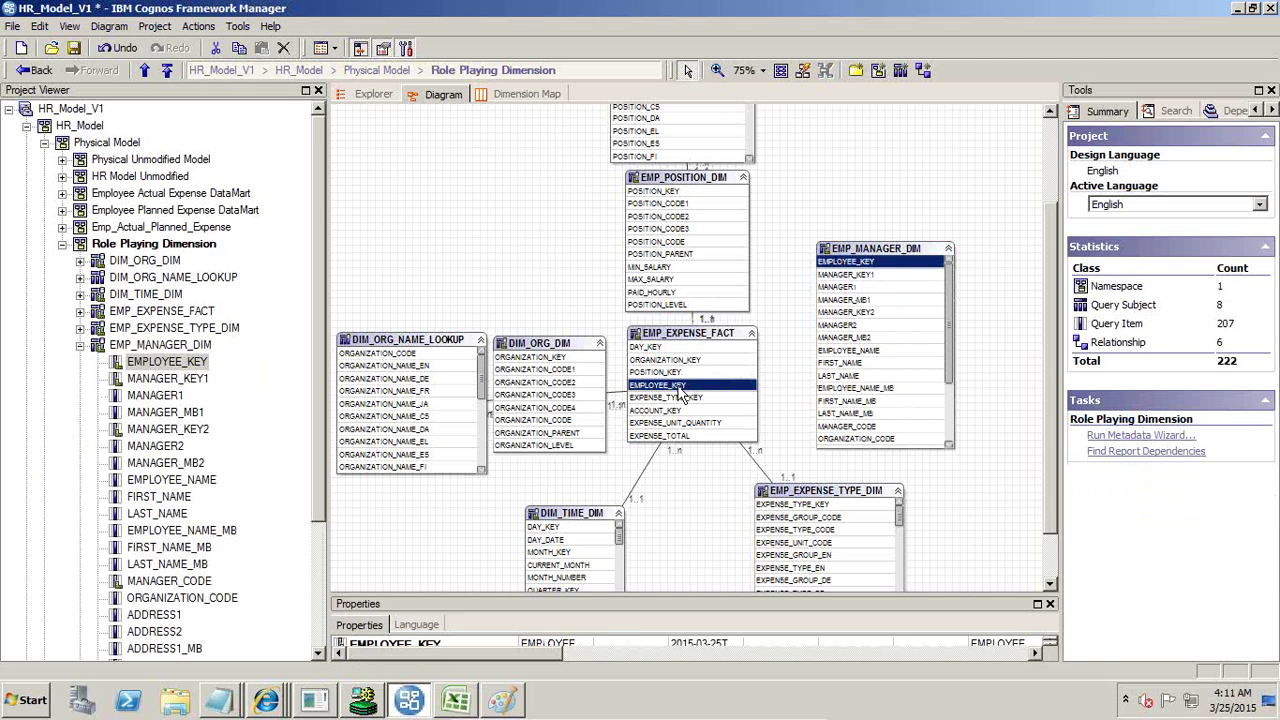
# - Join EMP_MANAGER_DIM EMPLOYEE_KEY to the fact EMPLOYEE_KEY with 1..n fact cardinality
pyautogui.rightClick(680, 392)
pyautogui.moveTo(788, 399)
pyautogui.click(908, 396)
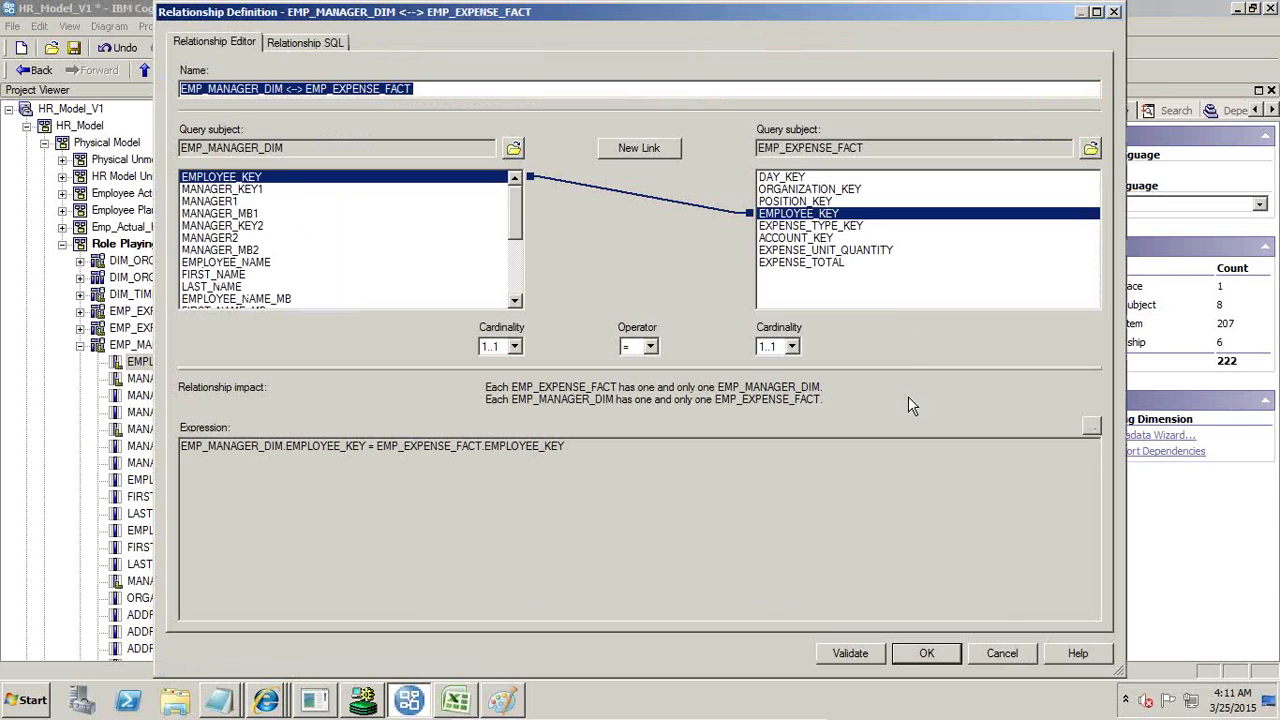
pyautogui.click(785, 347)
pyautogui.click(778, 364)
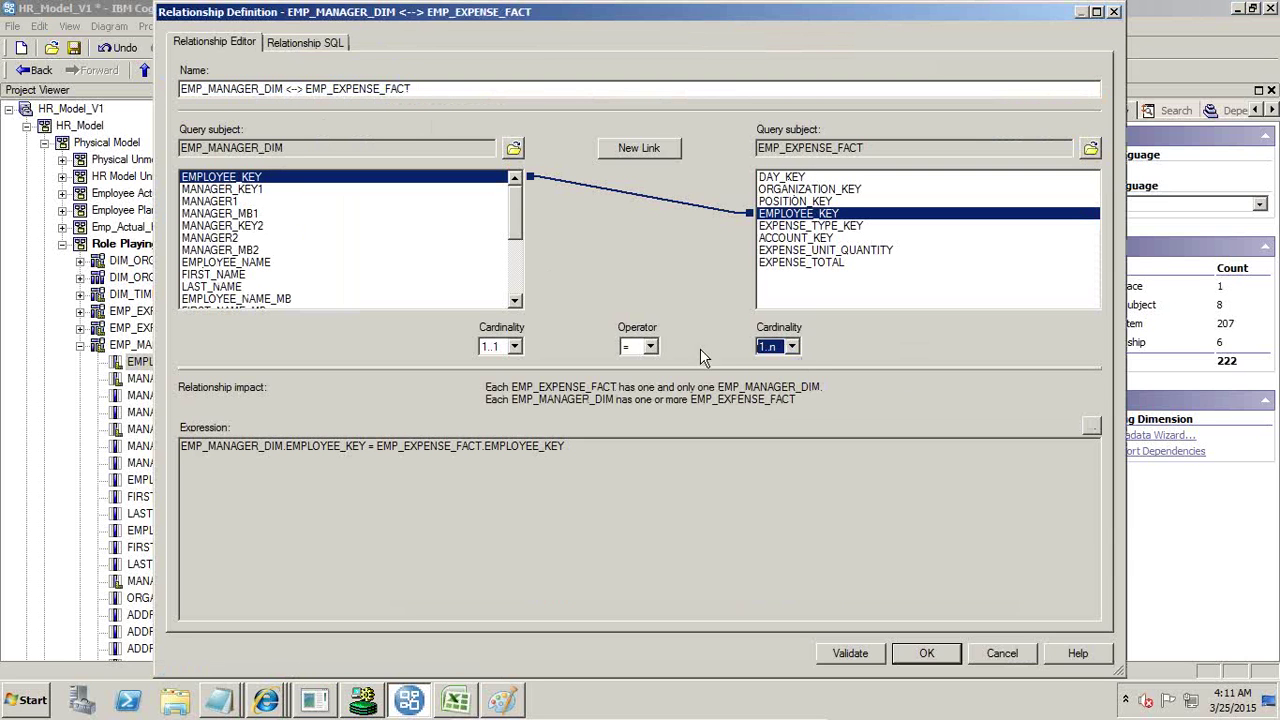
pyautogui.click(947, 651)
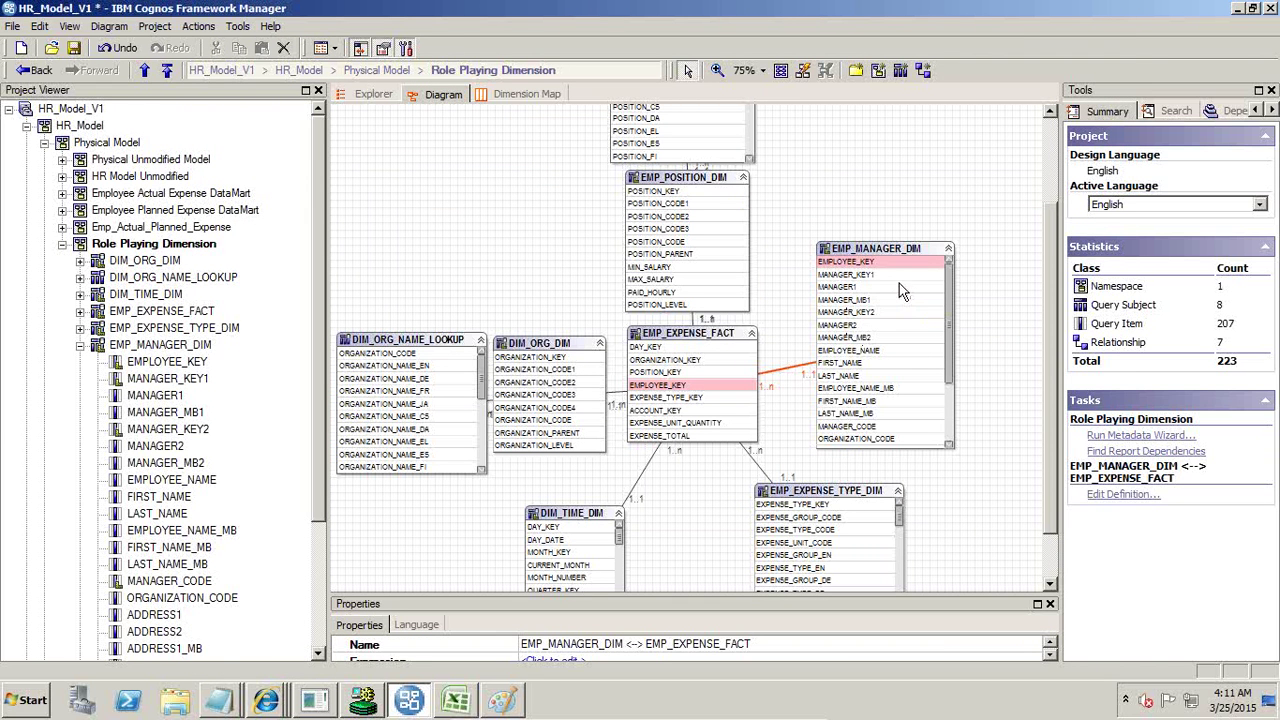
# - Join MANAGER_KEY1 to the fact EMPLOYEE_KEY with 1..n fact cardinality
pyautogui.click(867, 277)
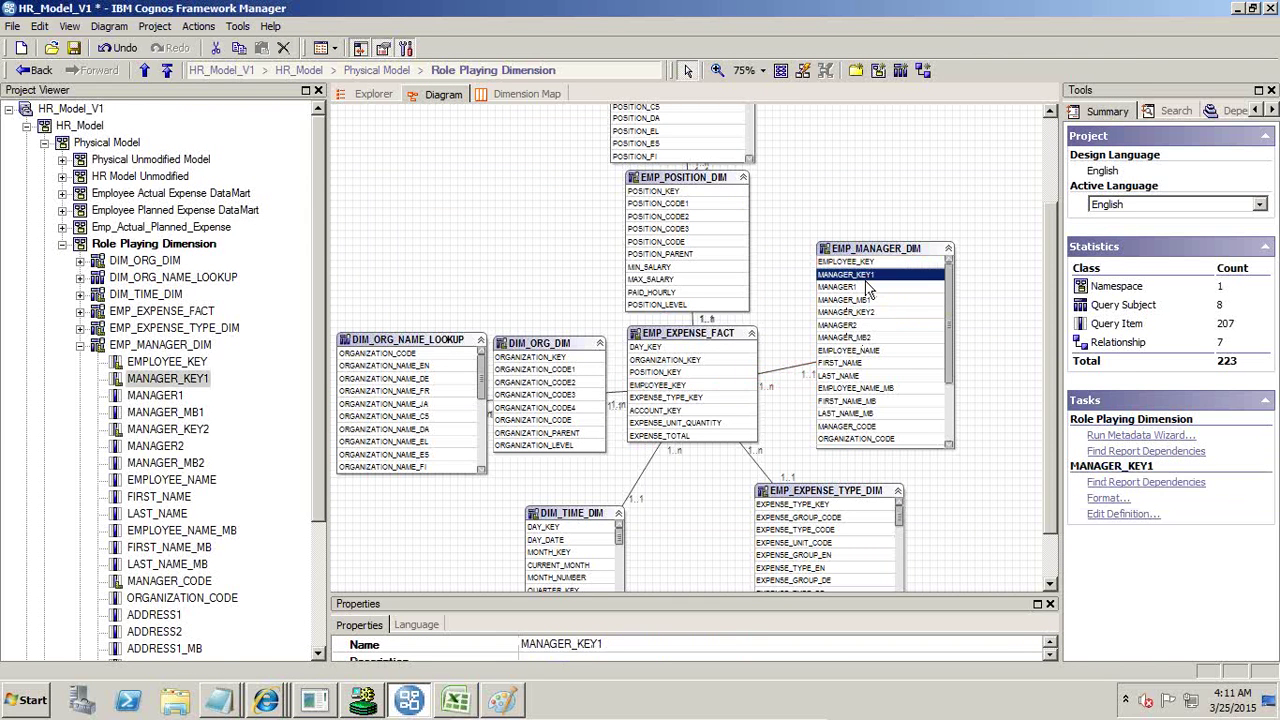
pyautogui.click(708, 387)
pyautogui.rightClick(706, 388)
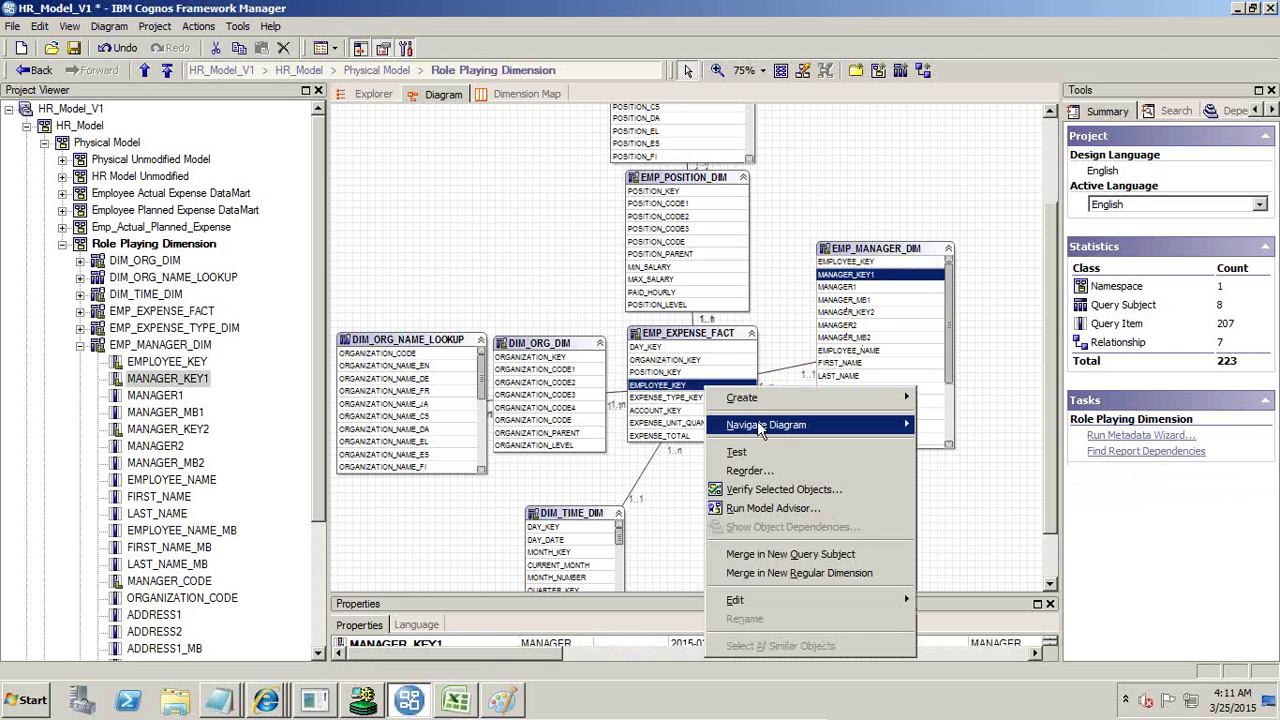
pyautogui.moveTo(790, 397)
pyautogui.click(938, 401)
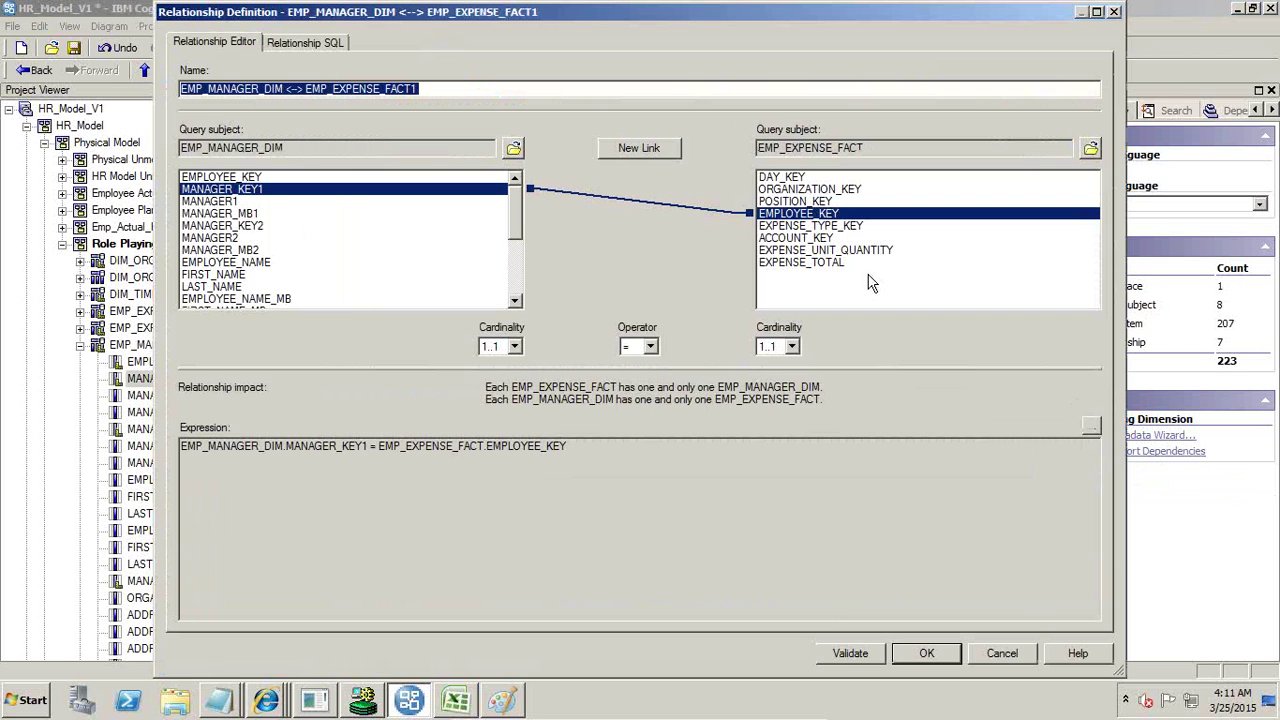
pyautogui.click(792, 346)
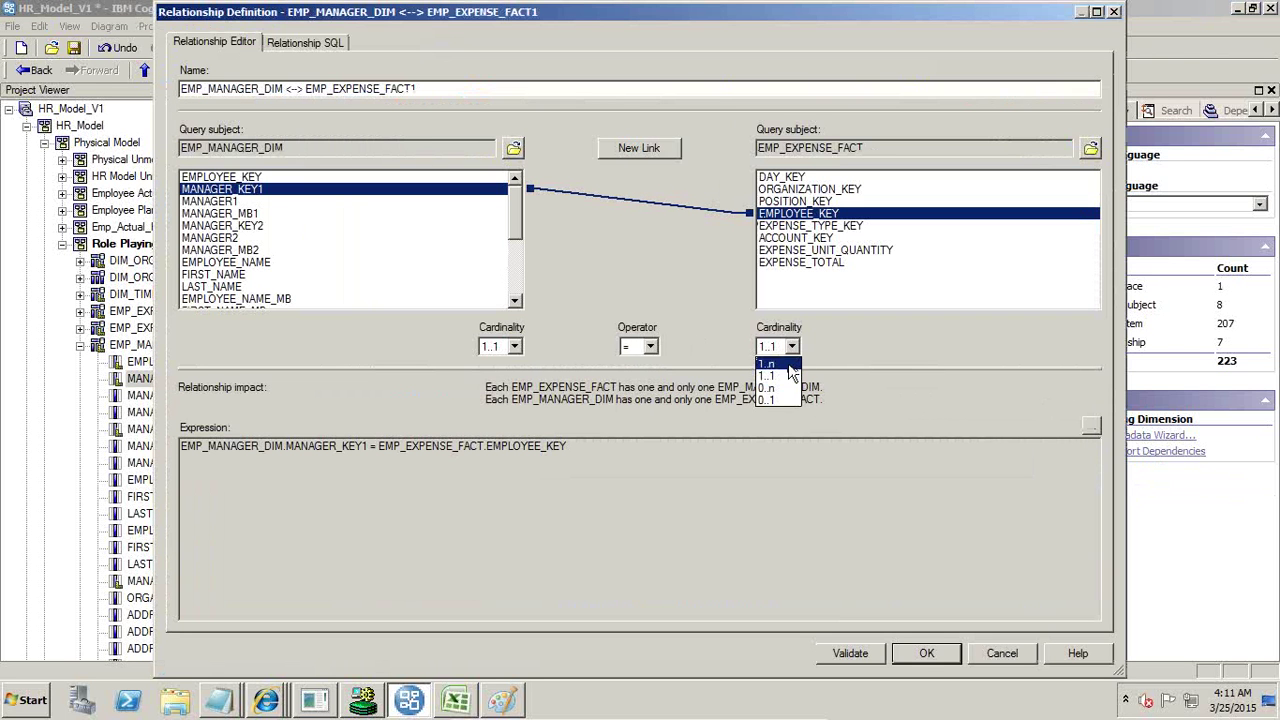
pyautogui.click(788, 373)
pyautogui.click(927, 654)
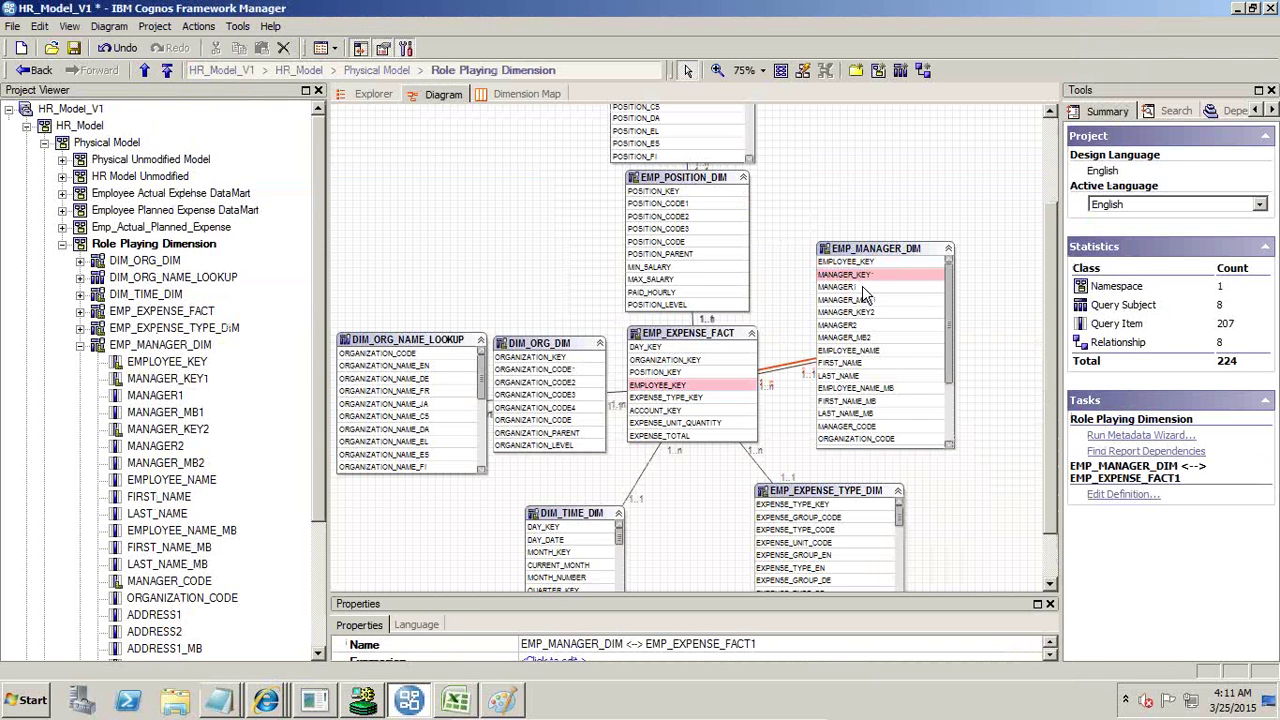
# - Join MANAGER_KEY2 to the fact EMPLOYEE_KEY with 1..n cardinality, then select EXPENSE_TOTAL
pyautogui.click(866, 313)
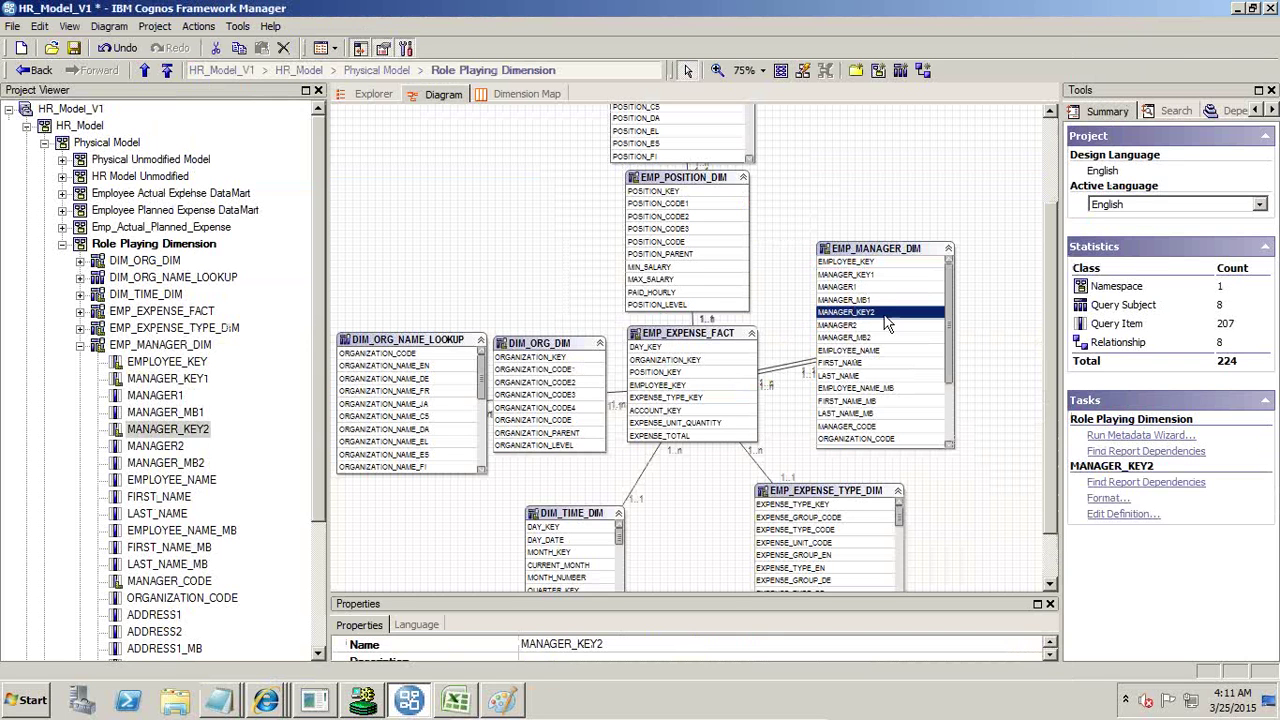
pyautogui.rightClick(708, 384)
pyautogui.moveTo(755, 400)
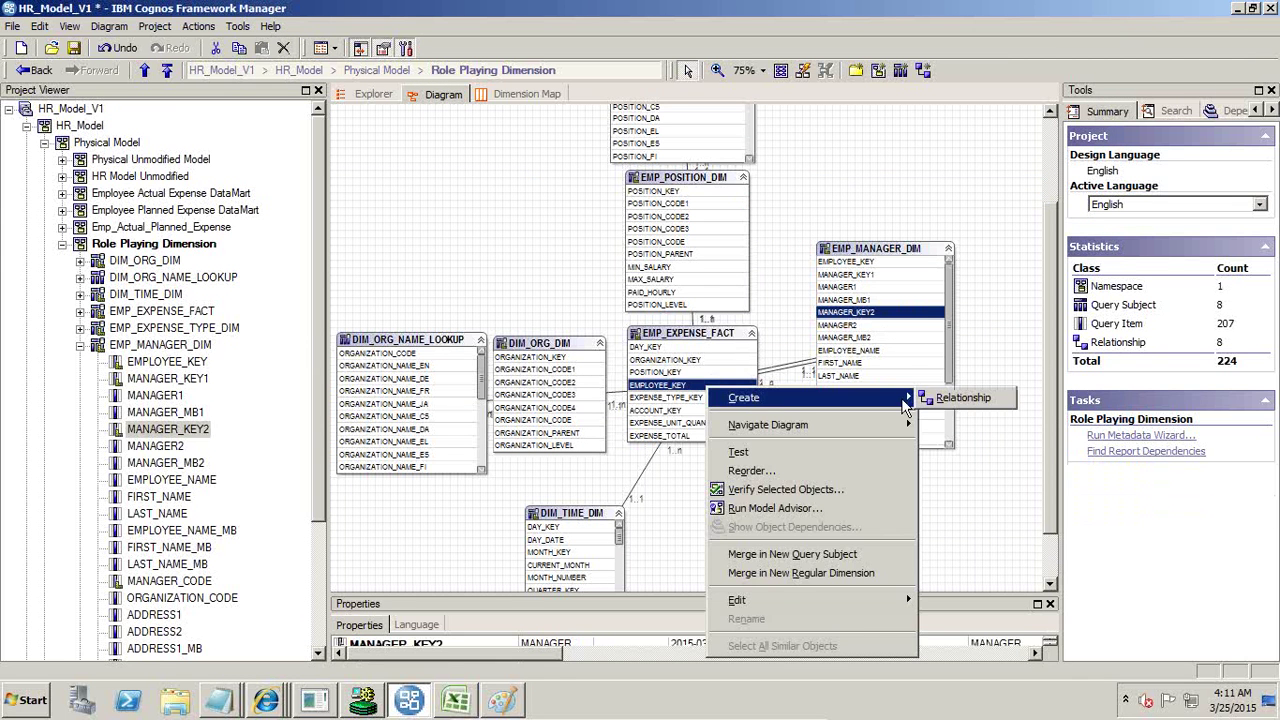
pyautogui.click(925, 400)
pyautogui.click(791, 346)
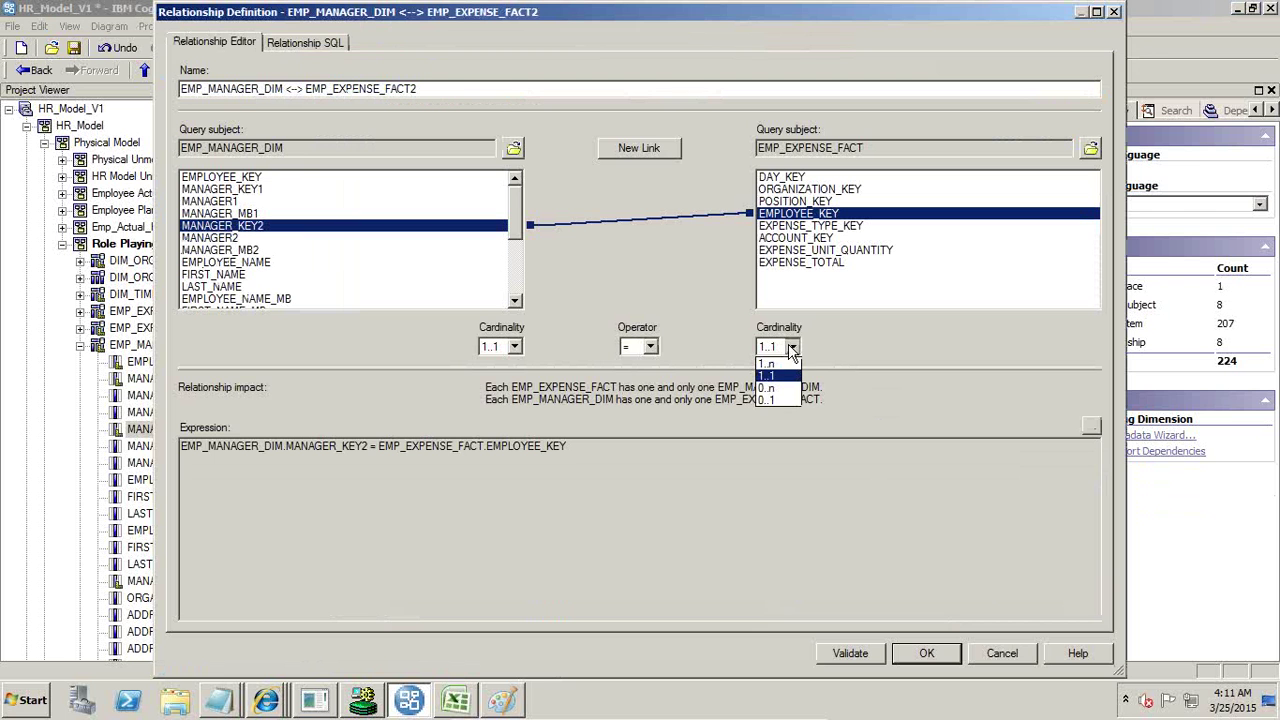
pyautogui.click(778, 375)
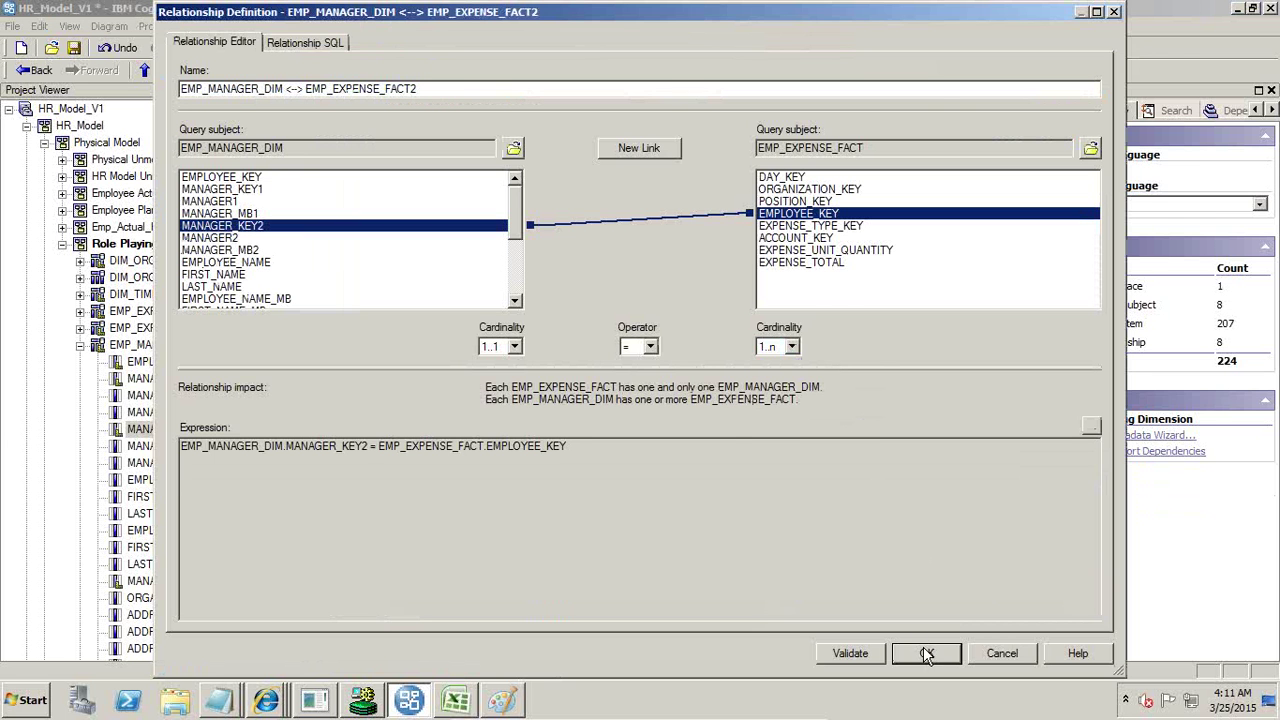
pyautogui.click(927, 653)
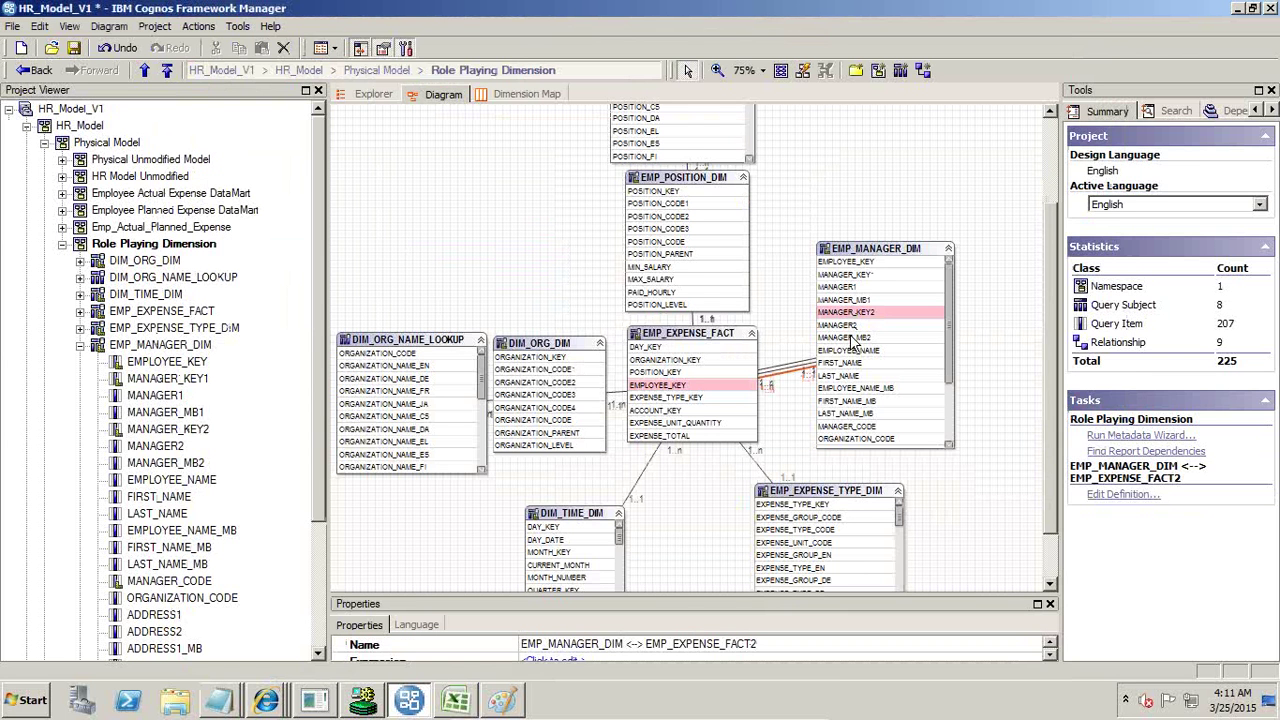
pyautogui.moveTo(876, 256); pyautogui.dragTo(905, 261)
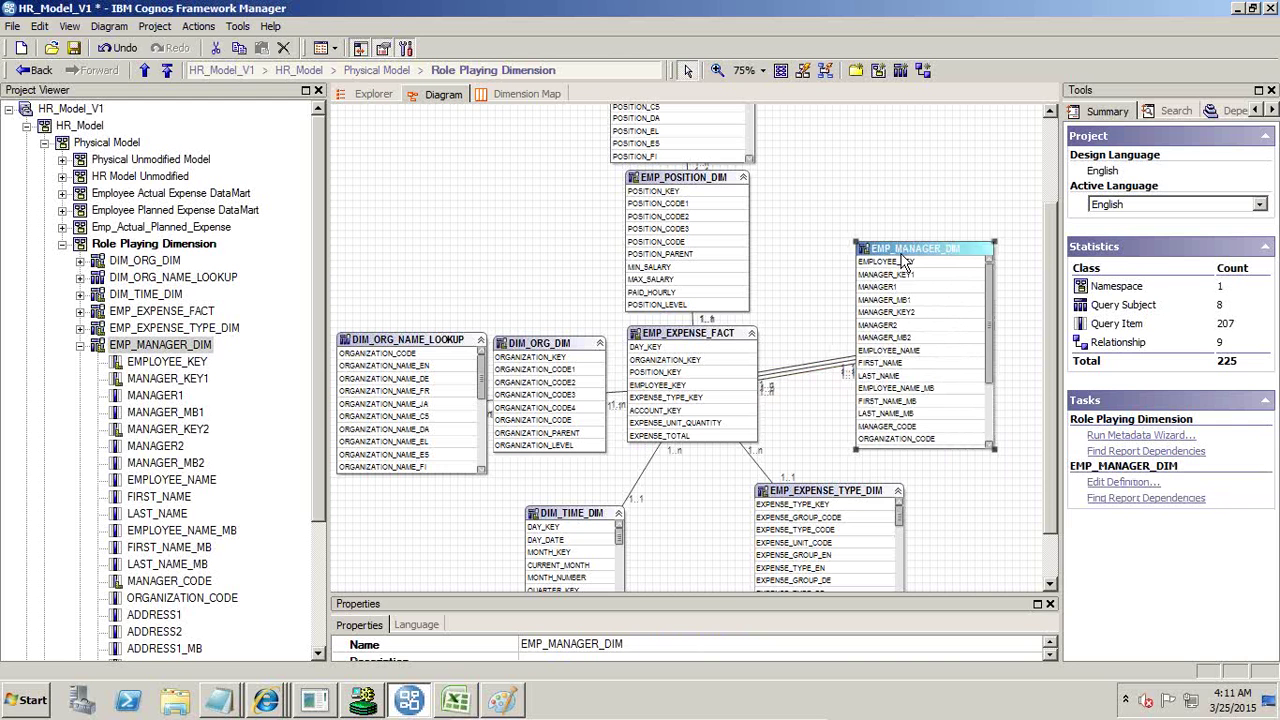
pyautogui.click(675, 437)
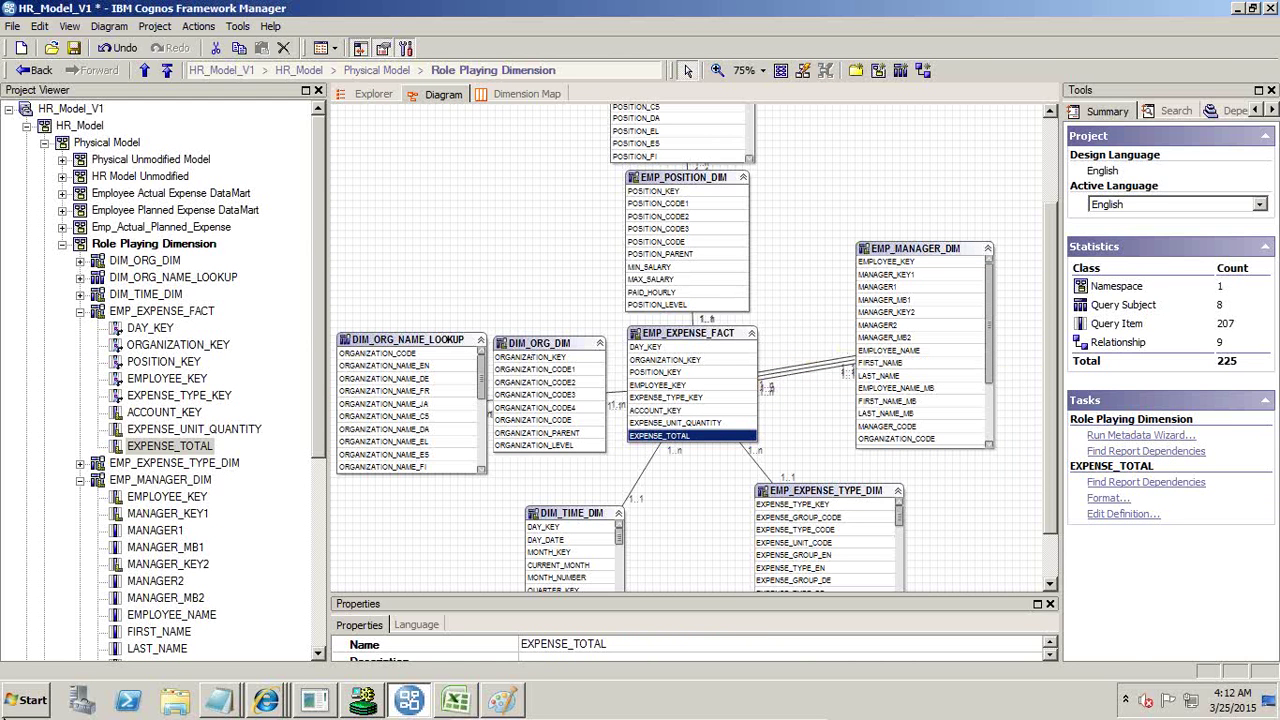
# - In Notepad, write the heading 'Expense Total' and set the font size to 14
pyautogui.click(240, 699)
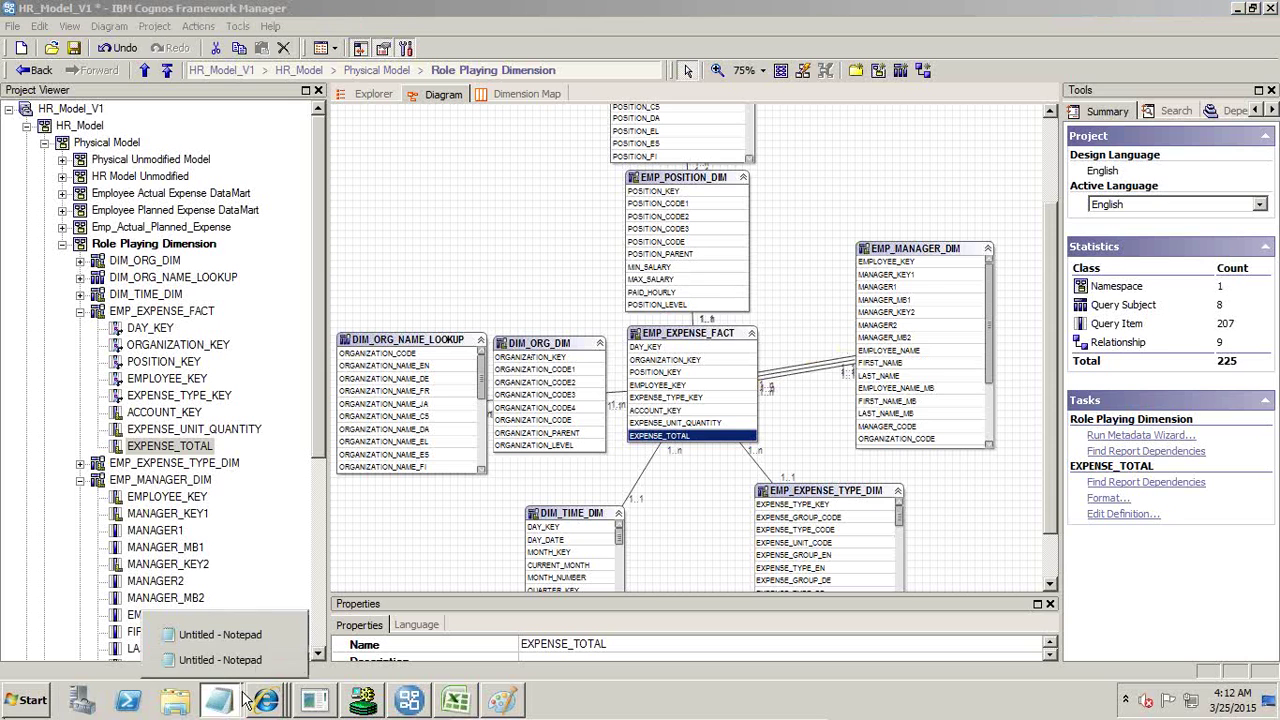
pyautogui.click(251, 639)
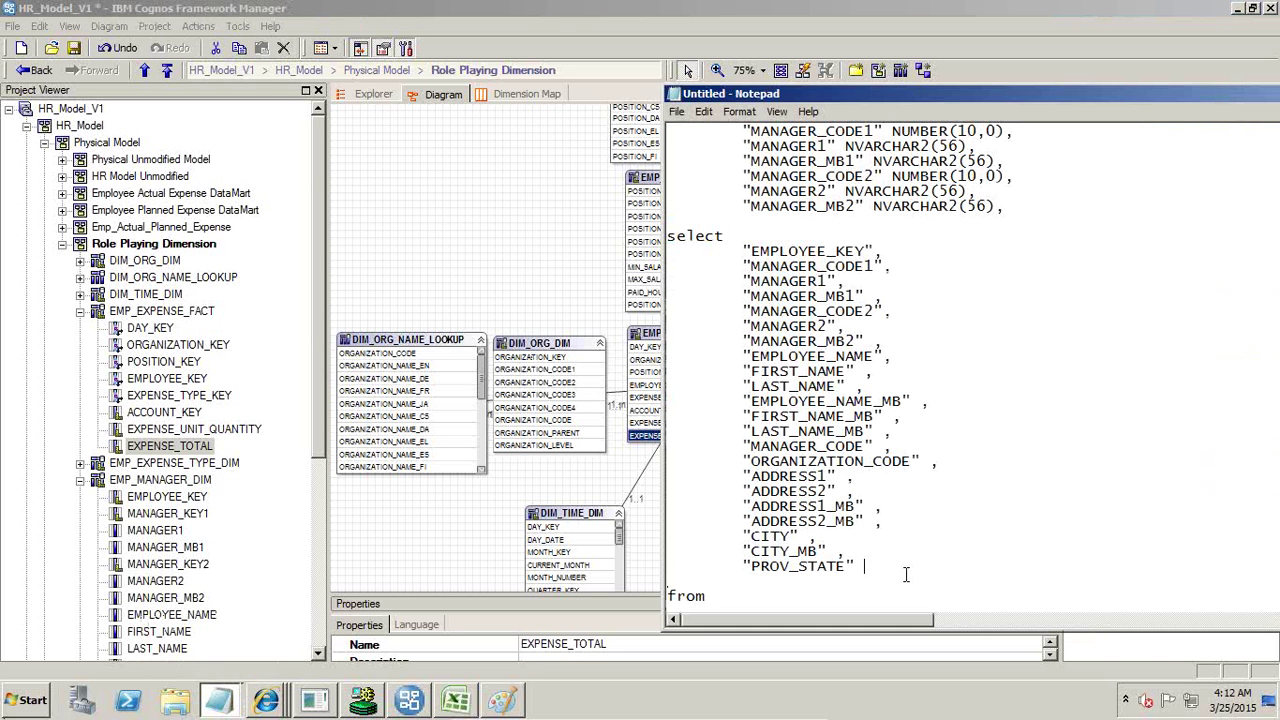
pyautogui.press('Return')
pyautogui.press('Return')
pyautogui.press('Return')
pyautogui.press('Return')
pyautogui.press('Return')
pyautogui.press('Return')
pyautogui.press('Return')
pyautogui.press('Return')
pyautogui.press('Return')
pyautogui.press('Return')
pyautogui.press('Return')
pyautogui.press('Return')
pyautogui.press('Return')
pyautogui.press('Return')
pyautogui.press('Return')
pyautogui.press('Return')
pyautogui.press('Return')
pyautogui.press('Return')
pyautogui.press('Return')
pyautogui.press('Return')
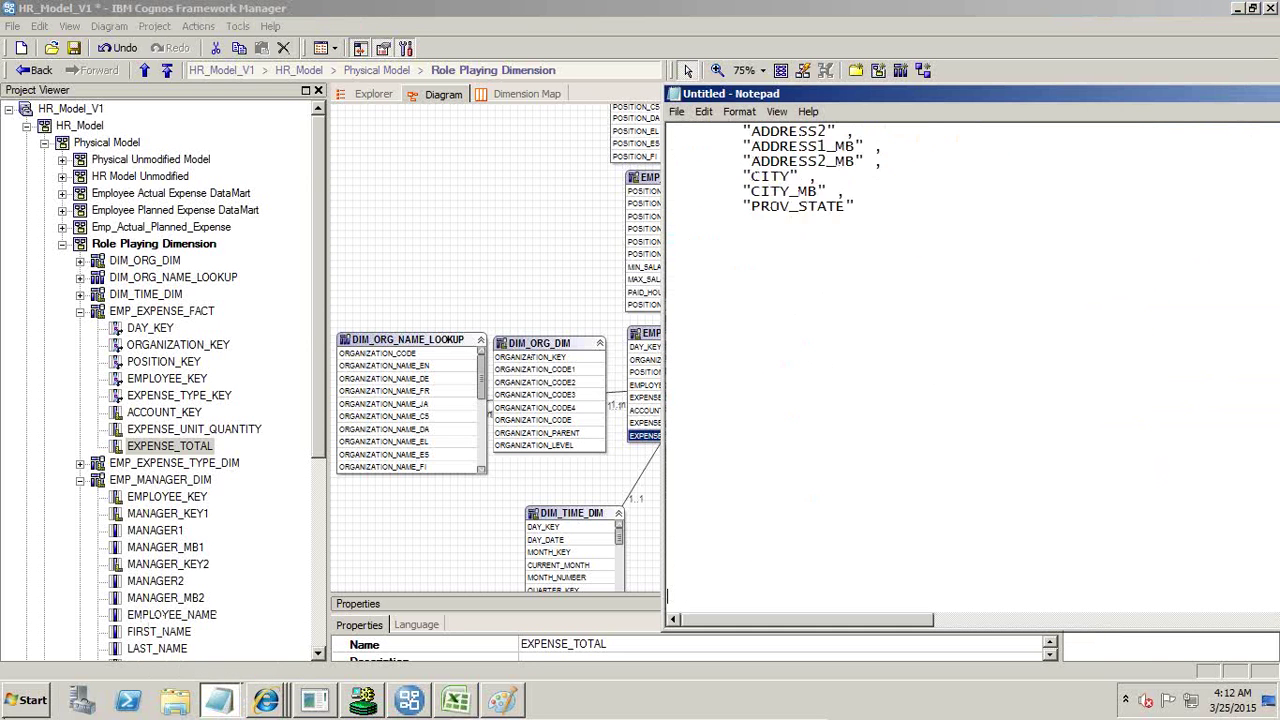
pyautogui.moveTo(946, 94); pyautogui.dragTo(873, 470)
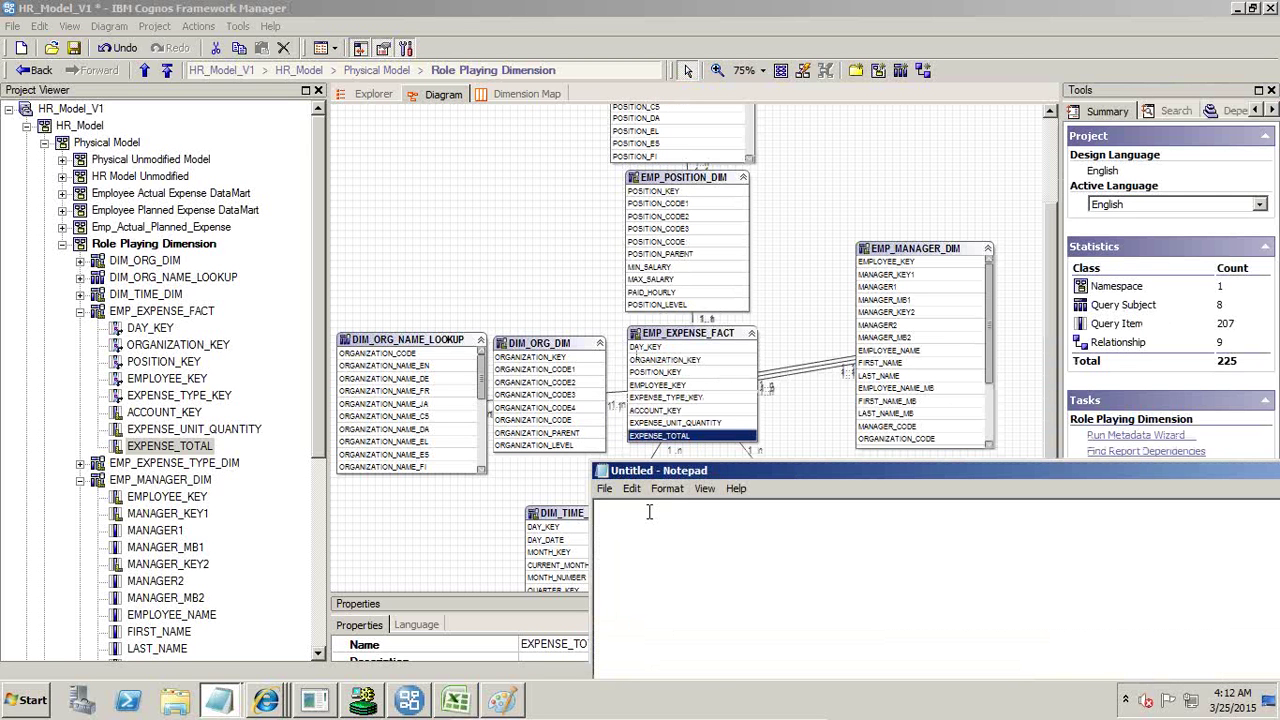
pyautogui.write('Expense Total')
pyautogui.click(667, 488)
pyautogui.click(705, 508)
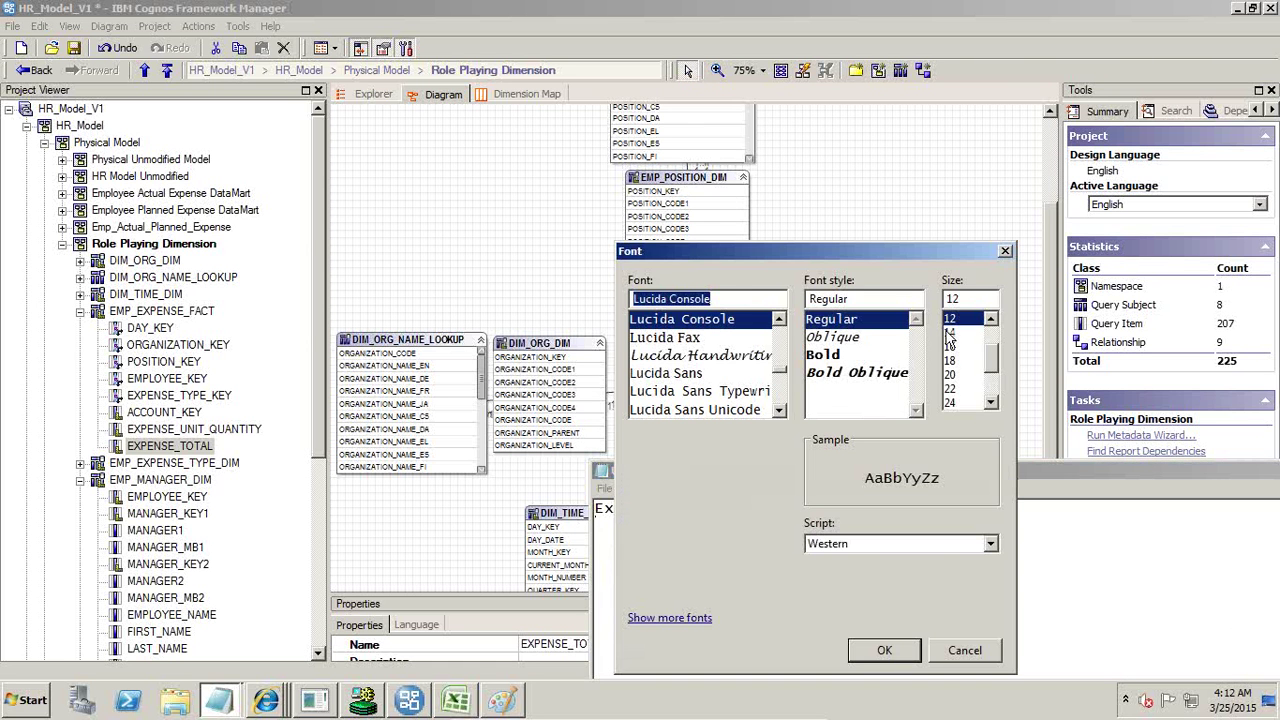
pyautogui.click(949, 333)
pyautogui.click(884, 650)
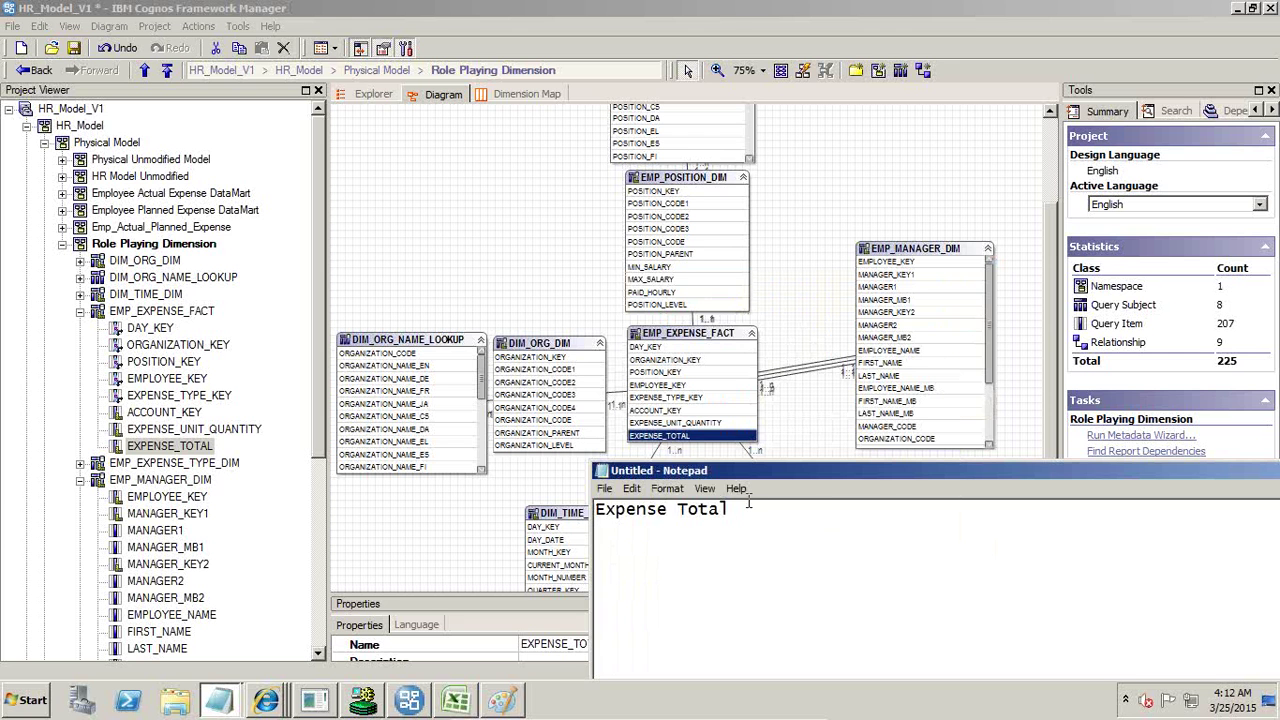
# - List Employee, Manager and One Over Manager Total Expense lines, pasting '[Join Manager Key1]' onto the last
pyautogui.write(') Employee T')
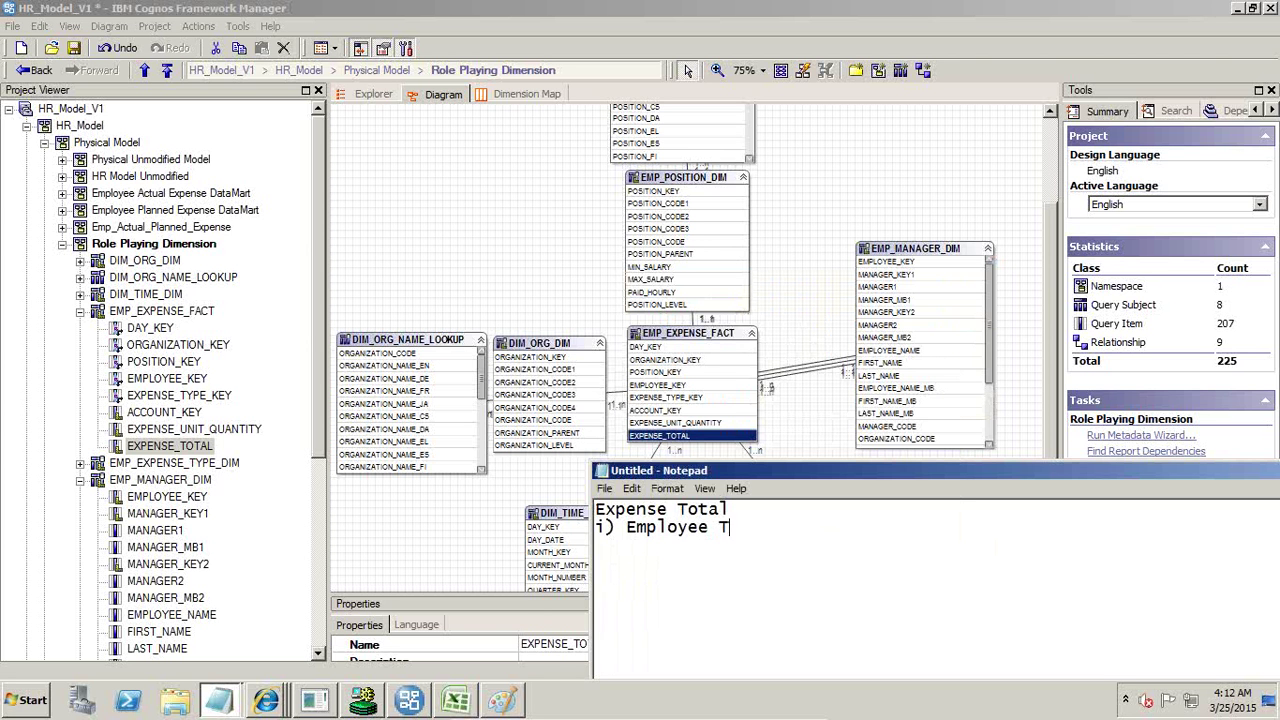
pyautogui.write('otal Expense [Join Empl')
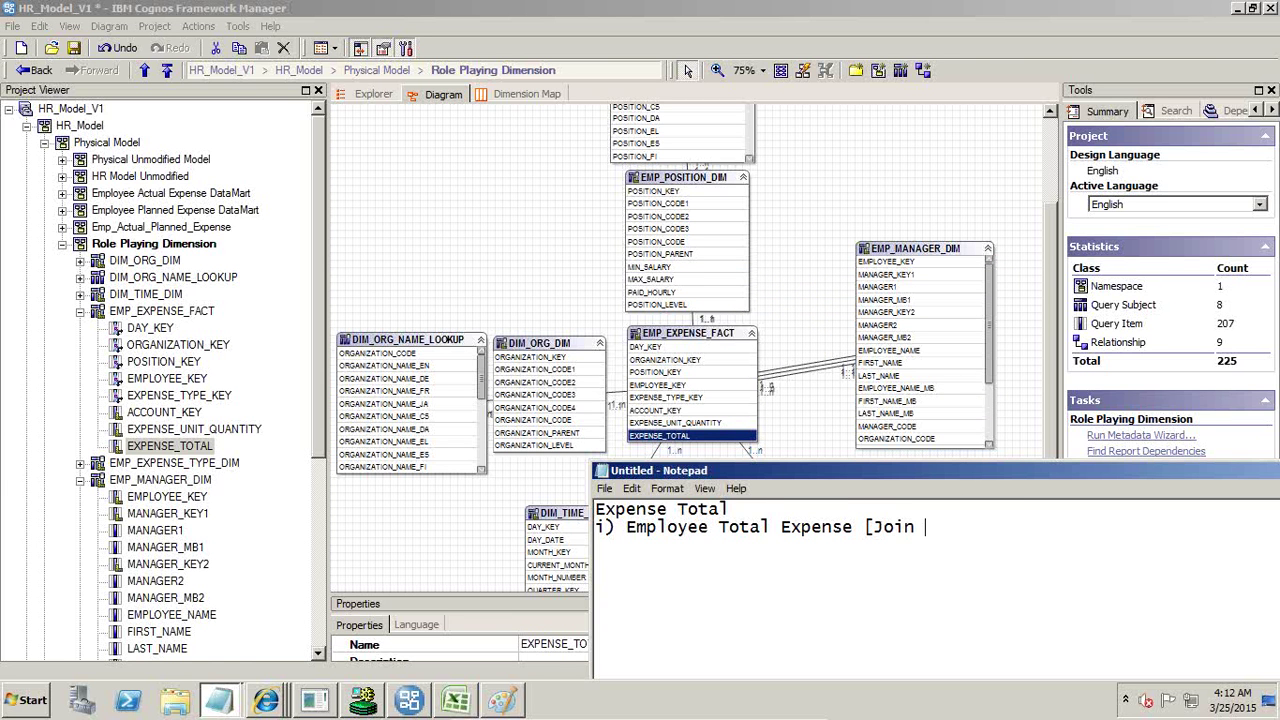
pyautogui.write('oyee Key')
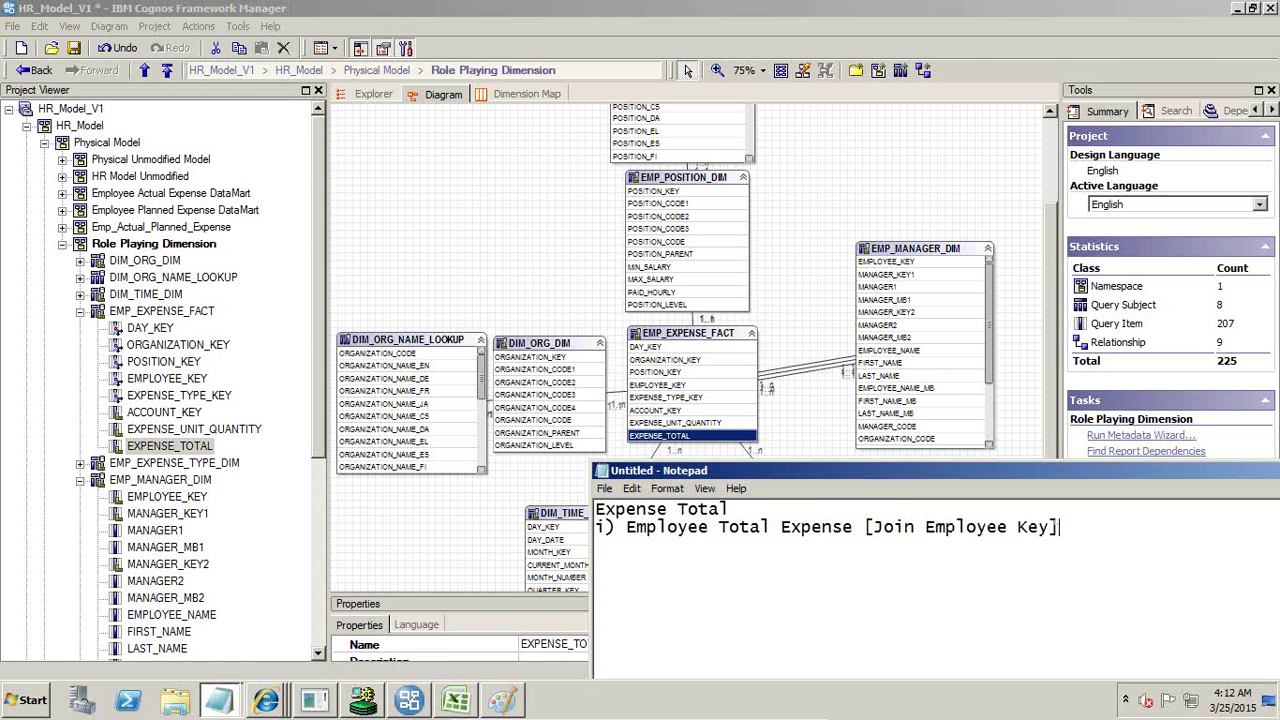
pyautogui.write('] ii) Manager Total Expense')
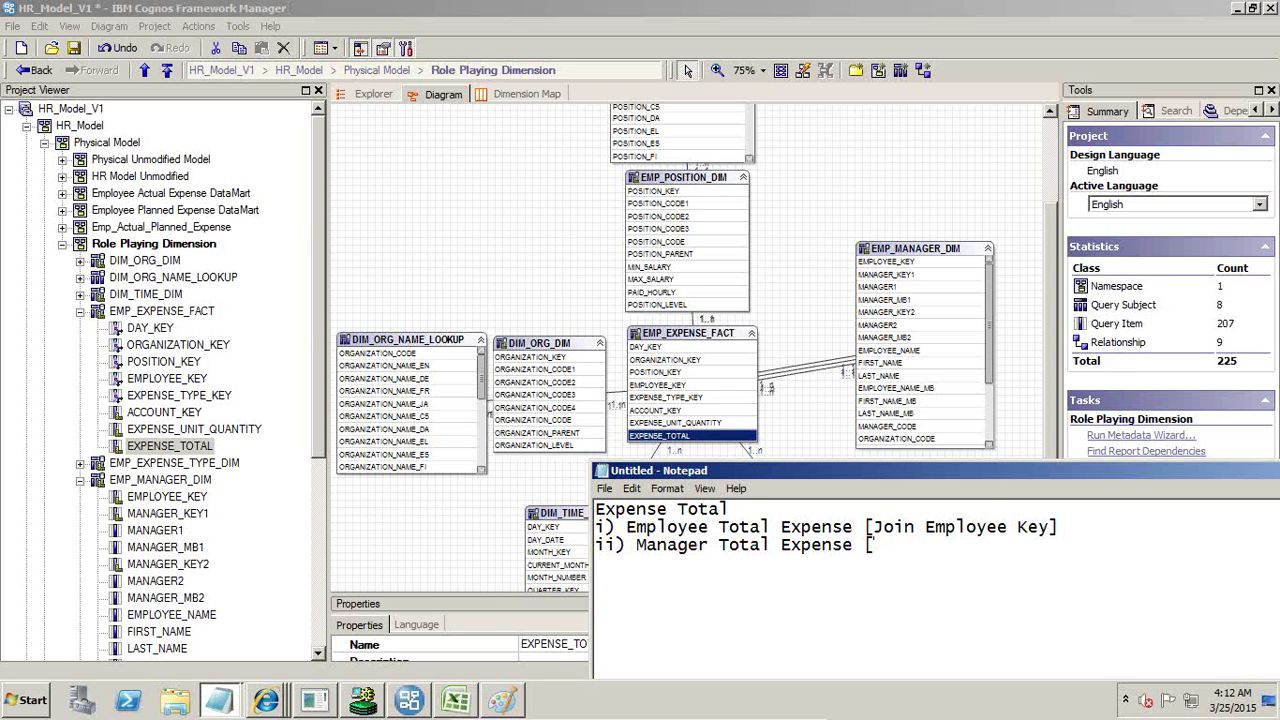
pyautogui.write(' [Join Manager ')
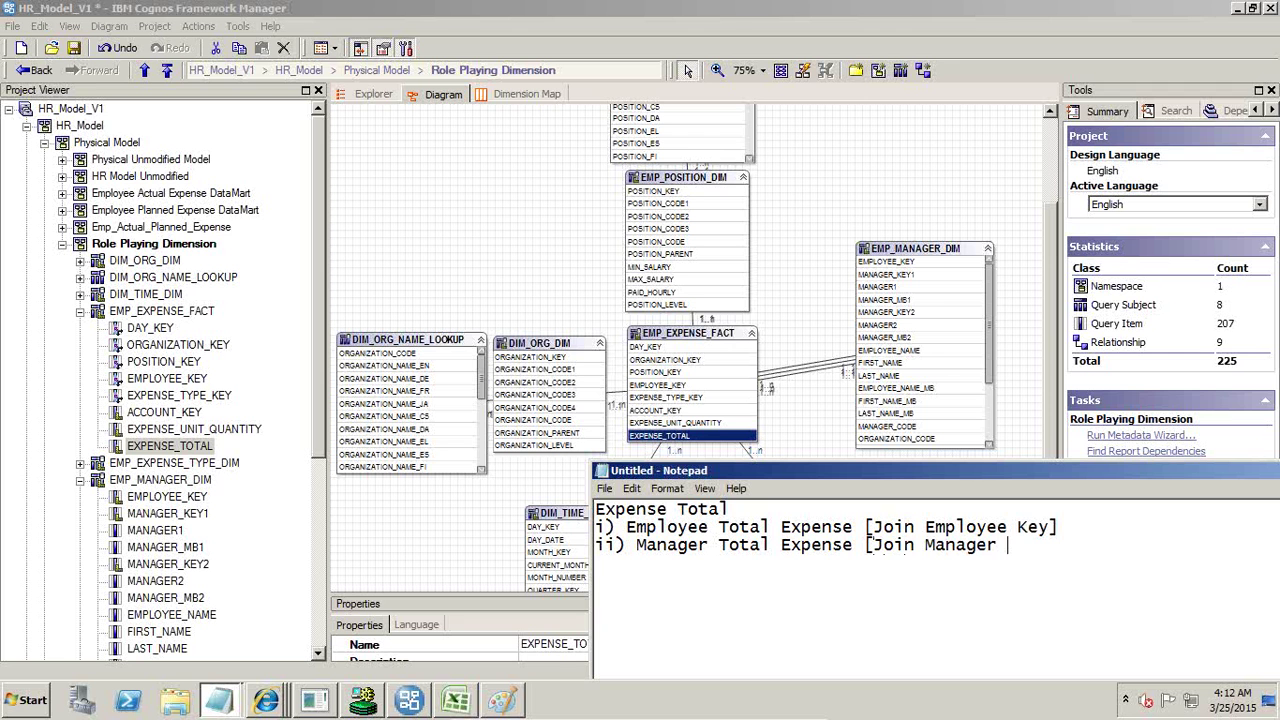
pyautogui.write('Key')
pyautogui.write('iii')
pyautogui.write(') Ob')
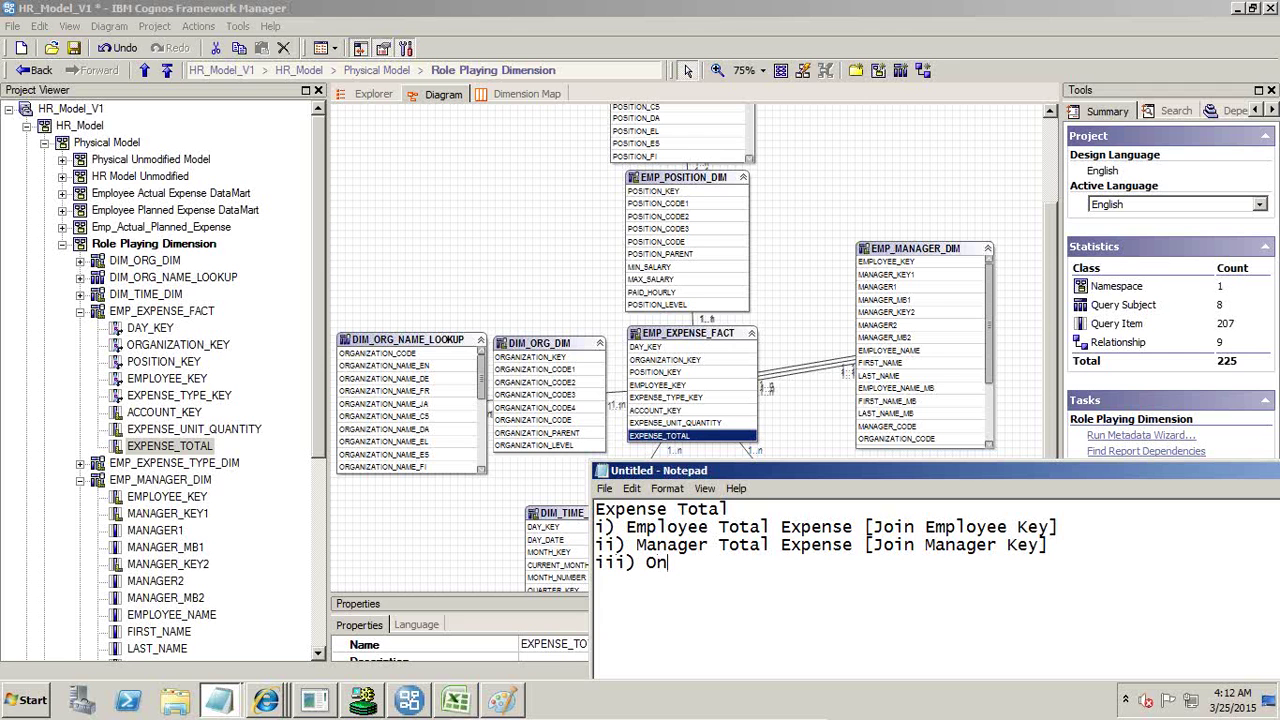
pyautogui.write('ne Over Manager [')
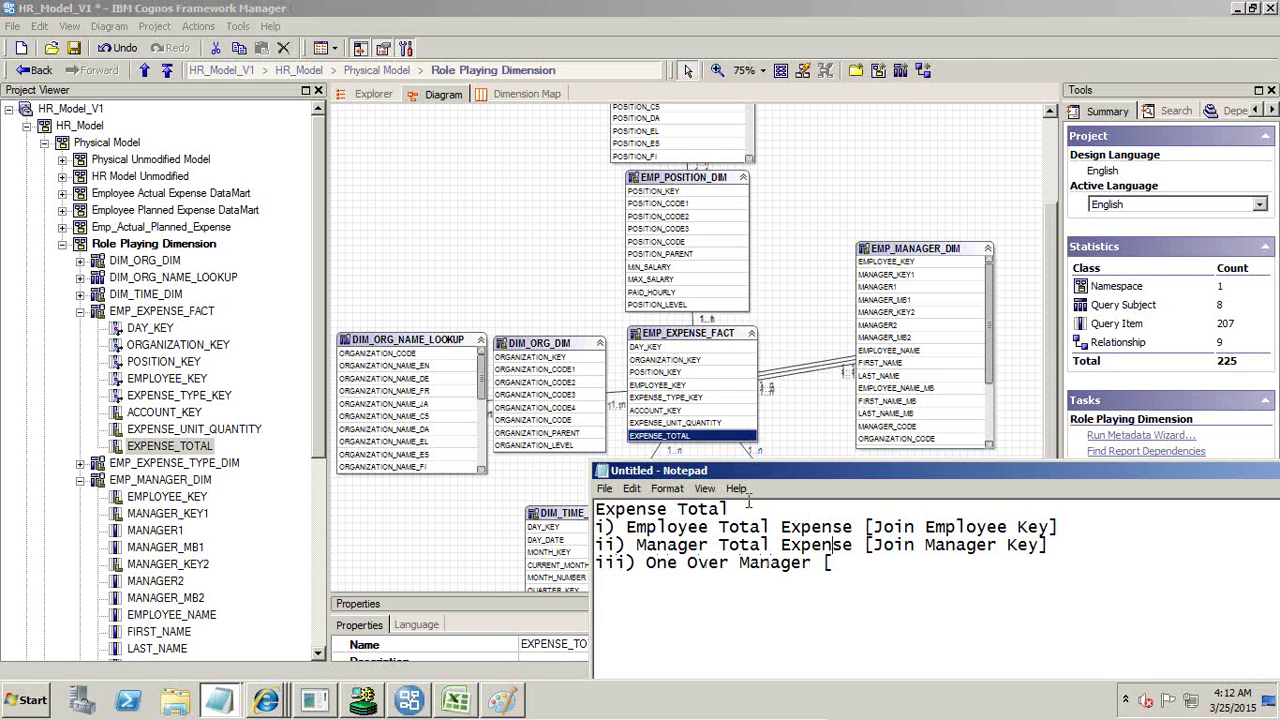
pyautogui.moveTo(874, 545)
pyautogui.mouseDown()
pyautogui.moveTo(1050, 545)
pyautogui.moveTo(864, 545)
pyautogui.mouseUp()
pyautogui.click(1049, 545)
pyautogui.click(832, 563)
pyautogui.write('[Join Manager Key1]')
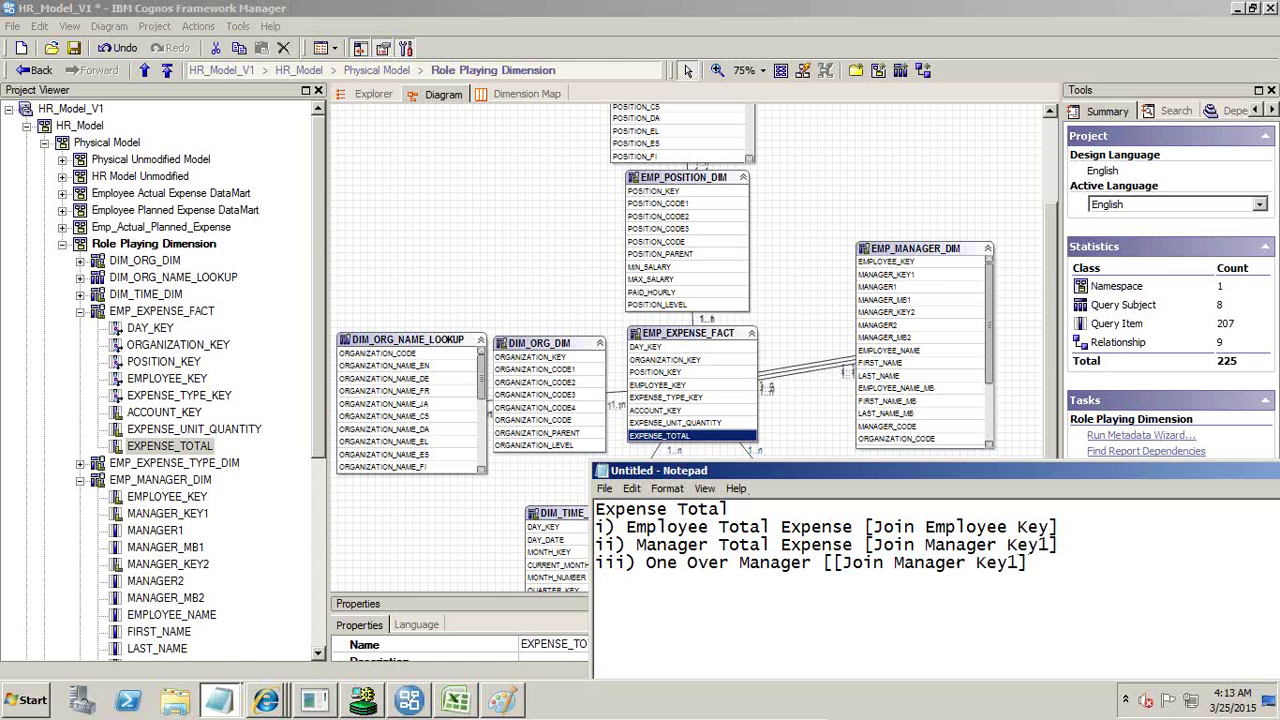
pyautogui.click(940, 235)
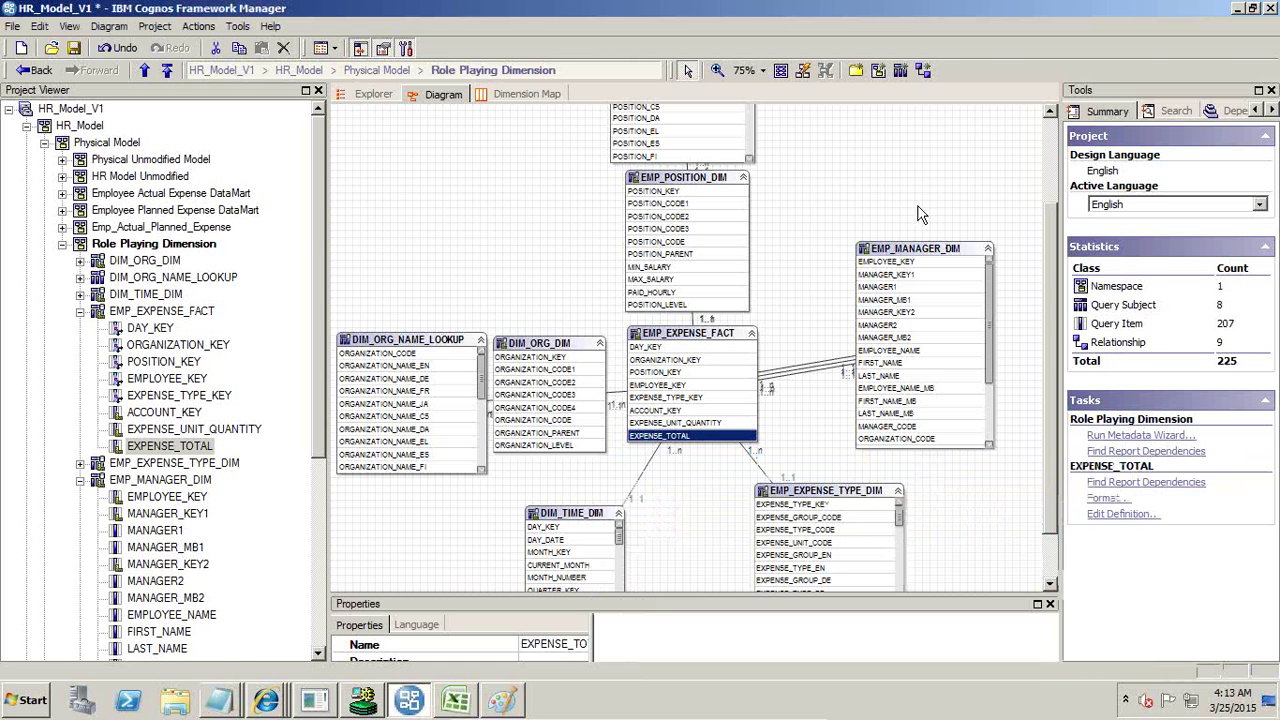
# - Test EXPENSE_TOTAL with EMP_MANAGER_DIM's EMPLOYEE_NAME and inspect the per-employee totals
pyautogui.click(700, 438)
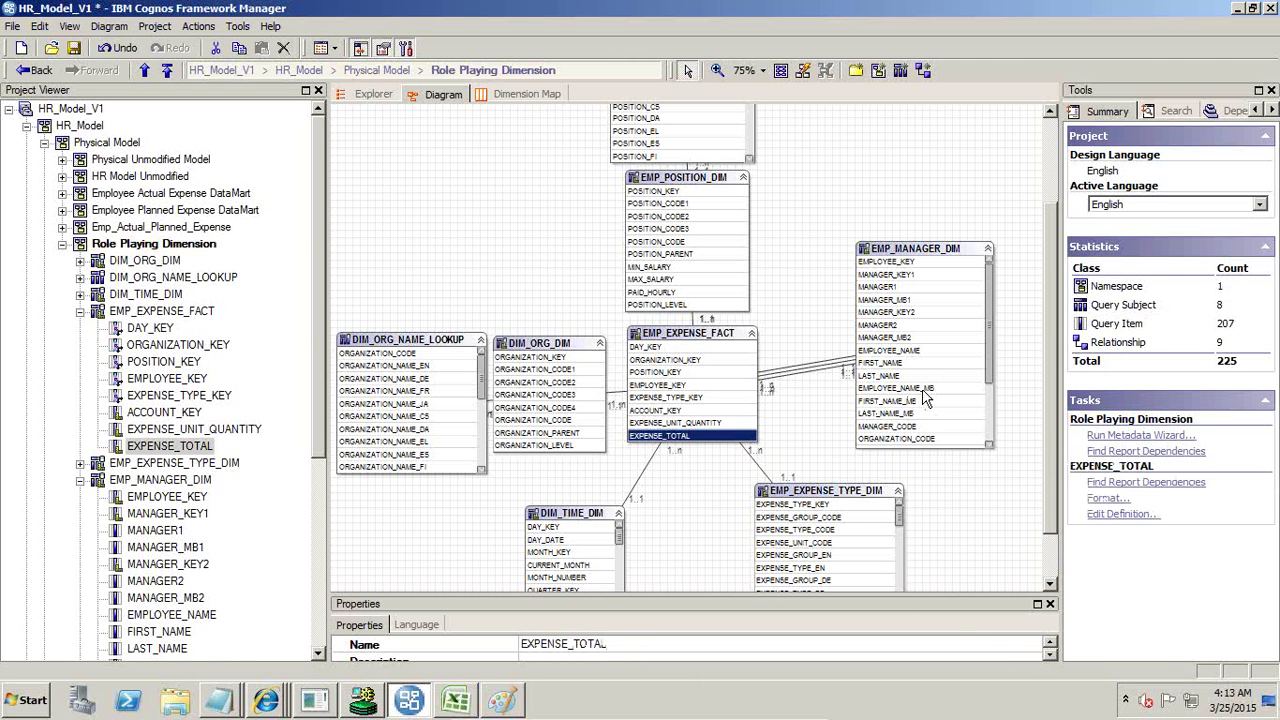
pyautogui.keyDown('ctrl'); pyautogui.click(908, 351); pyautogui.keyUp('ctrl')
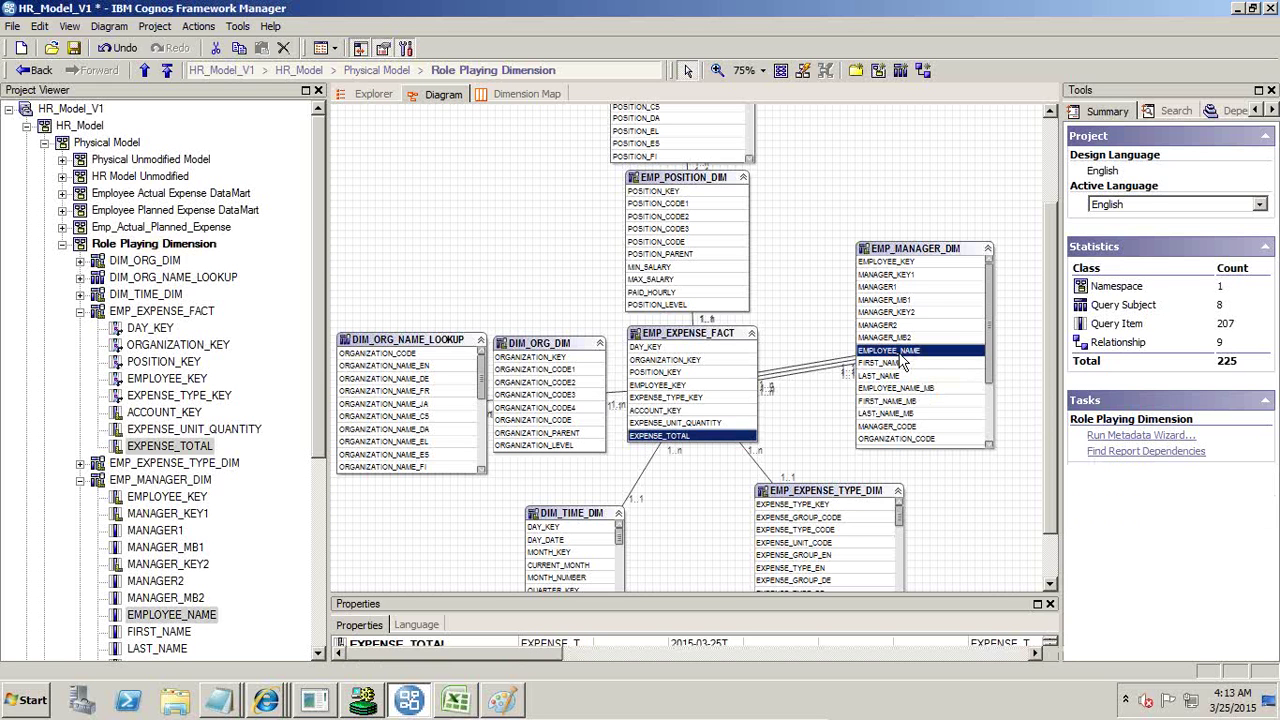
pyautogui.rightClick(918, 352)
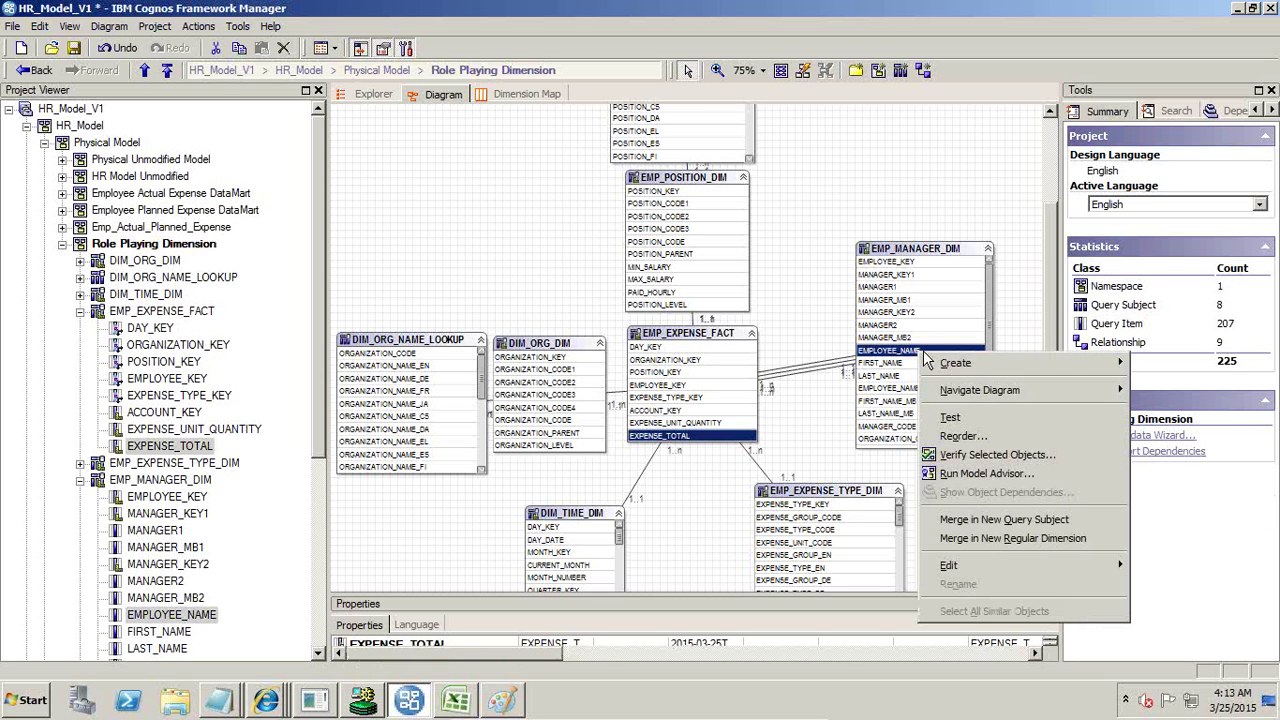
pyautogui.click(972, 420)
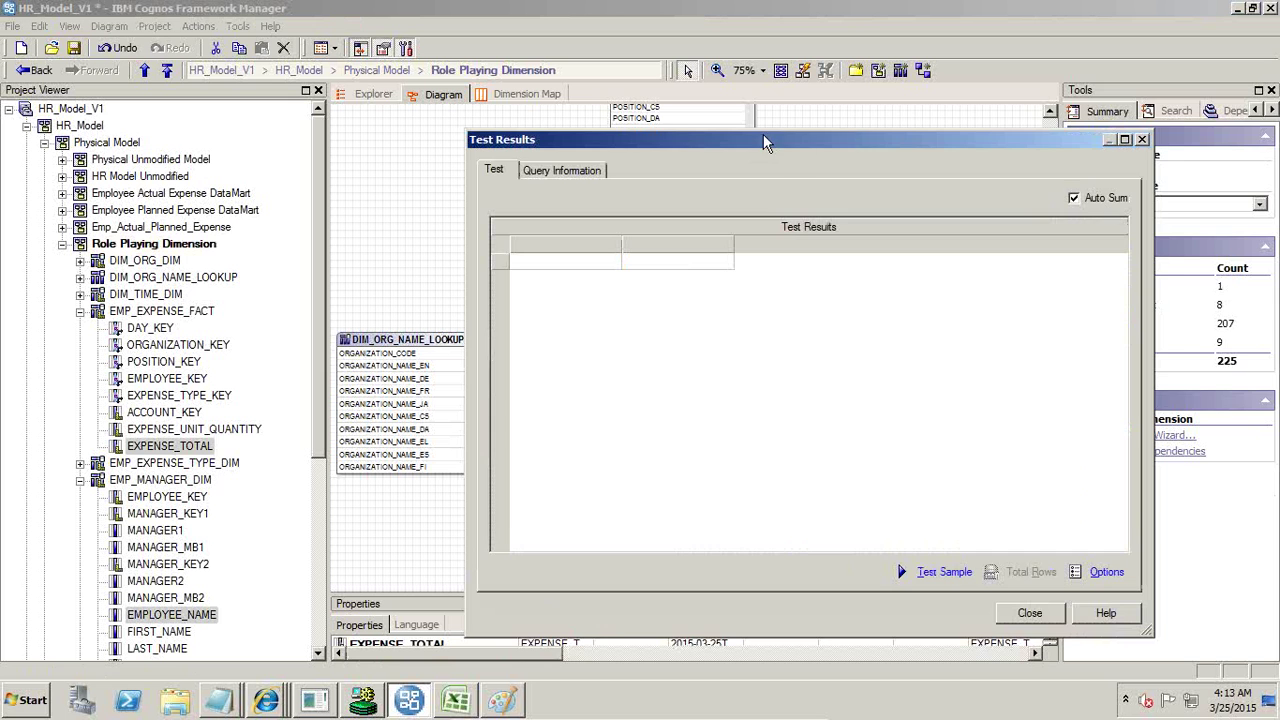
pyautogui.moveTo(763, 137); pyautogui.dragTo(1011, 117)
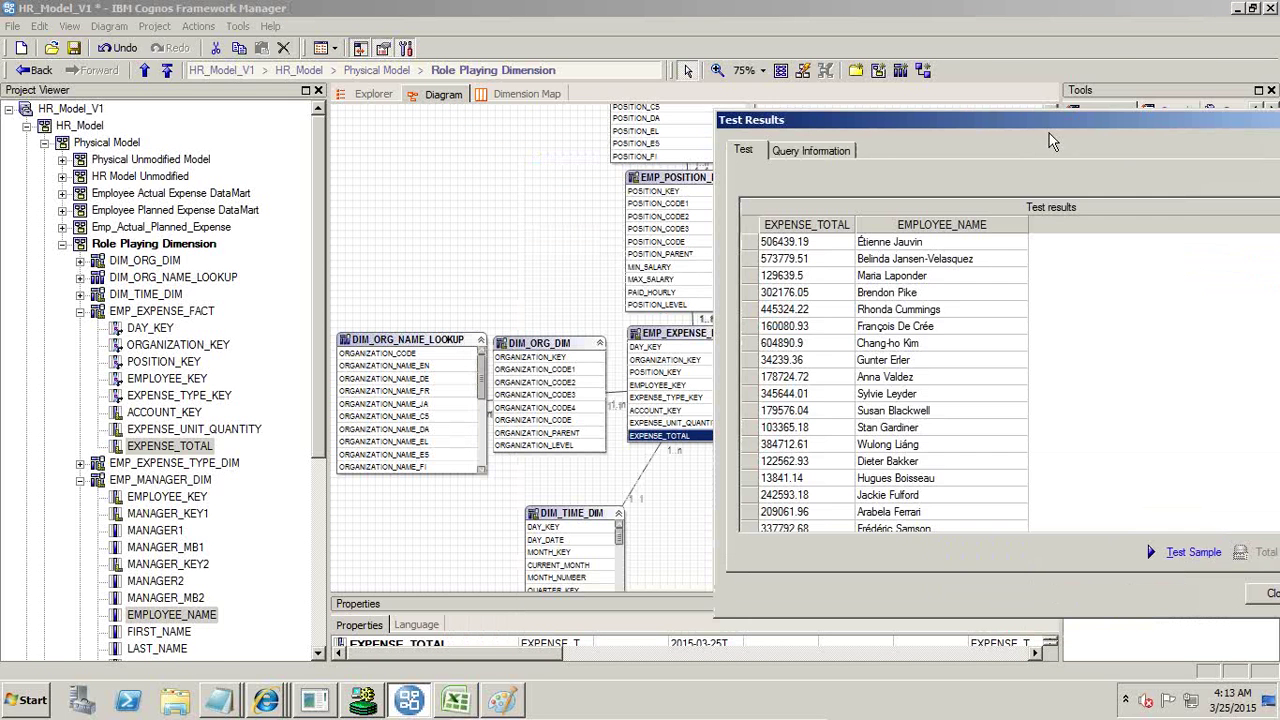
pyautogui.moveTo(905, 119); pyautogui.dragTo(514, 76)
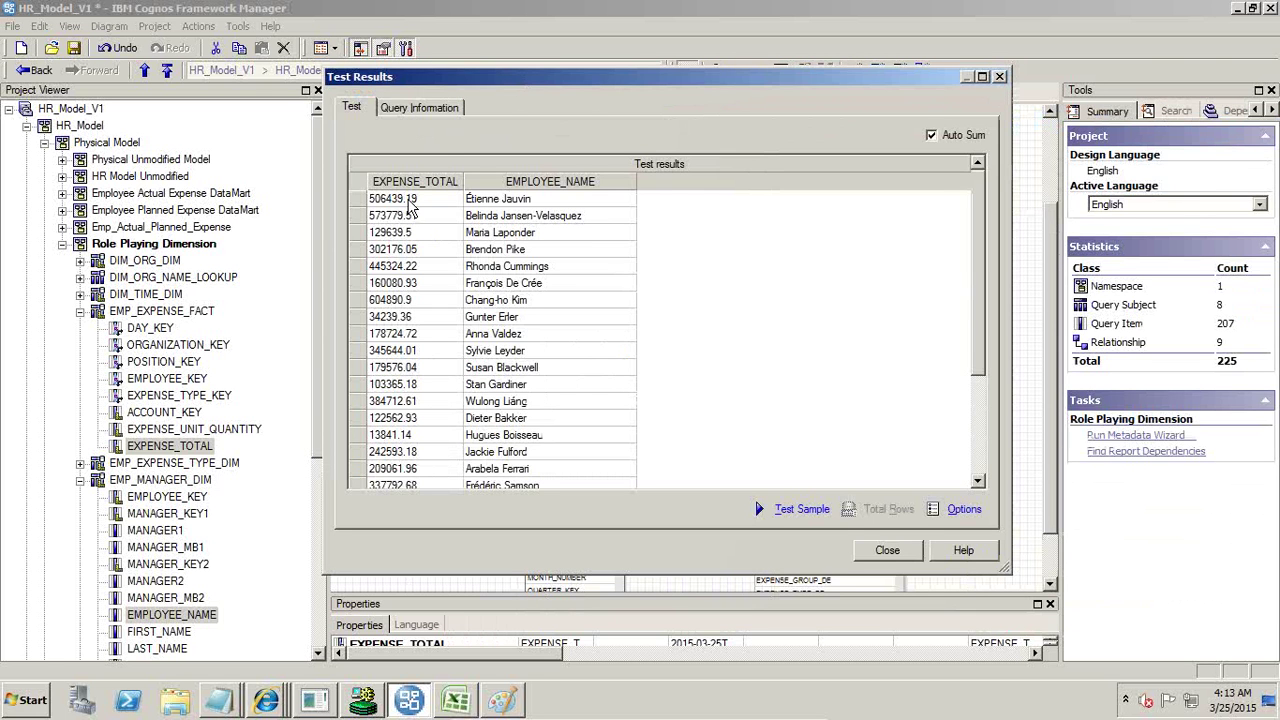
pyautogui.moveTo(412, 200); pyautogui.dragTo(412, 352)
pyautogui.moveTo(505, 200); pyautogui.dragTo(505, 368)
# - Rerun the sample in Query Information and select the generated native SQL
pyautogui.click(420, 108)
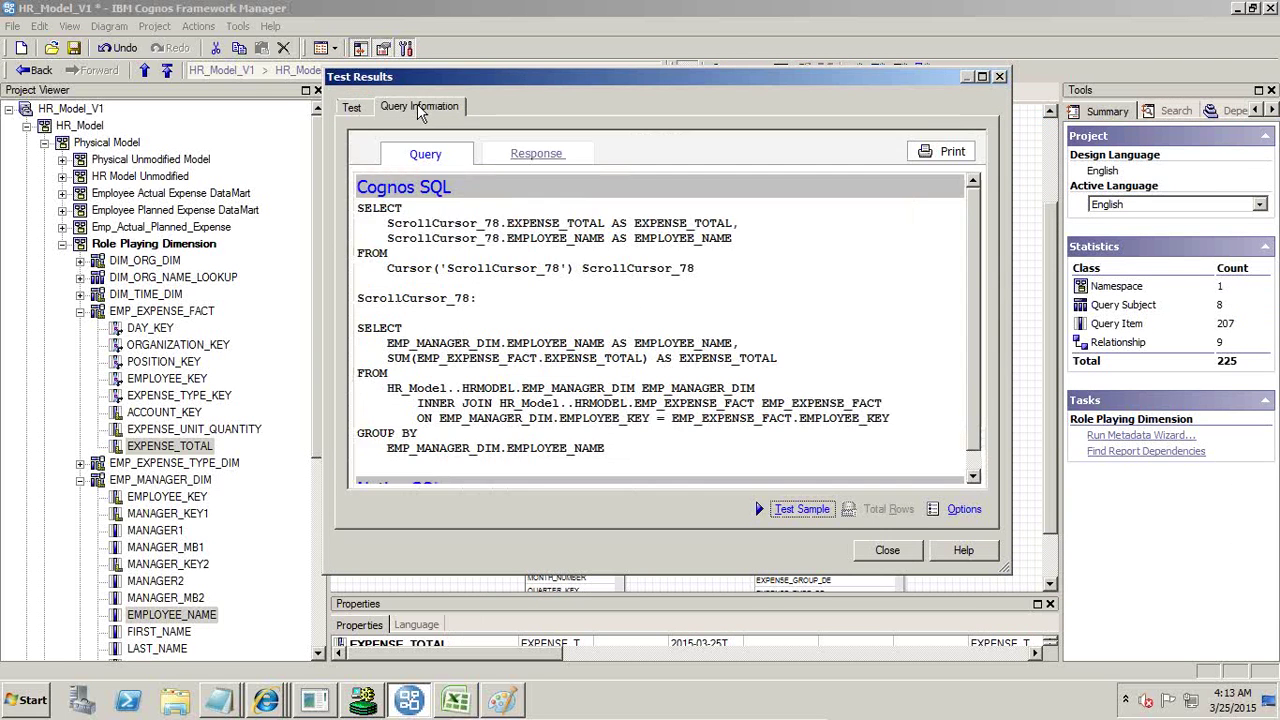
pyautogui.click(804, 510)
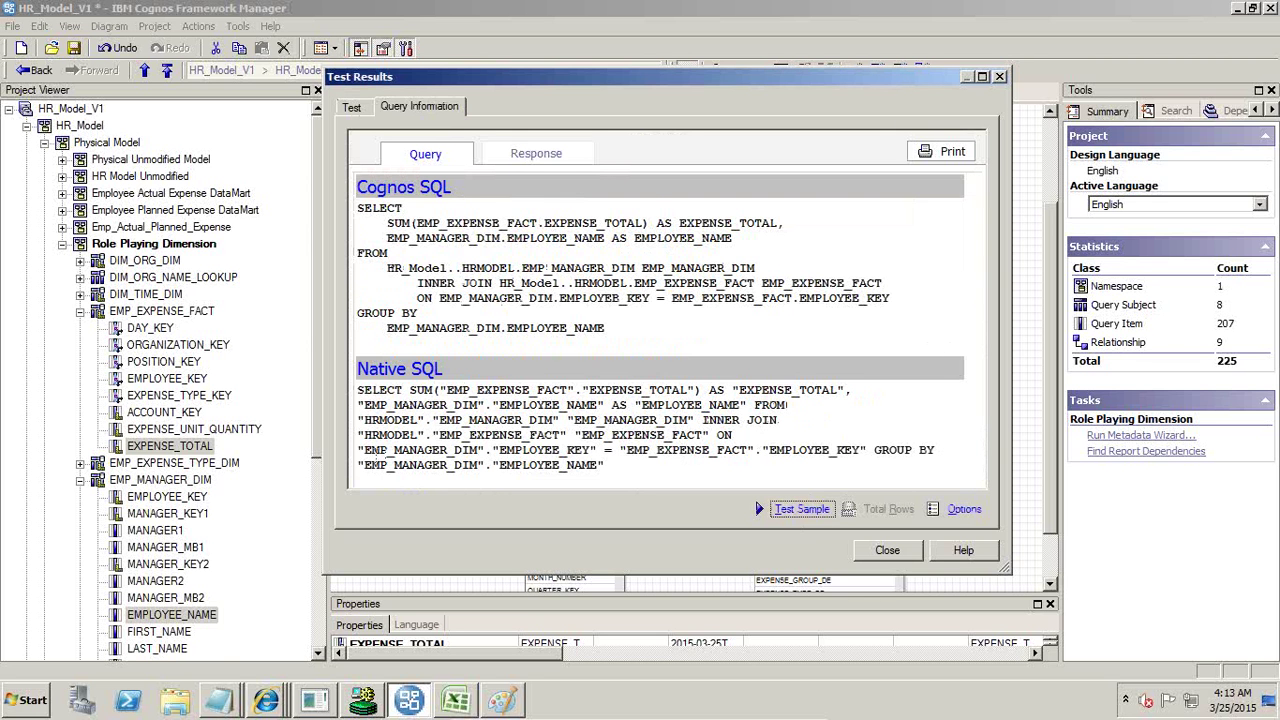
pyautogui.moveTo(361, 451); pyautogui.dragTo(866, 456)
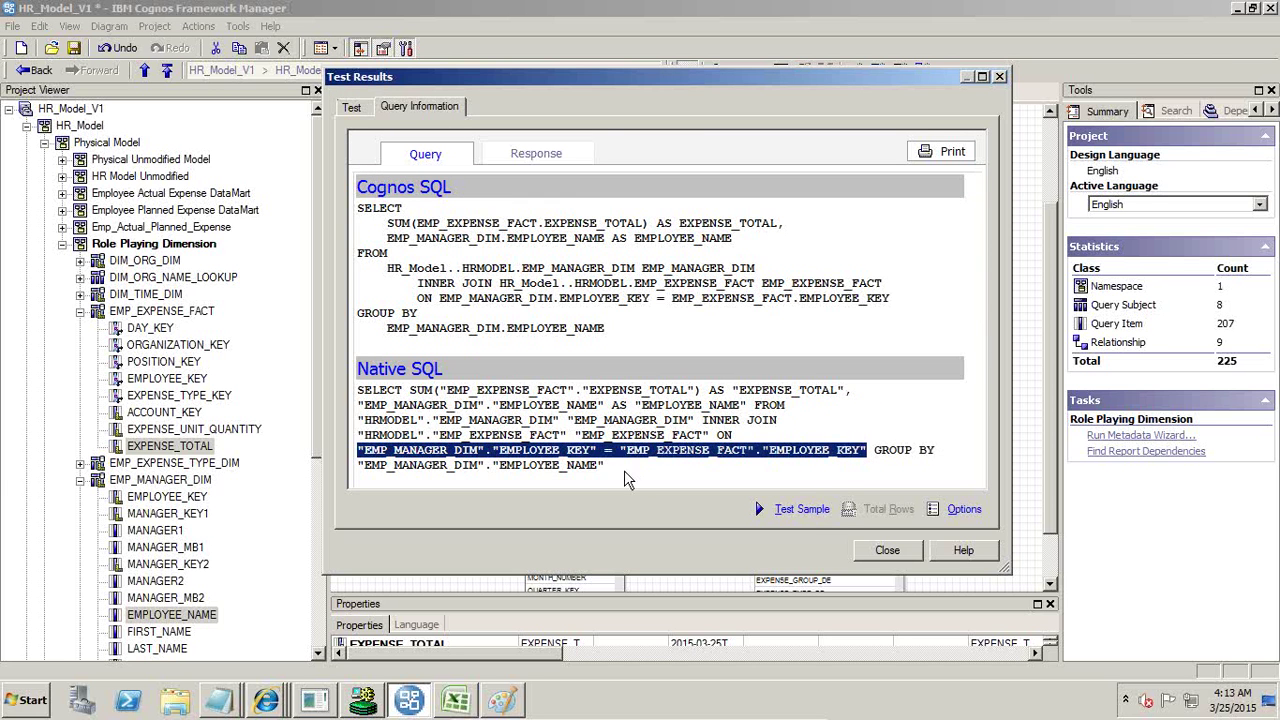
pyautogui.moveTo(624, 470); pyautogui.dragTo(357, 391)
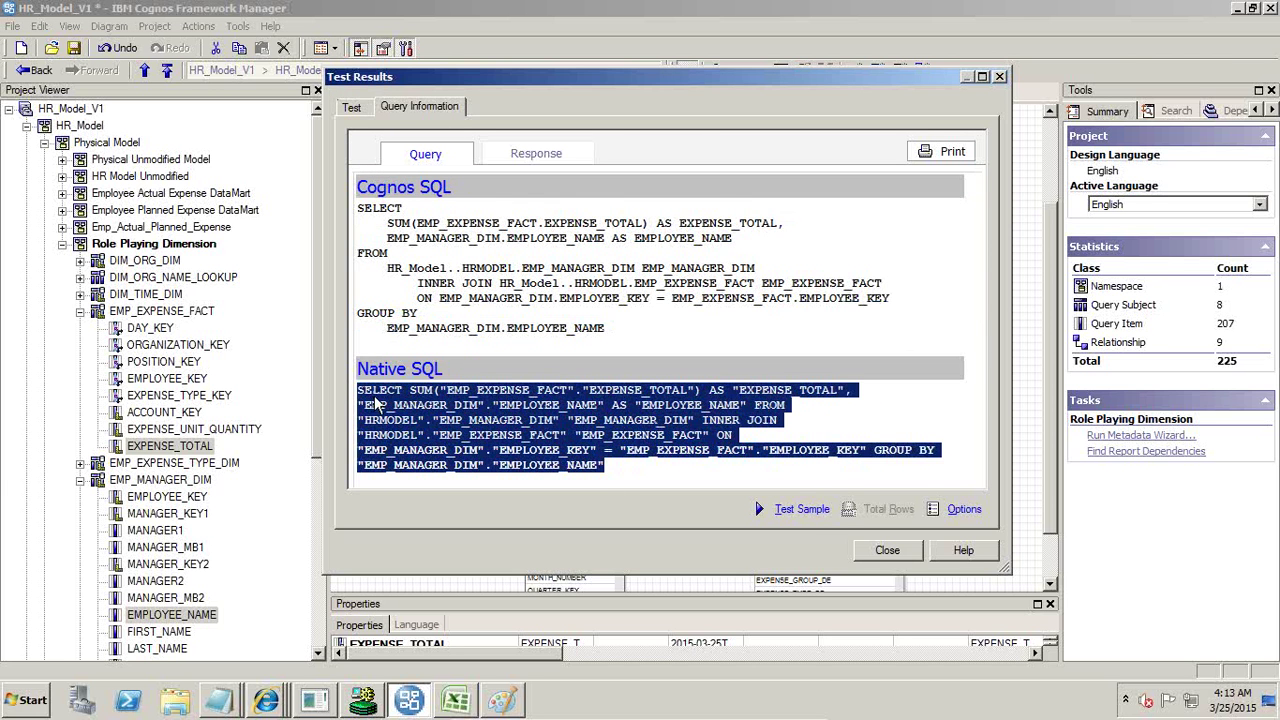
# - In PL/SQL Developer, paste the native SQL below the EMP_Manager_Dim query
pyautogui.click(362, 700)
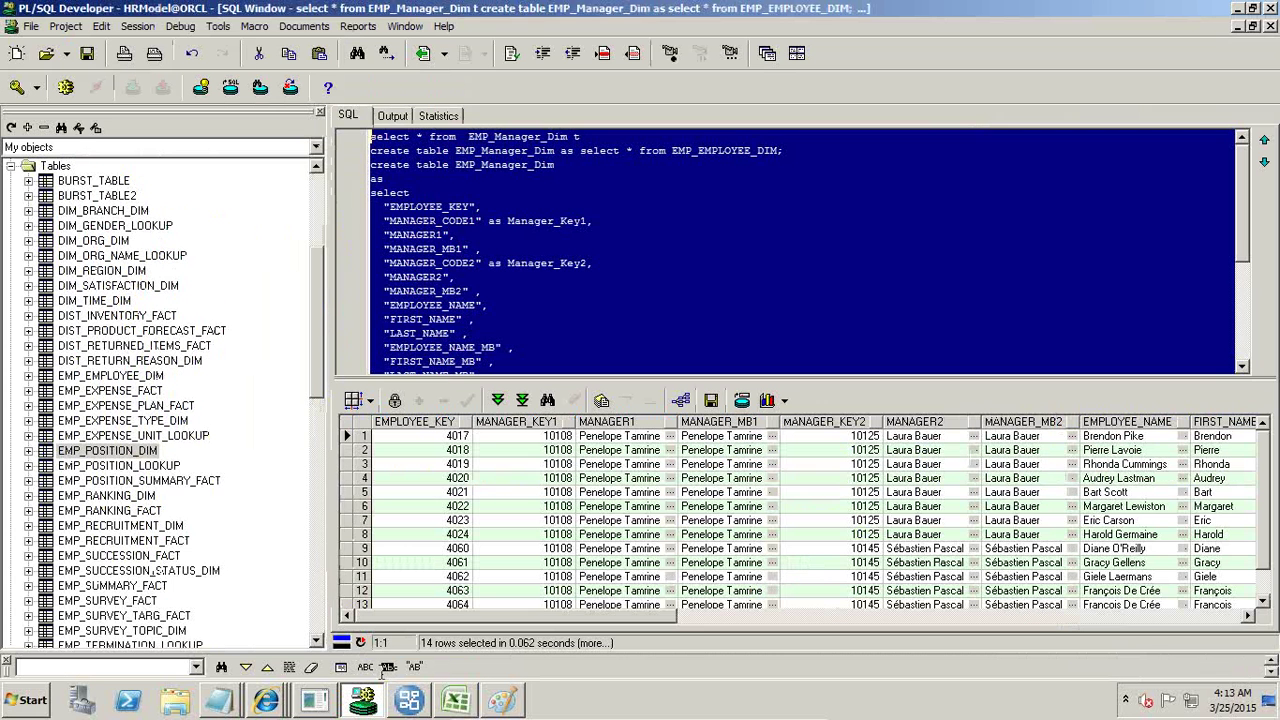
pyautogui.hotkey('ctrl', 'a')
pyautogui.write('select * from EMP_Manager_Dim')
pyautogui.click(594, 143)
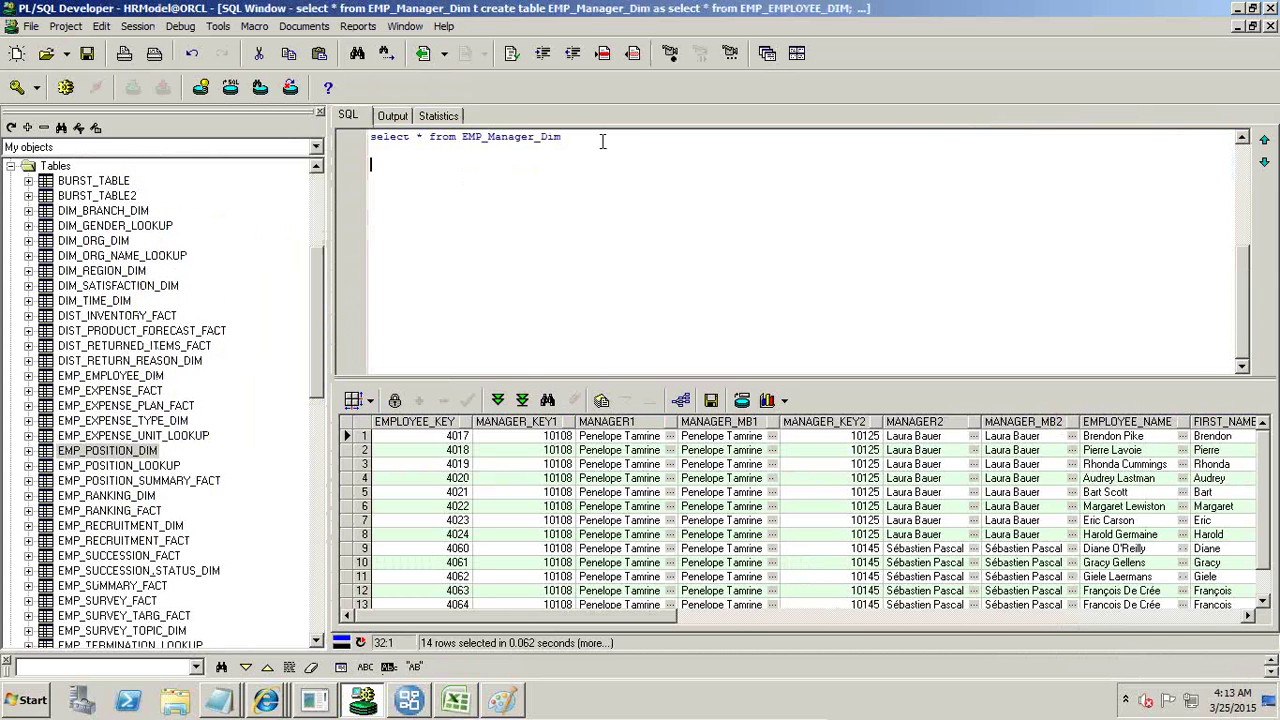
pyautogui.hotkey('ctrl', 'v')
# - Format the pasted SQL with PL/SQL Beautifier and highlight the EMPLOYEE_KEY inner join
pyautogui.hotkey('shift', 'End')
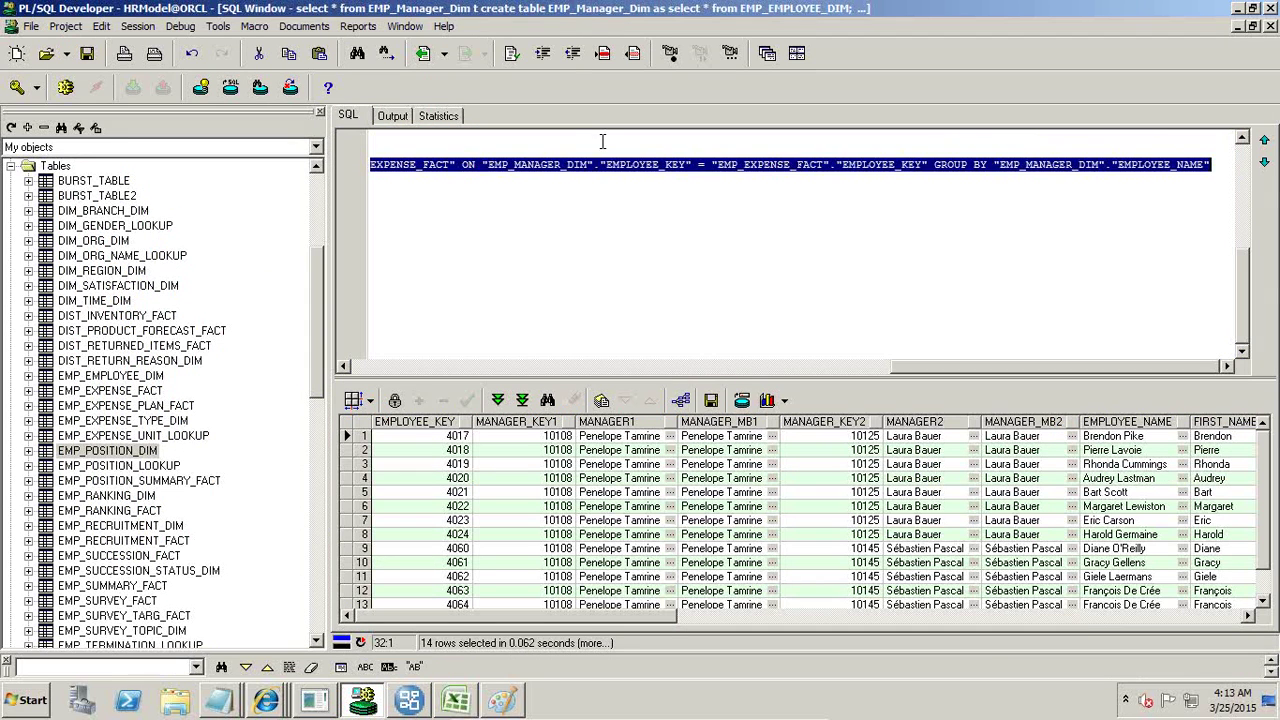
pyautogui.click(511, 53)
pyautogui.click(634, 249)
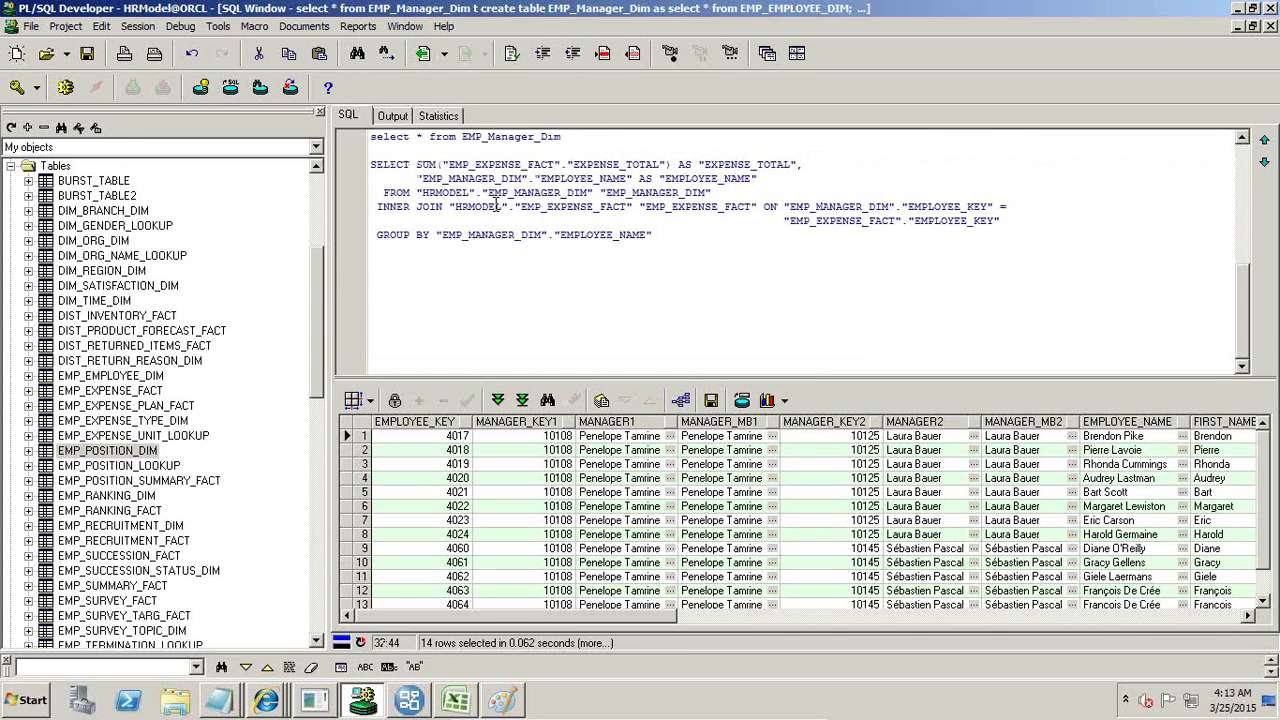
pyautogui.moveTo(421, 205); pyautogui.dragTo(1001, 224)
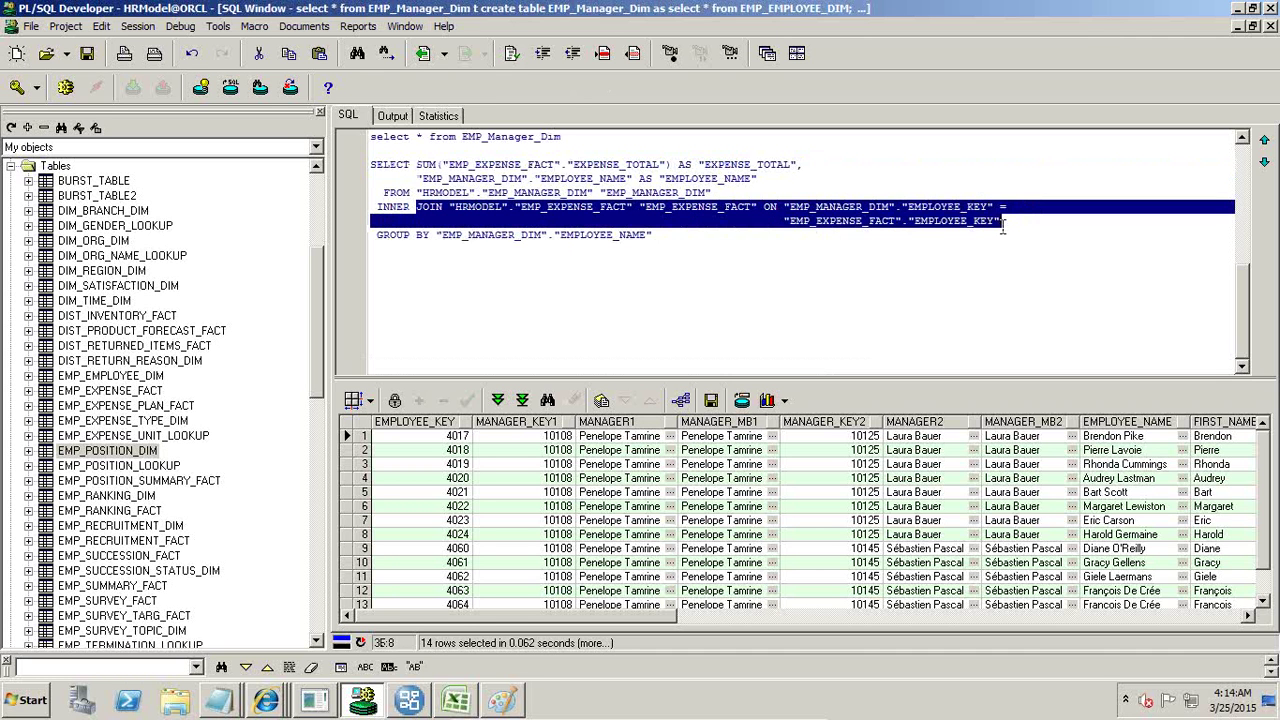
pyautogui.click(1019, 226)
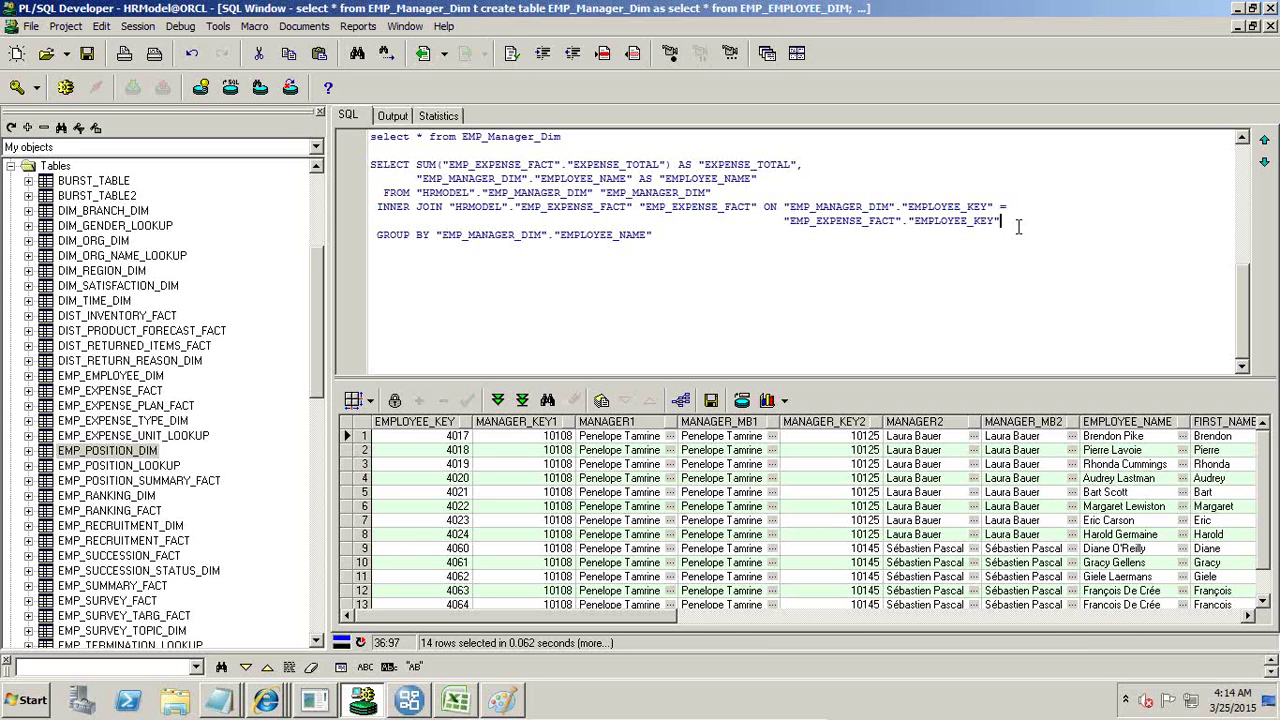
pyautogui.hotkey('alt', 'Tab')
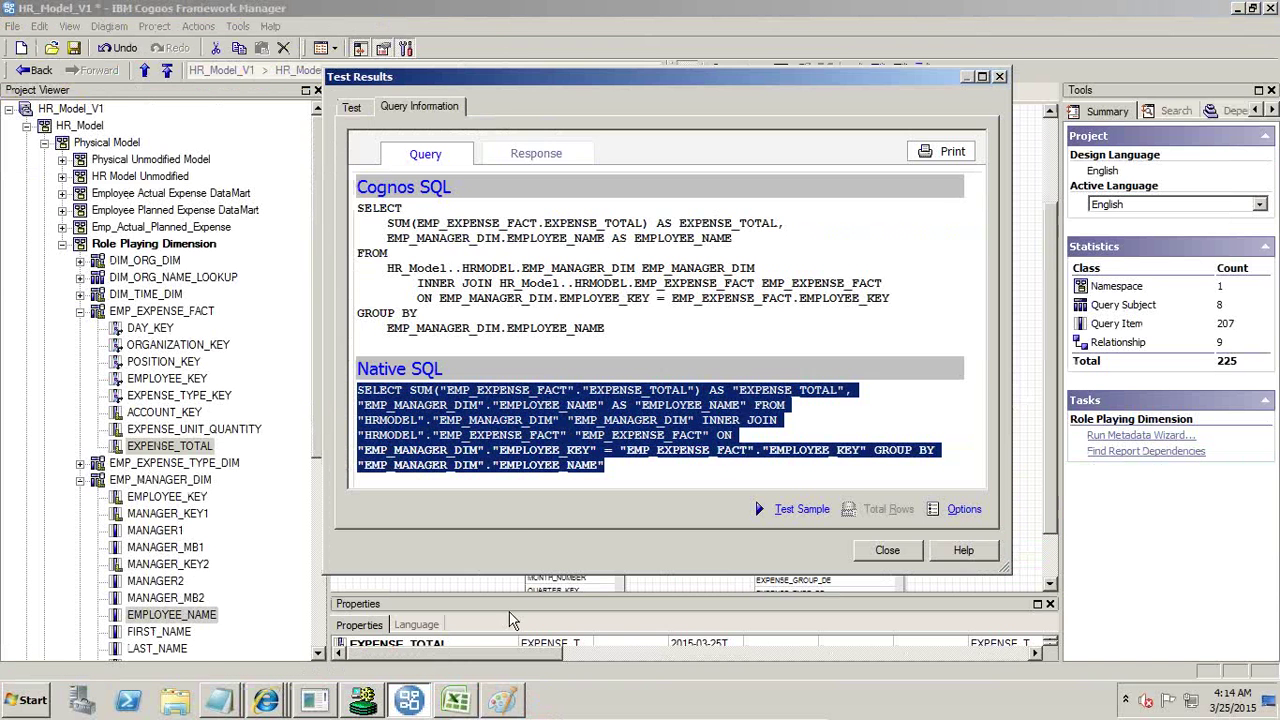
# - Close the test results, shorten EMP_MANAGER_DIM and create a shortcut to it
pyautogui.click(884, 551)
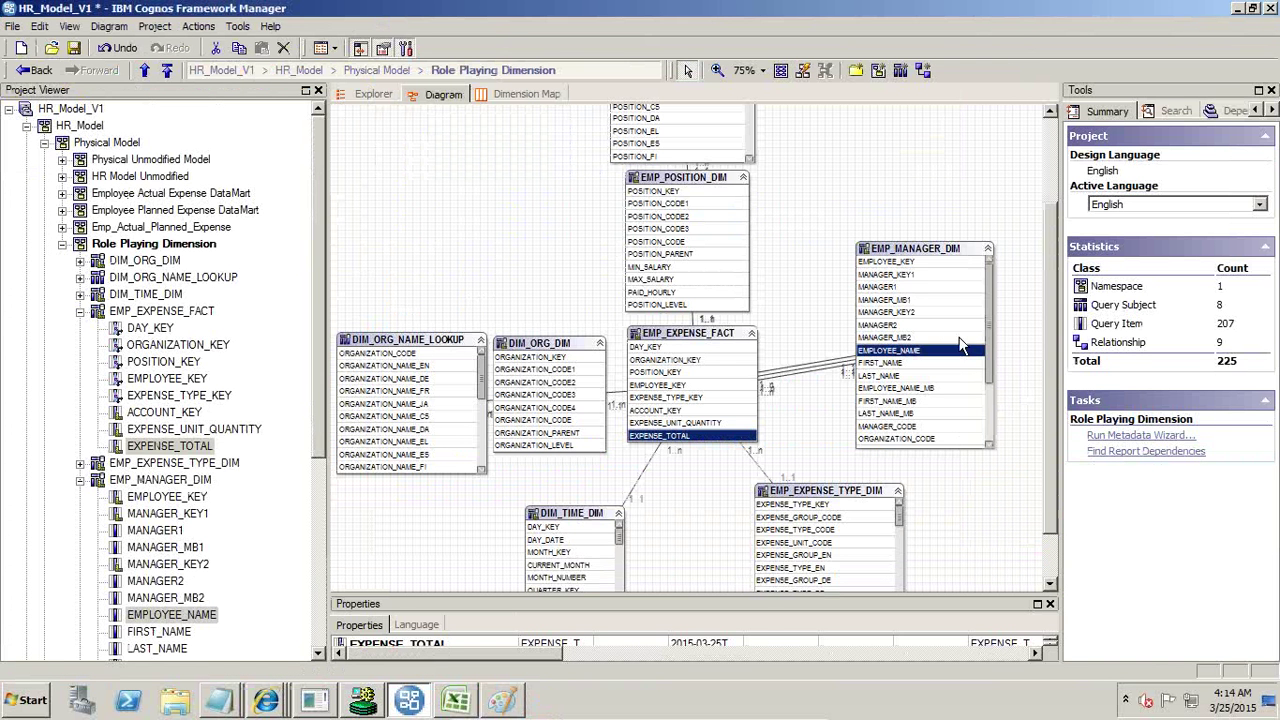
pyautogui.click(918, 256)
pyautogui.moveTo(990, 242); pyautogui.dragTo(915, 218)
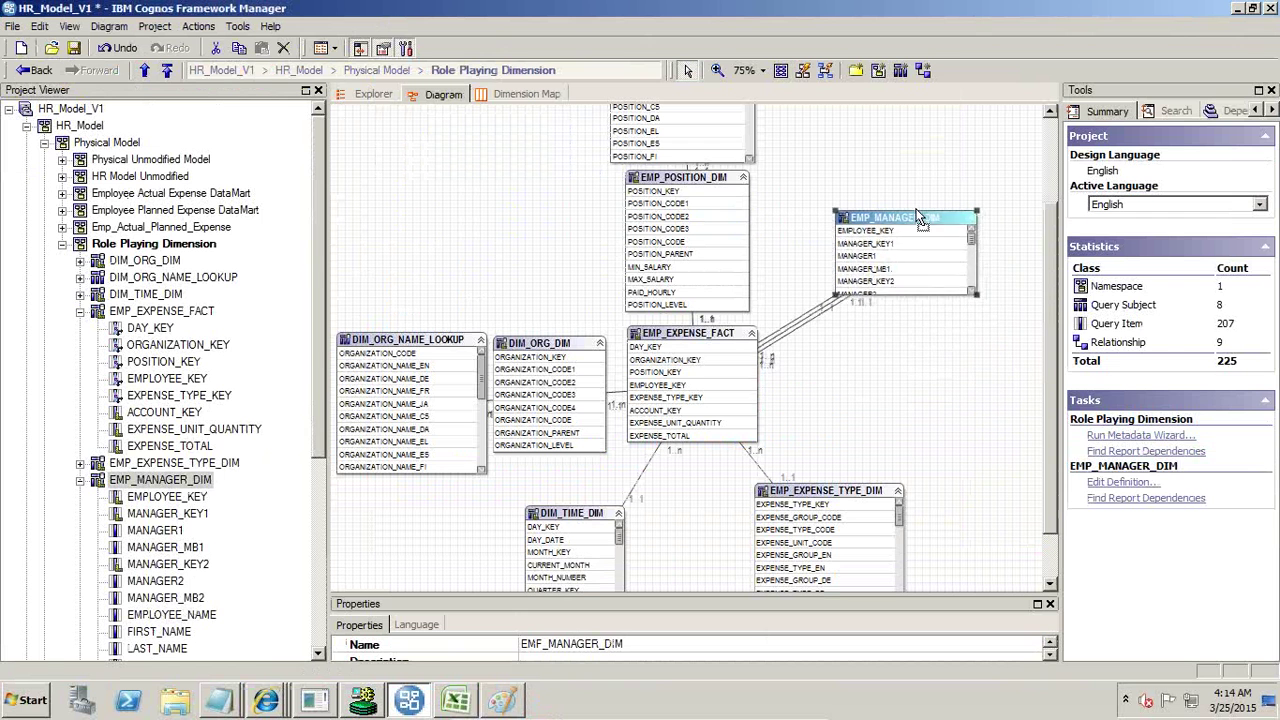
pyautogui.rightClick(912, 216)
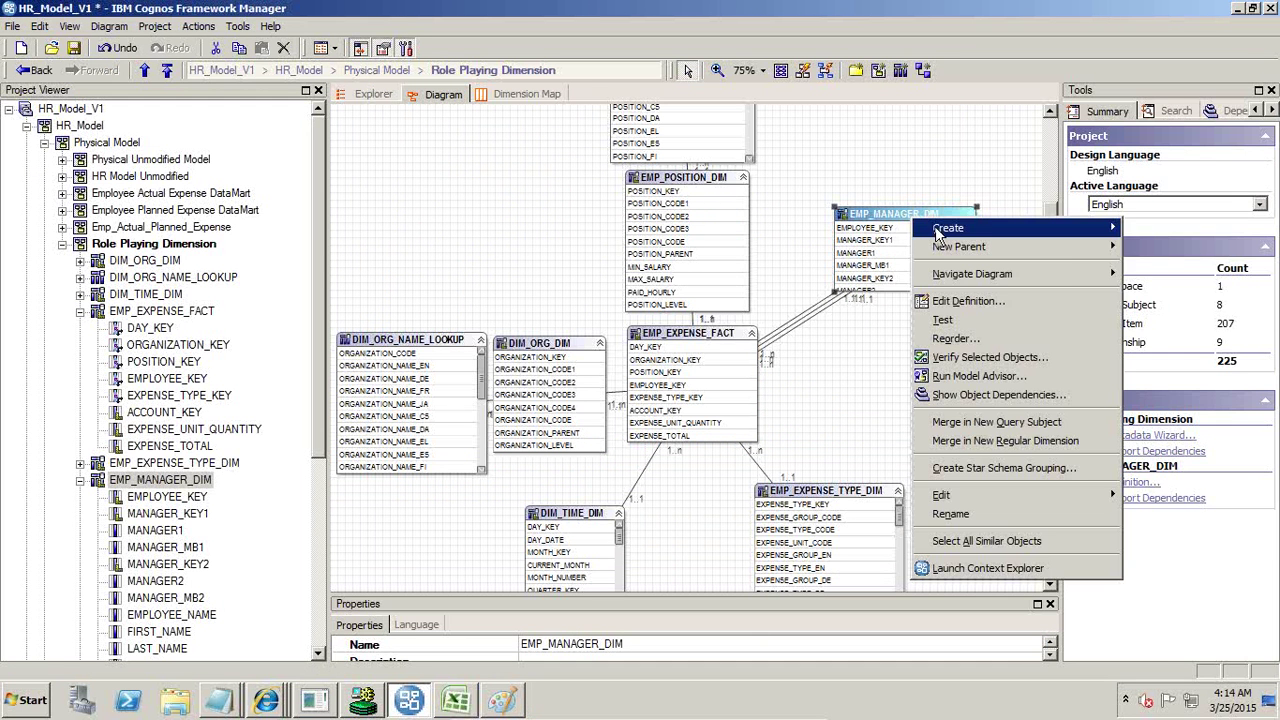
pyautogui.moveTo(1040, 238)
pyautogui.click(1158, 311)
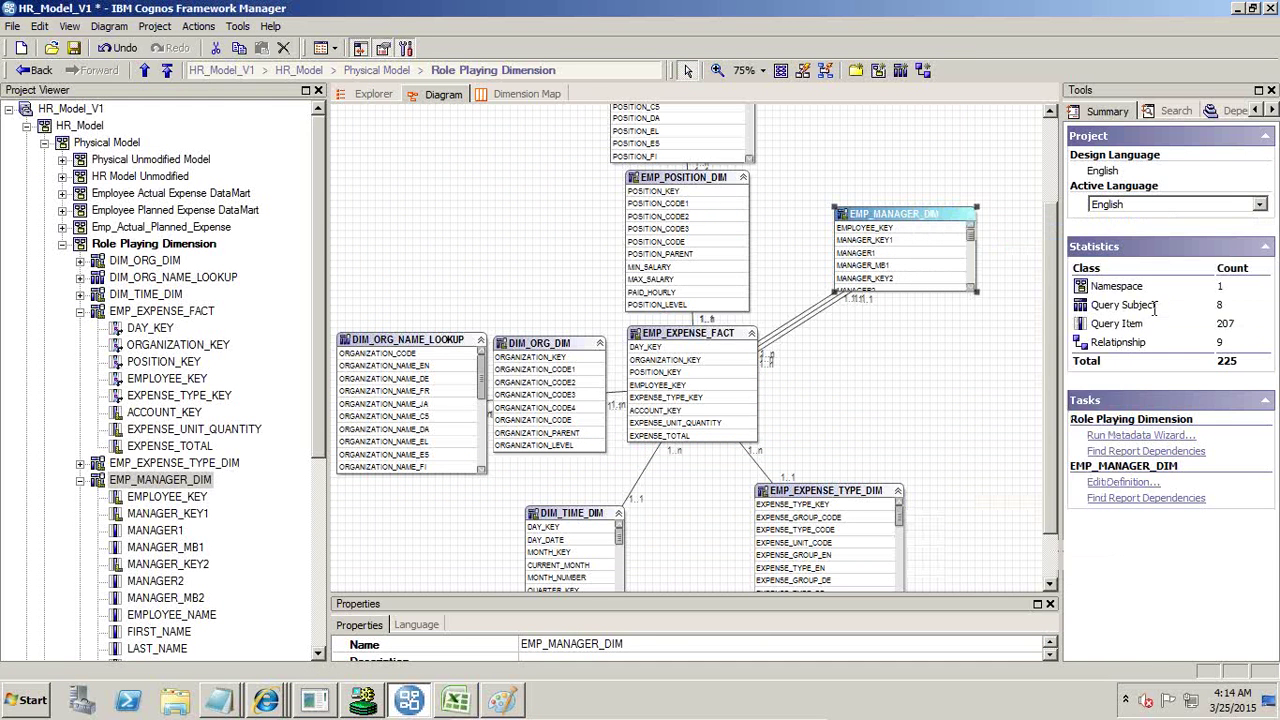
# - Name the shortcut 'Manager' and place it right of EMP_EXPENSE_FACT
pyautogui.click(765, 337)
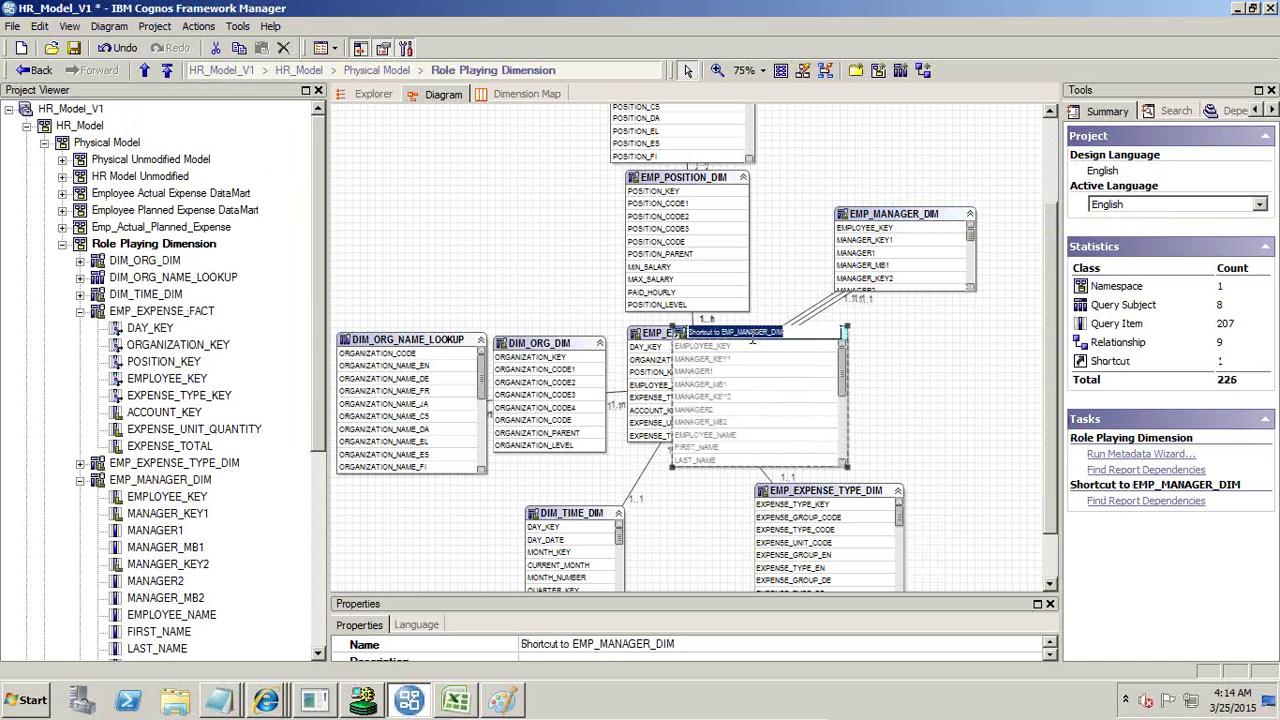
pyautogui.press('BackSpace')
pyautogui.write('Manager')
pyautogui.press('Return')
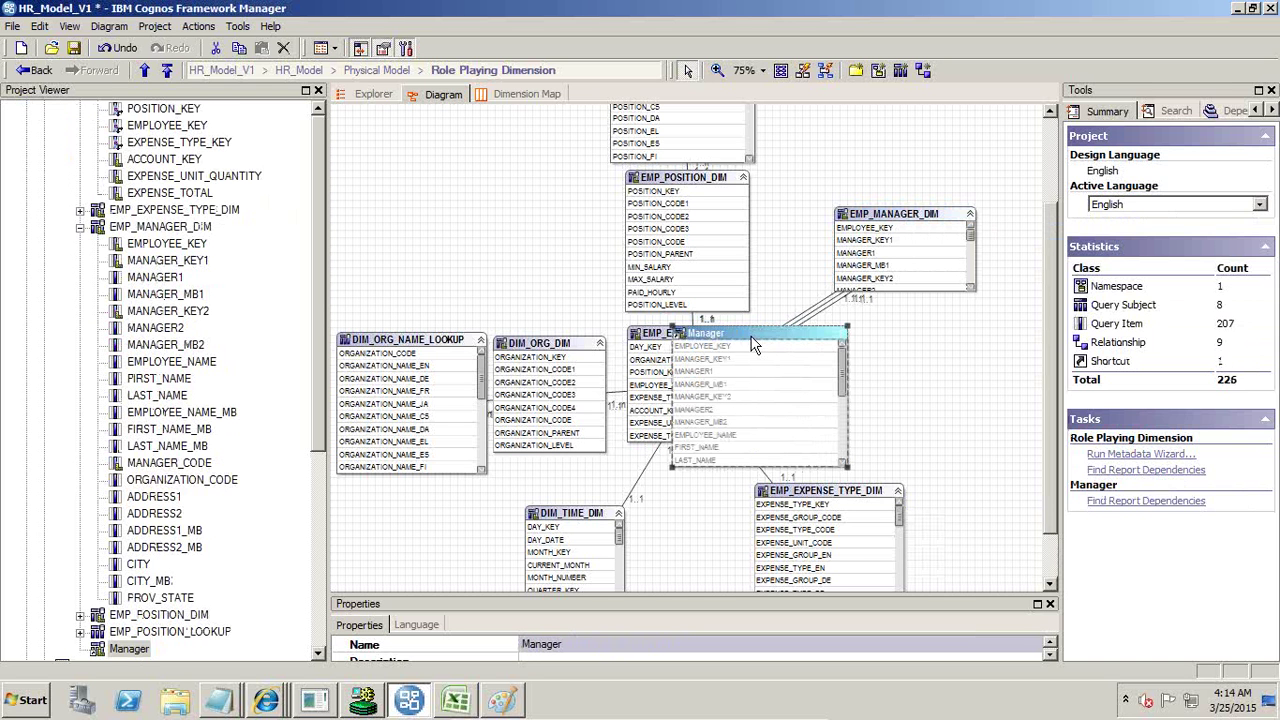
pyautogui.moveTo(770, 337); pyautogui.dragTo(933, 336)
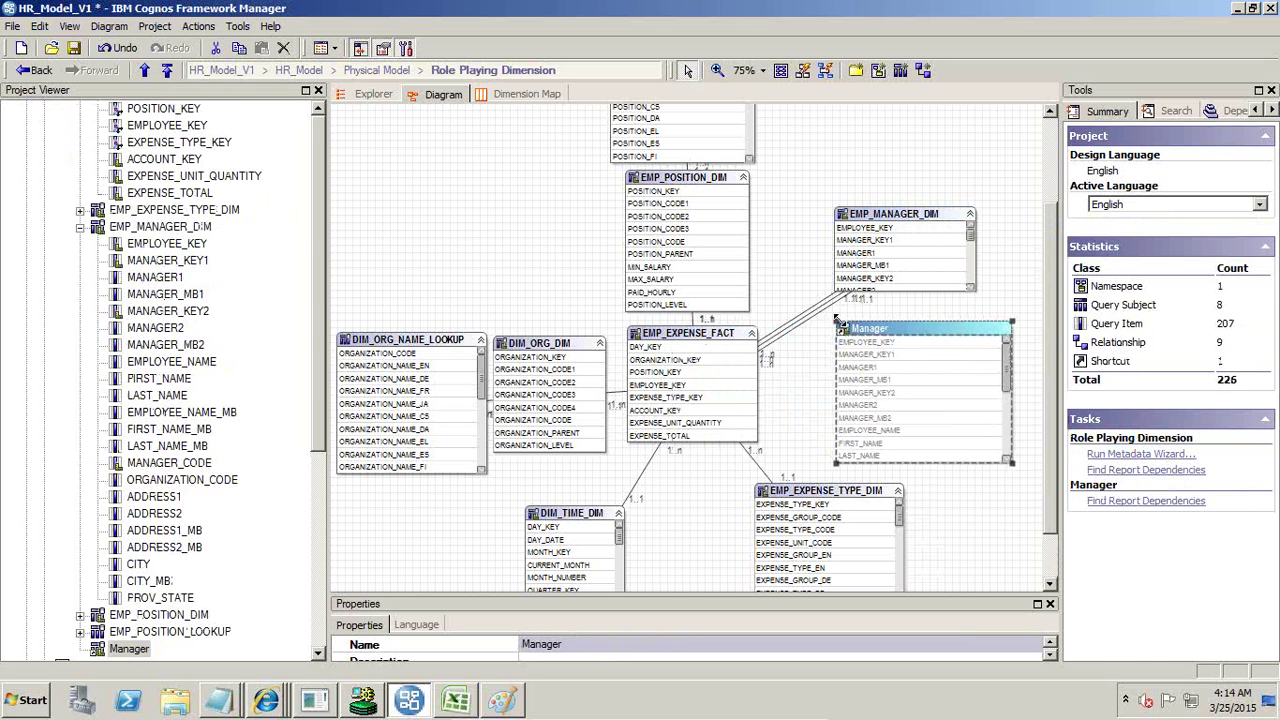
pyautogui.moveTo(835, 322); pyautogui.dragTo(887, 348)
# - Create a second EMP_MANAGER_DIM shortcut named 'One Over Manager'
pyautogui.click(894, 215)
pyautogui.rightClick(894, 215)
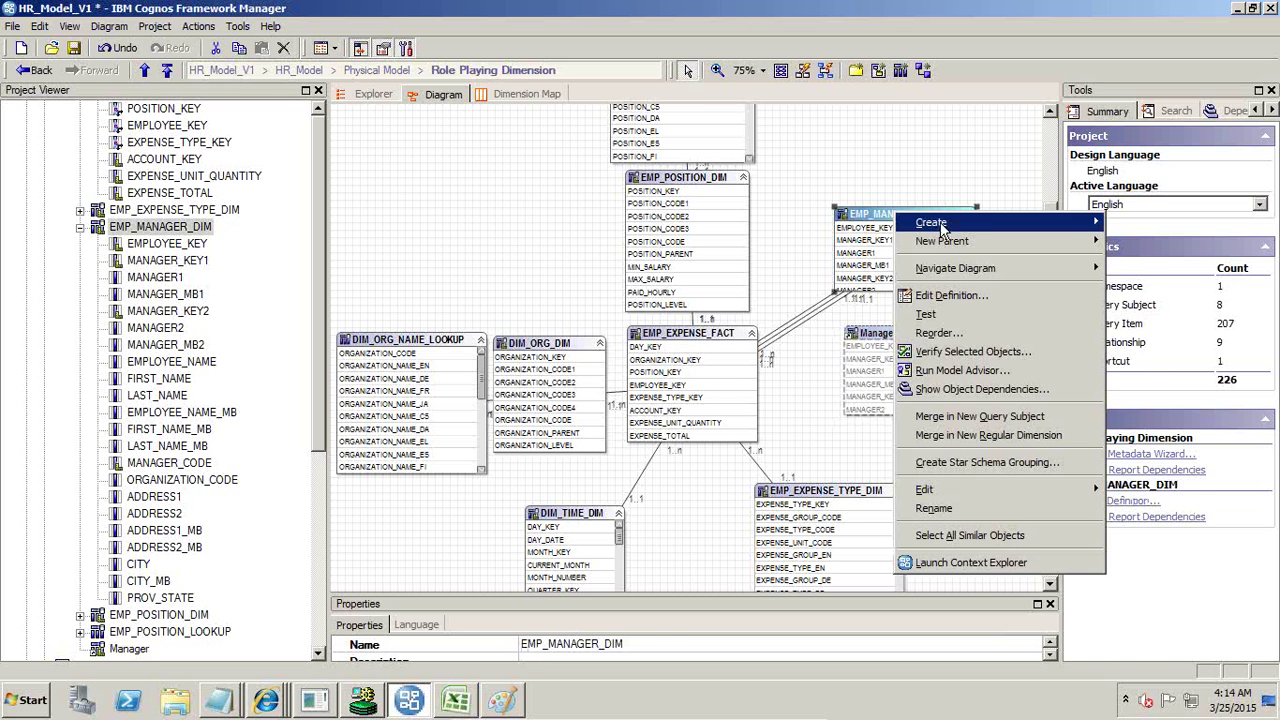
pyautogui.moveTo(952, 226)
pyautogui.click(1160, 305)
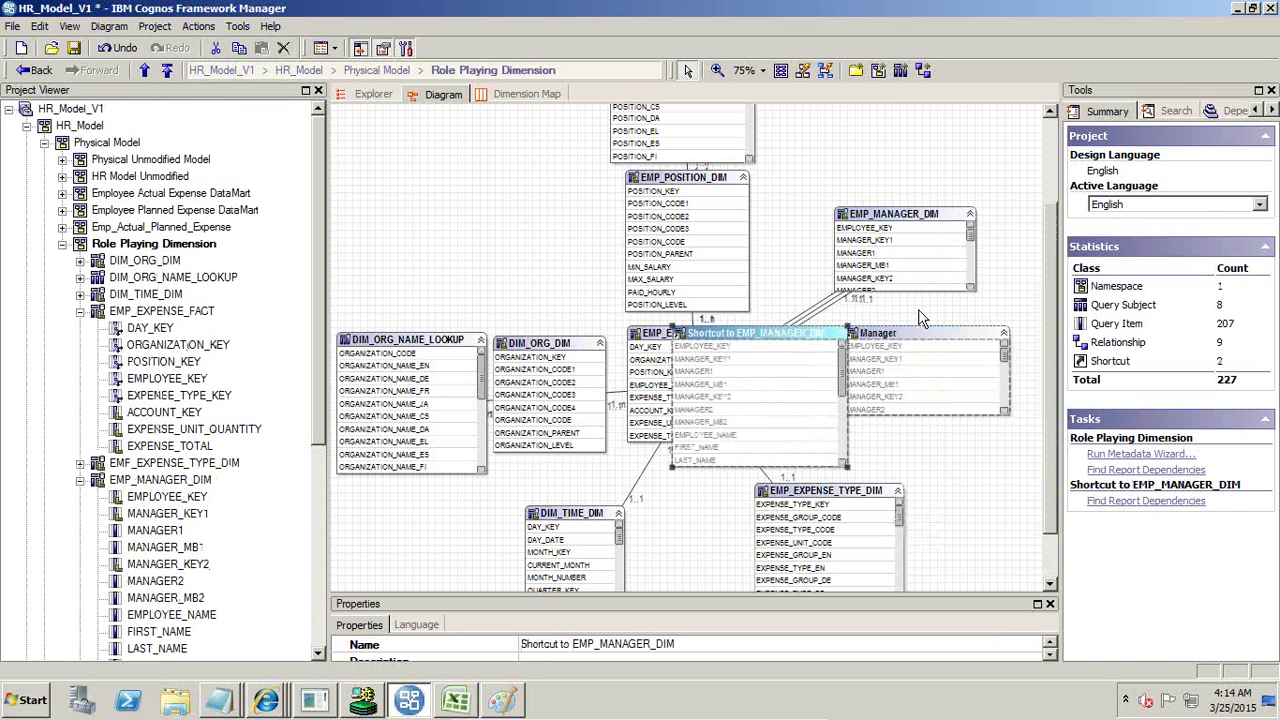
pyautogui.click(745, 335)
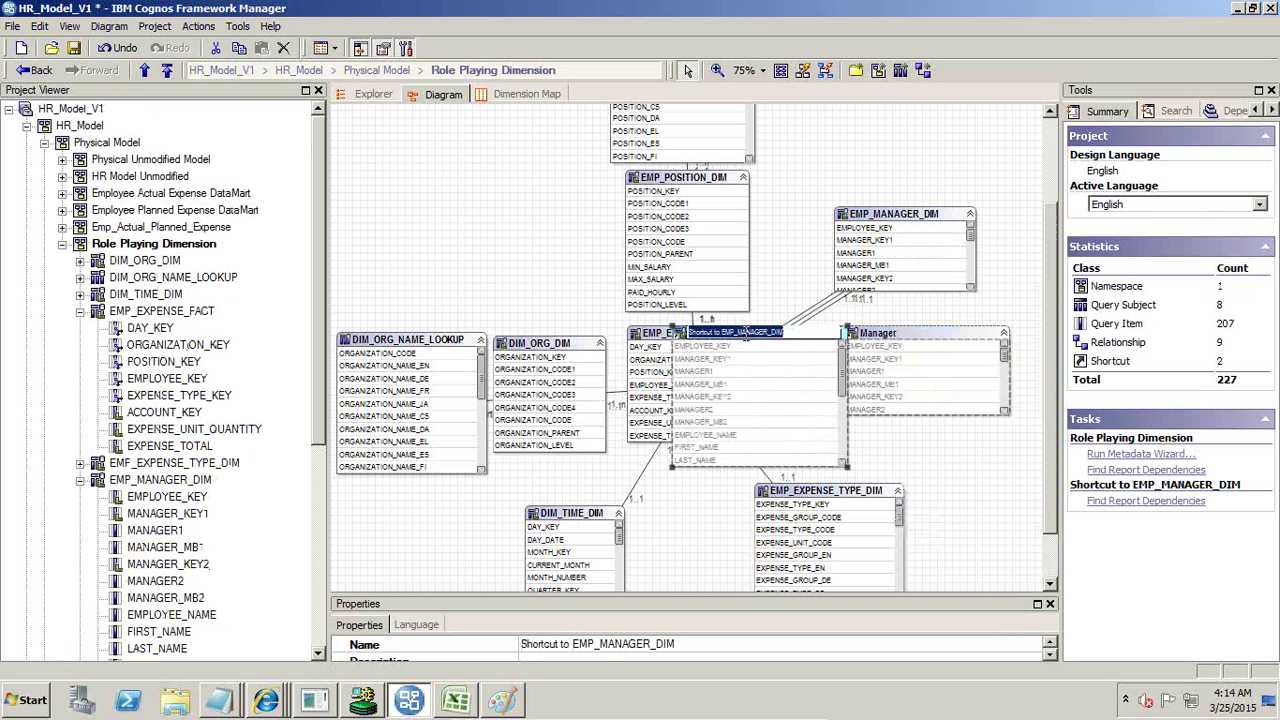
pyautogui.write('S')
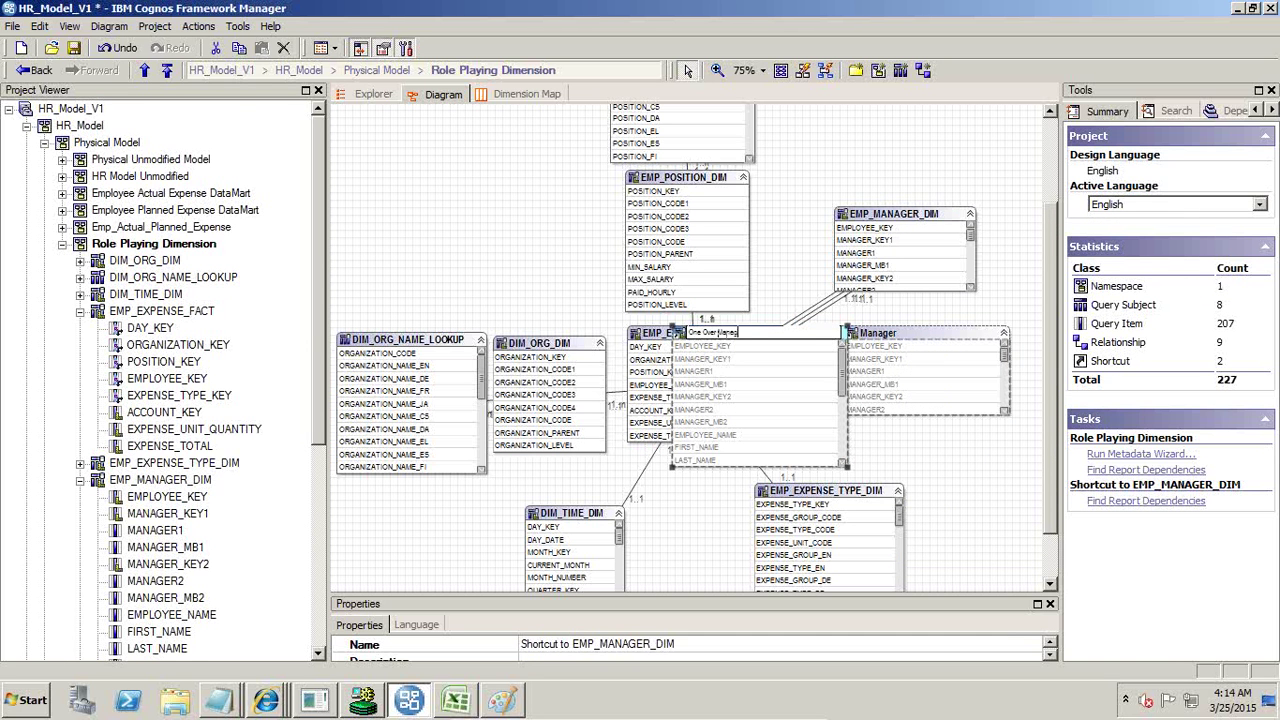
pyautogui.press('Return')
# - Resize One Over Manager and stack it below Manager, then select Manager's MANAGER_KEY1
pyautogui.moveTo(756, 338); pyautogui.dragTo(899, 428)
pyautogui.moveTo(893, 352); pyautogui.dragTo(903, 330)
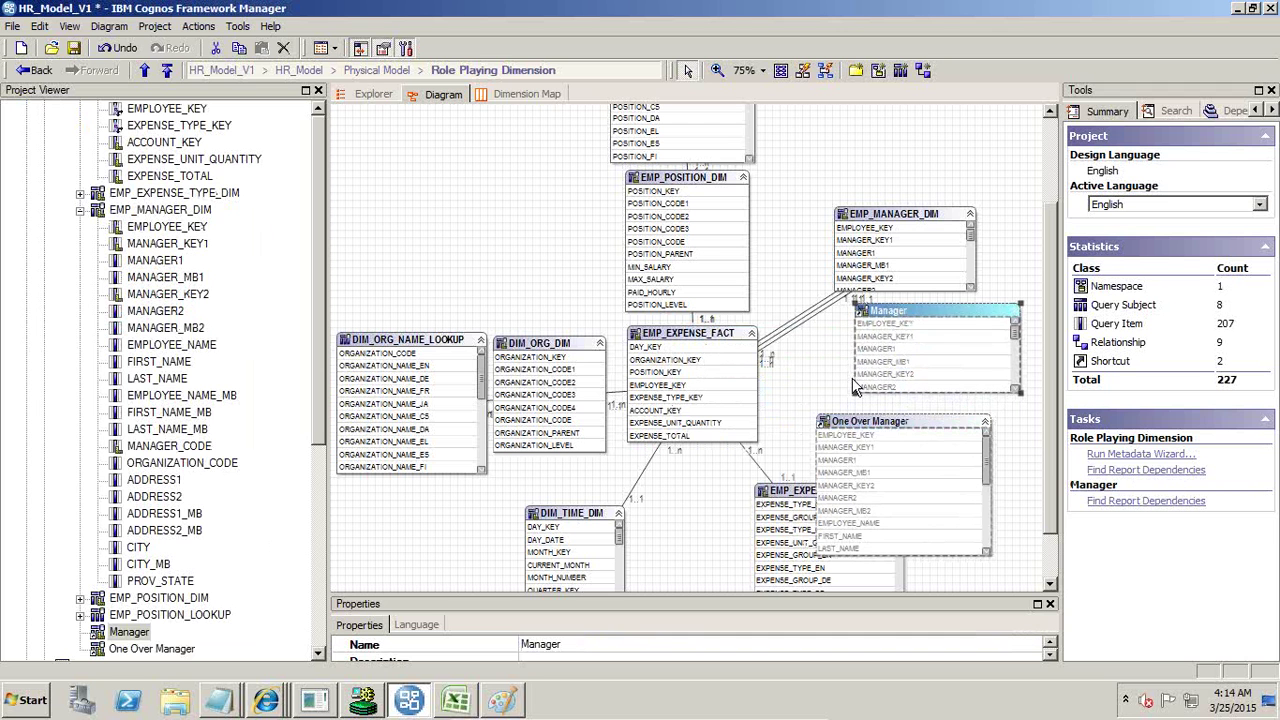
pyautogui.click(848, 436)
pyautogui.click(822, 420)
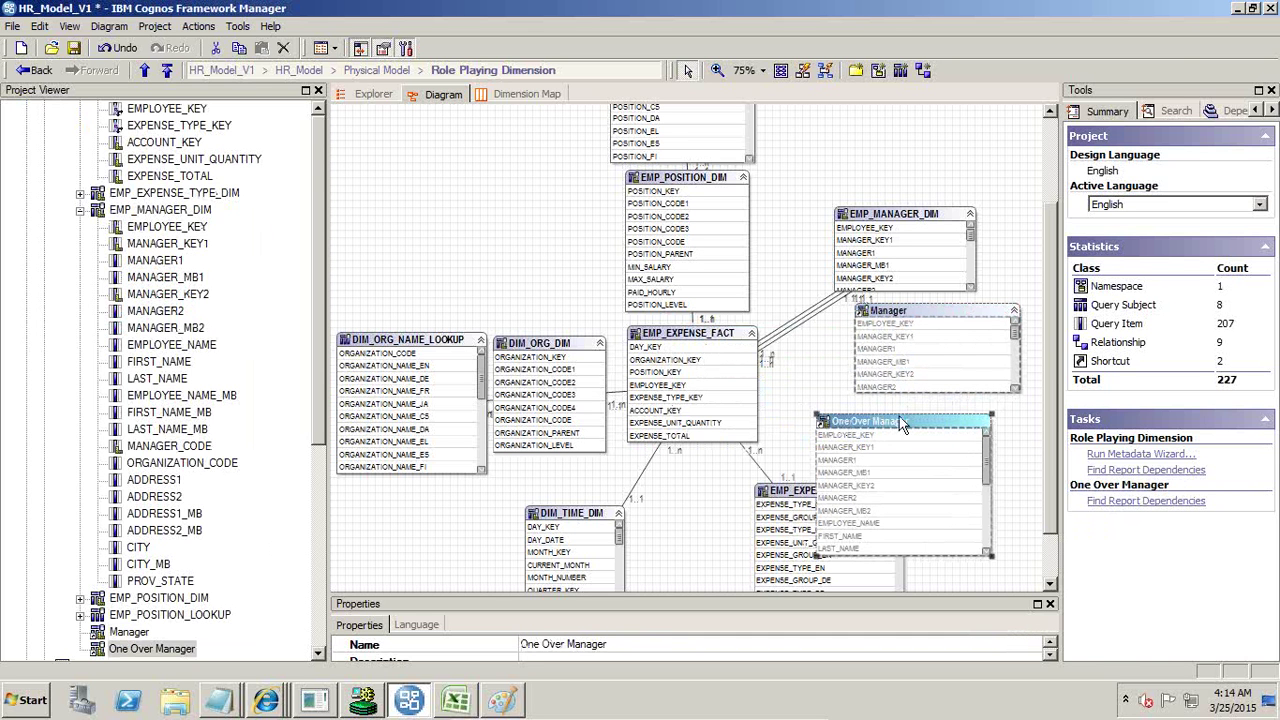
pyautogui.moveTo(990, 413)
pyautogui.mouseDown()
pyautogui.moveTo(994, 455)
pyautogui.moveTo(968, 408)
pyautogui.mouseUp()
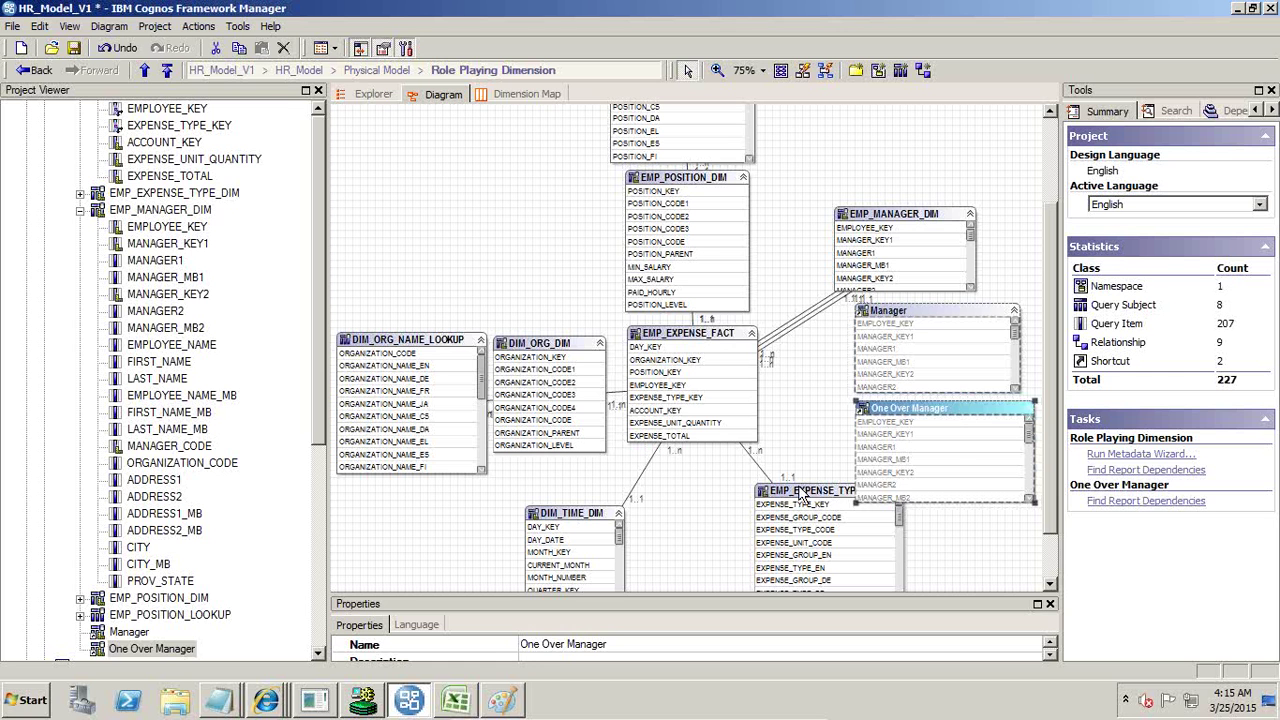
pyautogui.moveTo(802, 493); pyautogui.dragTo(787, 515)
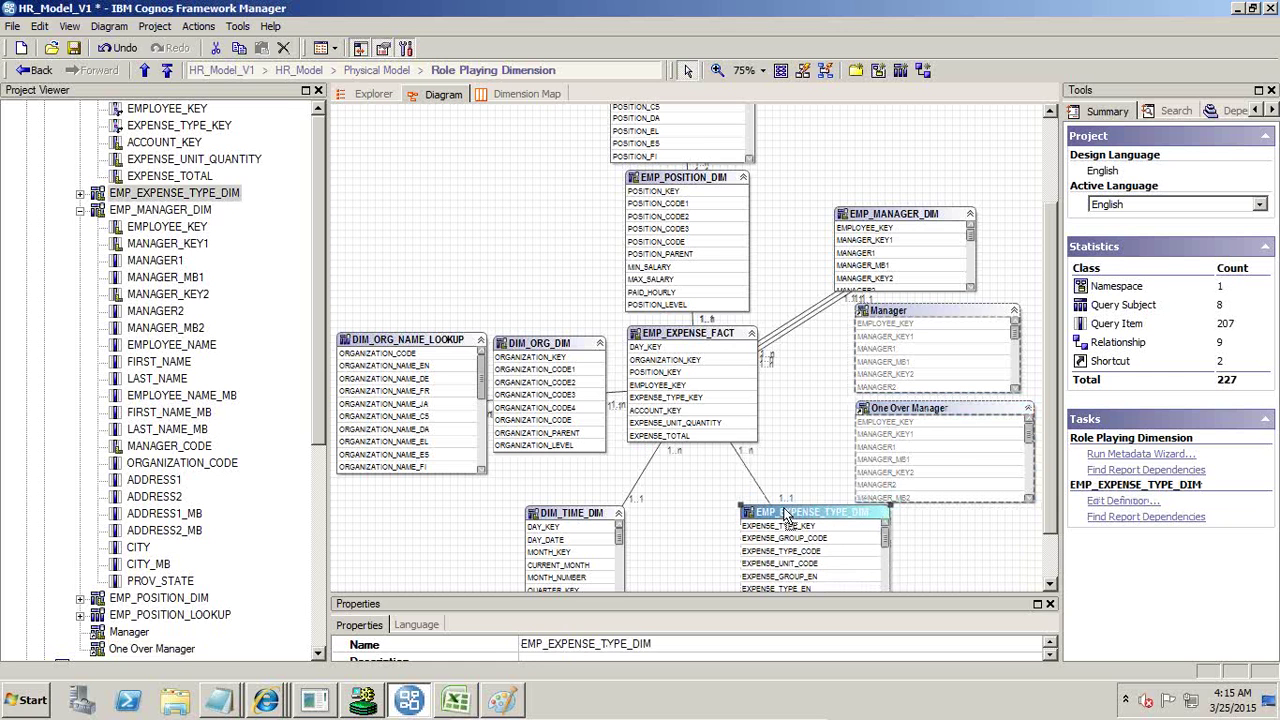
pyautogui.click(885, 337)
# - Join the Manager shortcut's MANAGER_KEY1 to EMP_EXPENSE_FACT's EMPLOYEE_KEY with a relationship shortcut
pyautogui.keyDown('ctrl'); pyautogui.click(674, 385); pyautogui.keyUp('ctrl')
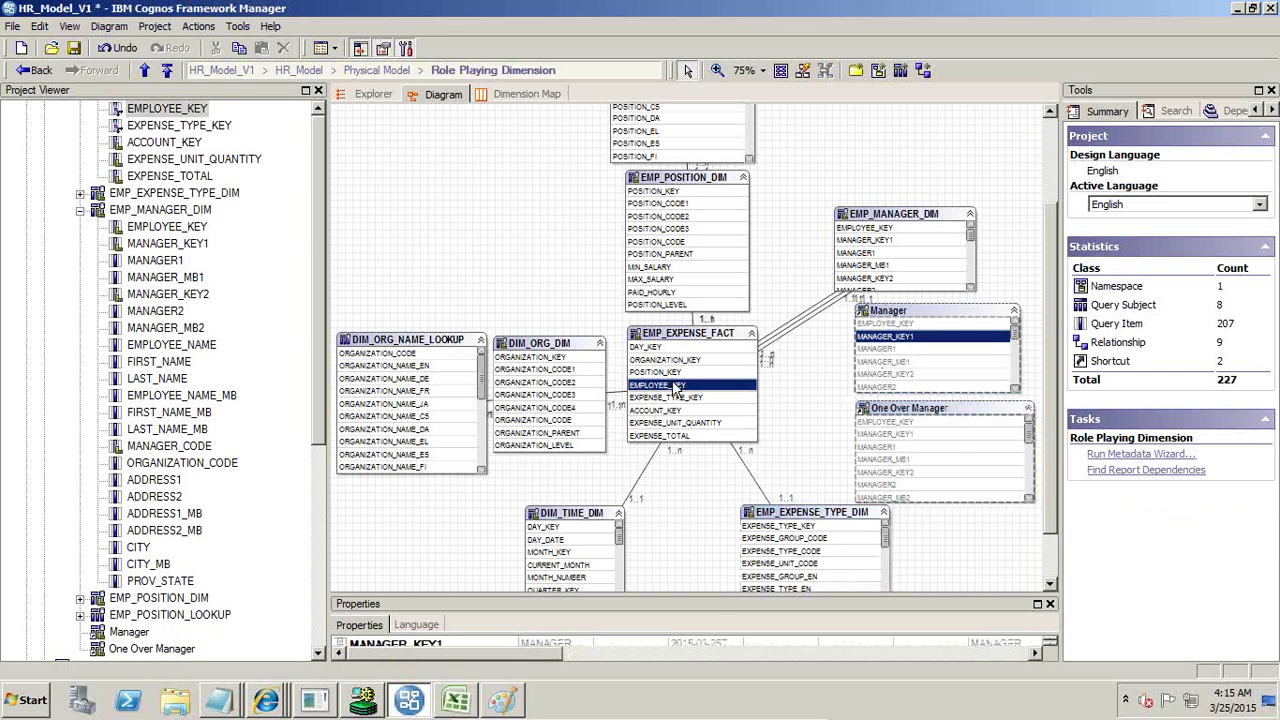
pyautogui.rightClick(722, 389)
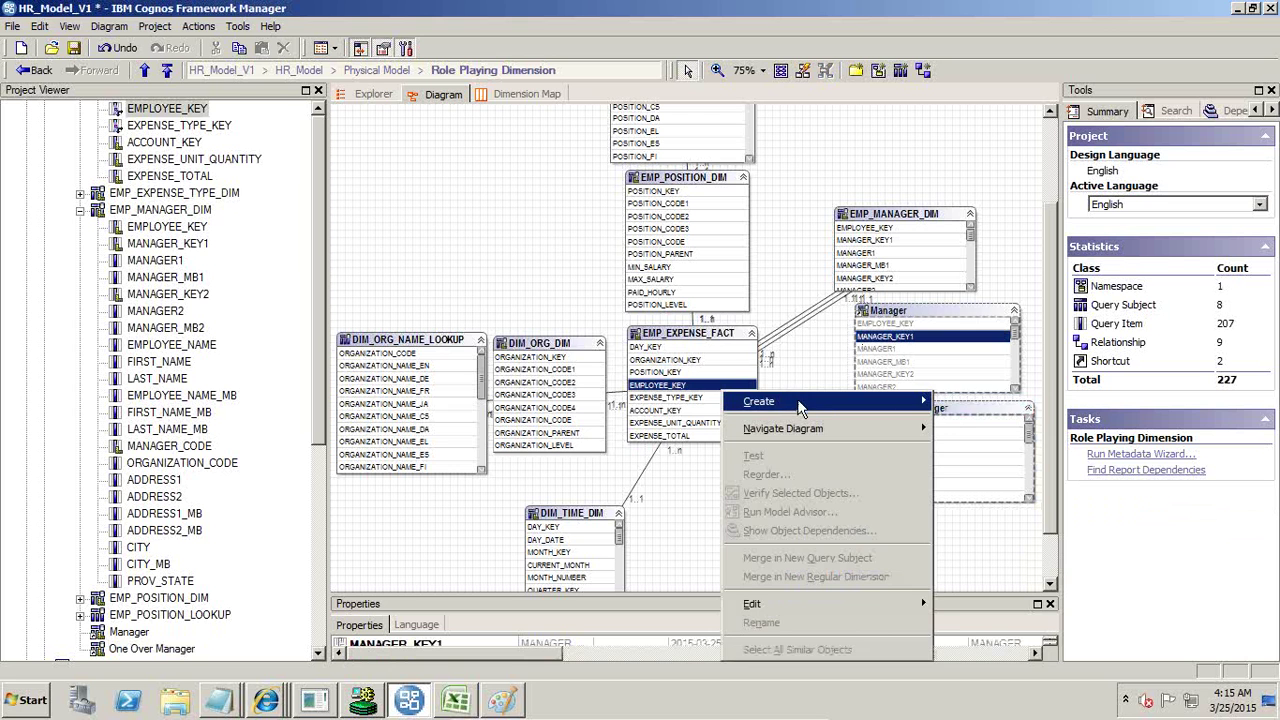
pyautogui.moveTo(800, 403)
pyautogui.click(957, 405)
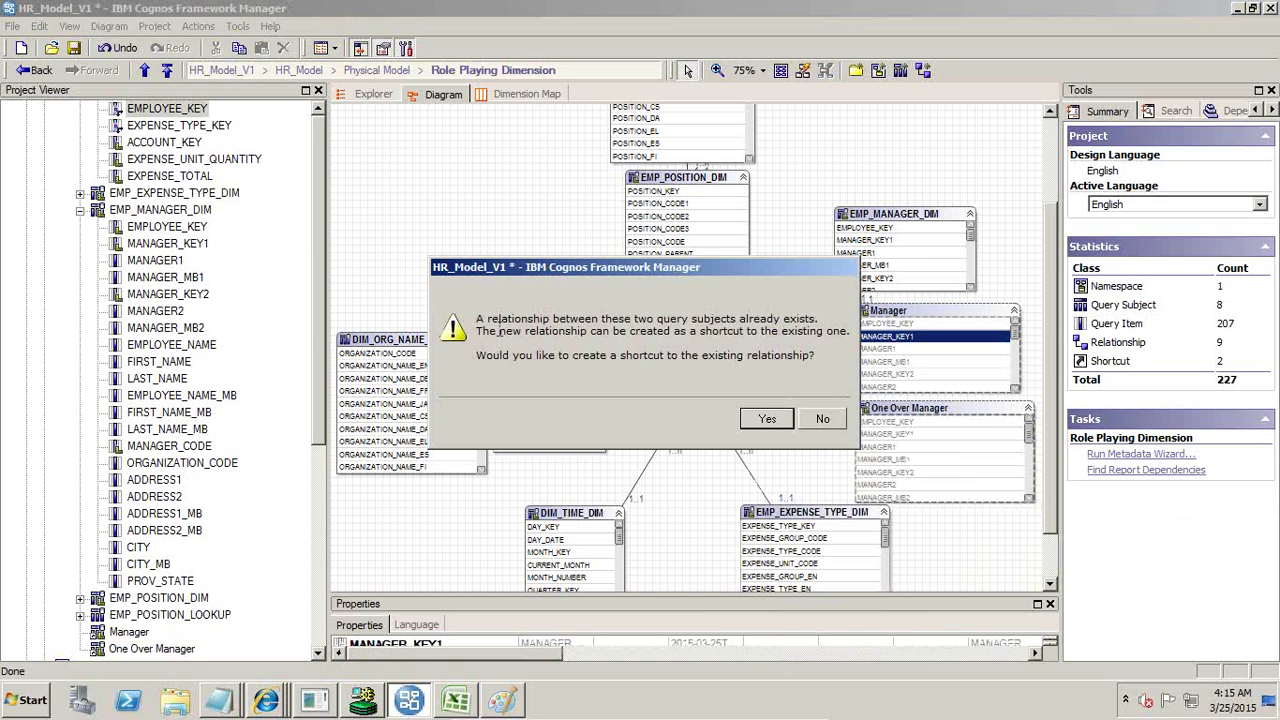
pyautogui.moveTo(497, 320); pyautogui.dragTo(812, 330)
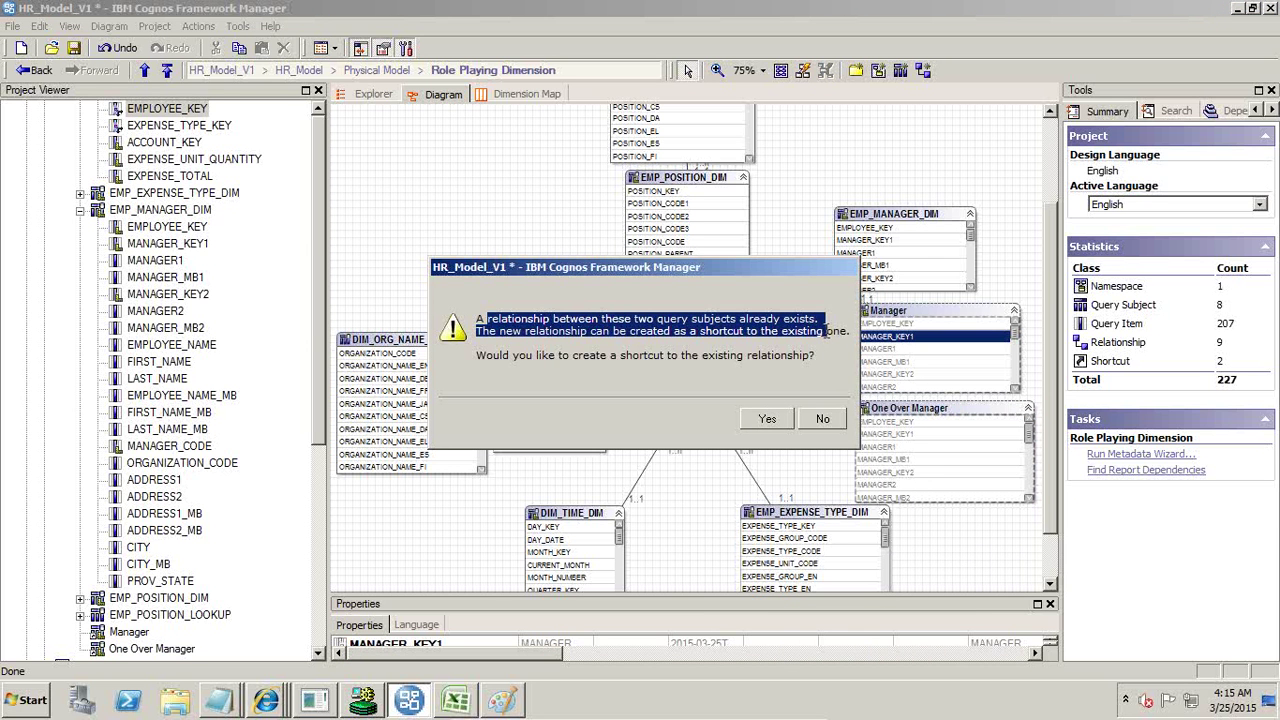
pyautogui.moveTo(514, 358); pyautogui.dragTo(478, 356)
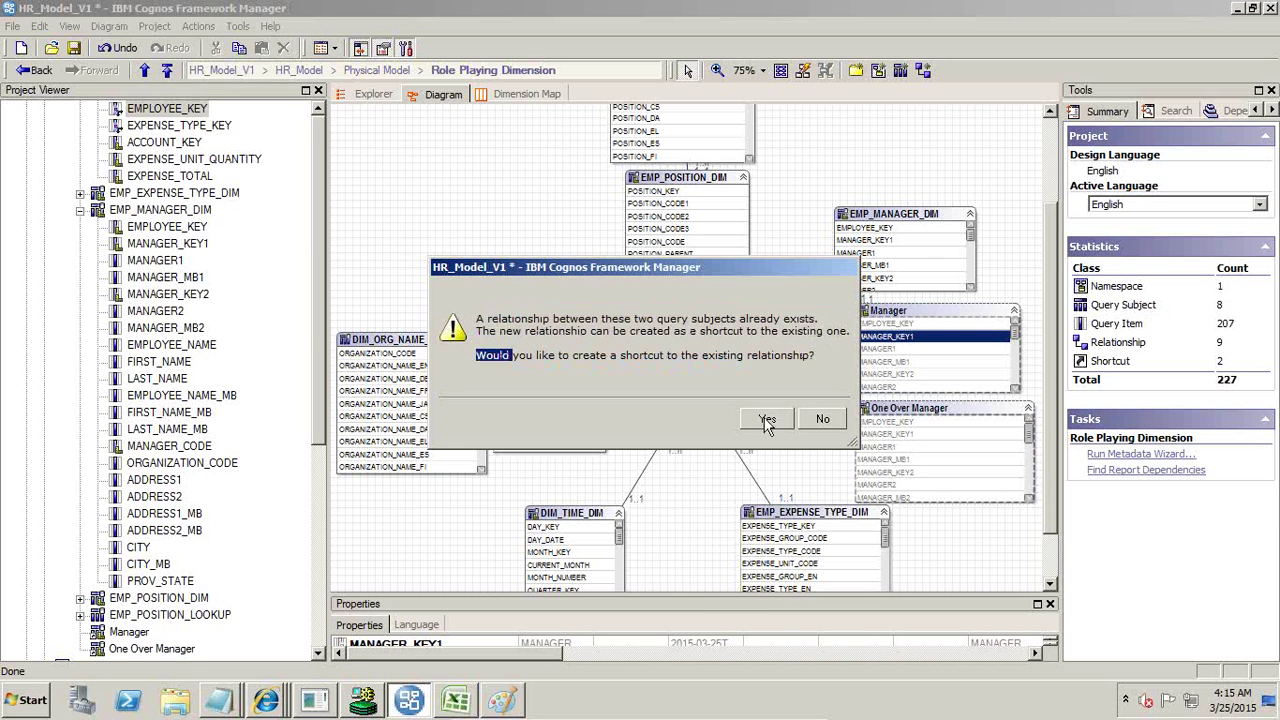
pyautogui.click(766, 420)
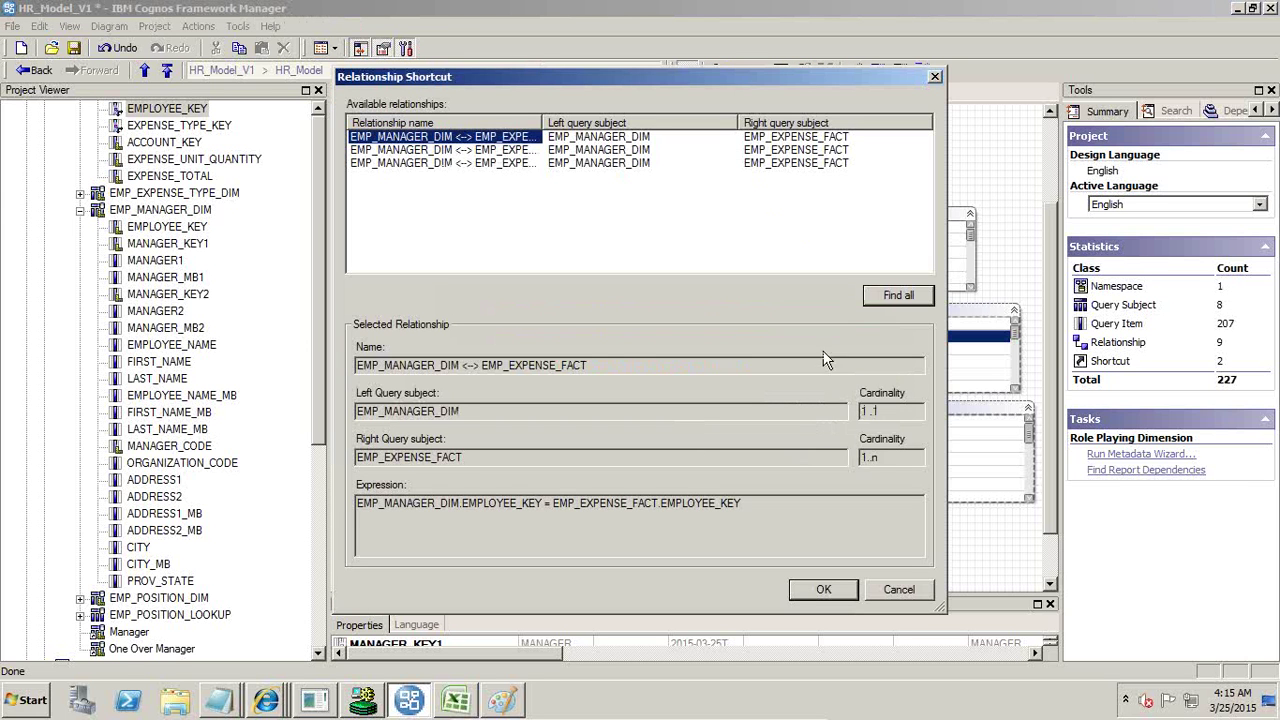
pyautogui.doubleClick(866, 410)
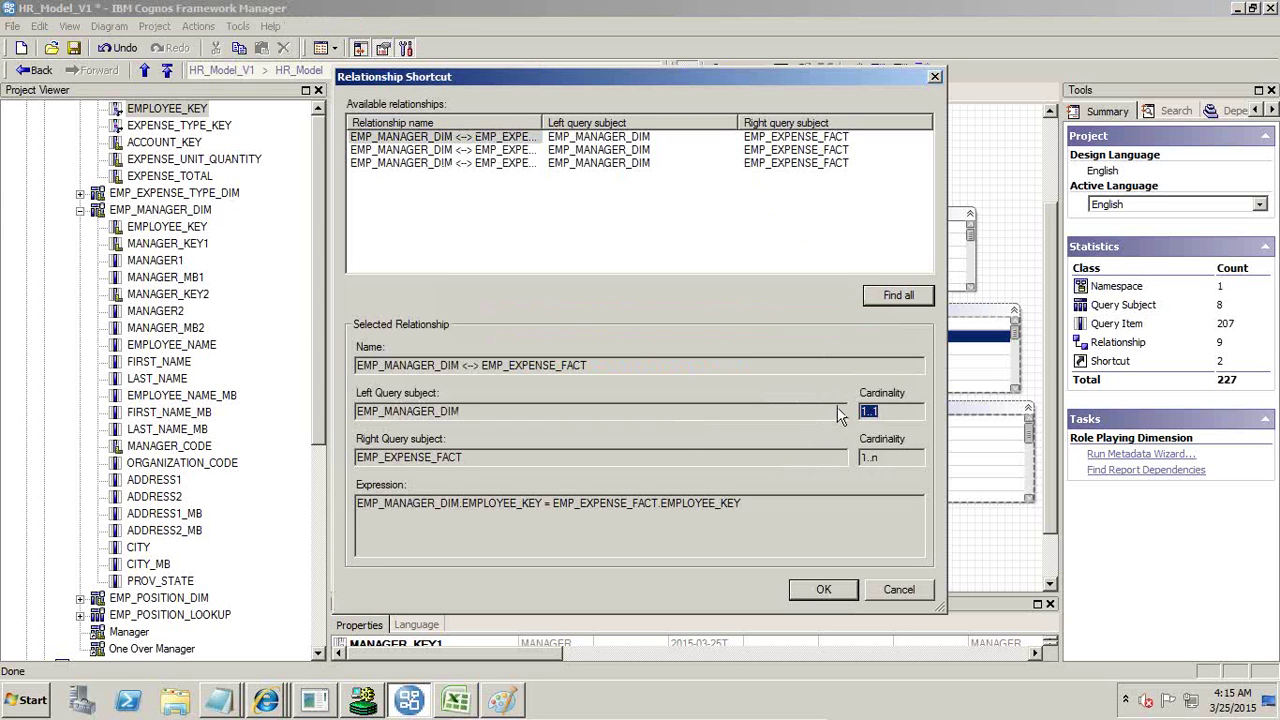
pyautogui.click(821, 590)
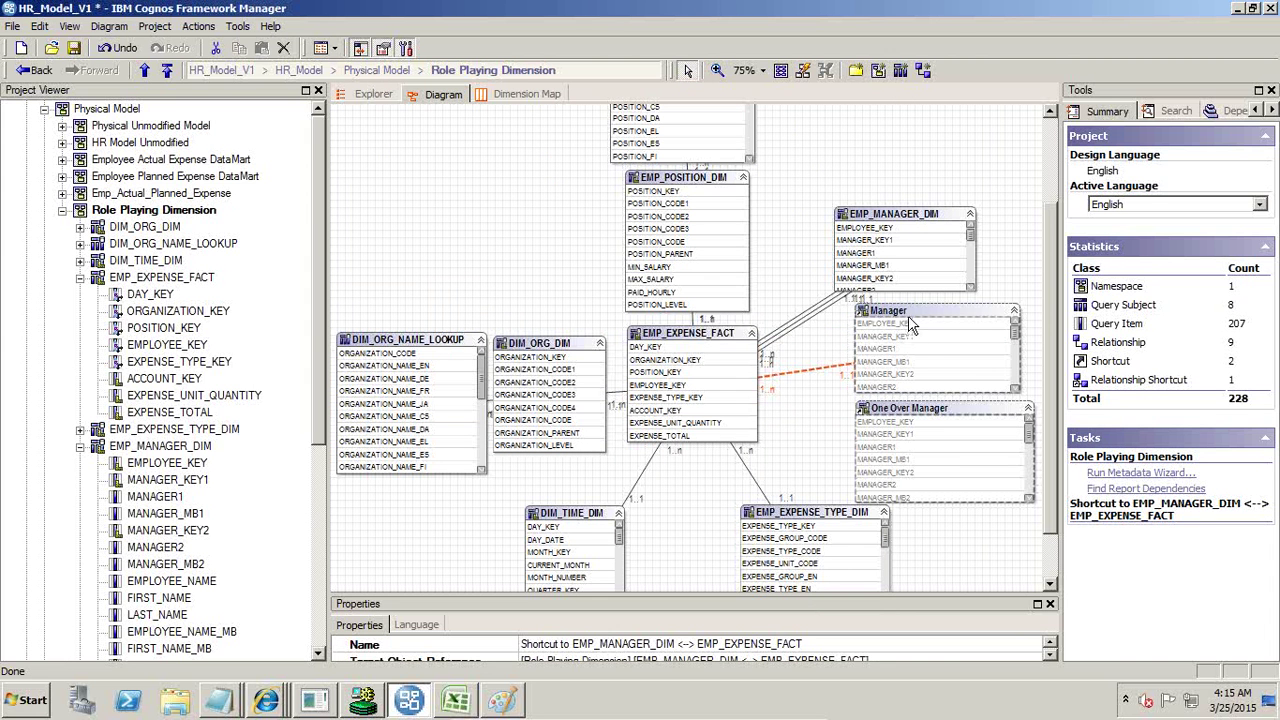
# - Join One Over Manager's MANAGER_KEY2 to EMPLOYEE_KEY likewise, then move EMP_MANAGER_DIM higher
pyautogui.click(883, 472)
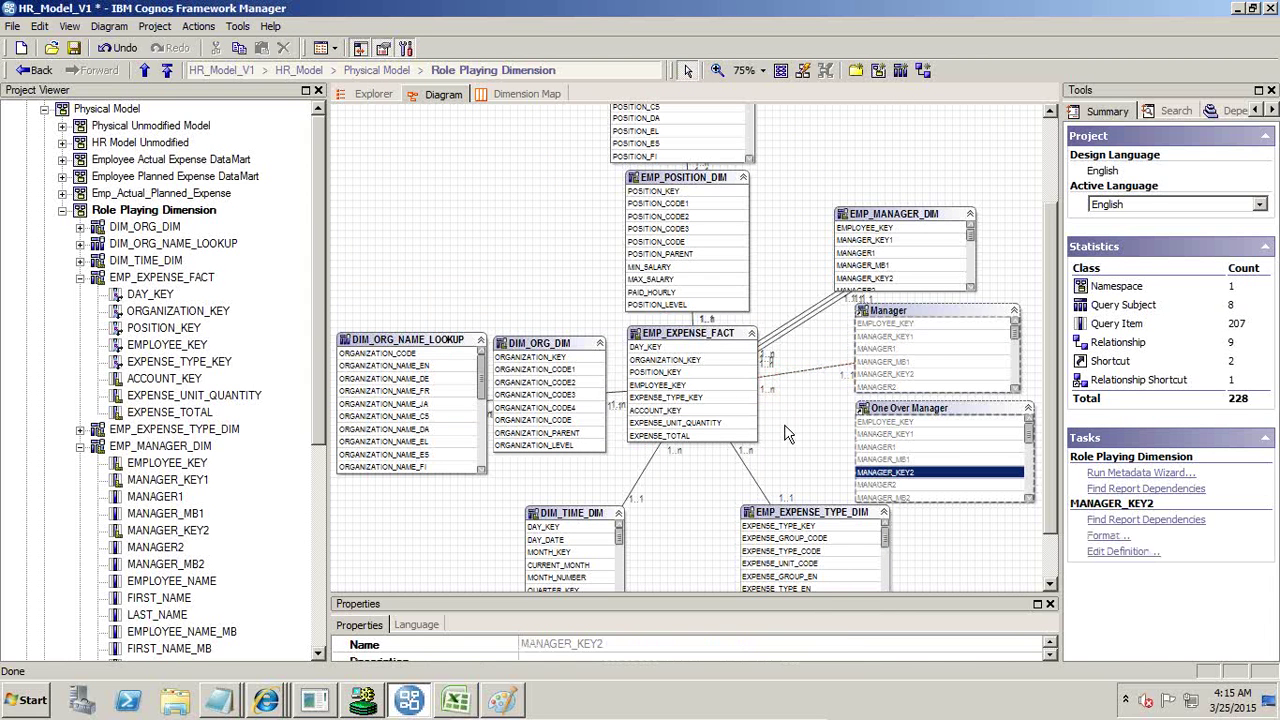
pyautogui.click(689, 385)
pyautogui.rightClick(688, 385)
pyautogui.moveTo(737, 400)
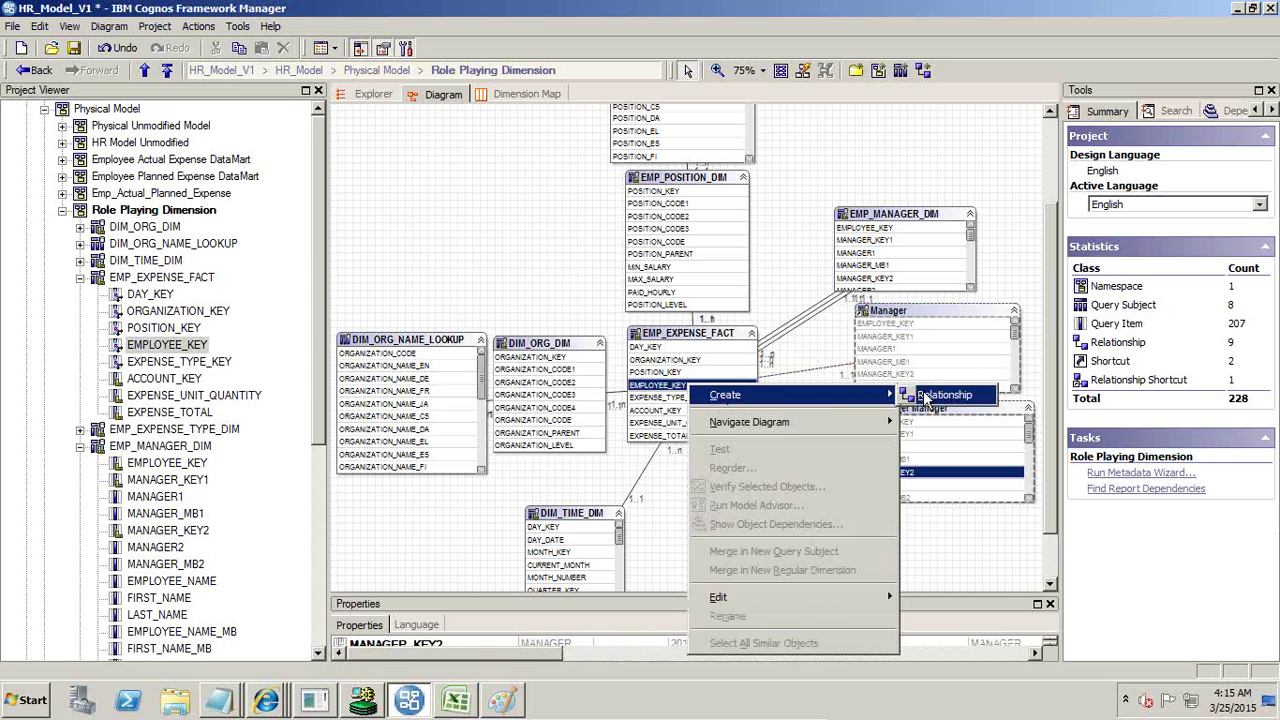
pyautogui.click(930, 395)
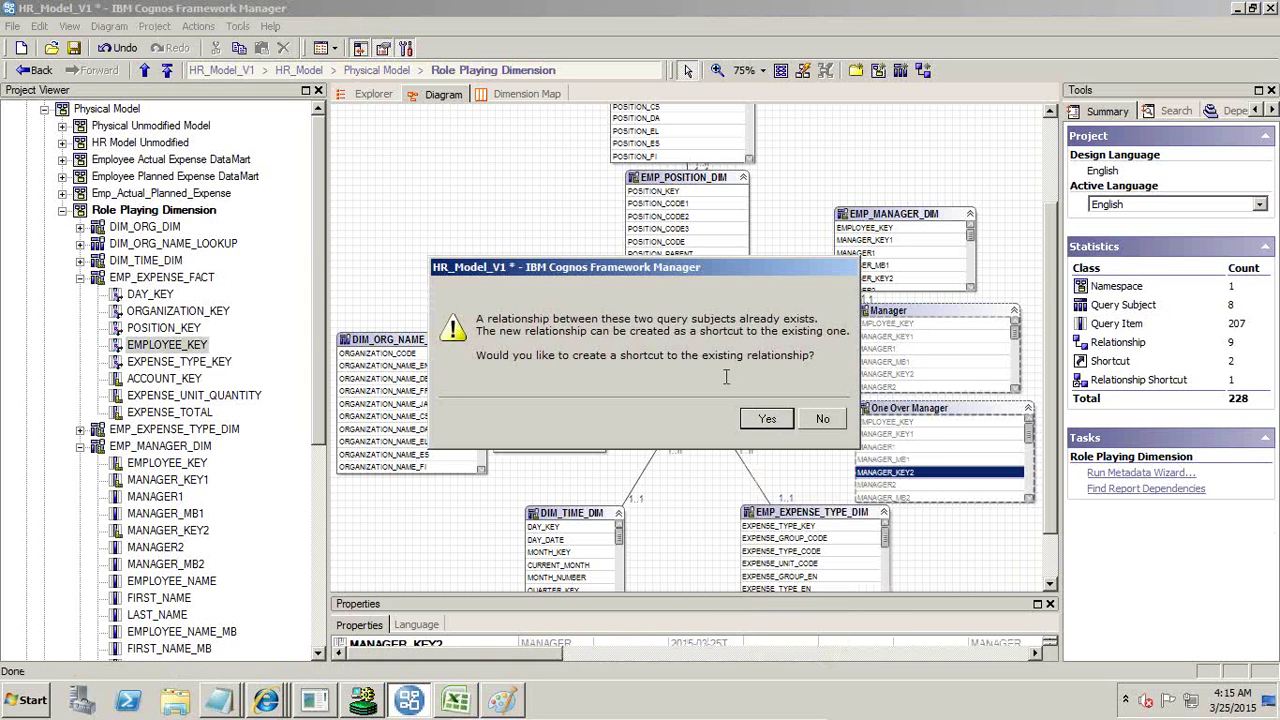
pyautogui.moveTo(660, 330); pyautogui.dragTo(808, 323)
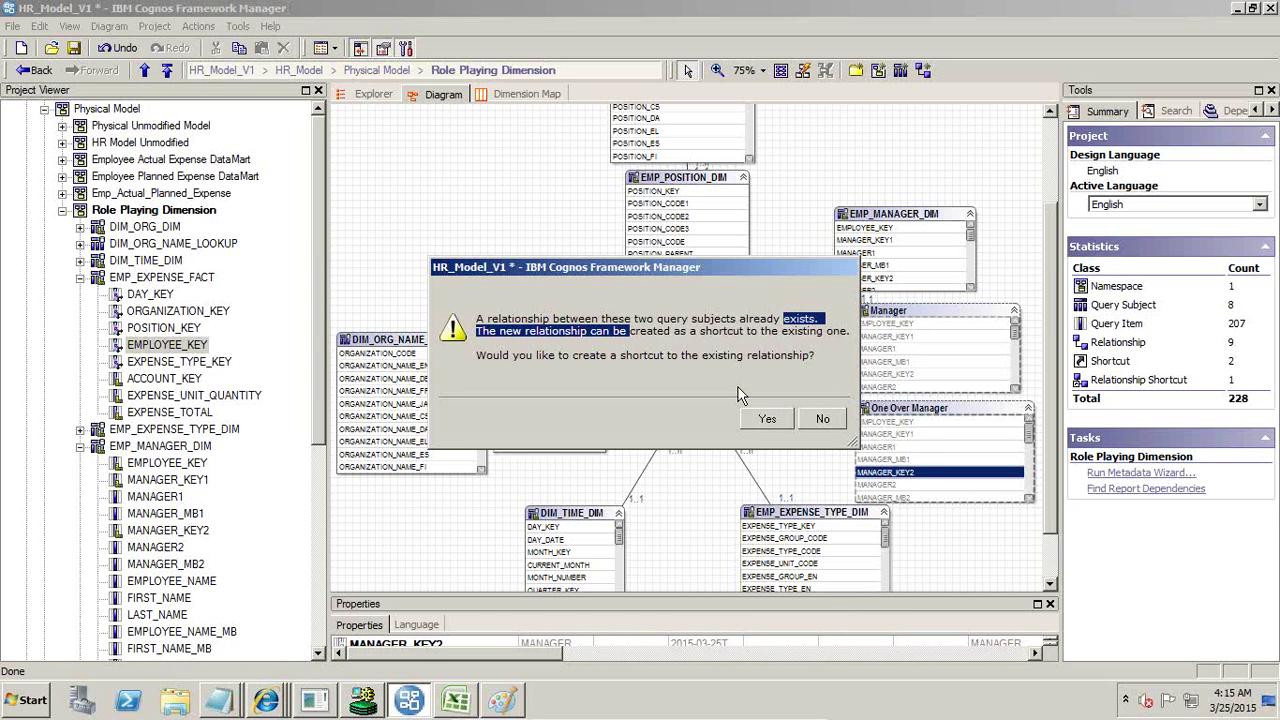
pyautogui.click(767, 419)
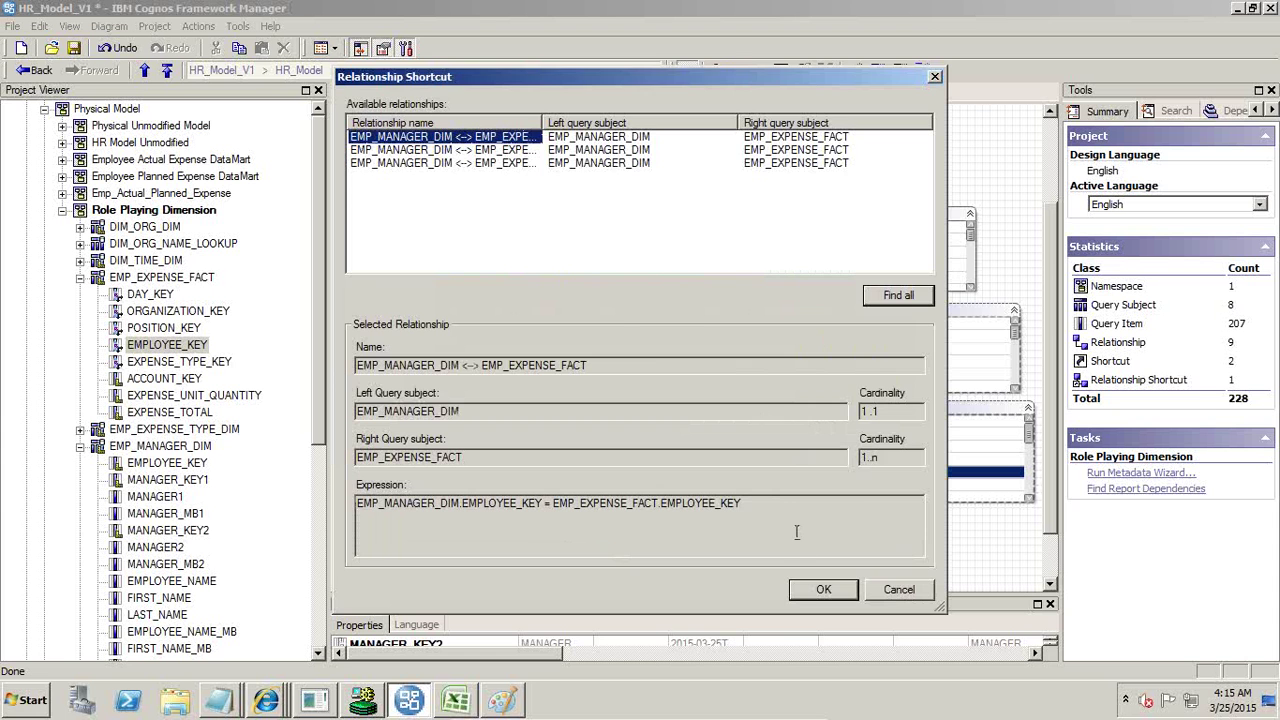
pyautogui.click(816, 590)
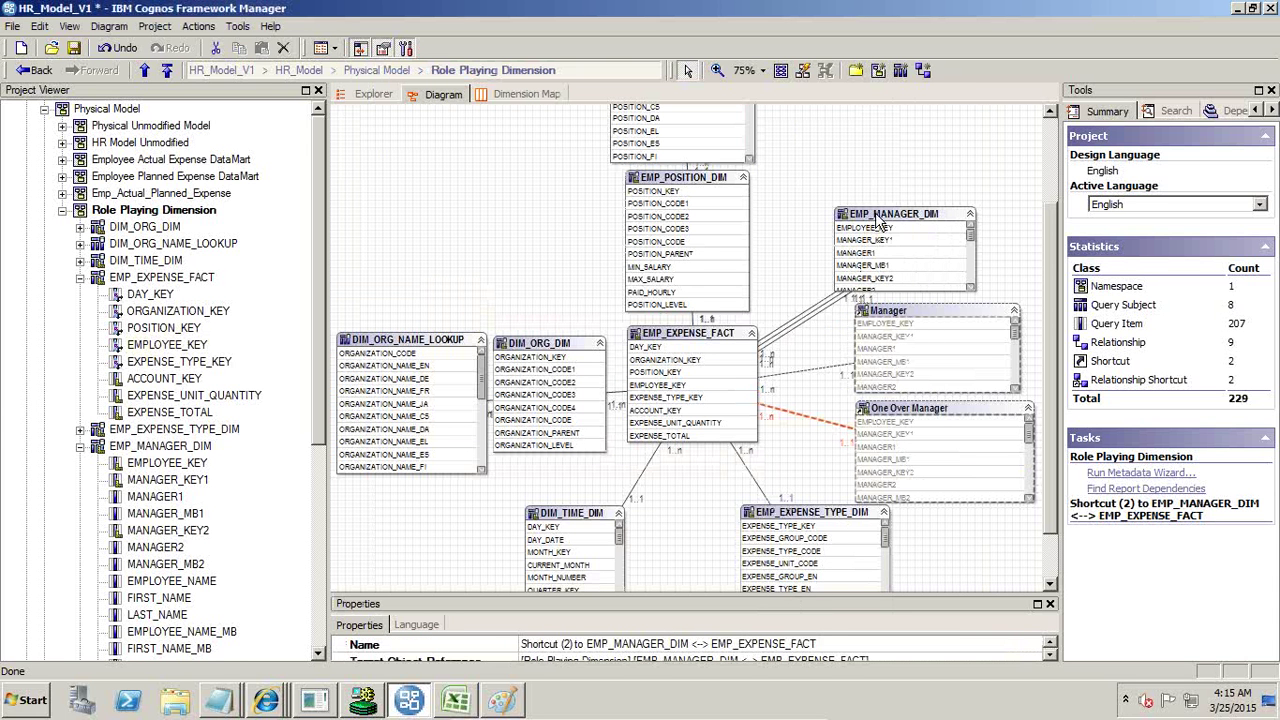
pyautogui.moveTo(879, 216); pyautogui.dragTo(846, 180)
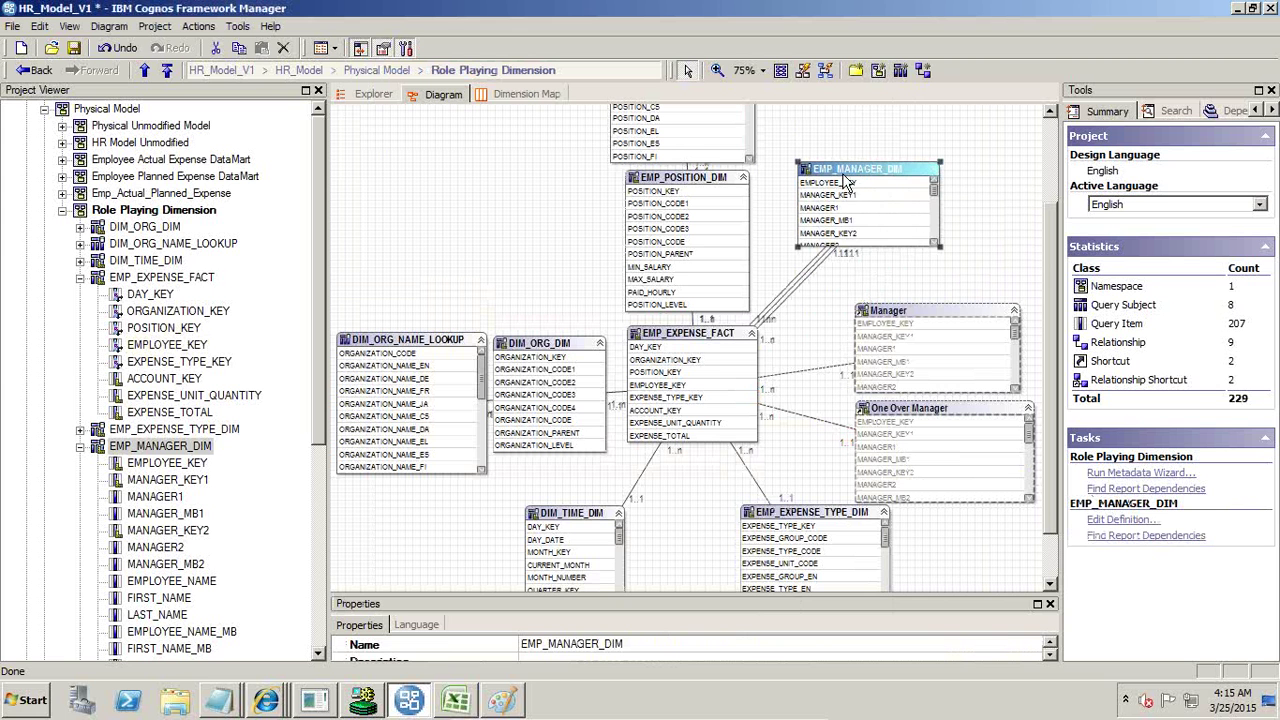
# - Create a shortcut to EMP_MANAGER_DIM named Employee and move the original table aside
pyautogui.rightClick(852, 168)
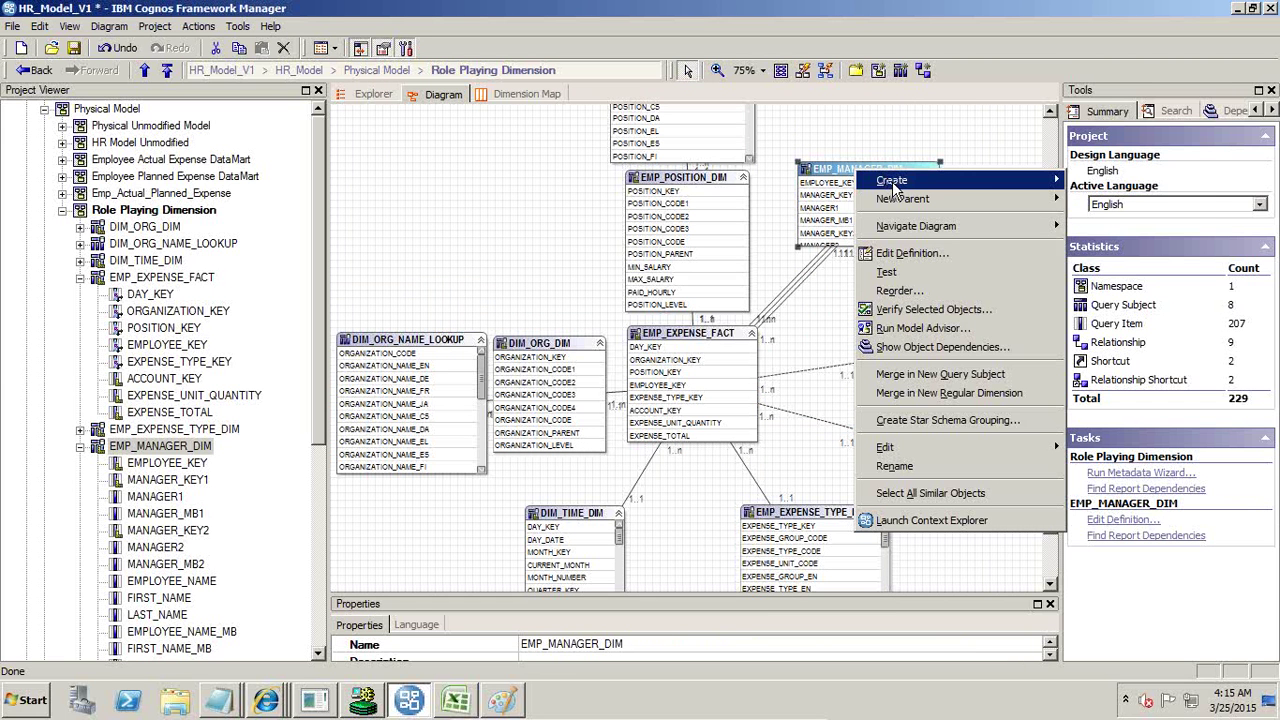
pyautogui.moveTo(890, 181)
pyautogui.click(1104, 244)
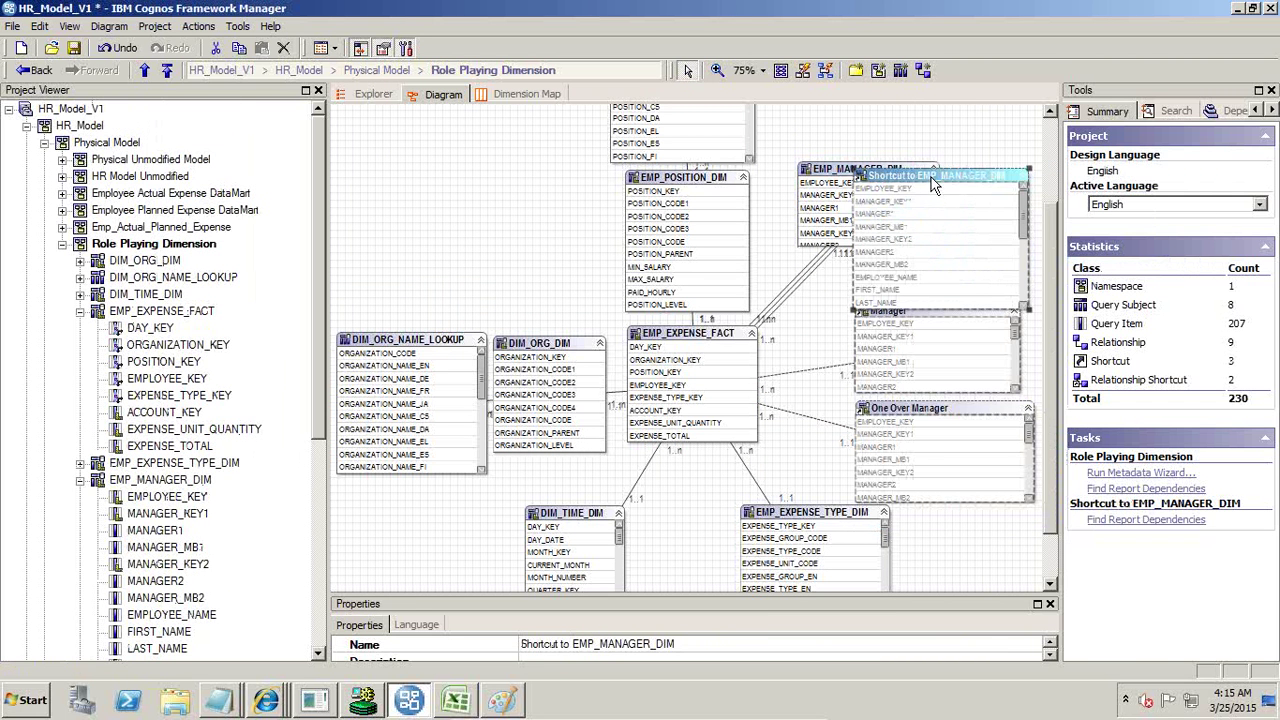
pyautogui.click(933, 178)
pyautogui.write('Employee')
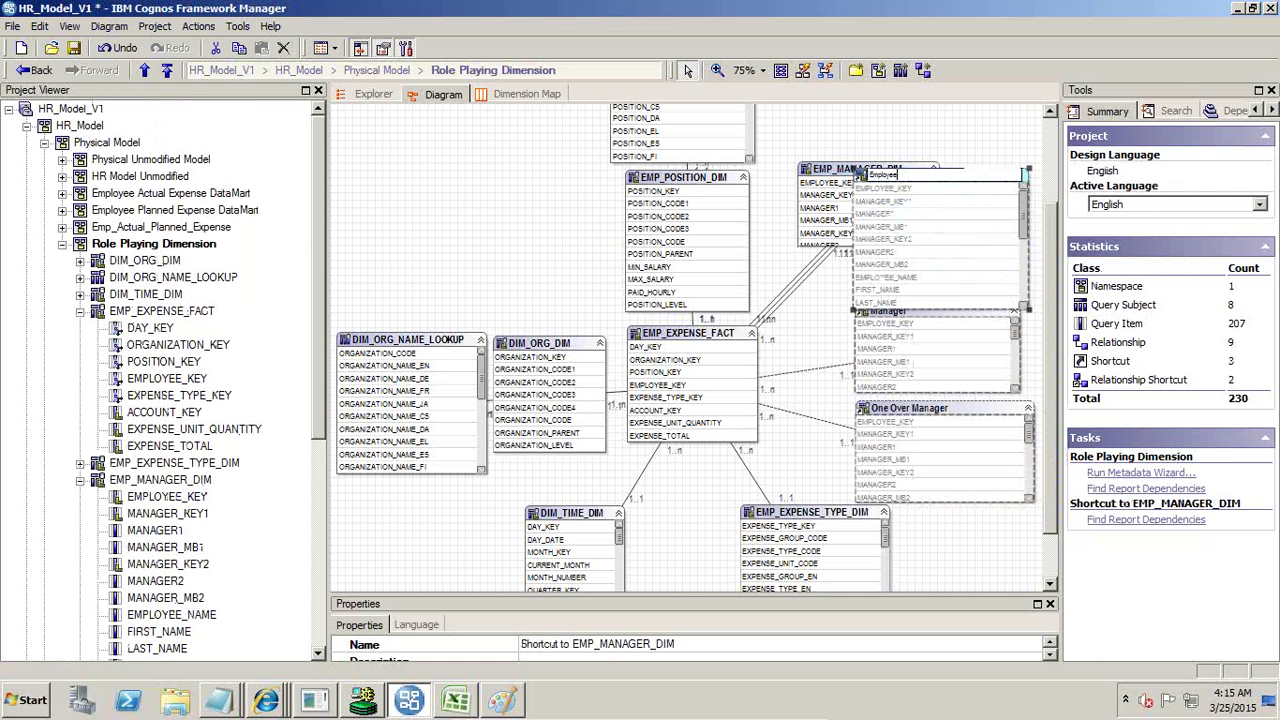
pyautogui.press('Return')
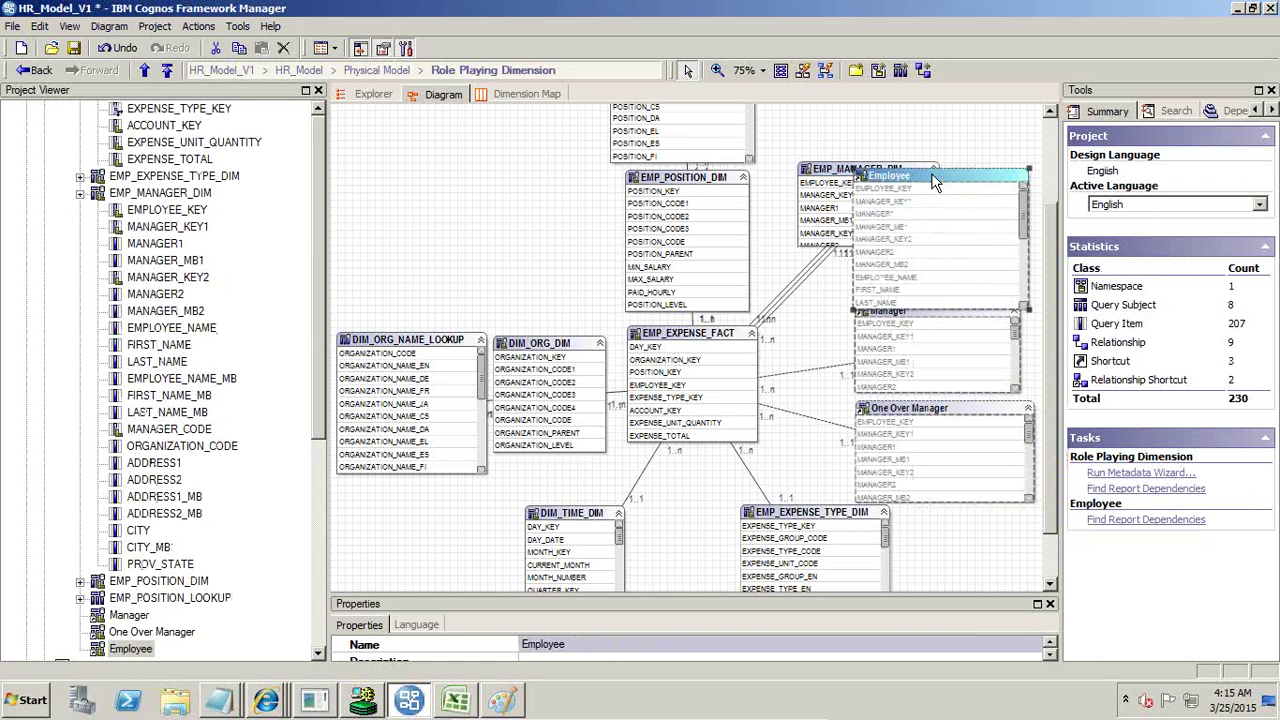
pyautogui.click(840, 175)
pyautogui.moveTo(840, 175); pyautogui.dragTo(804, 127)
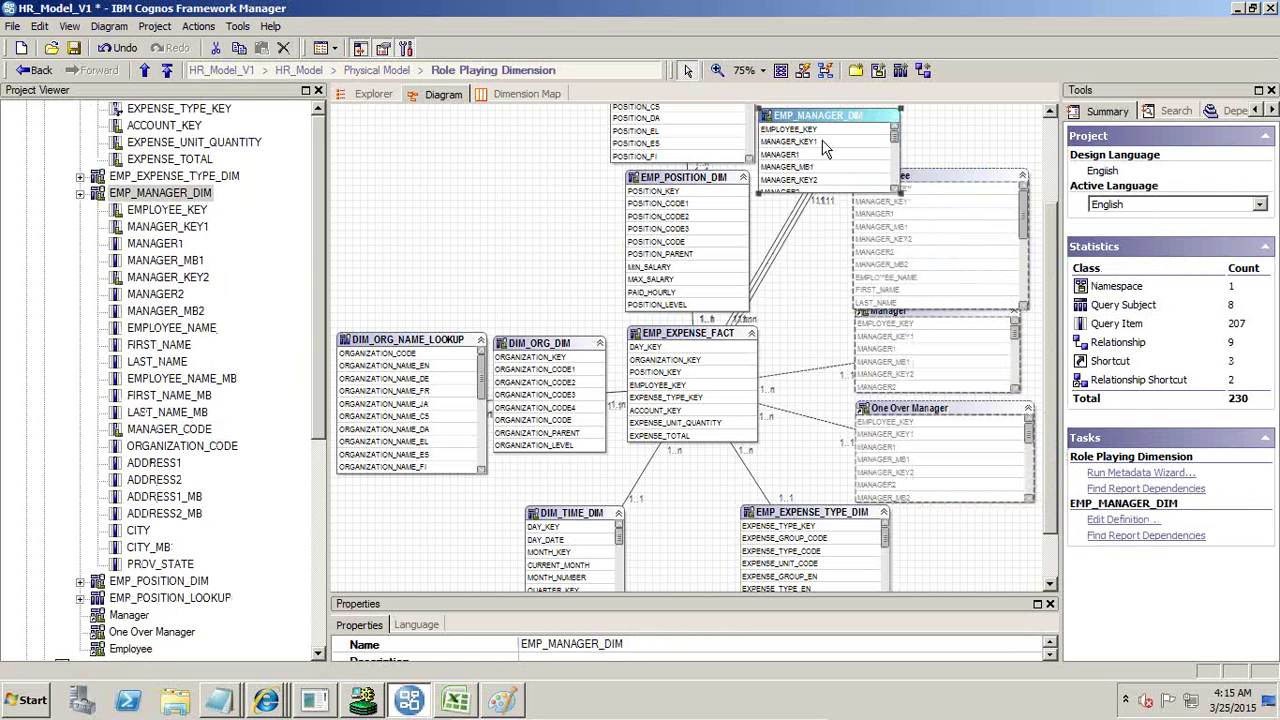
# - Join Employee's EMPLOYEE_KEY to EMP_EXPENSE_FACT's EMPLOYEE_KEY through a relationship shortcut
pyautogui.click(942, 193)
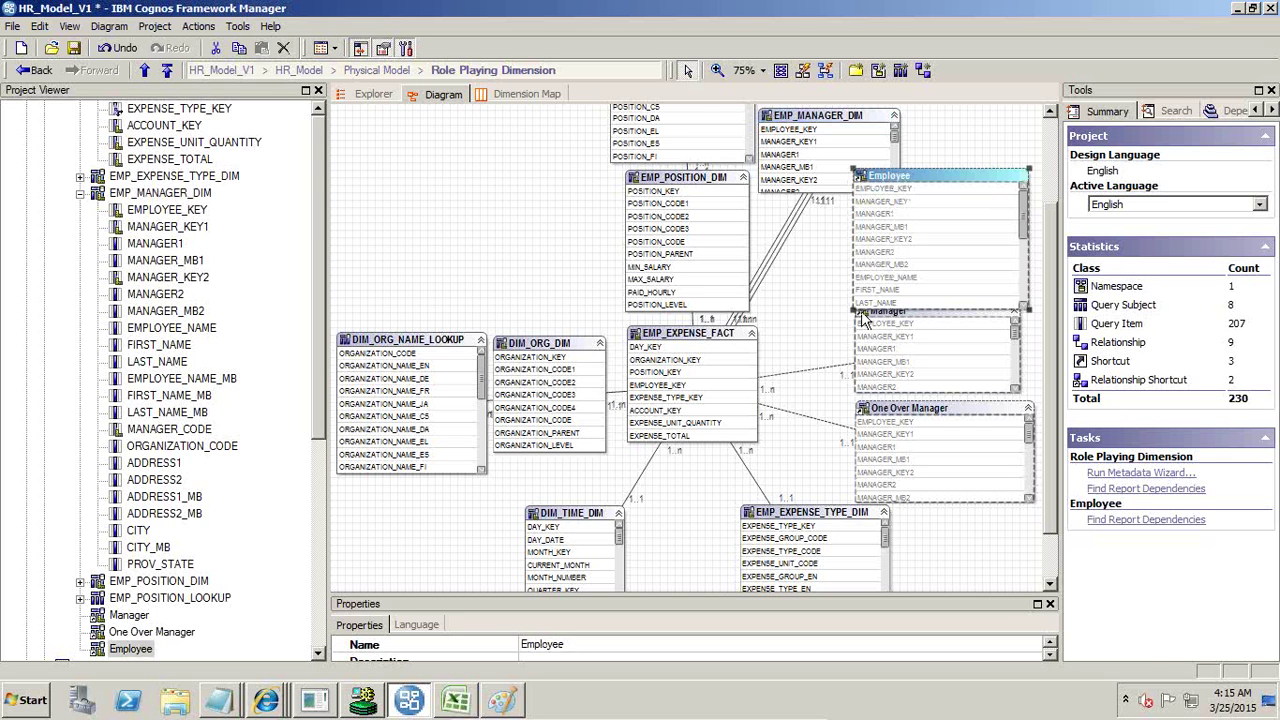
pyautogui.click(886, 189)
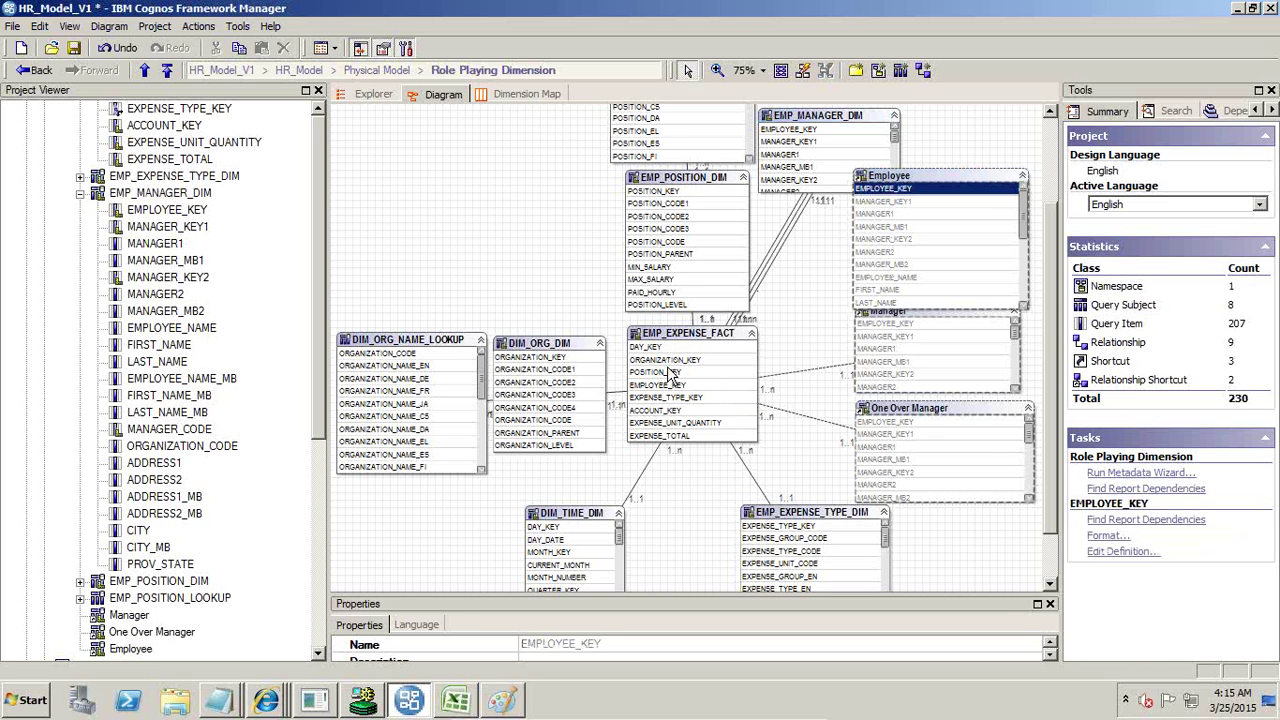
pyautogui.keyDown('ctrl'); pyautogui.click(668, 386); pyautogui.keyUp('ctrl')
pyautogui.rightClick(668, 388)
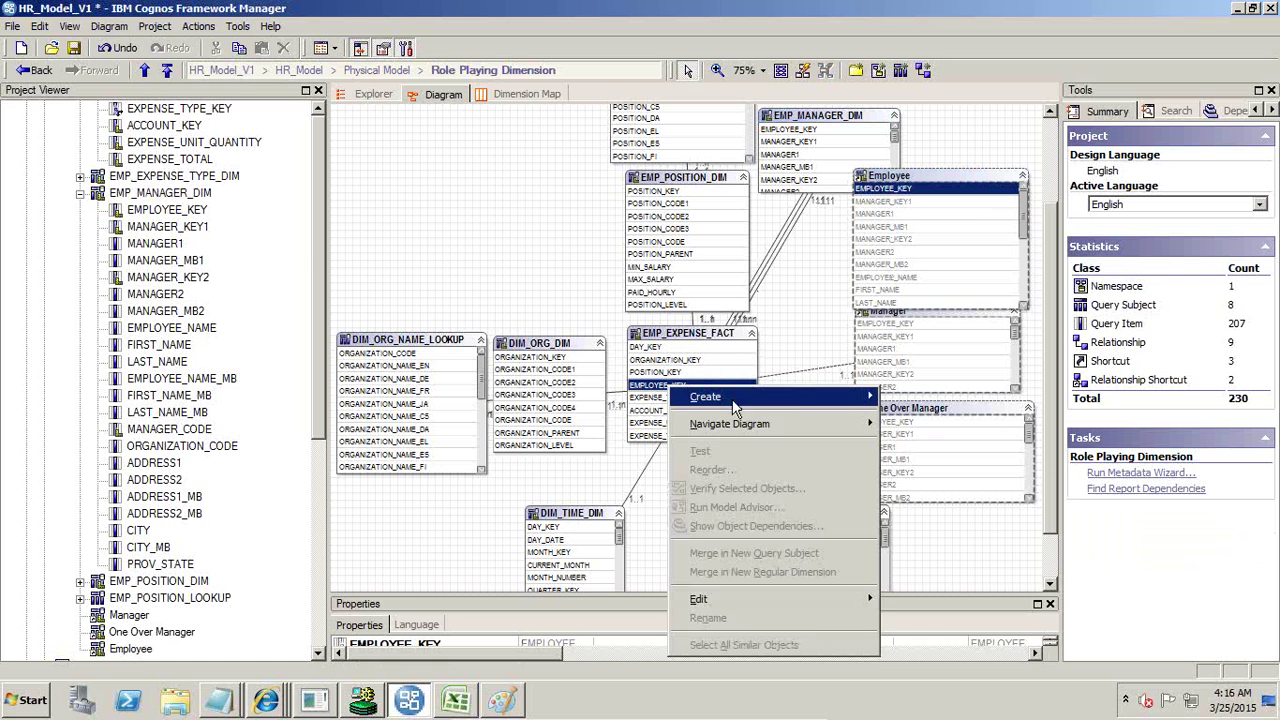
pyautogui.moveTo(737, 395)
pyautogui.click(914, 398)
pyautogui.click(773, 420)
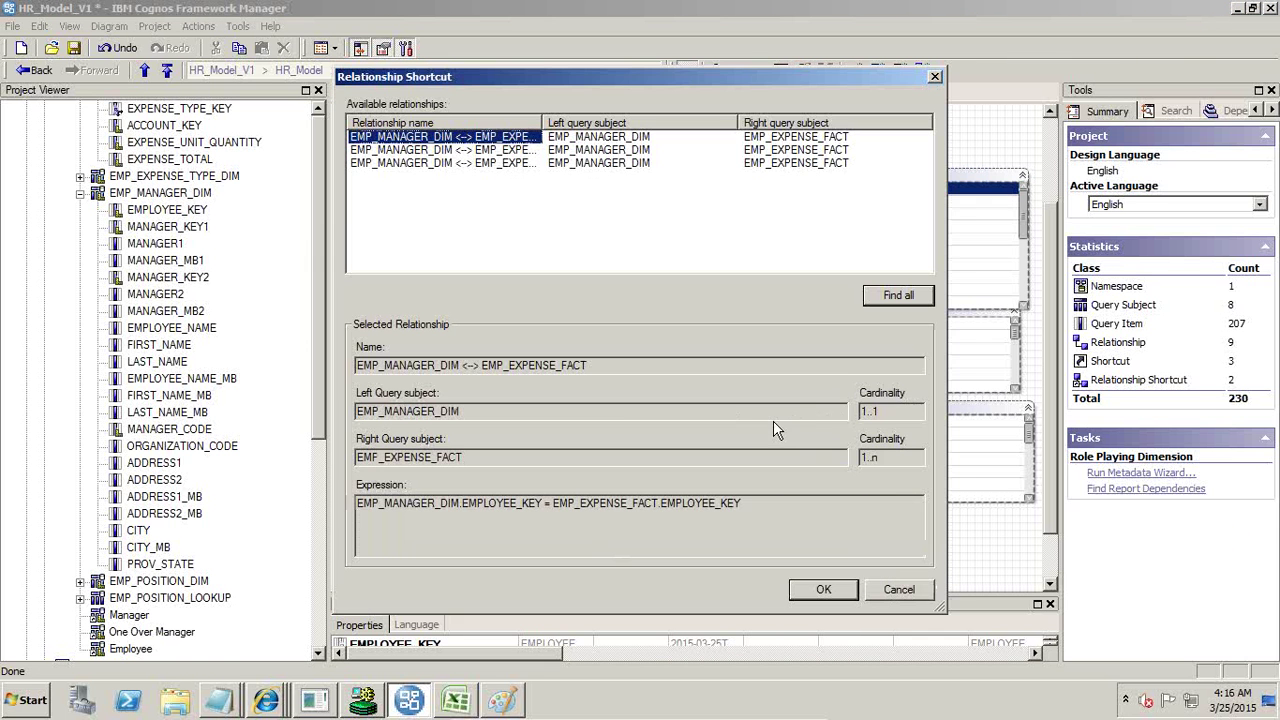
pyautogui.click(838, 592)
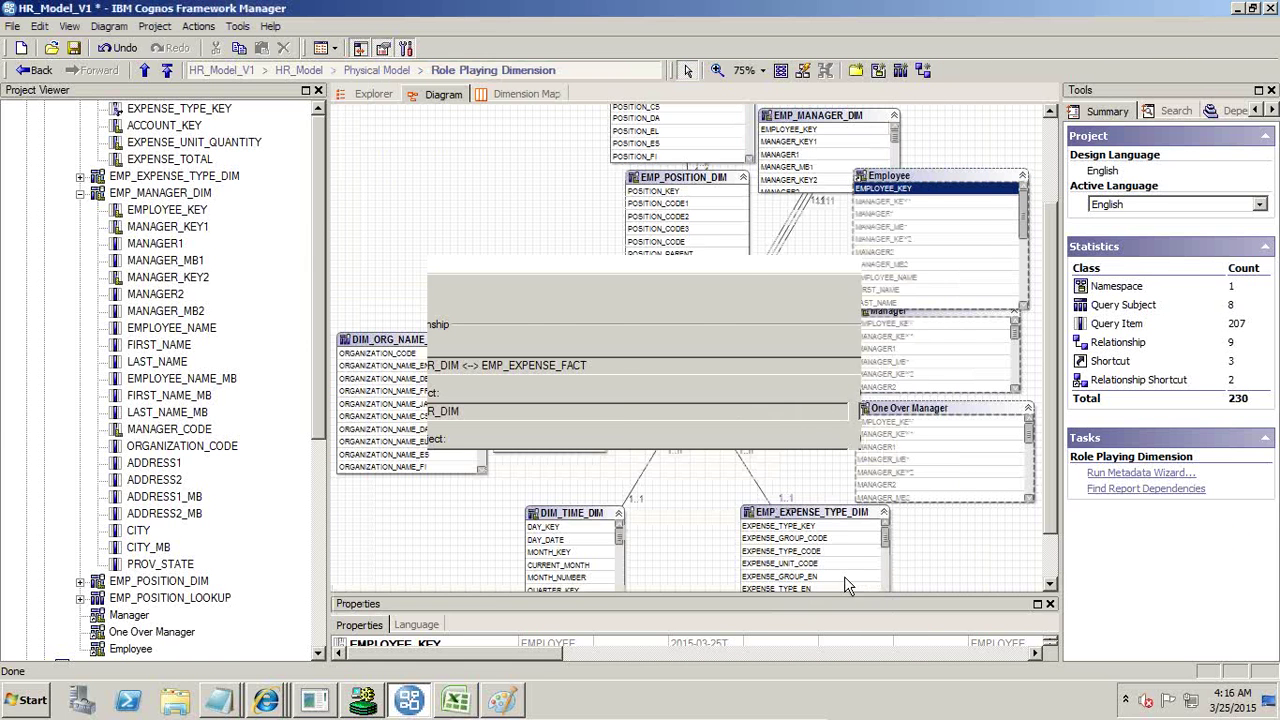
pyautogui.click(676, 436)
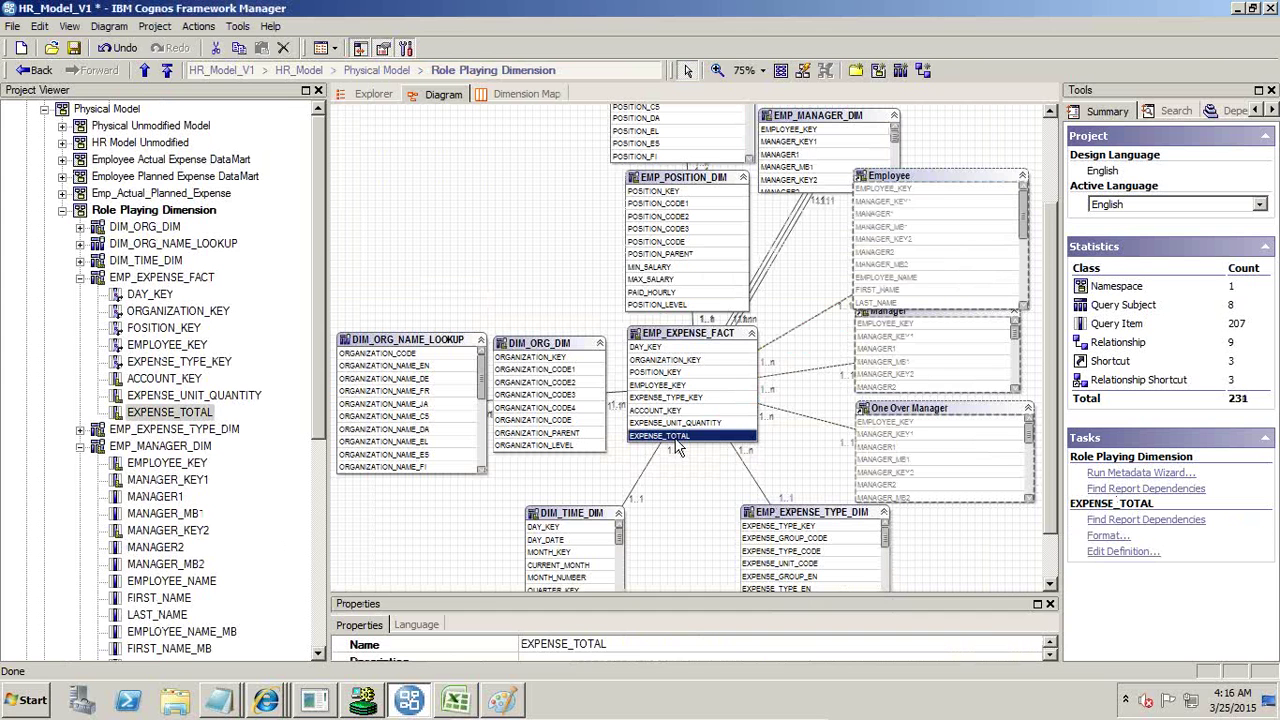
# - Shorten the Employee shortcut box in the diagram
pyautogui.click(965, 170)
pyautogui.click(1008, 177)
pyautogui.moveTo(1027, 170); pyautogui.dragTo(986, 178)
# - Check the Manager and One Over Manager shortcuts, then collapse the Role Playing Dimension folder
pyautogui.click(920, 316)
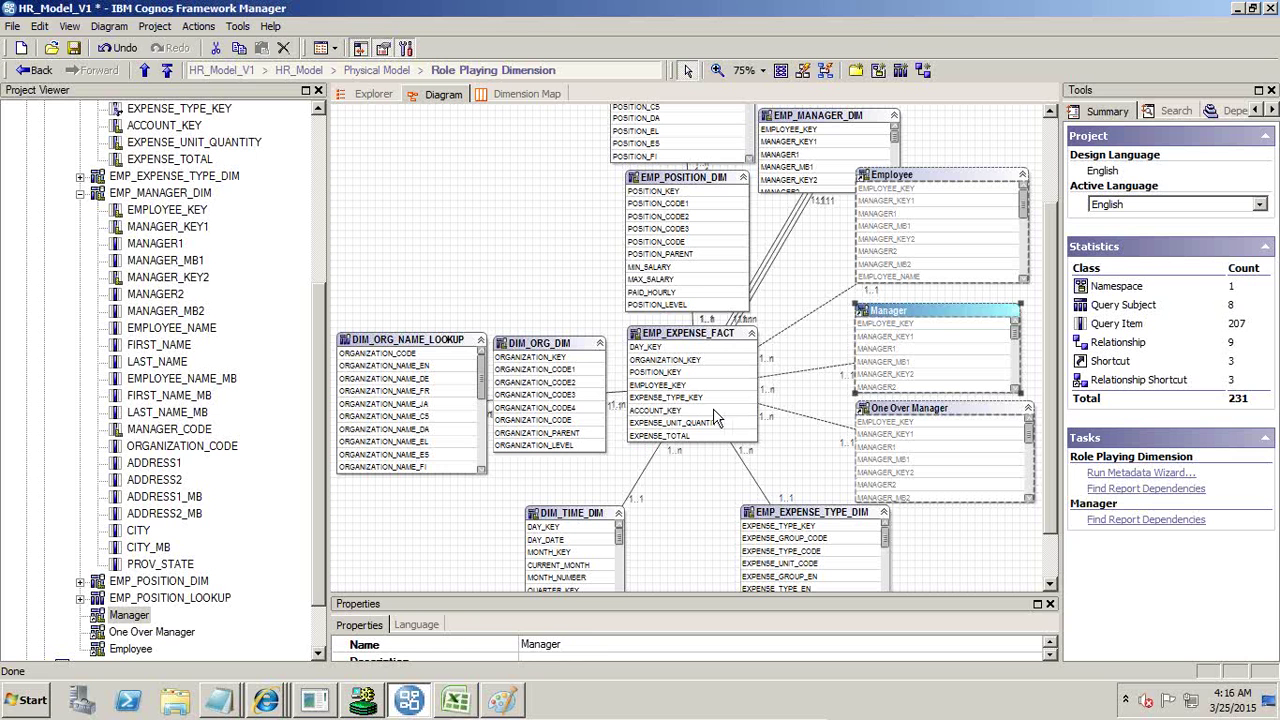
pyautogui.click(686, 436)
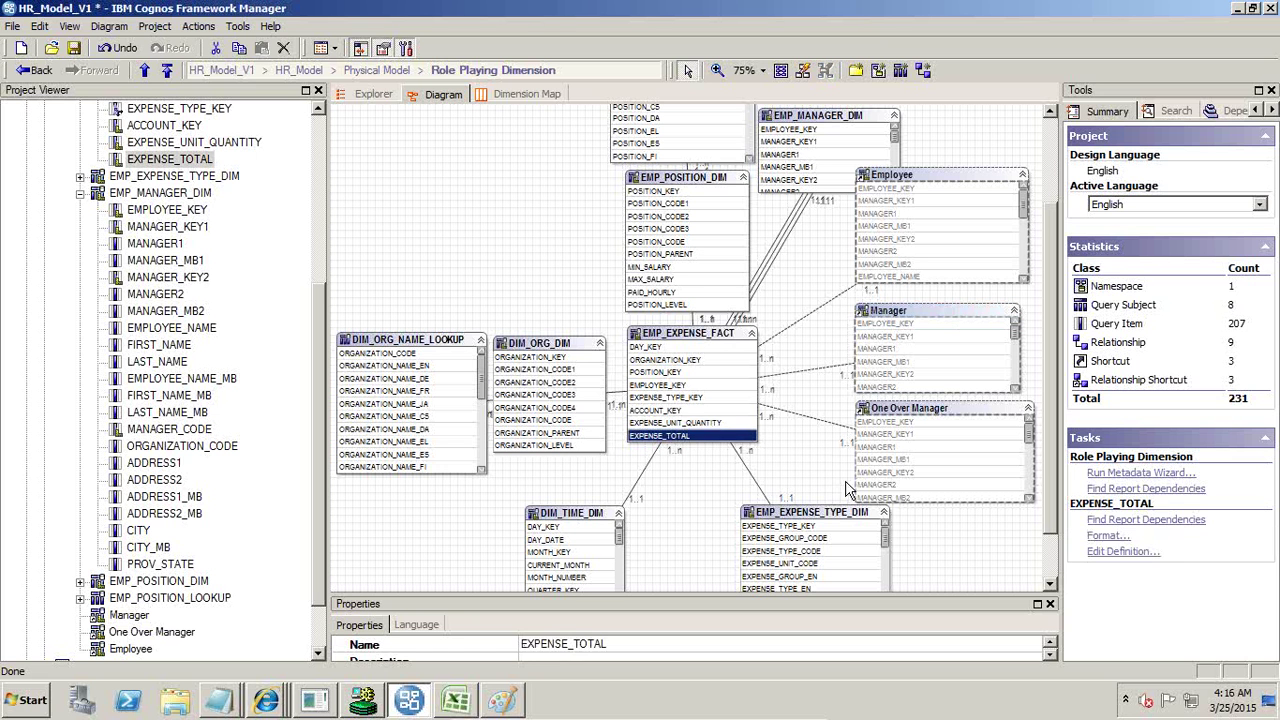
pyautogui.click(904, 409)
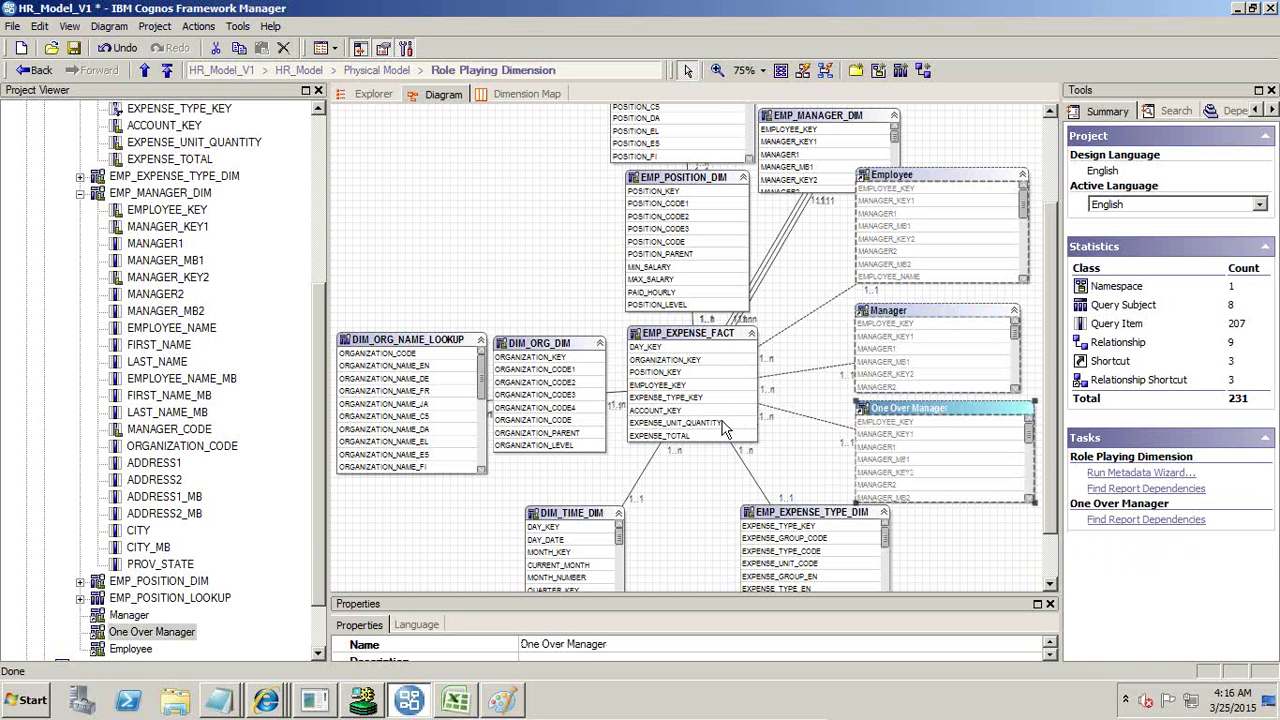
pyautogui.click(708, 436)
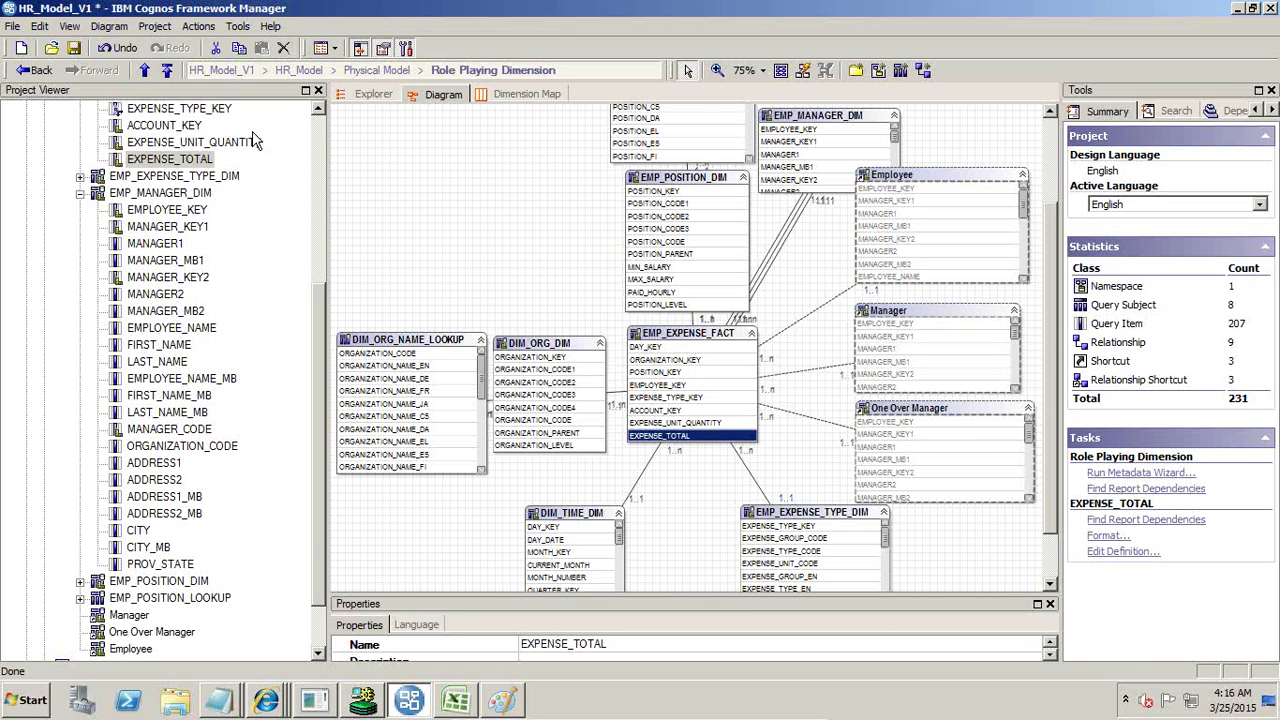
pyautogui.click(314, 140)
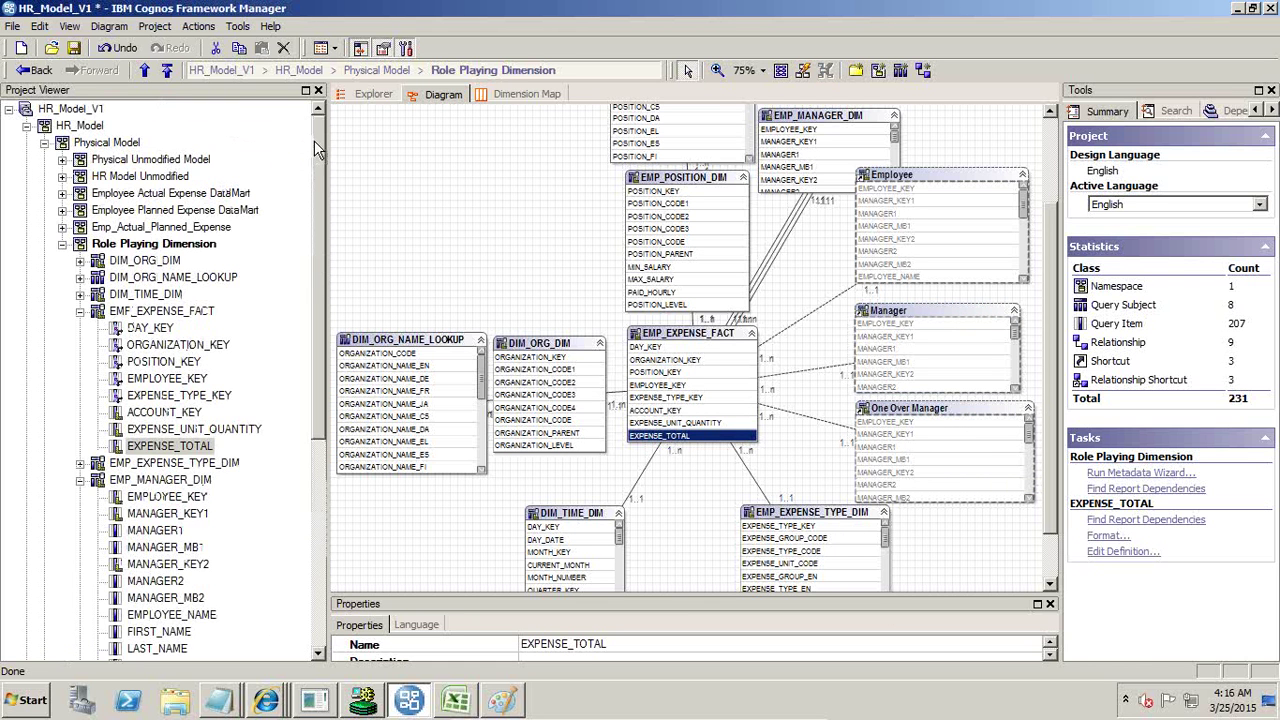
pyautogui.click(62, 244)
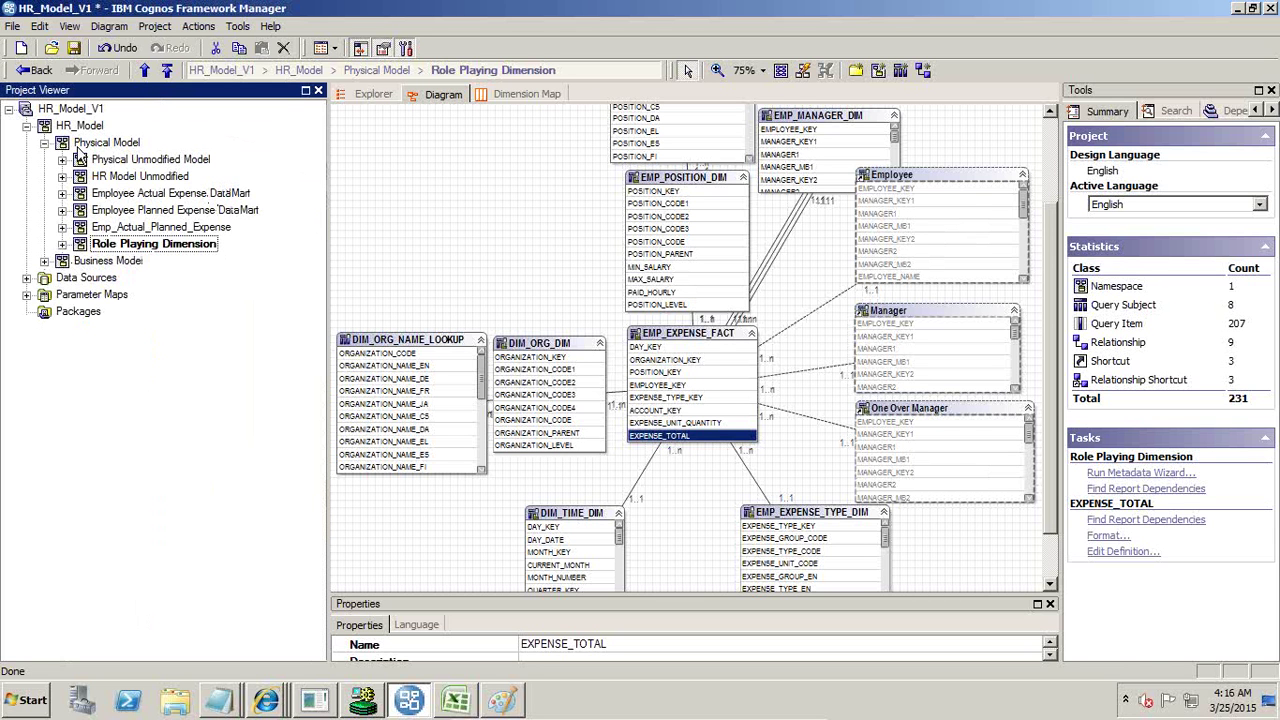
# - Collapse Physical Model and add a 'Solution of Role Playing Dimension' namespace under Business Model
pyautogui.click(44, 143)
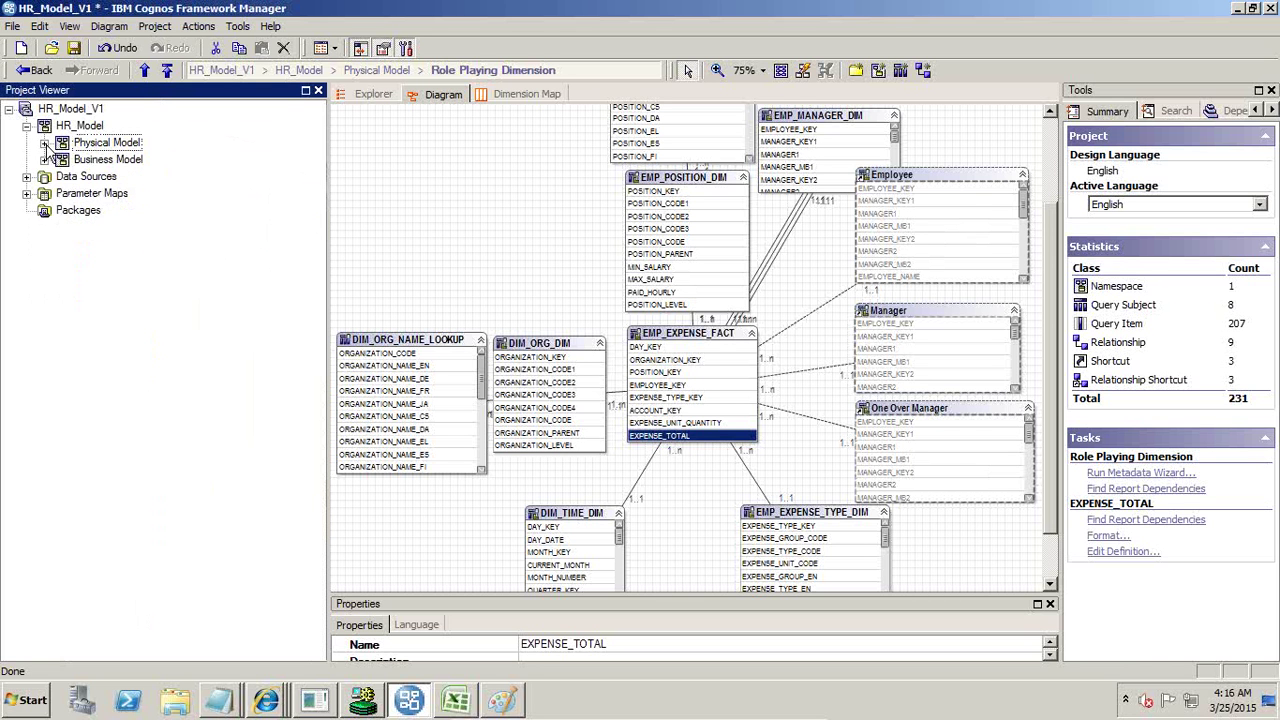
pyautogui.click(44, 160)
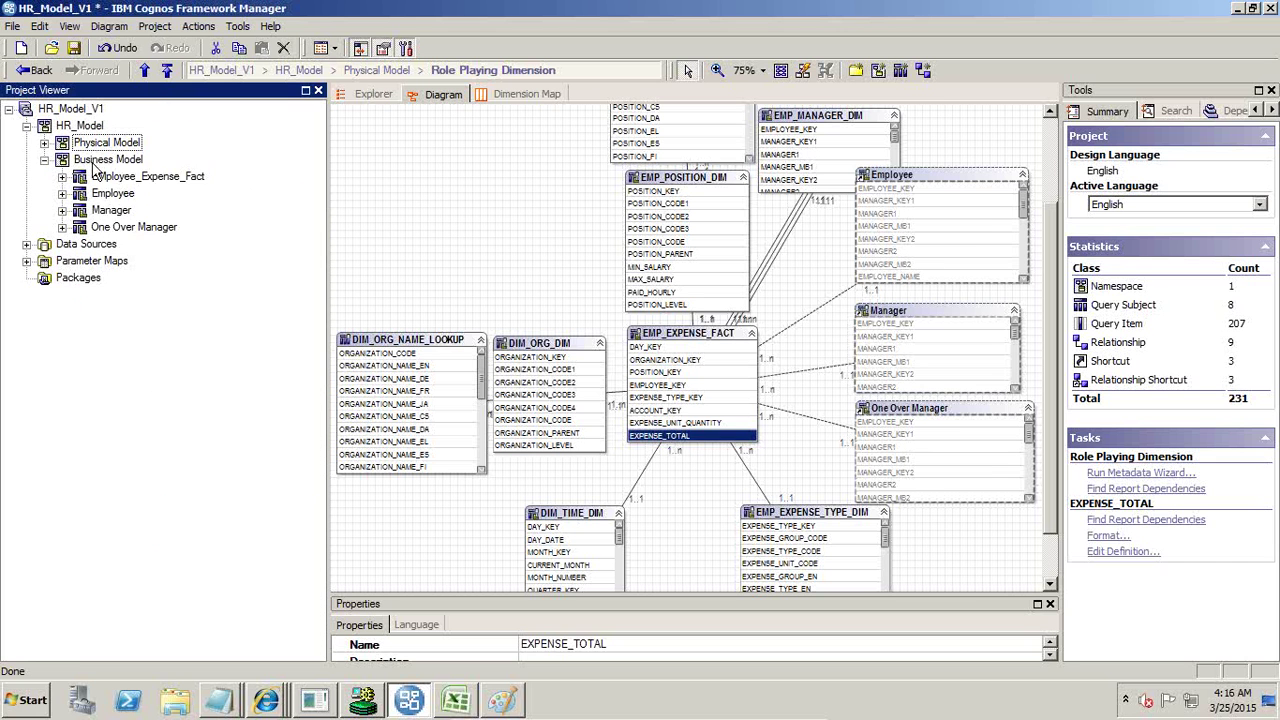
pyautogui.rightClick(101, 161)
pyautogui.moveTo(188, 172)
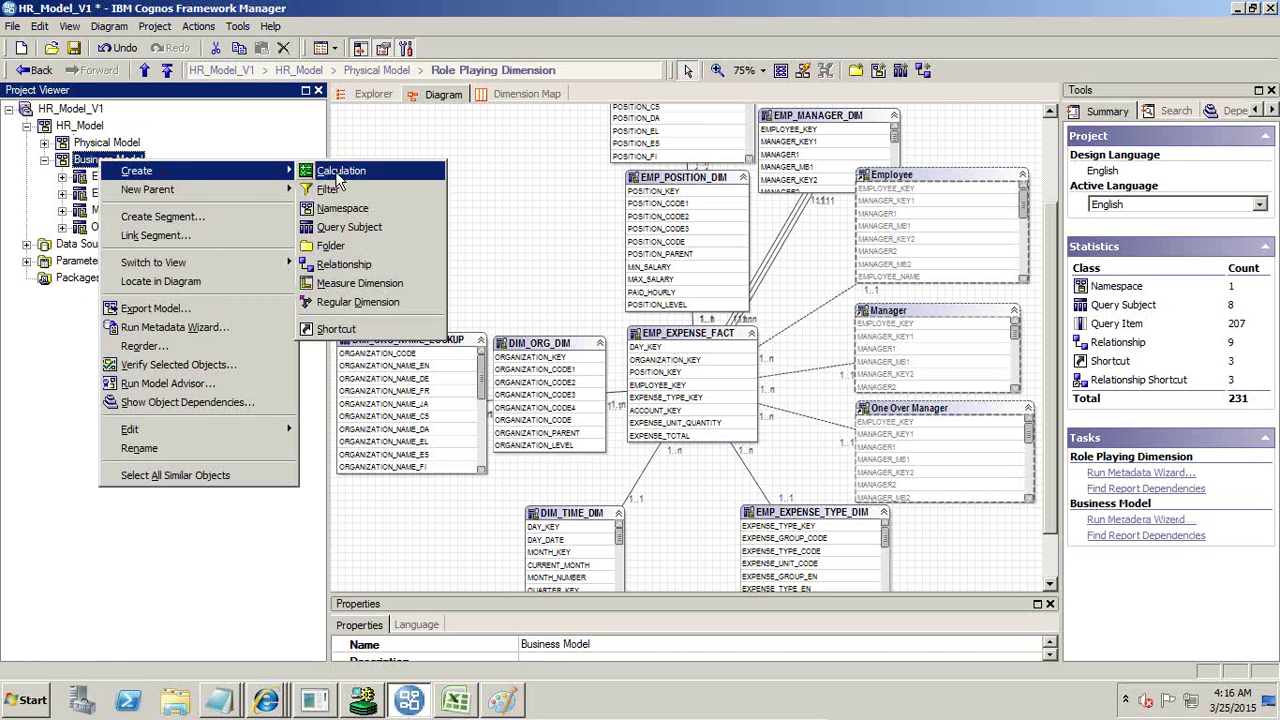
pyautogui.click(374, 210)
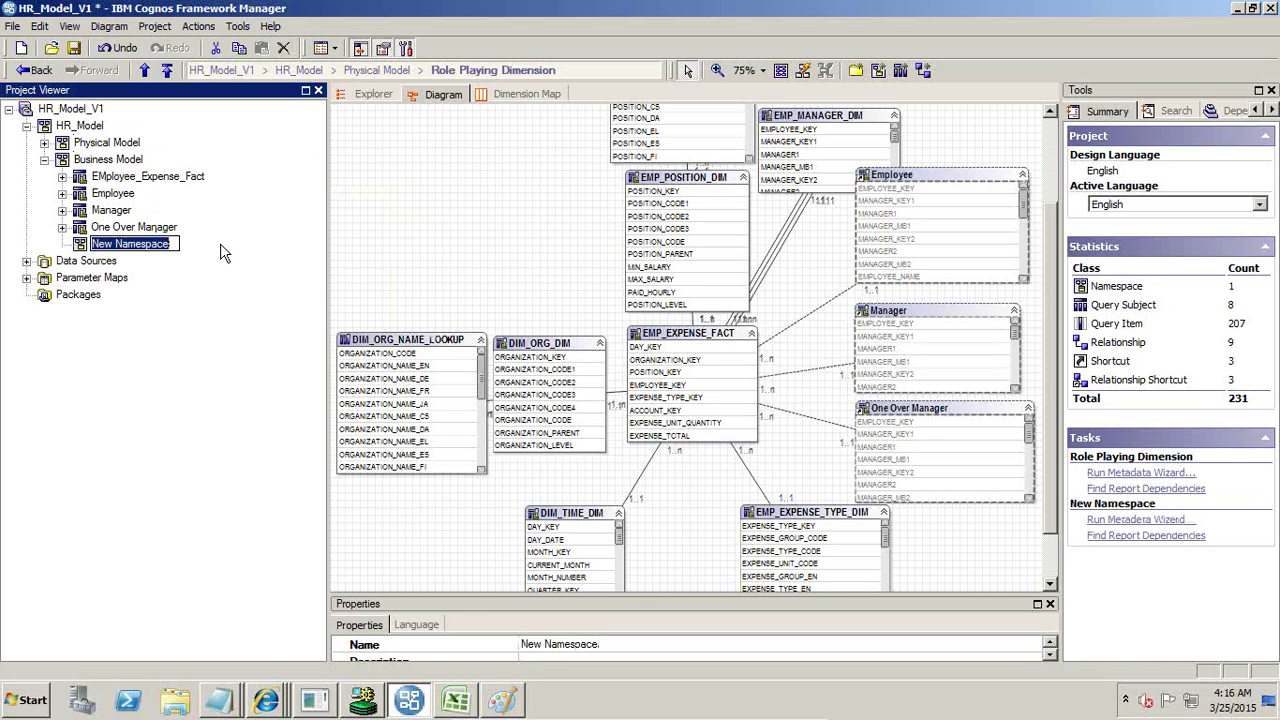
pyautogui.write('Solution of Role P')
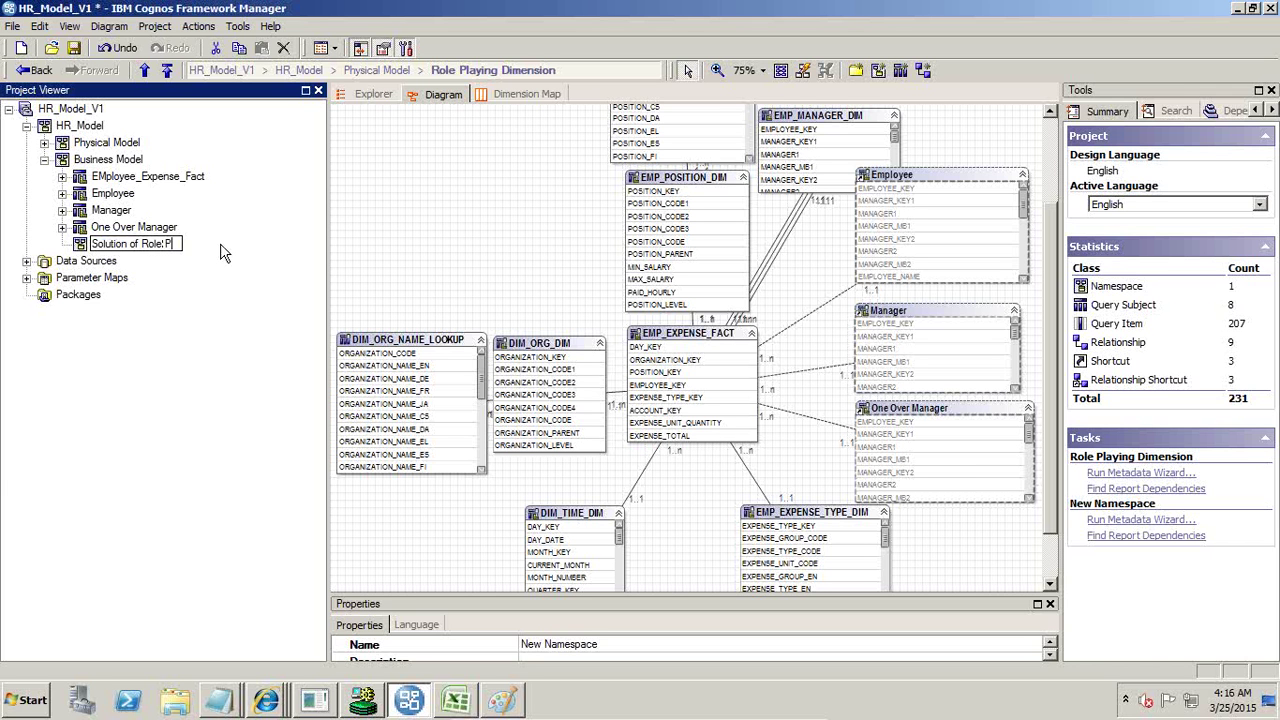
pyautogui.write('laying Dimension')
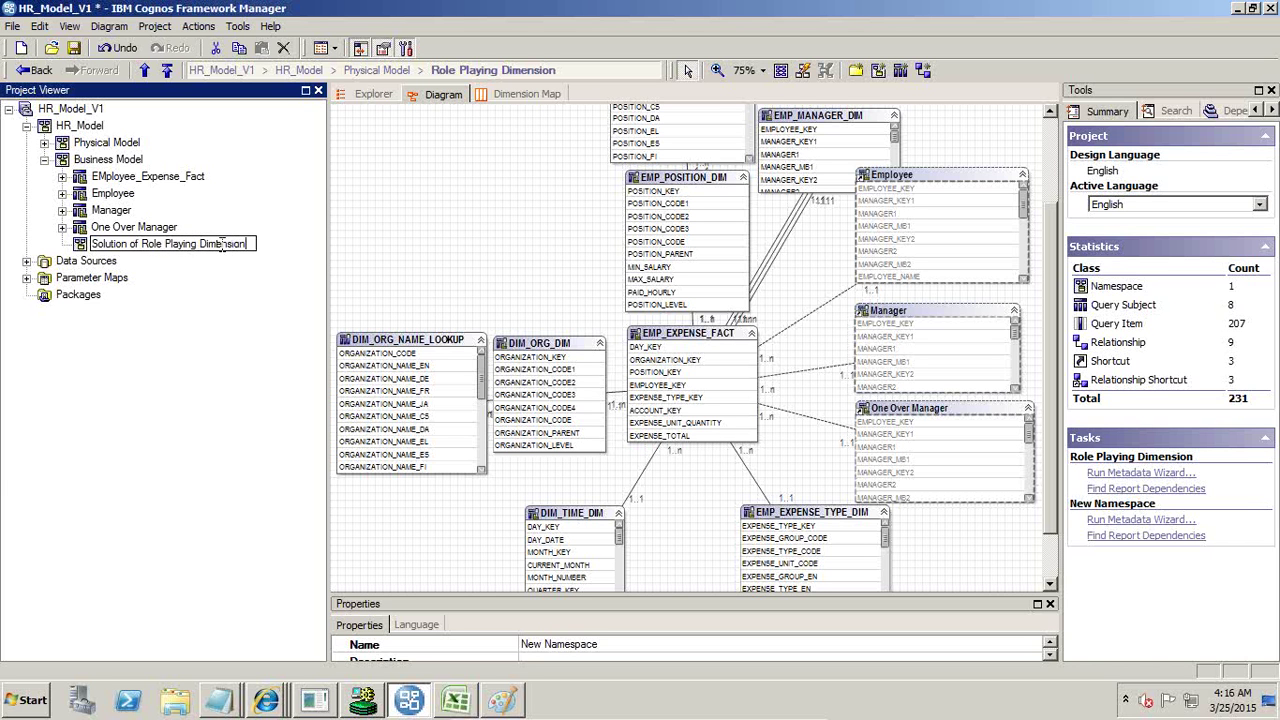
pyautogui.press('Return')
# - Create a nested namespace named 'Others' inside Solution of Role Playing Dimension
pyautogui.rightClick(229, 371)
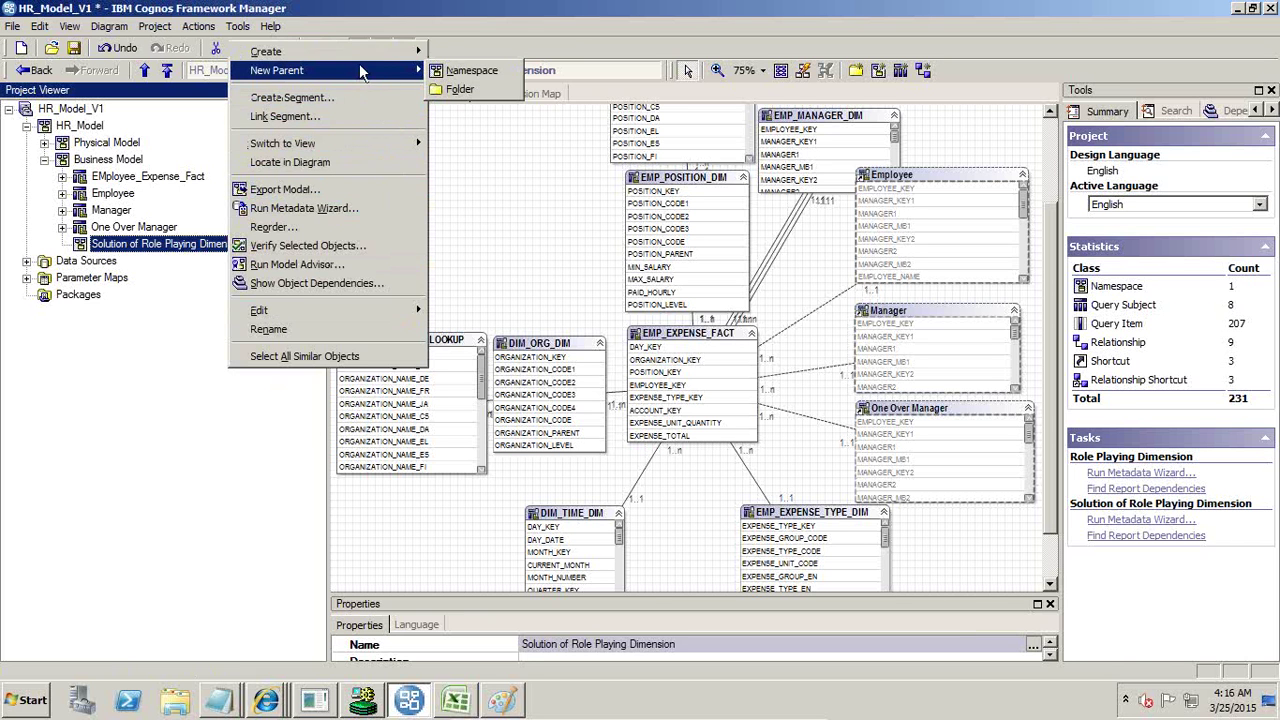
pyautogui.moveTo(359, 52)
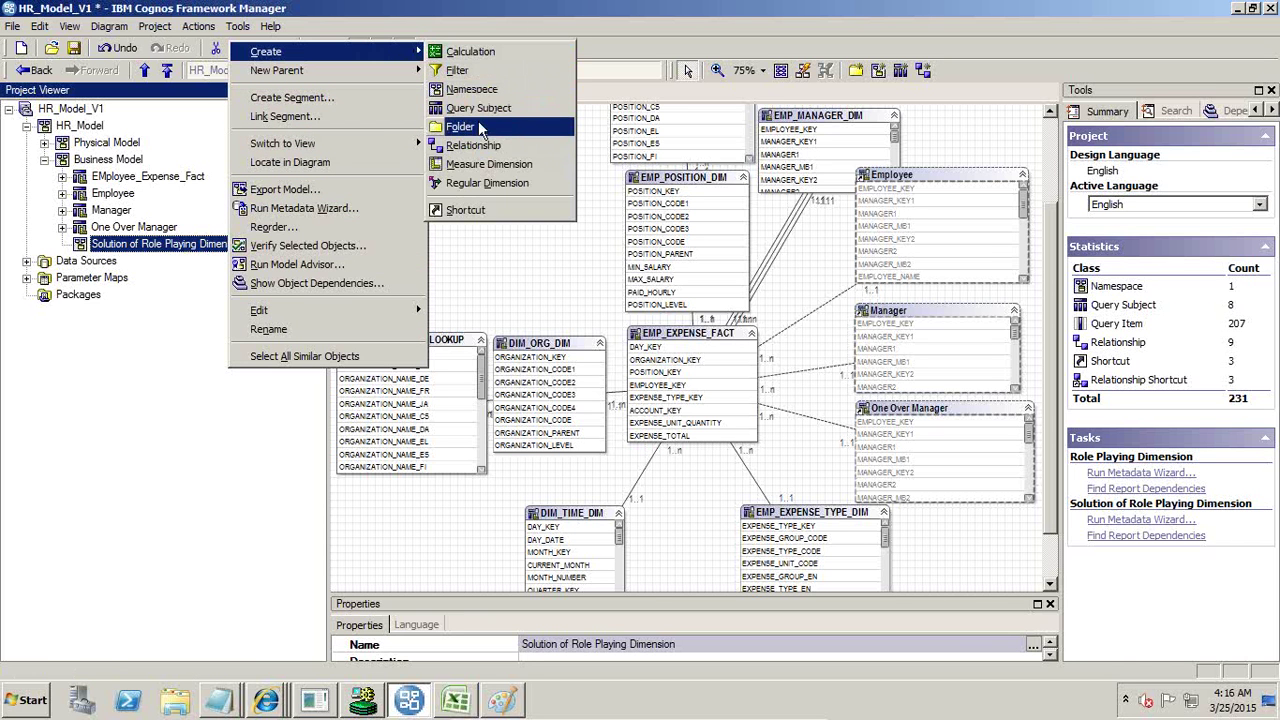
pyautogui.click(484, 92)
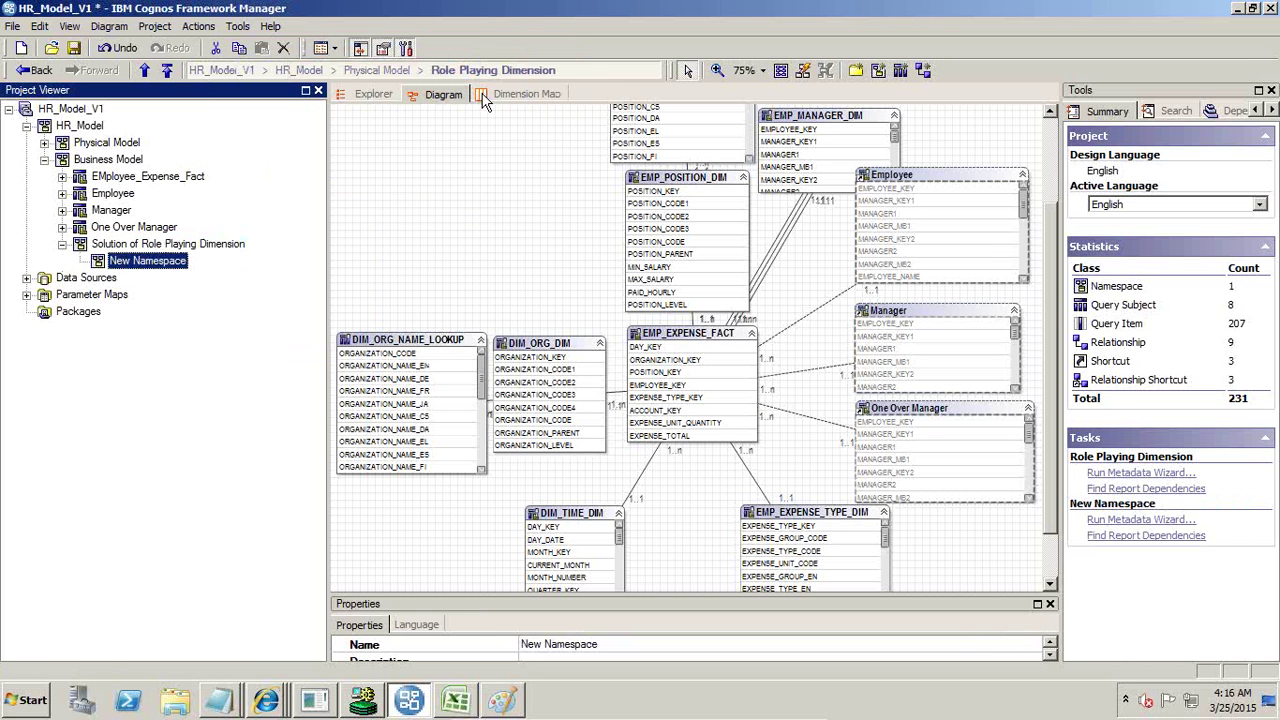
pyautogui.doubleClick(134, 227)
pyautogui.press('Escape')
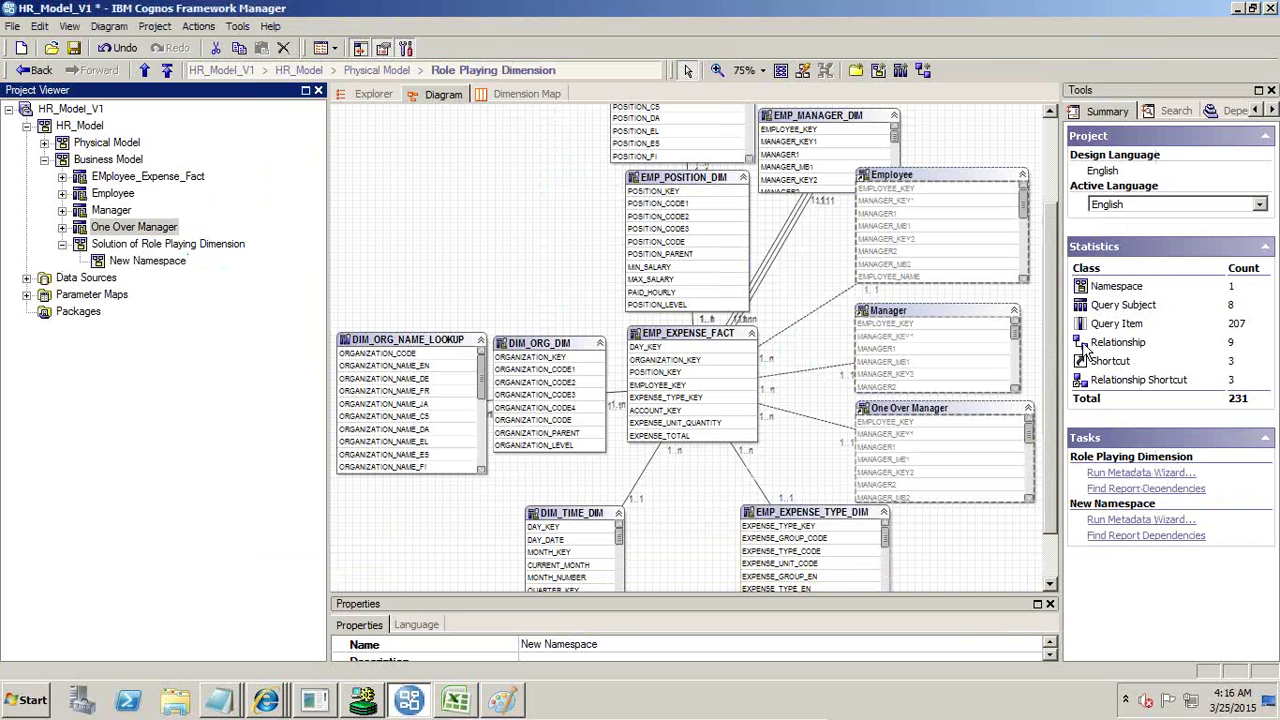
pyautogui.click(165, 260)
pyautogui.press('F2')
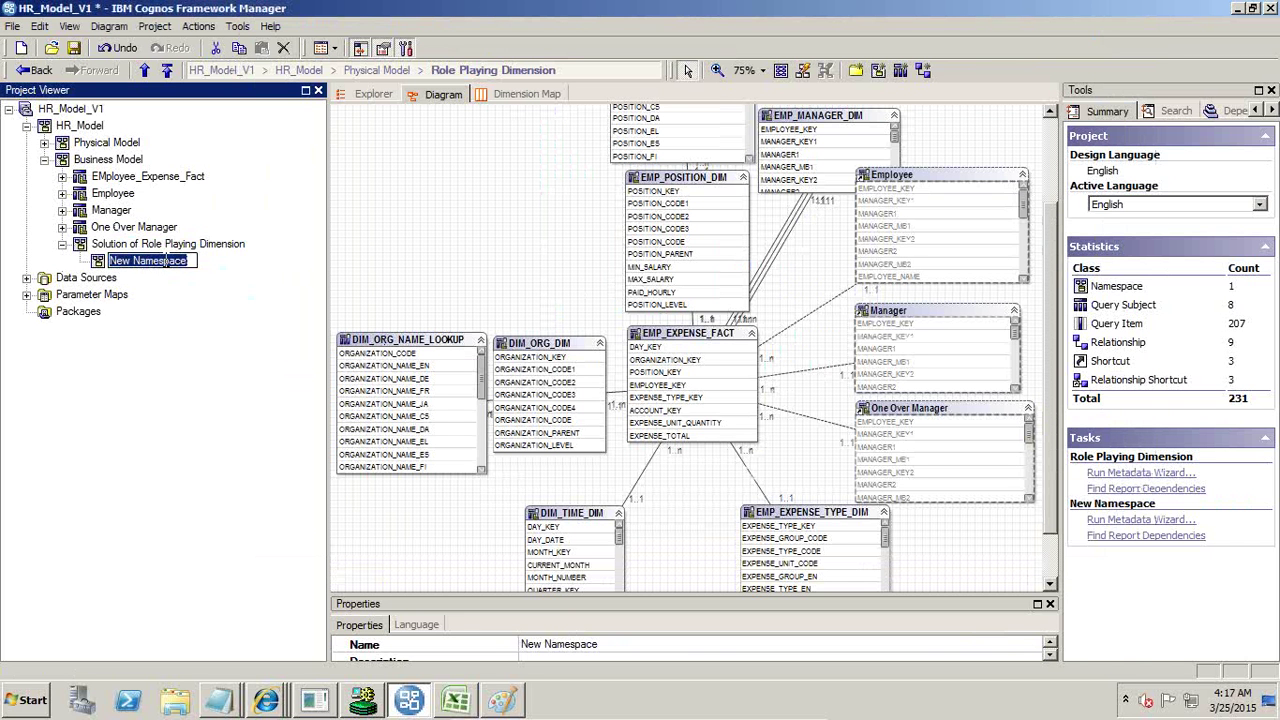
pyautogui.write('Others')
pyautogui.press('Return')
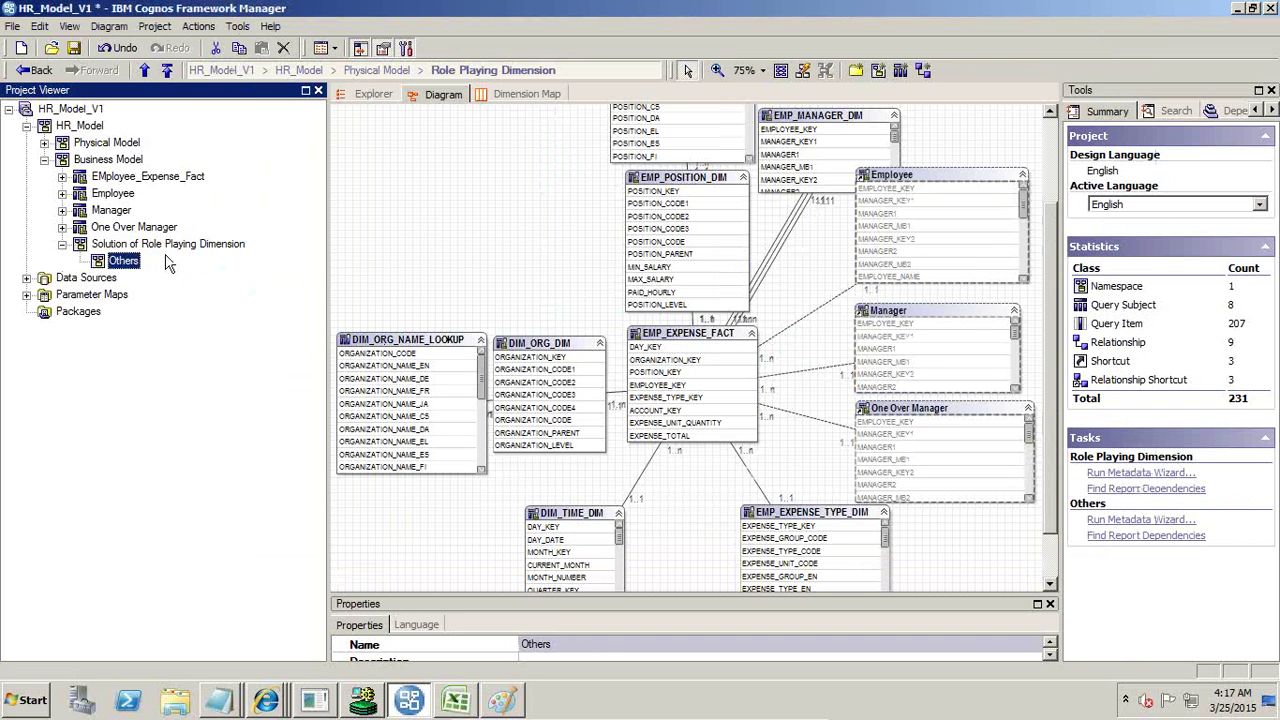
# - Move the four query subjects into Others and place Others directly under Business Model
pyautogui.click(120, 180)
pyautogui.keyDown('shift'); pyautogui.click(108, 228); pyautogui.keyUp('shift')
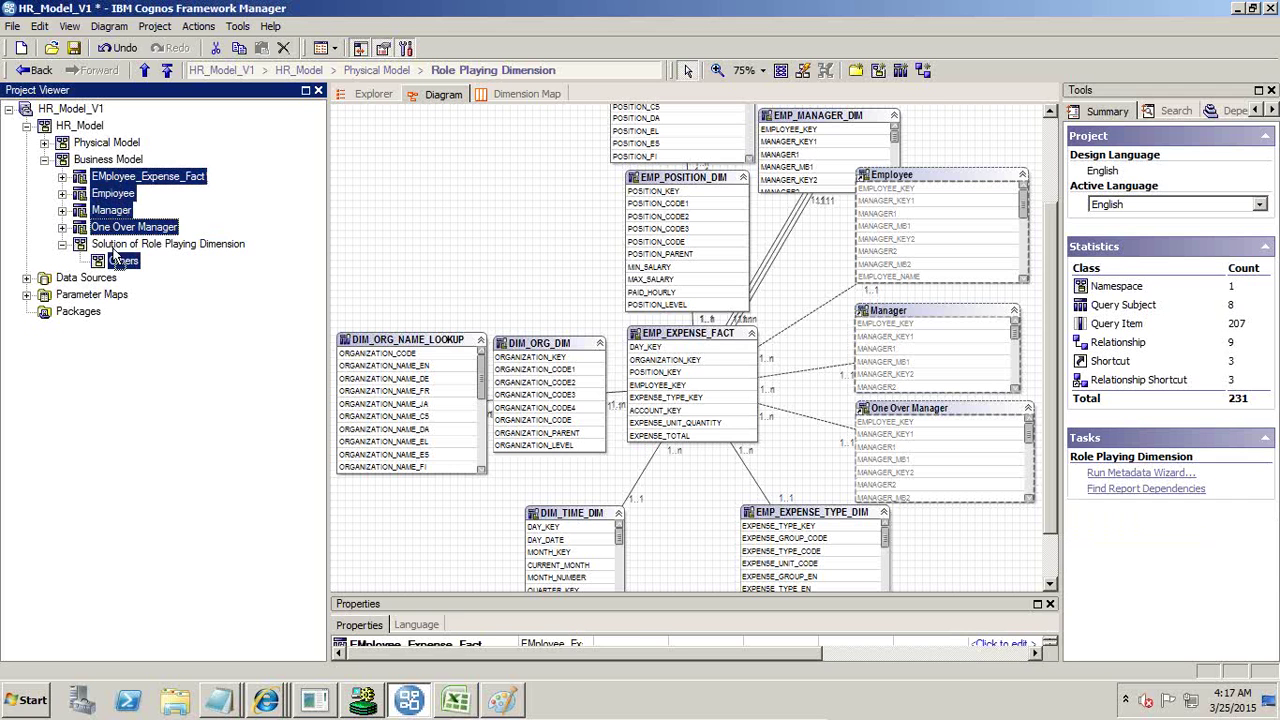
pyautogui.moveTo(115, 272); pyautogui.dragTo(118, 262)
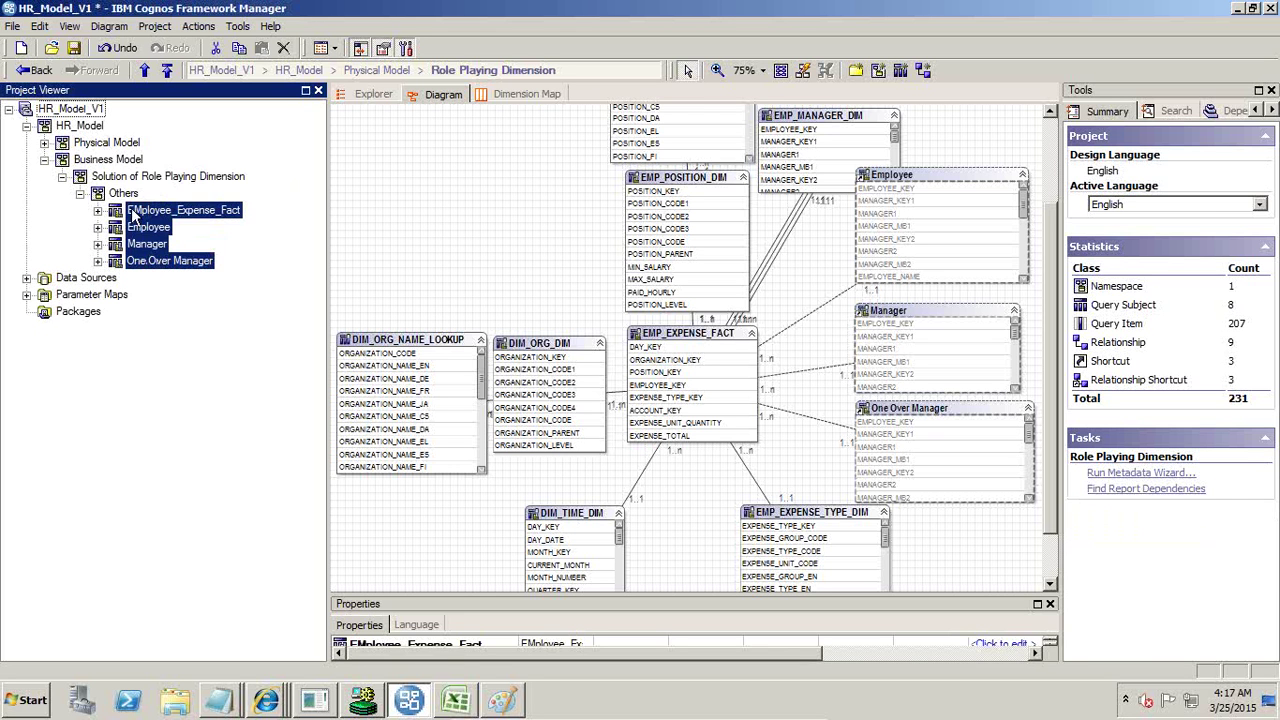
pyautogui.moveTo(123, 193); pyautogui.dragTo(112, 168)
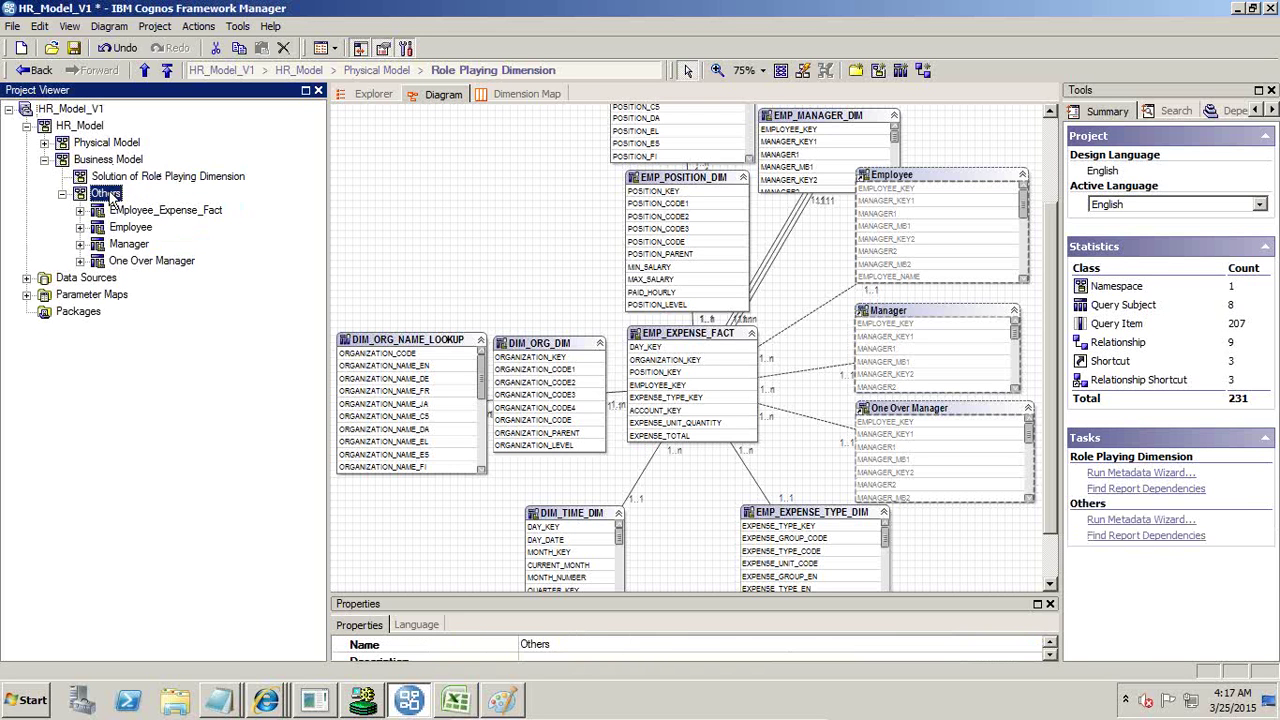
pyautogui.click(143, 178)
pyautogui.click(62, 193)
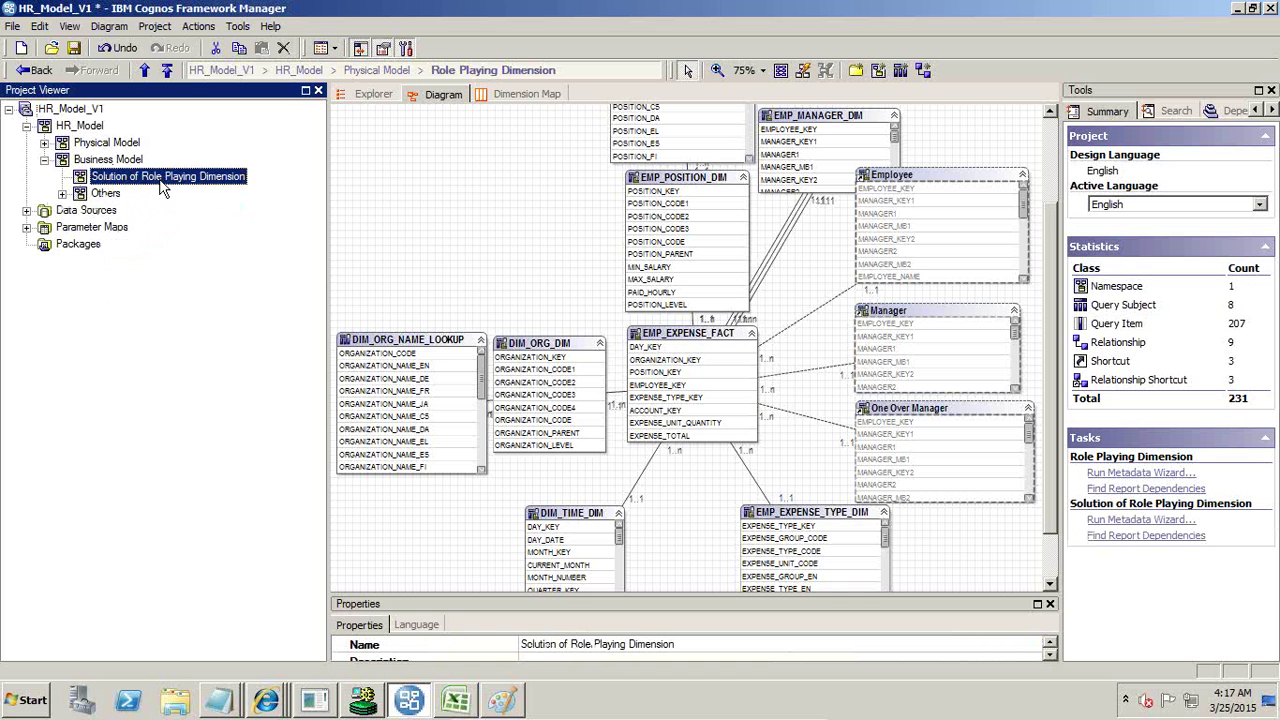
# - Create query subject Fact_Employee_Expense holding all eight EMP_EXPENSE_FACT items from Role Playing Dimension
pyautogui.rightClick(160, 181)
pyautogui.moveTo(254, 198)
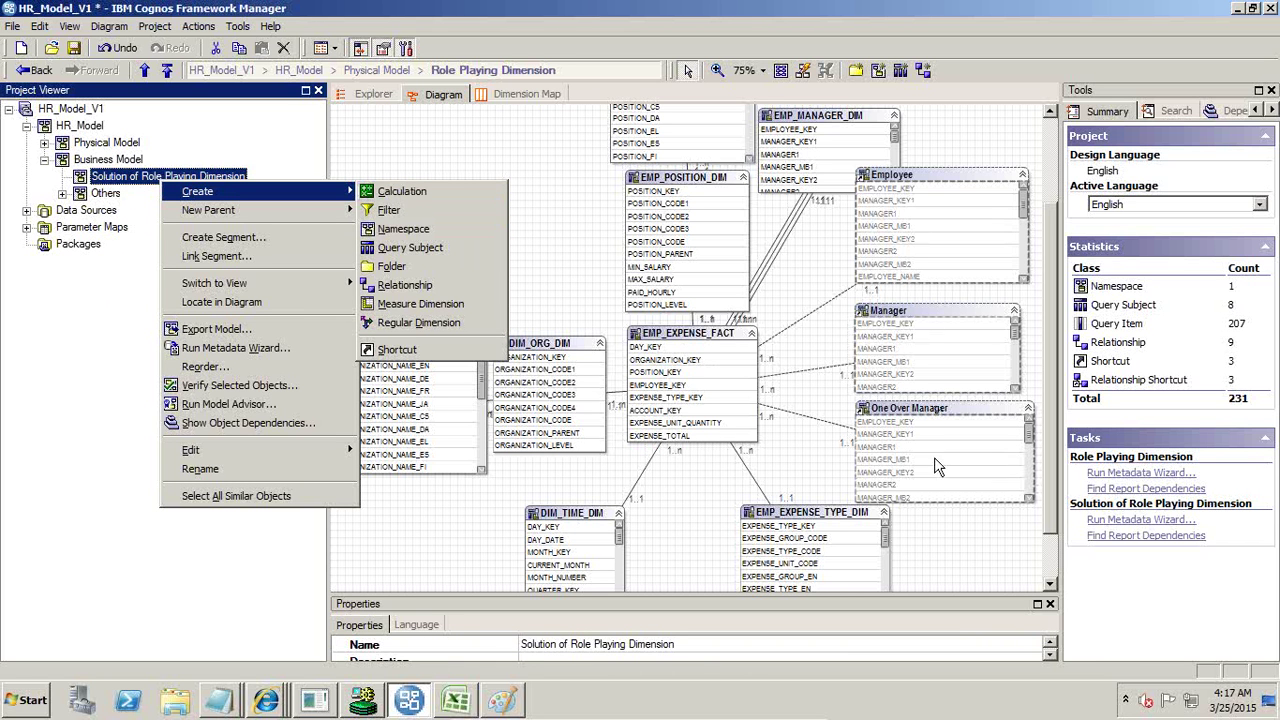
pyautogui.click(415, 254)
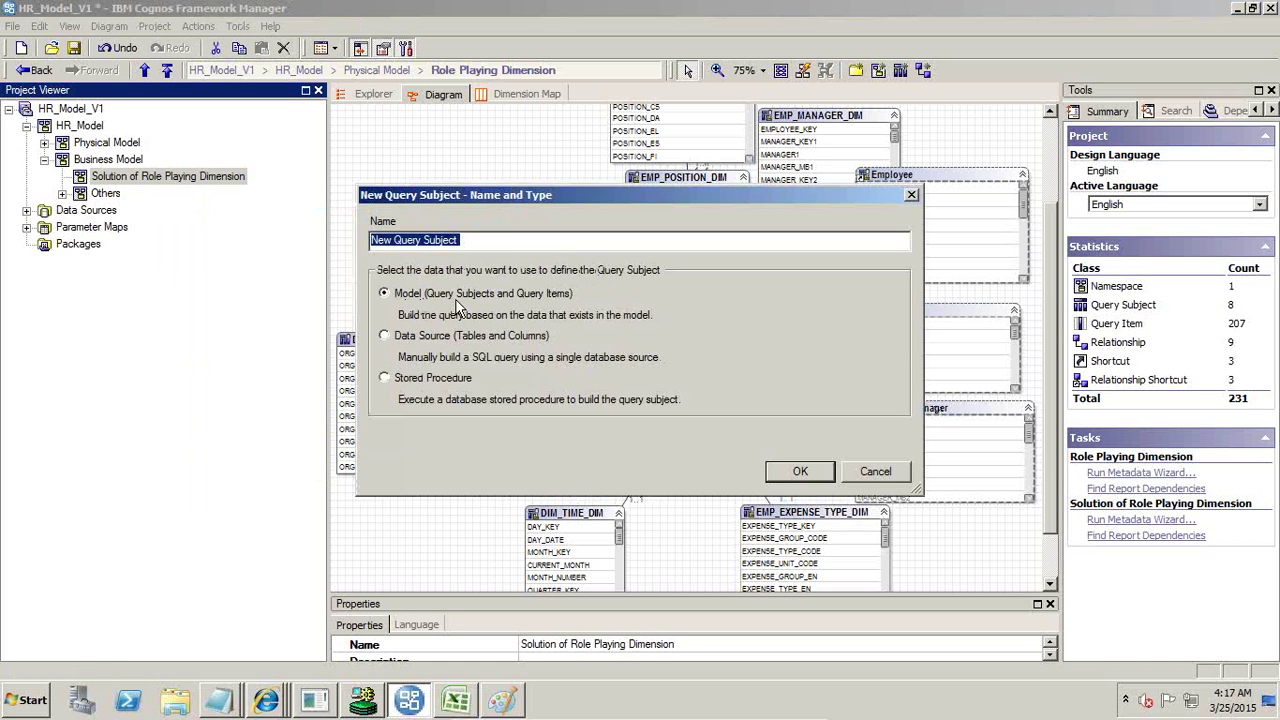
pyautogui.moveTo(534, 196); pyautogui.dragTo(654, 391)
pyautogui.write('Fact_Employee_Expense')
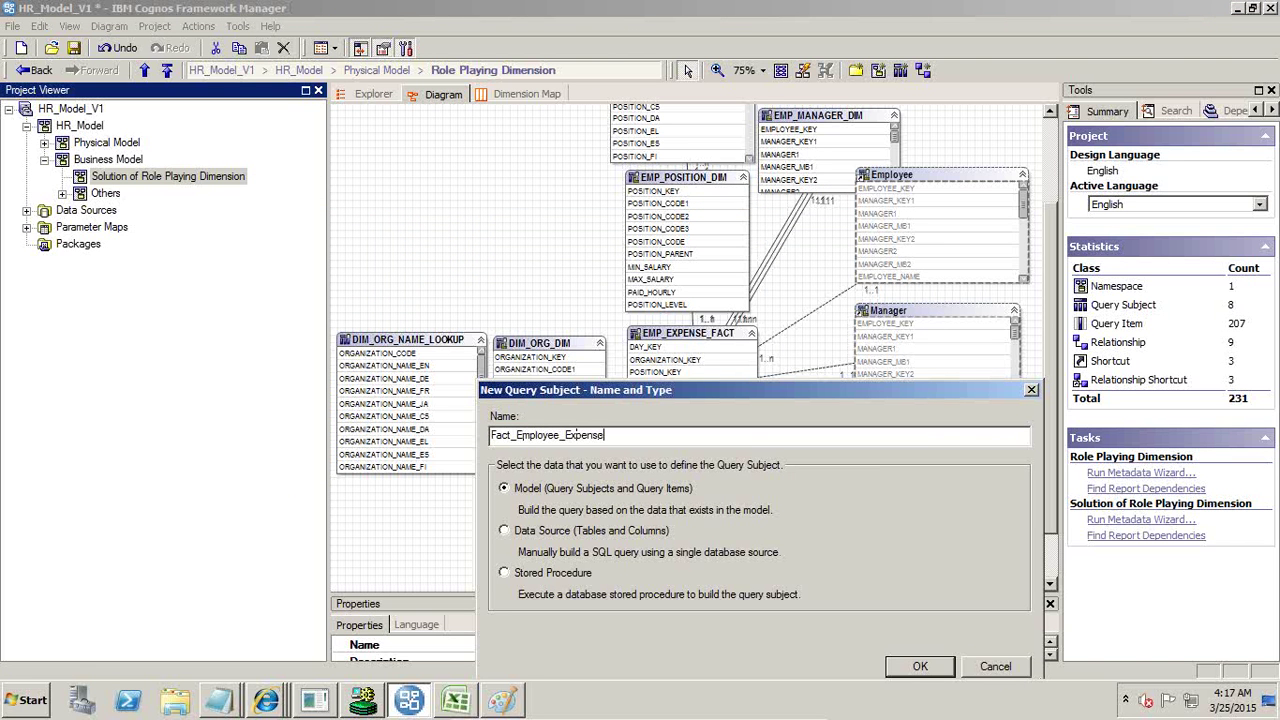
pyautogui.press('Return')
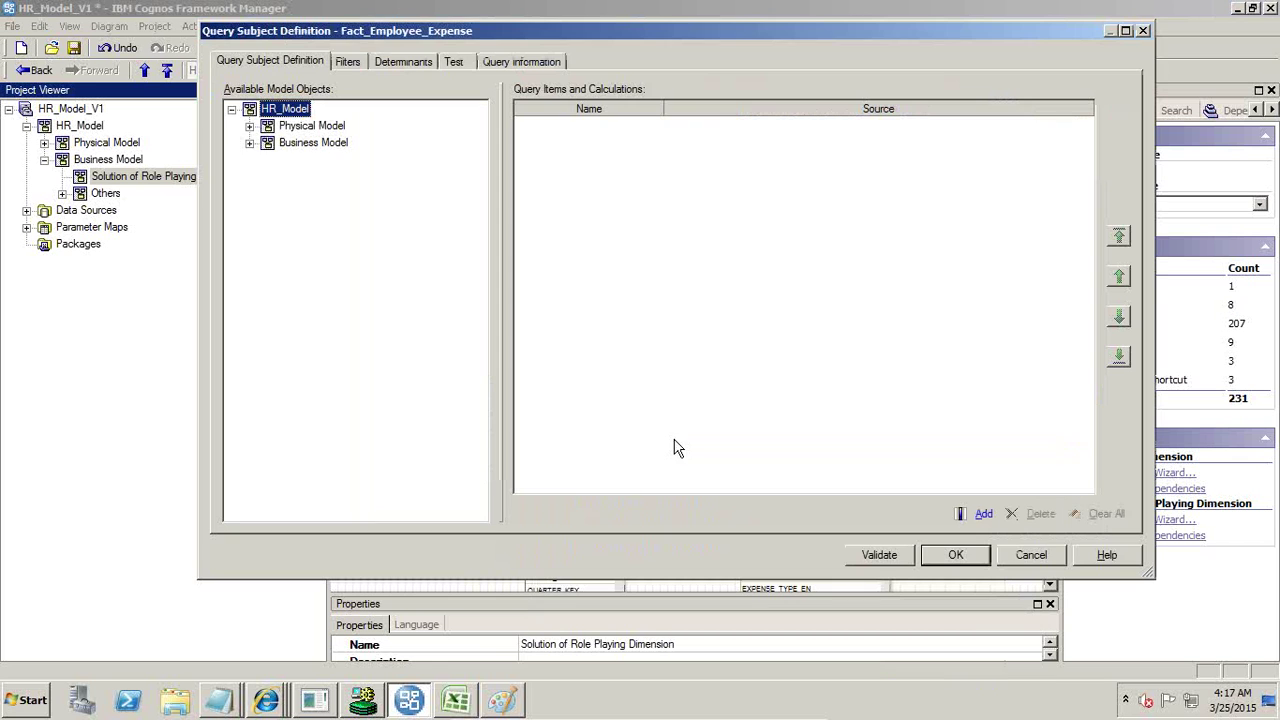
pyautogui.click(249, 126)
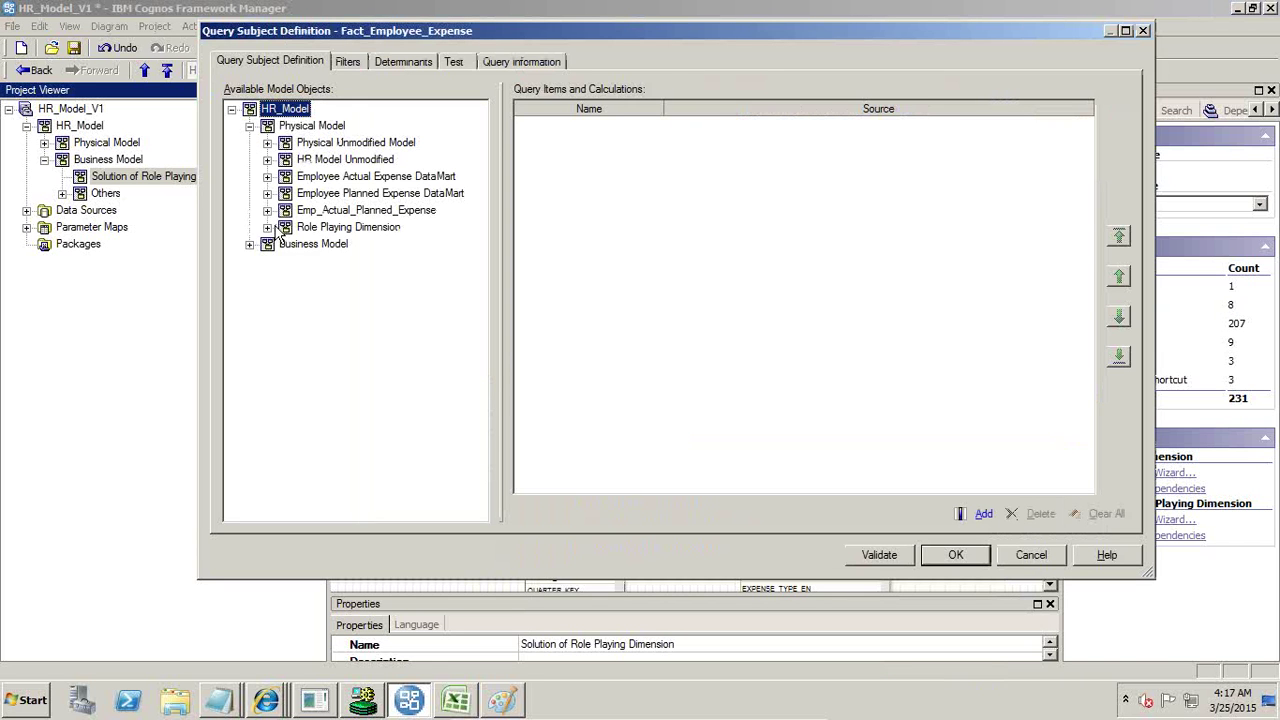
pyautogui.click(267, 227)
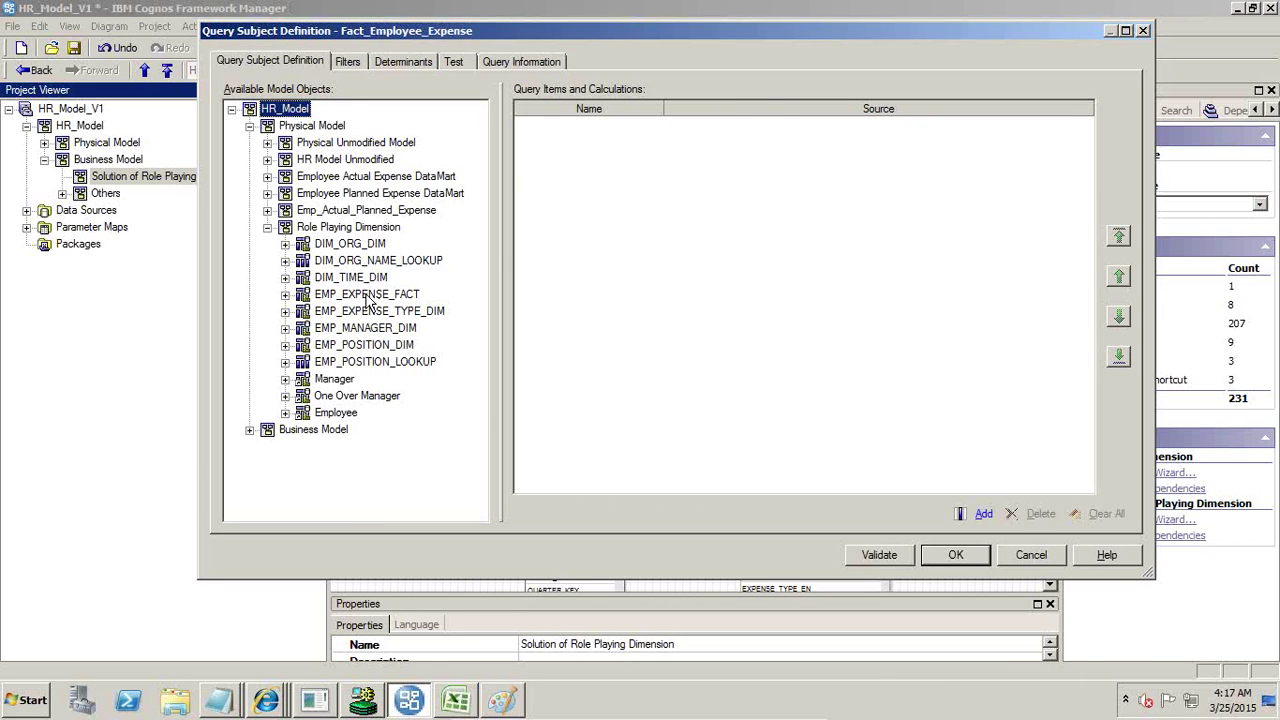
pyautogui.moveTo(368, 297); pyautogui.dragTo(620, 290)
pyautogui.click(957, 556)
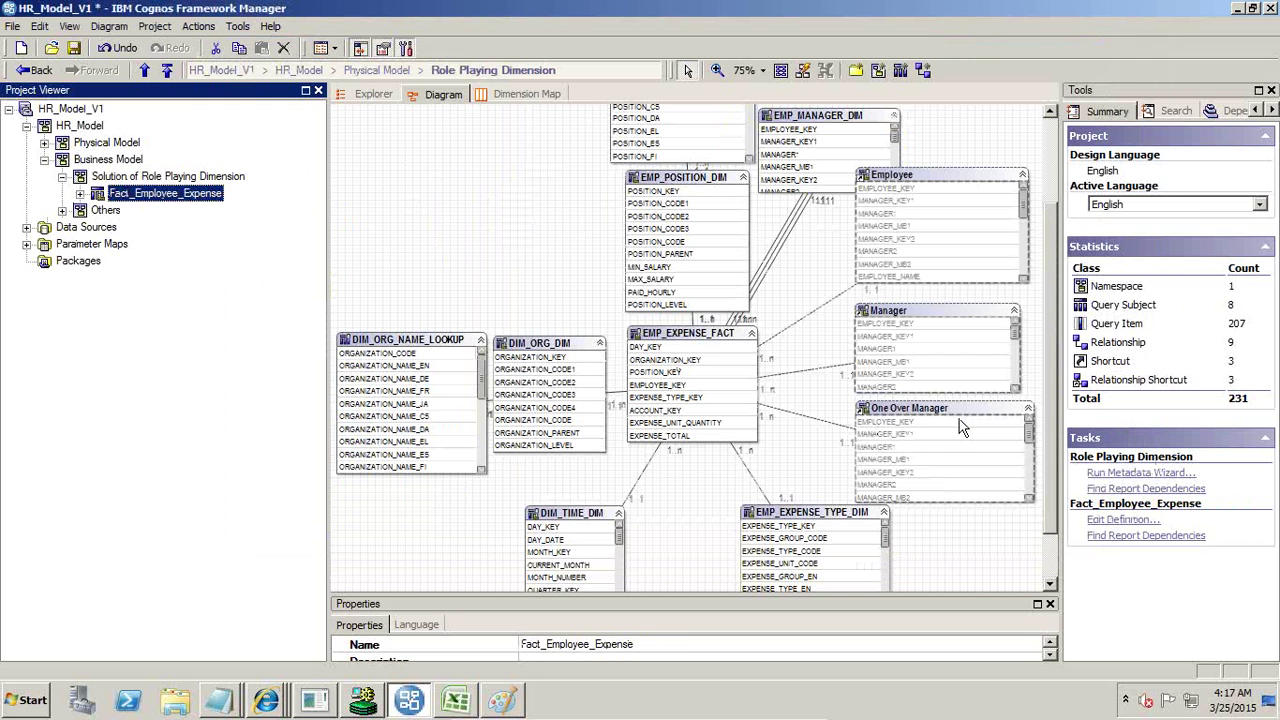
# - Start a new model query subject named Employee in Solution of Role Playing Dimension
pyautogui.click(840, 118)
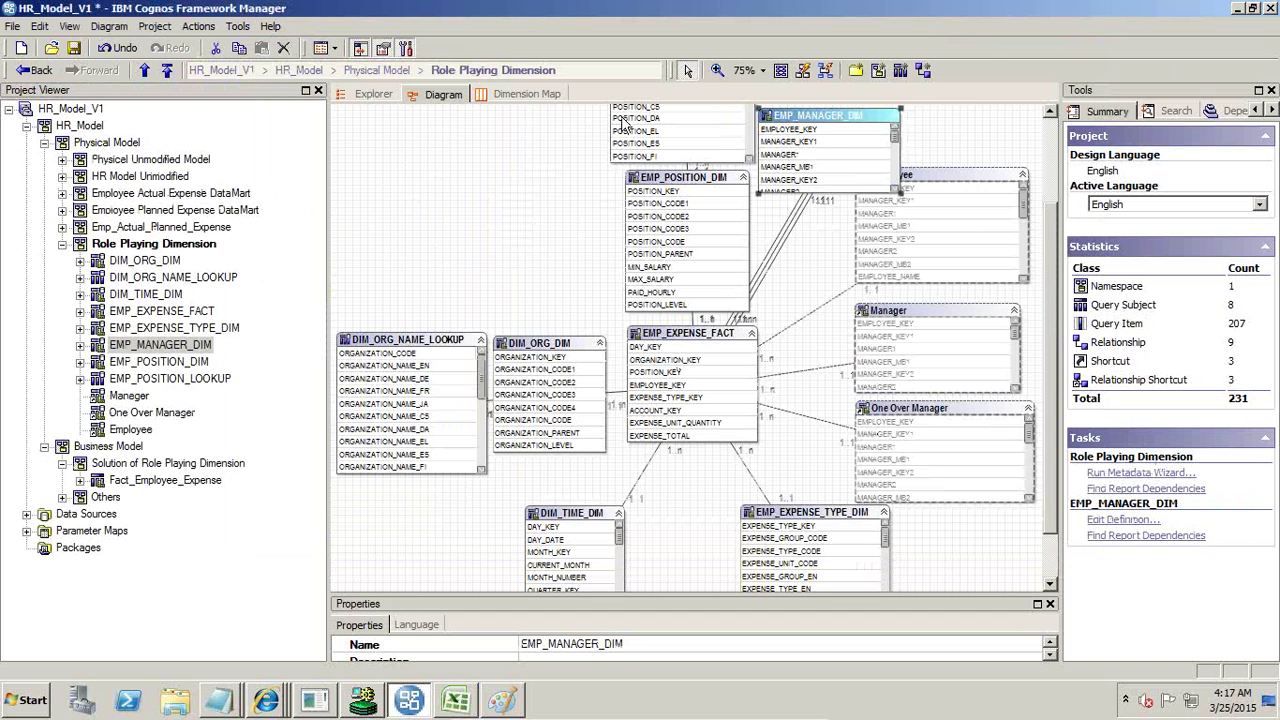
pyautogui.click(62, 243)
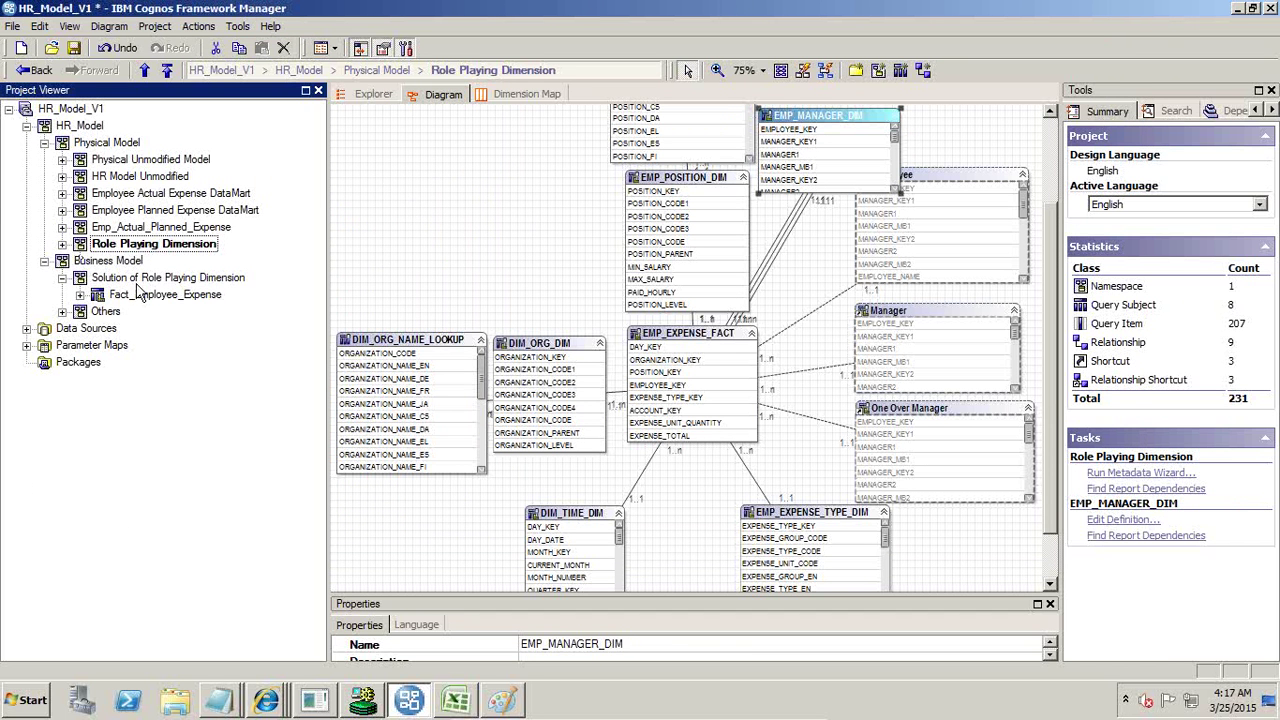
pyautogui.rightClick(141, 283)
pyautogui.moveTo(178, 290)
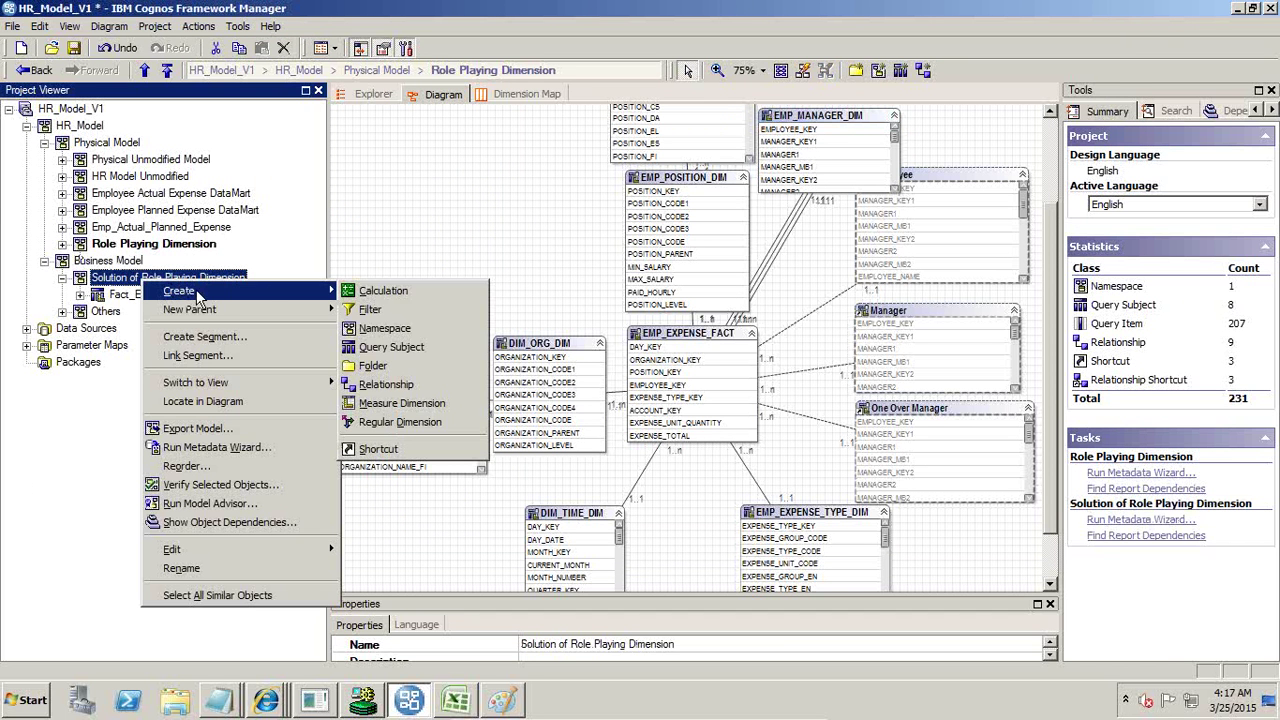
pyautogui.click(411, 348)
pyautogui.write('Employee')
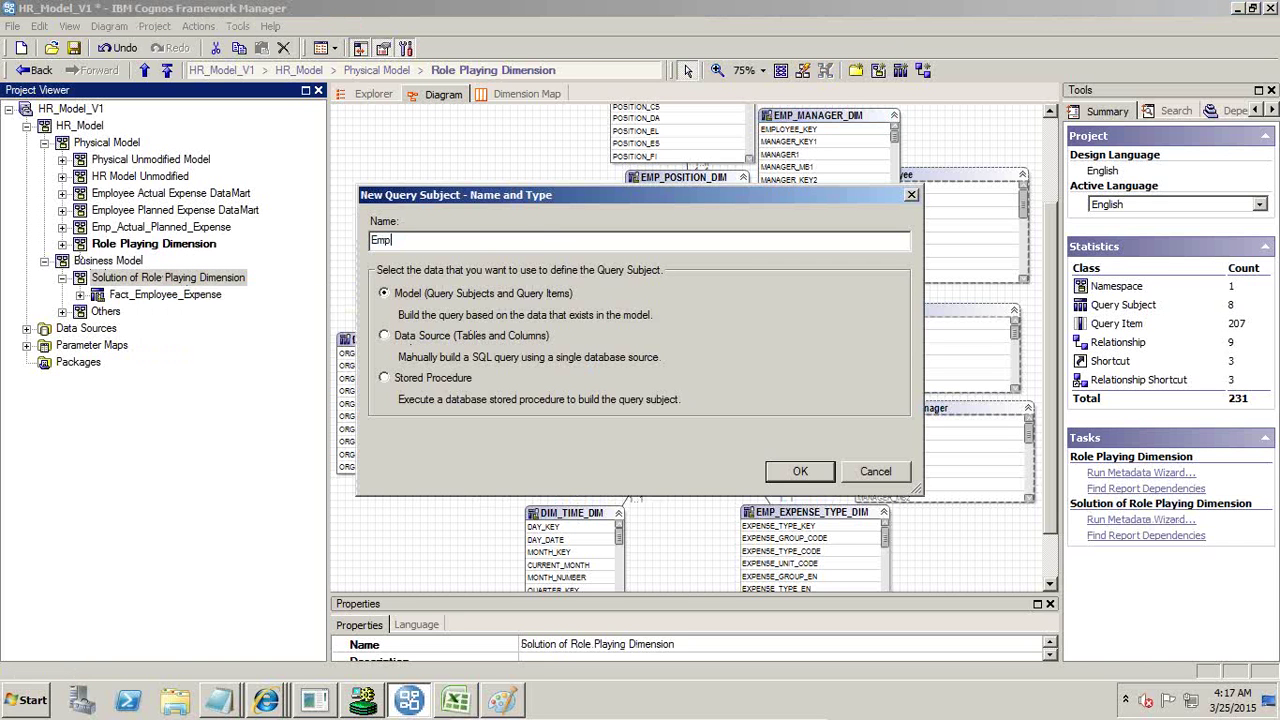
pyautogui.click(800, 471)
# - Fill Employee with every EMP_MANAGER_DIM column and confirm the definition
pyautogui.click(249, 126)
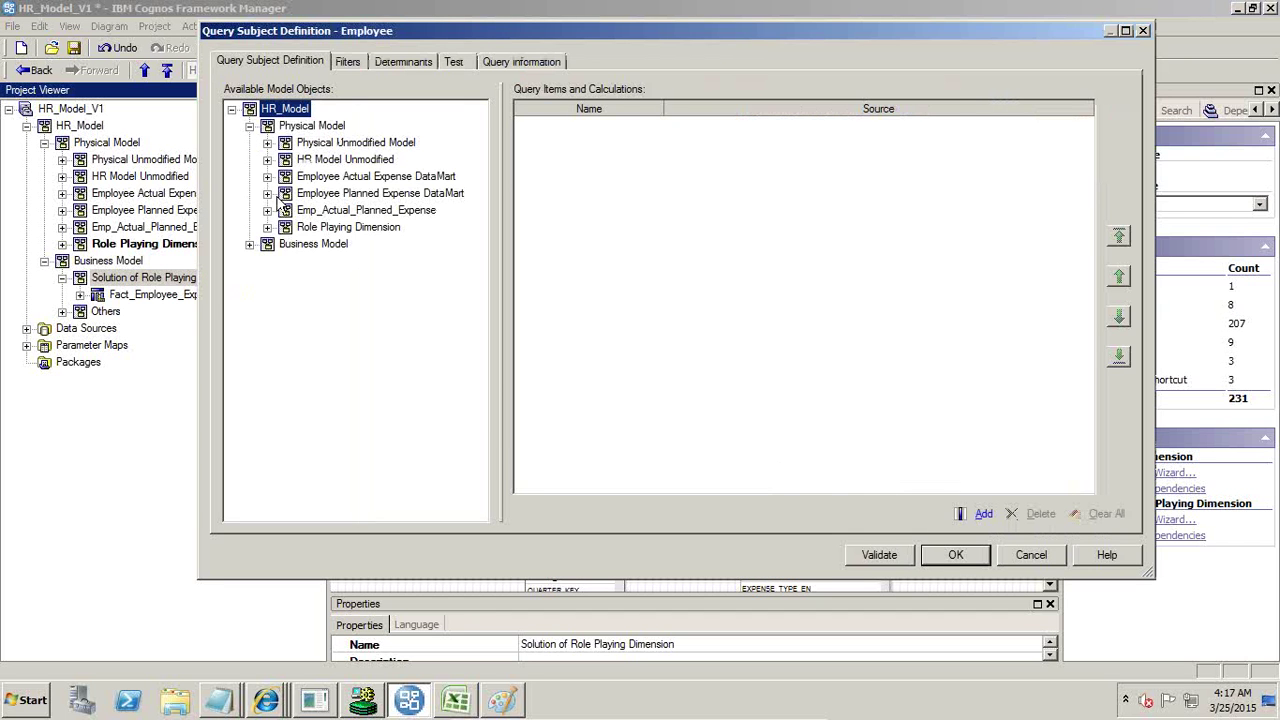
pyautogui.click(268, 227)
pyautogui.click(267, 211)
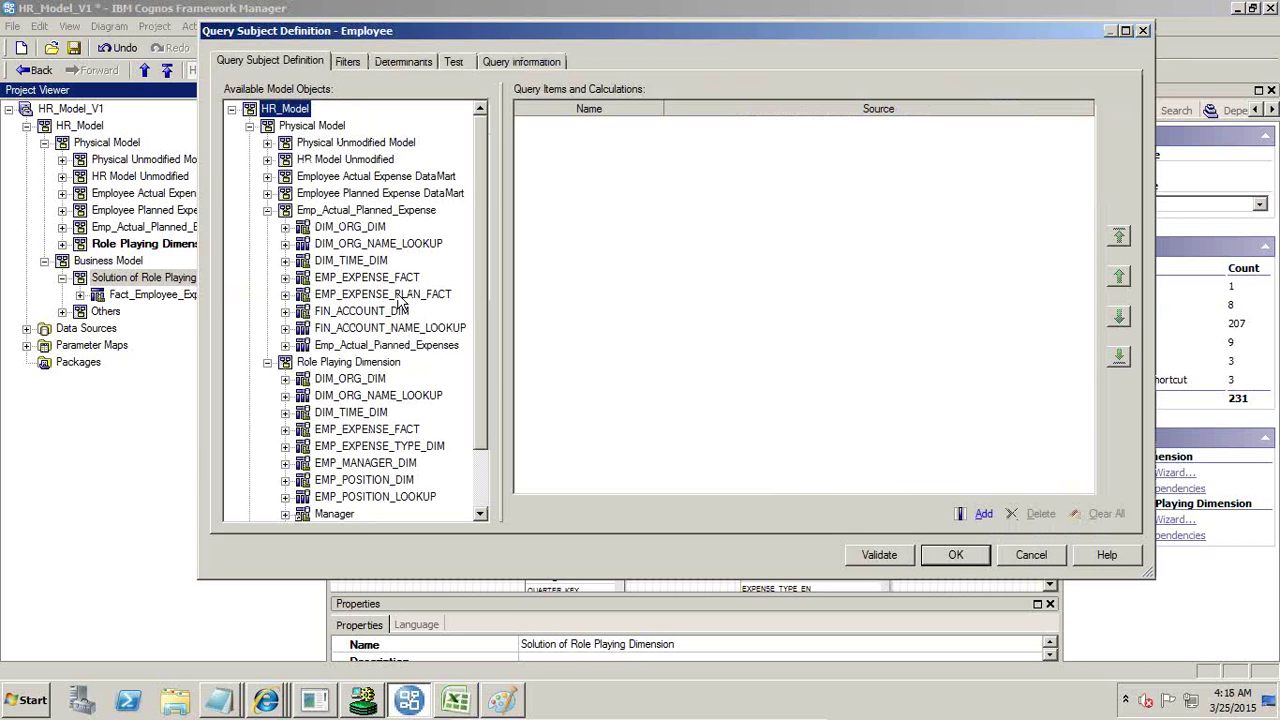
pyautogui.click(267, 211)
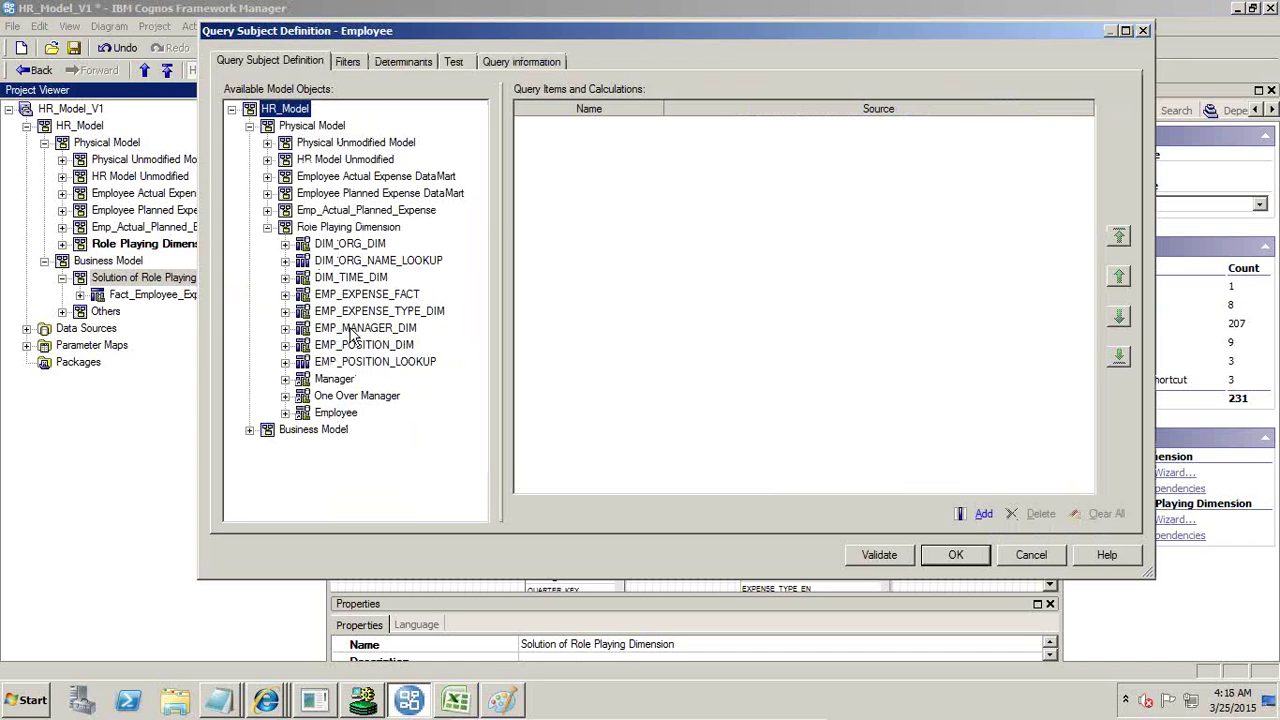
pyautogui.moveTo(352, 336); pyautogui.dragTo(893, 449)
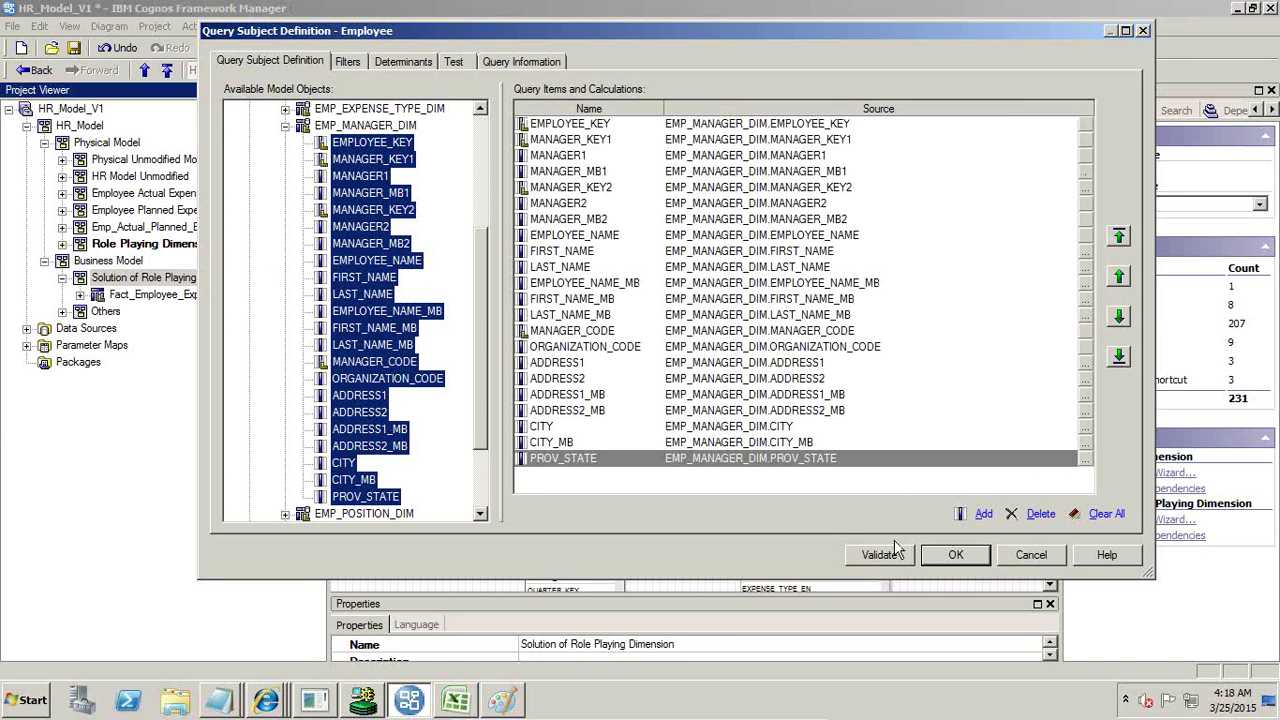
pyautogui.click(955, 555)
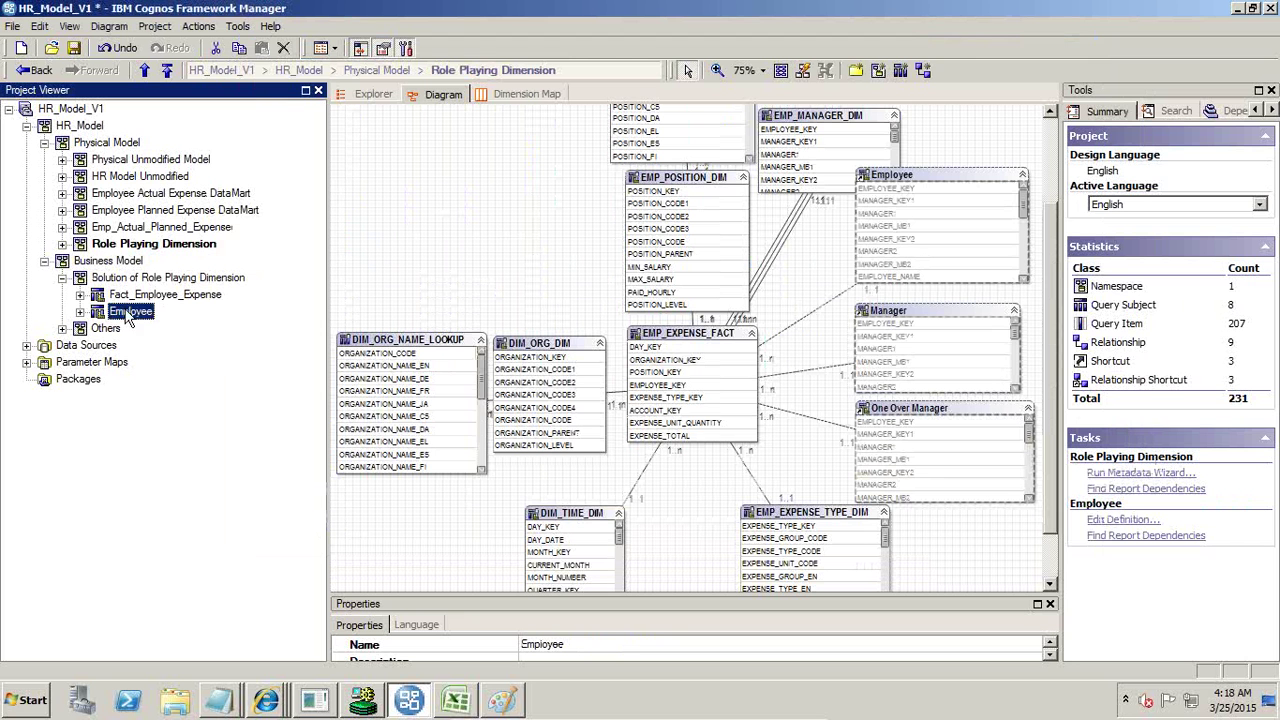
pyautogui.rightClick(108, 280)
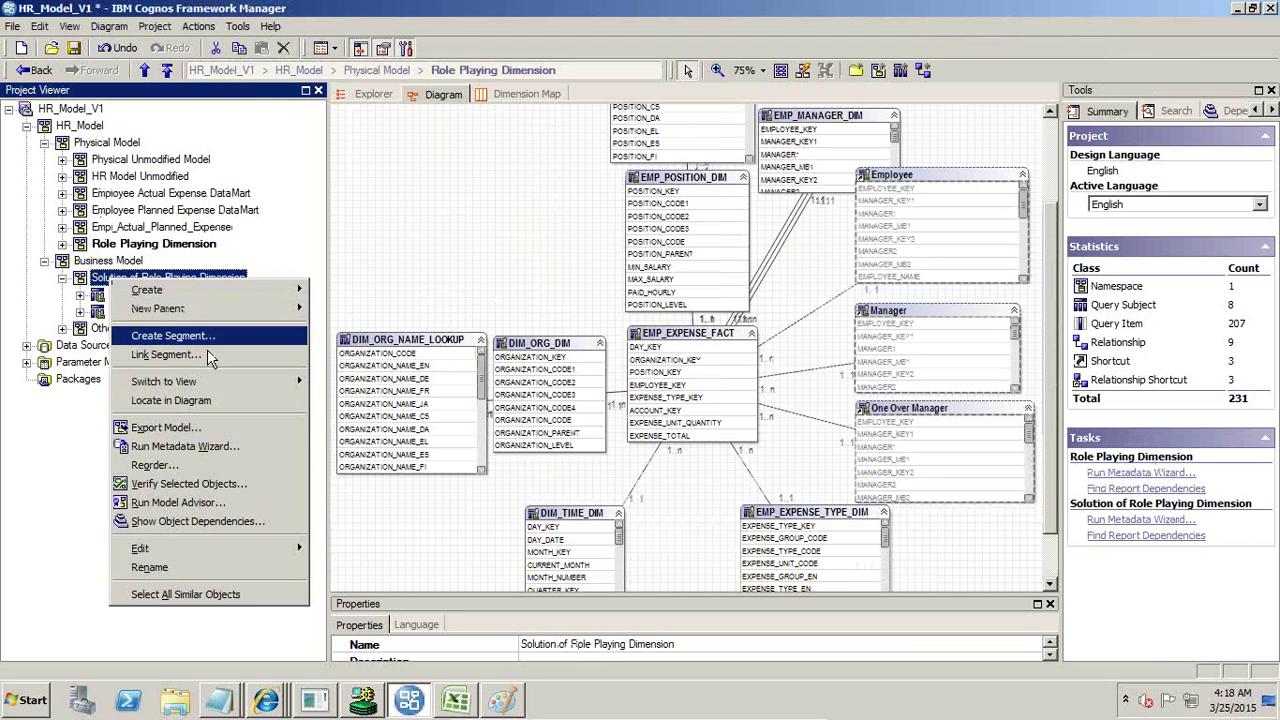
# - Switch Solution of Role Playing Dimension to diagram view showing Fact_Employee_Expense and Employee
pyautogui.moveTo(200, 381)
pyautogui.click(345, 400)
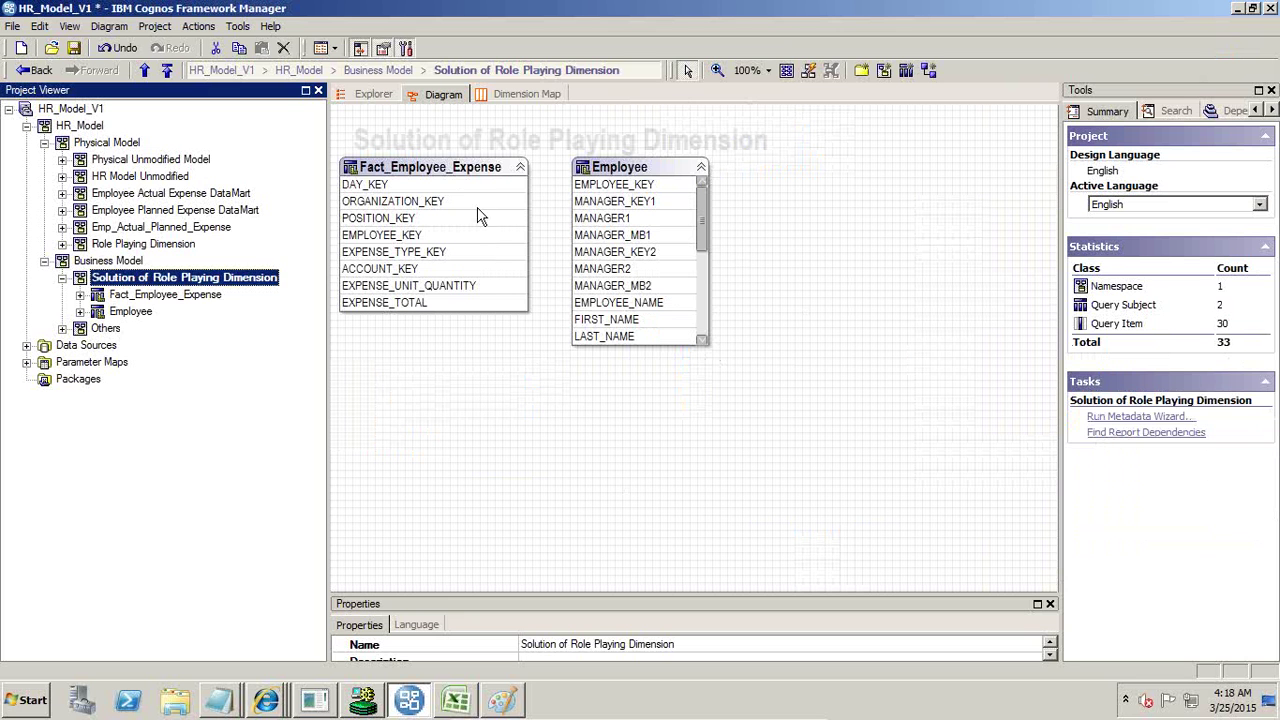
pyautogui.click(485, 170)
pyautogui.click(605, 167)
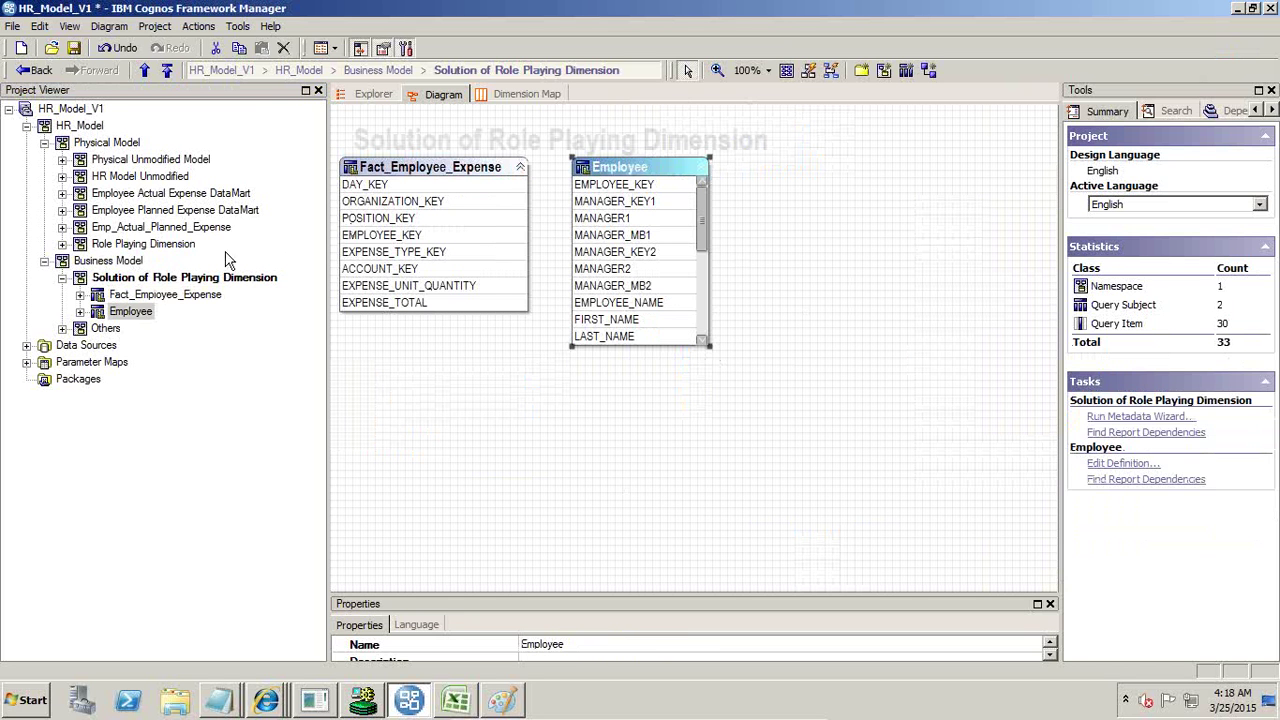
# - Create a Manager query subject from all EMP_MANAGER_DIM columns, placed right of Employee
pyautogui.rightClick(131, 283)
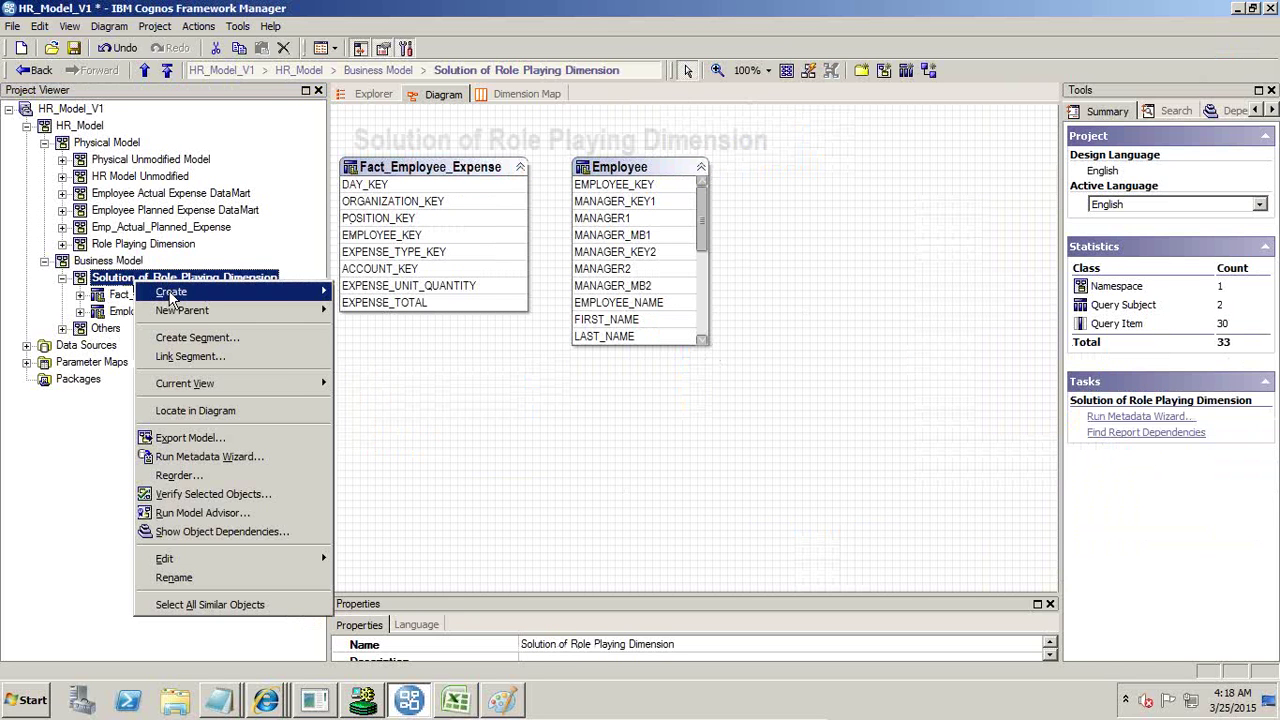
pyautogui.moveTo(174, 300)
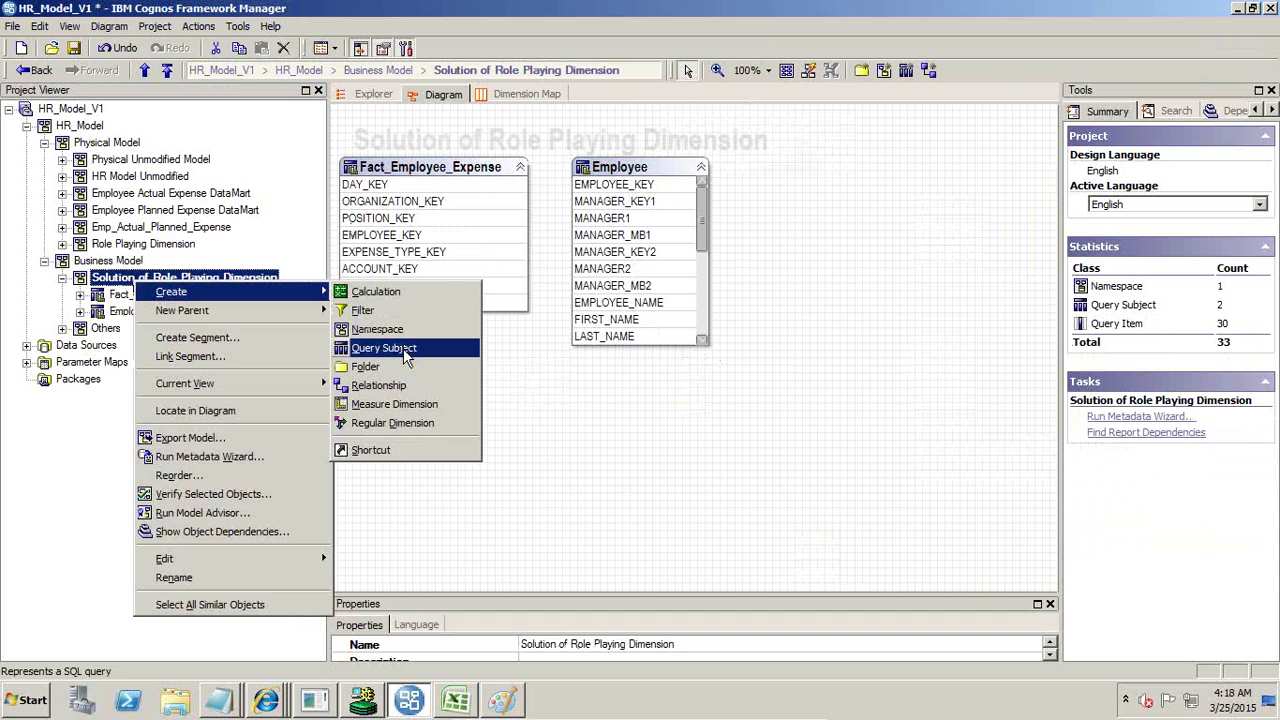
pyautogui.click(384, 348)
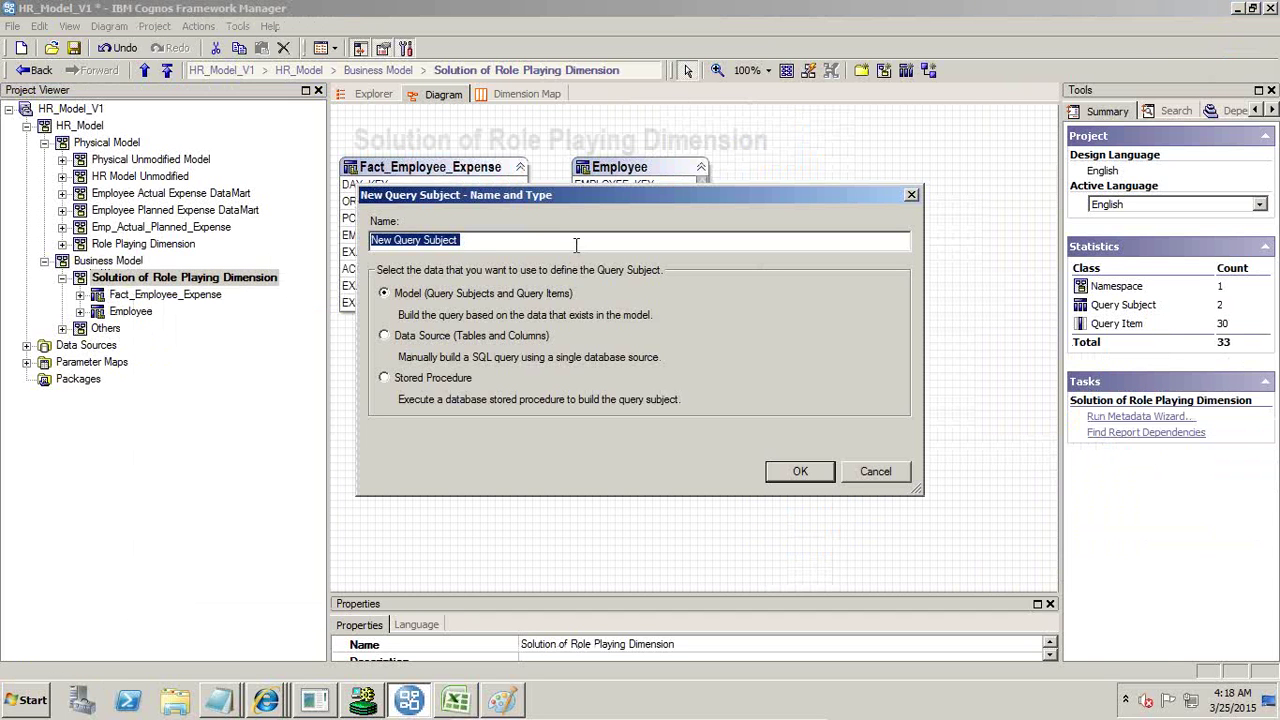
pyautogui.write('Manager')
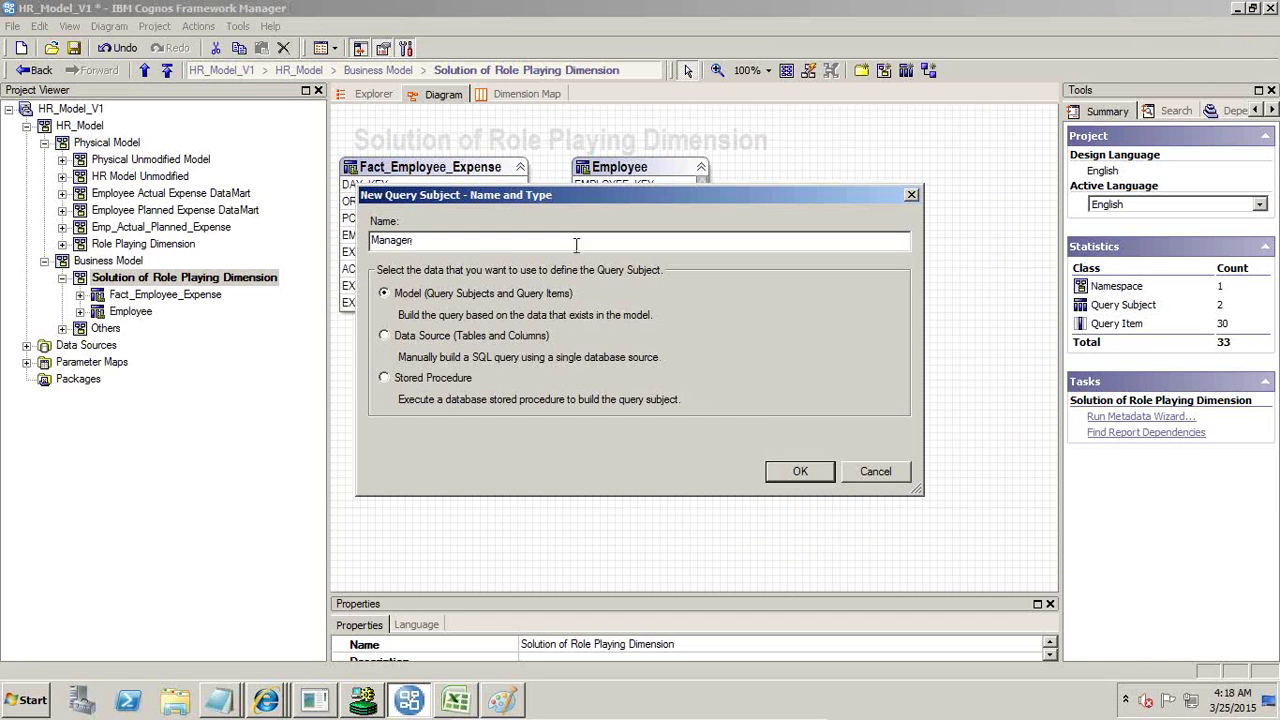
pyautogui.click(800, 472)
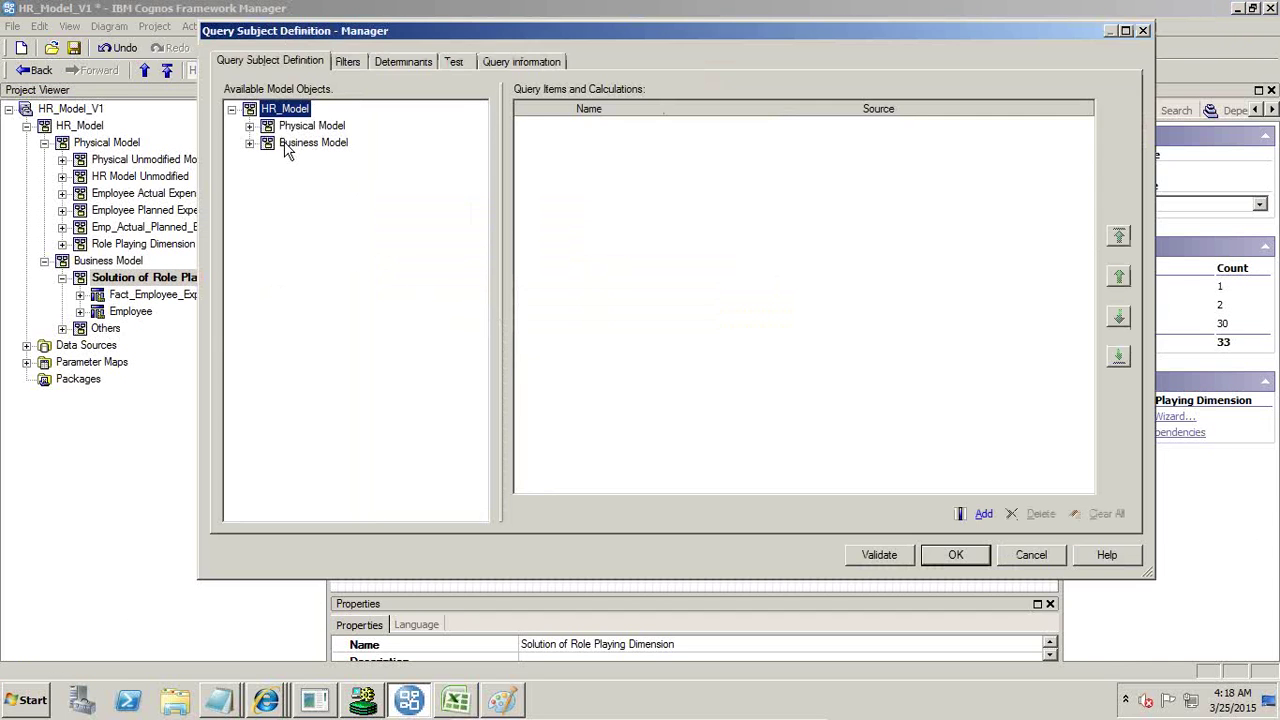
pyautogui.click(249, 126)
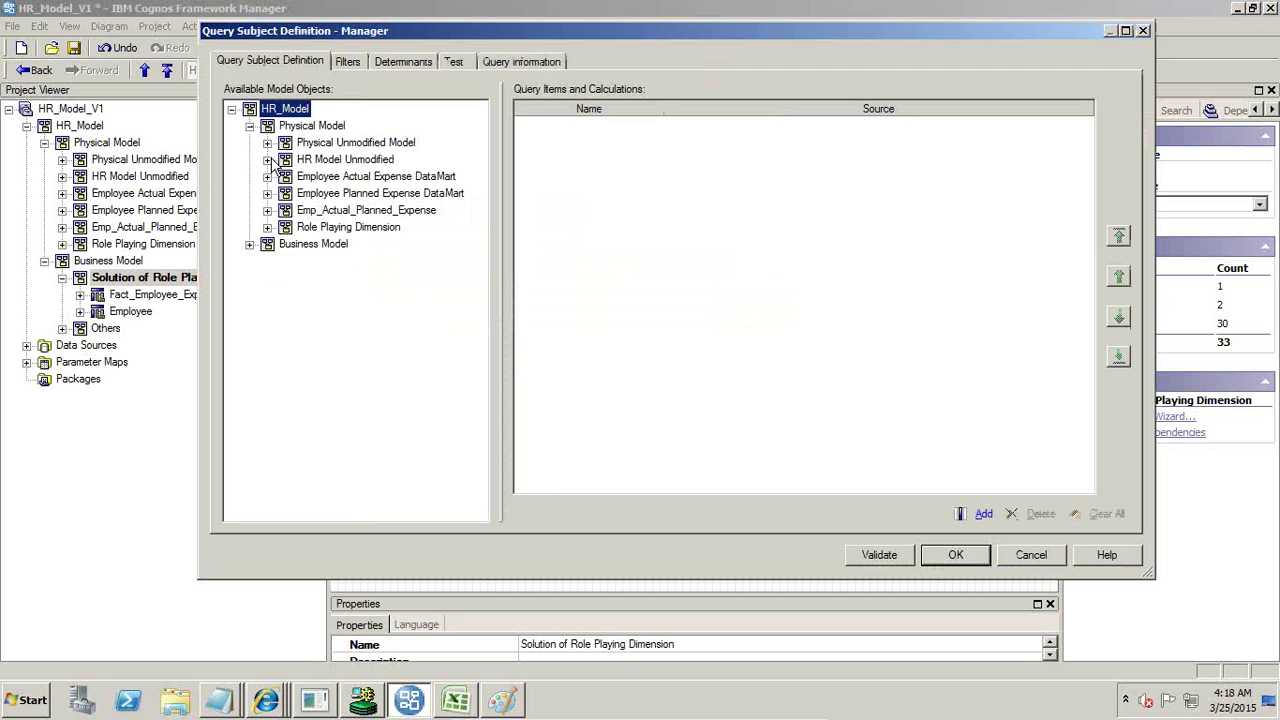
pyautogui.click(267, 227)
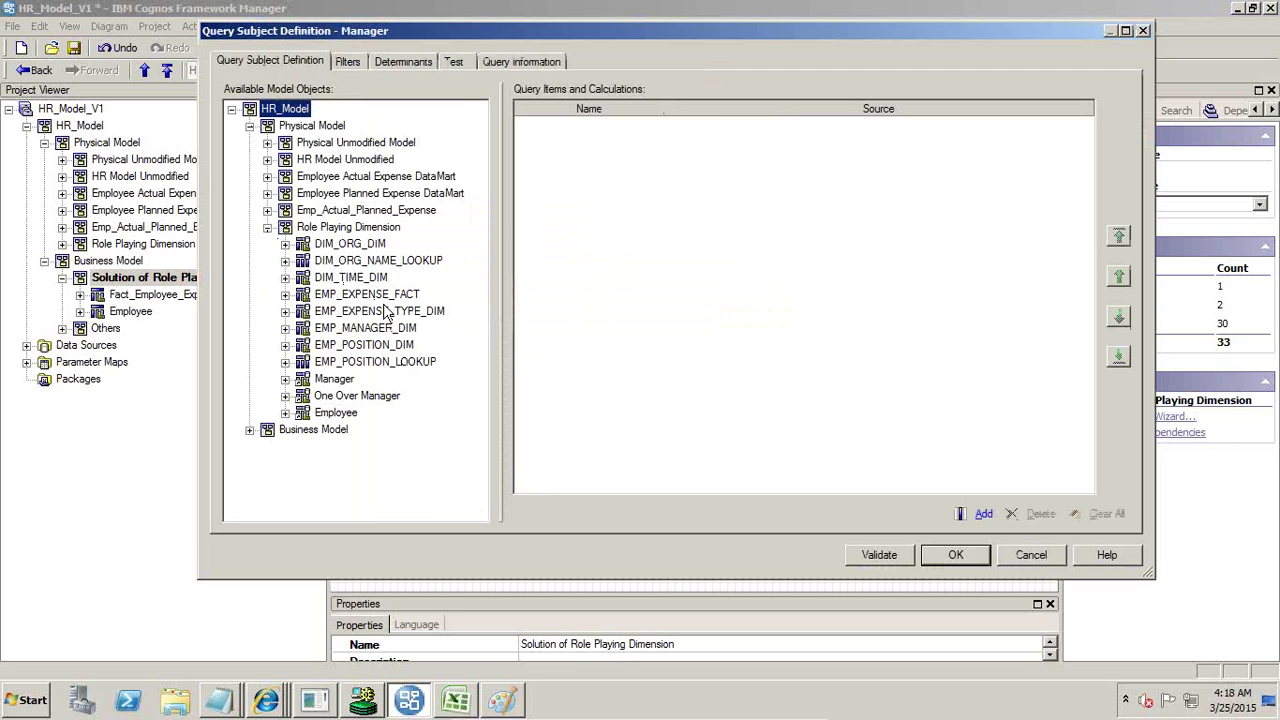
pyautogui.moveTo(375, 329); pyautogui.dragTo(685, 287)
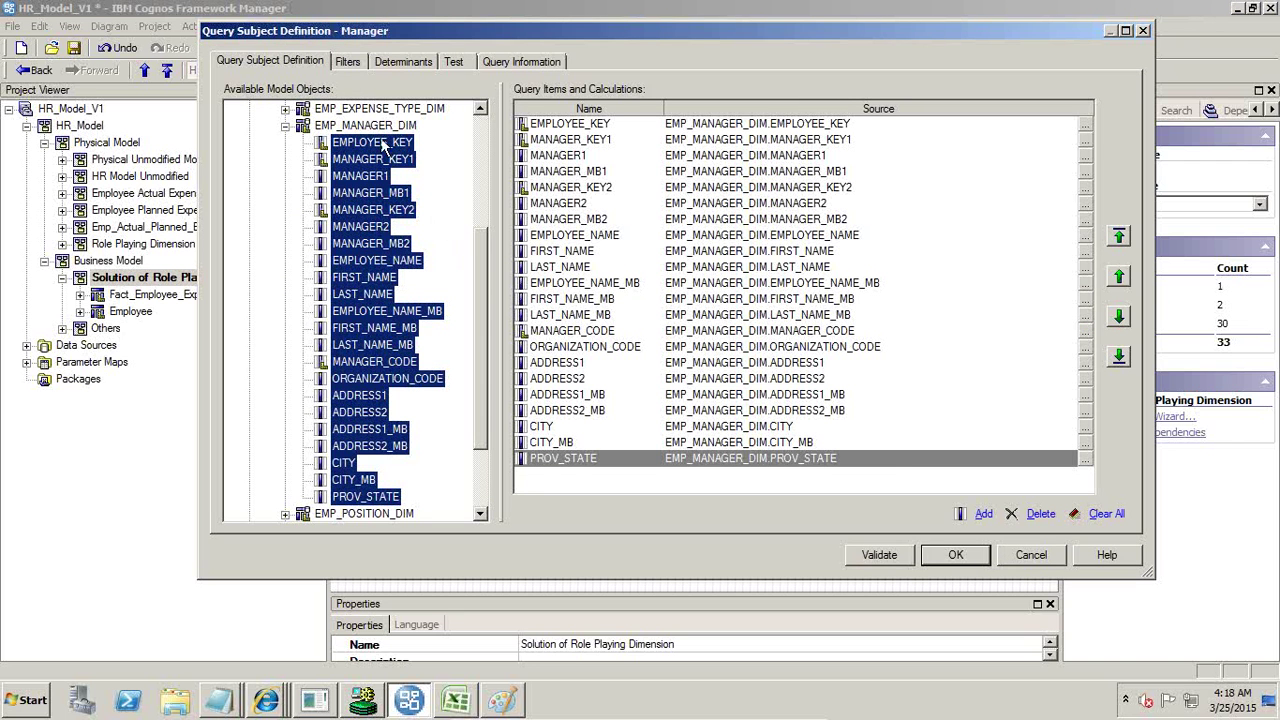
pyautogui.click(975, 561)
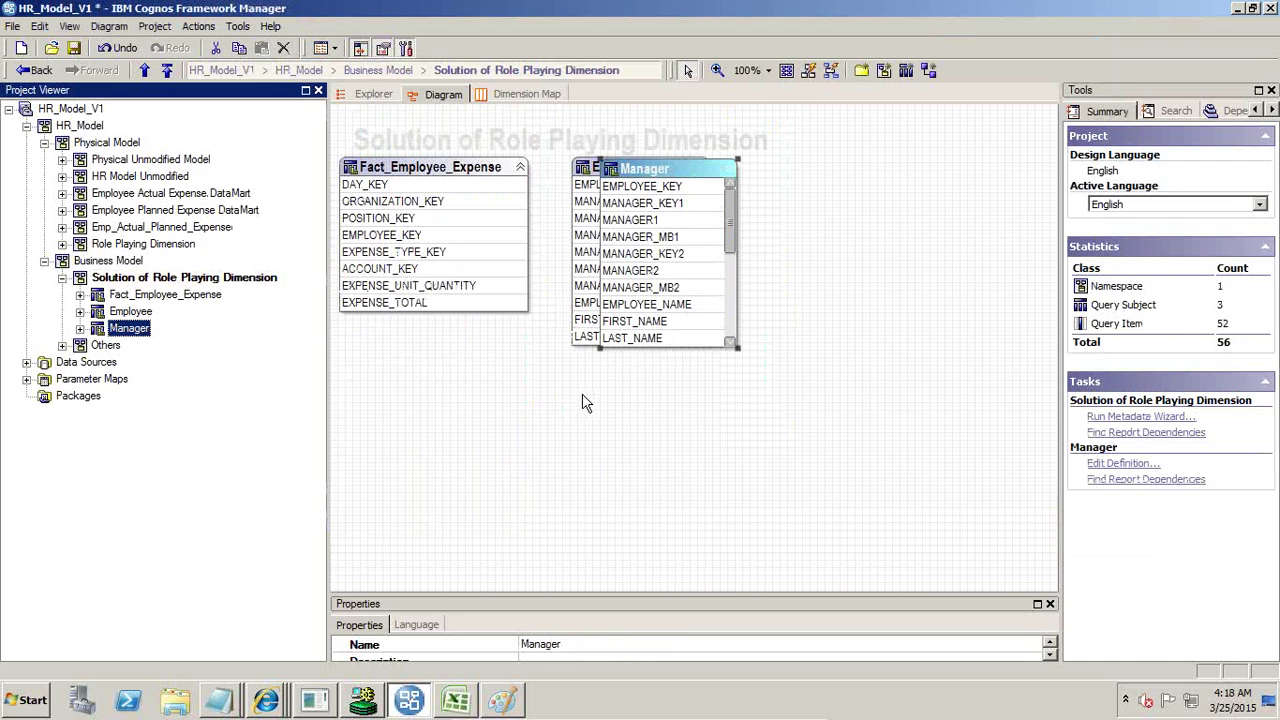
pyautogui.moveTo(670, 166); pyautogui.dragTo(886, 163)
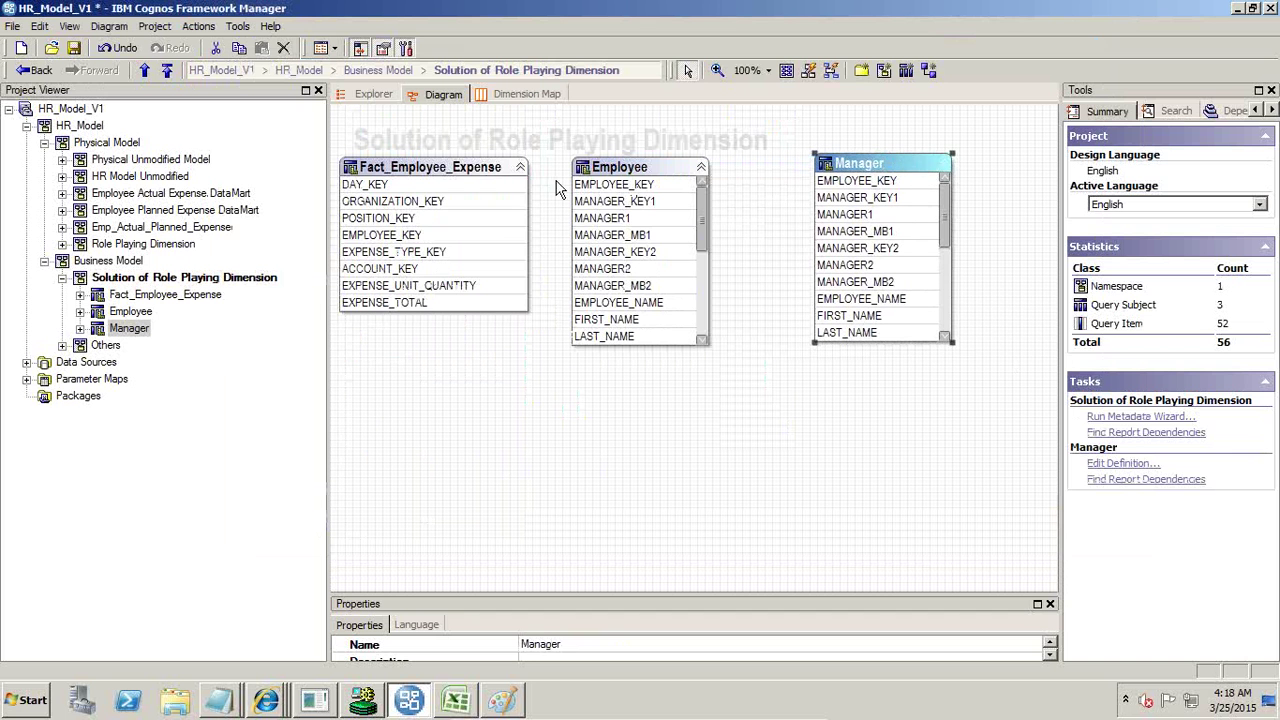
# - Create query subject 'One Over Manager' containing every EMP_MANAGER_DIM column
pyautogui.rightClick(130, 281)
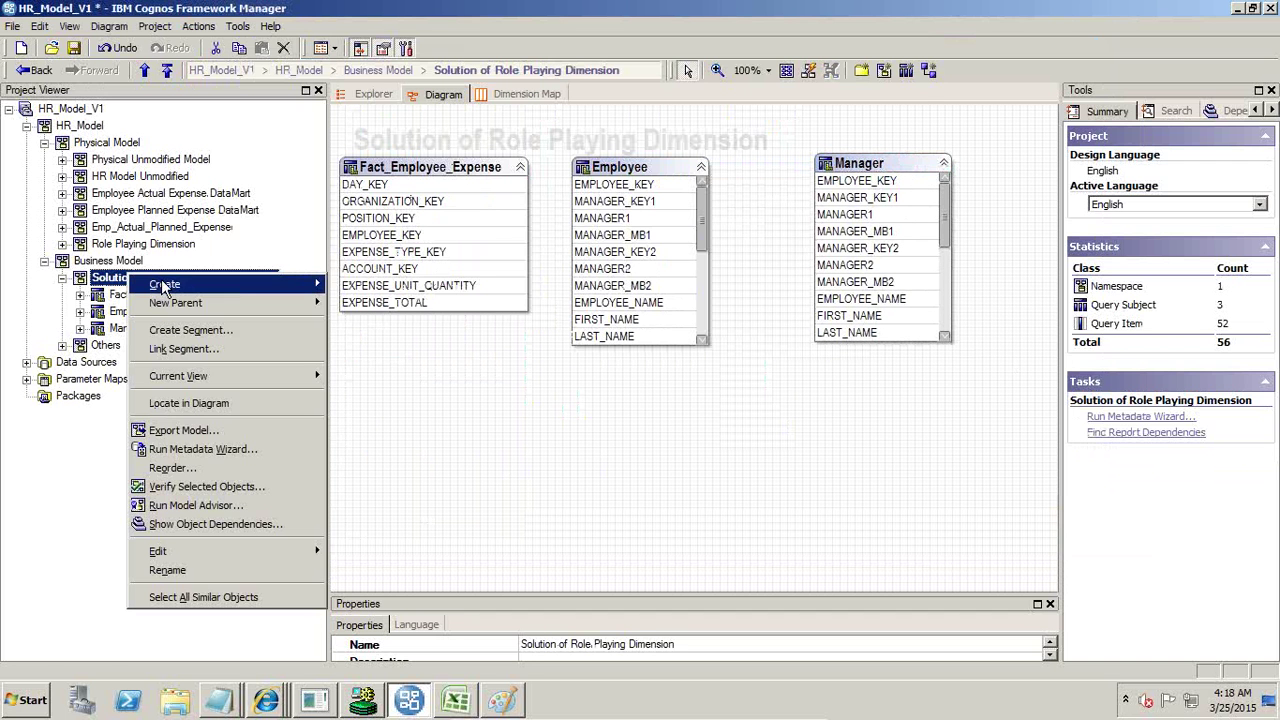
pyautogui.moveTo(244, 290)
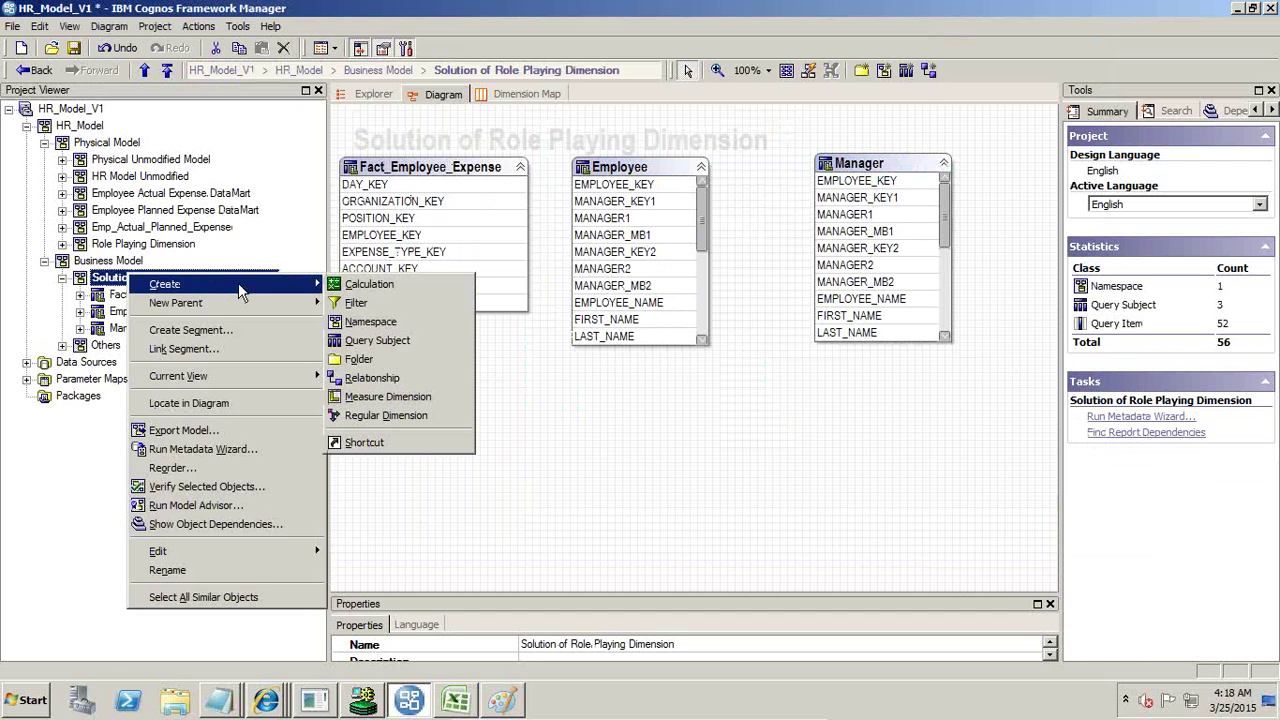
pyautogui.click(380, 341)
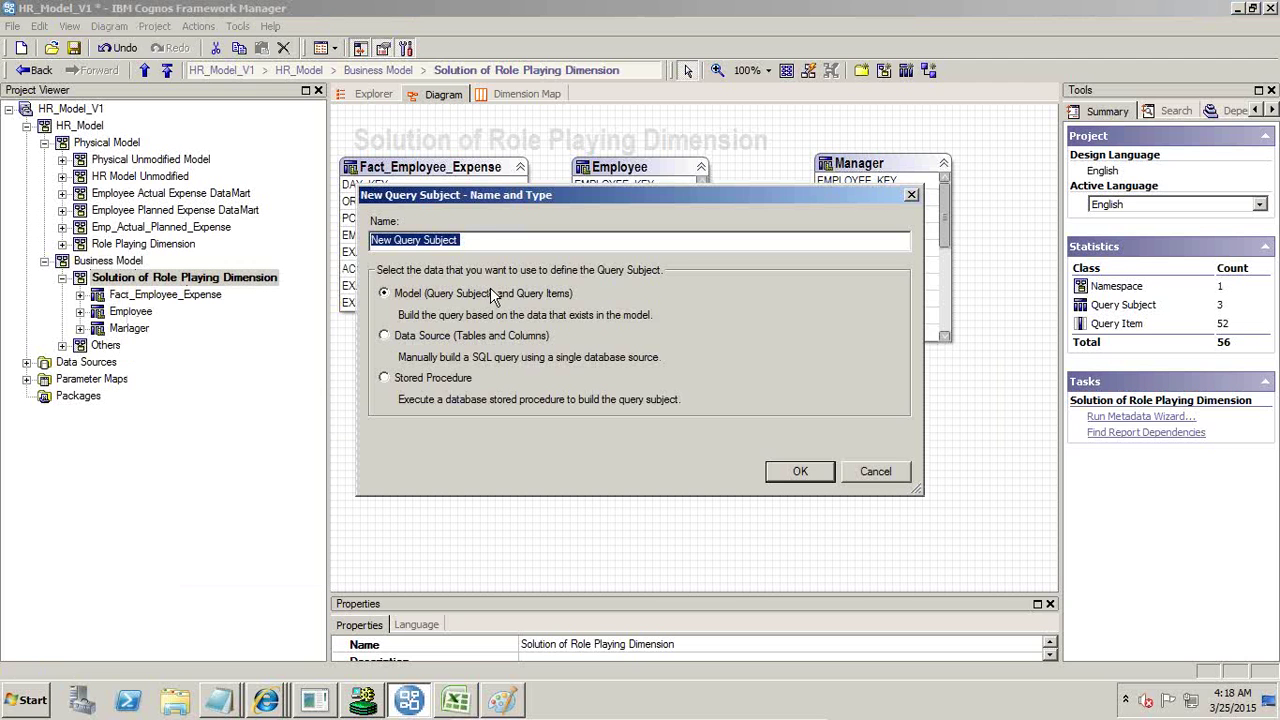
pyautogui.write('One Over Manager')
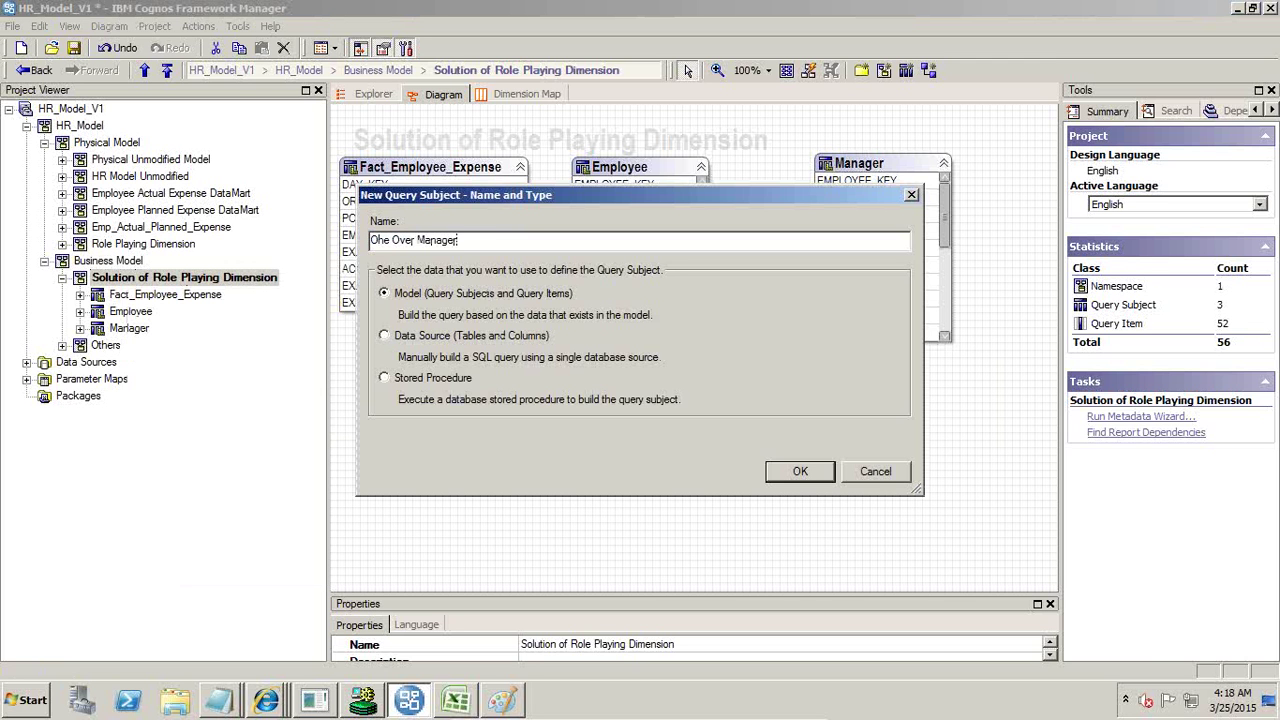
pyautogui.click(799, 472)
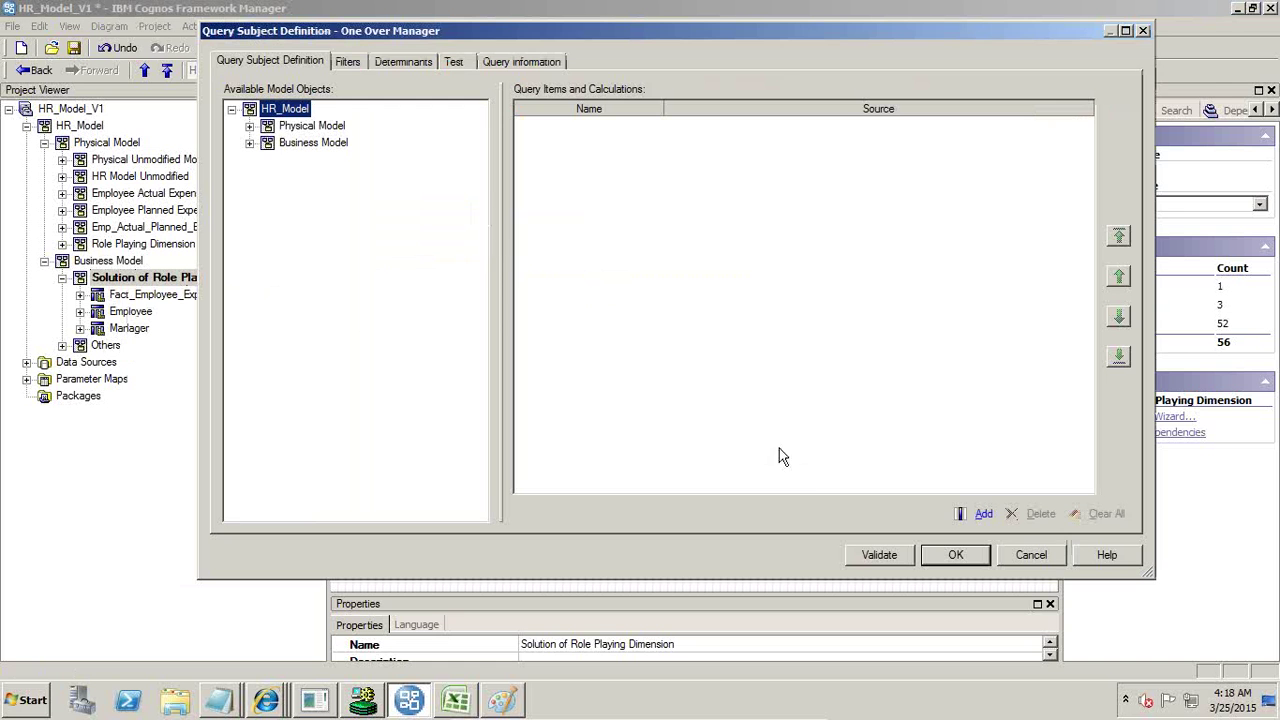
pyautogui.click(250, 127)
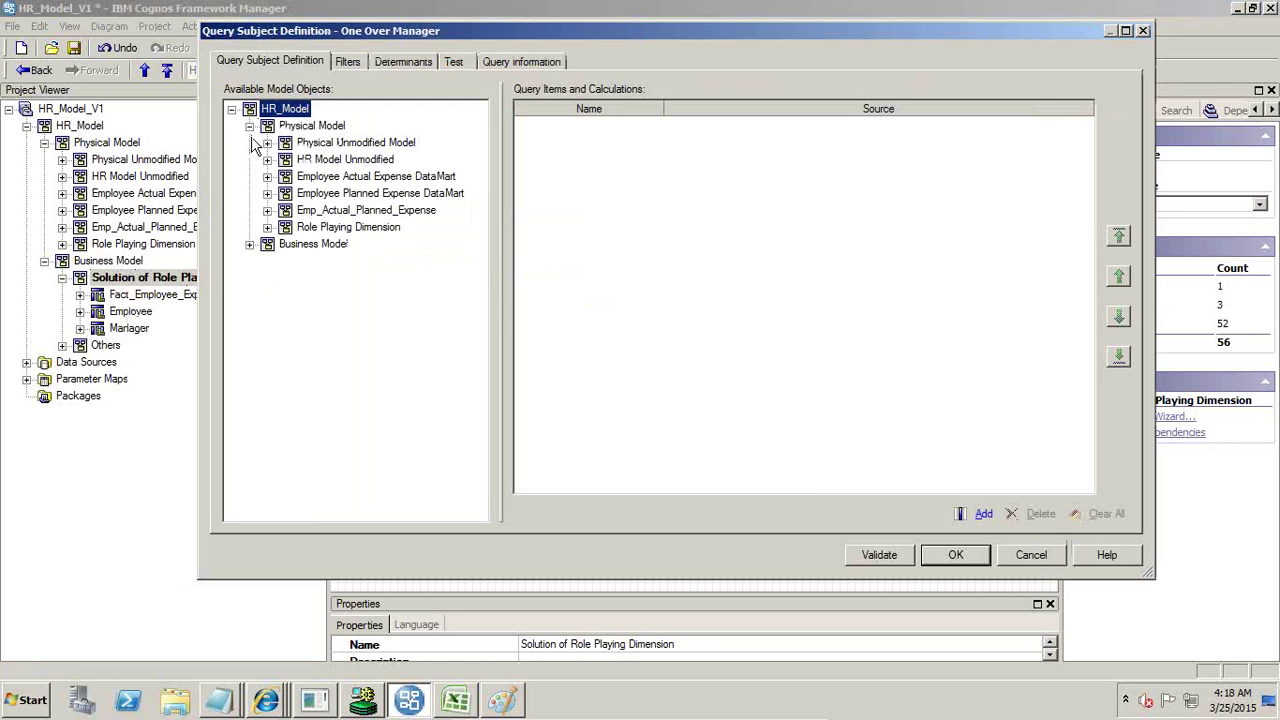
pyautogui.click(267, 227)
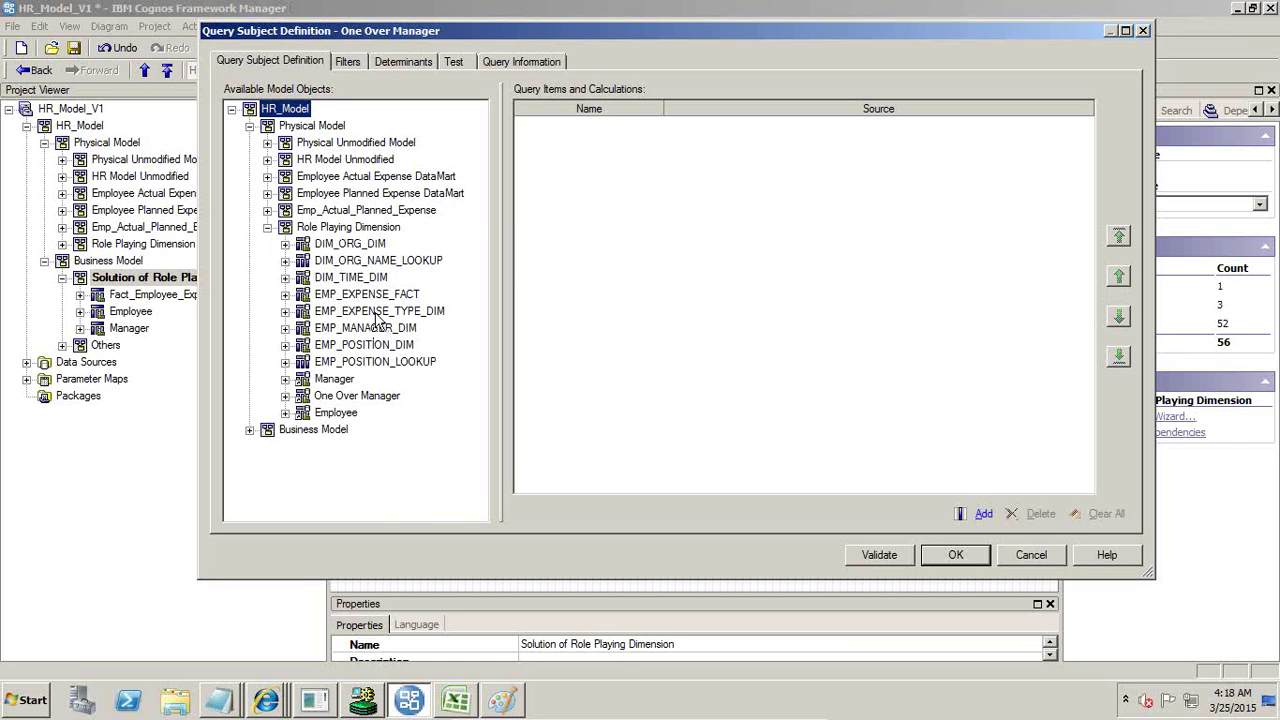
pyautogui.moveTo(368, 328); pyautogui.dragTo(620, 320)
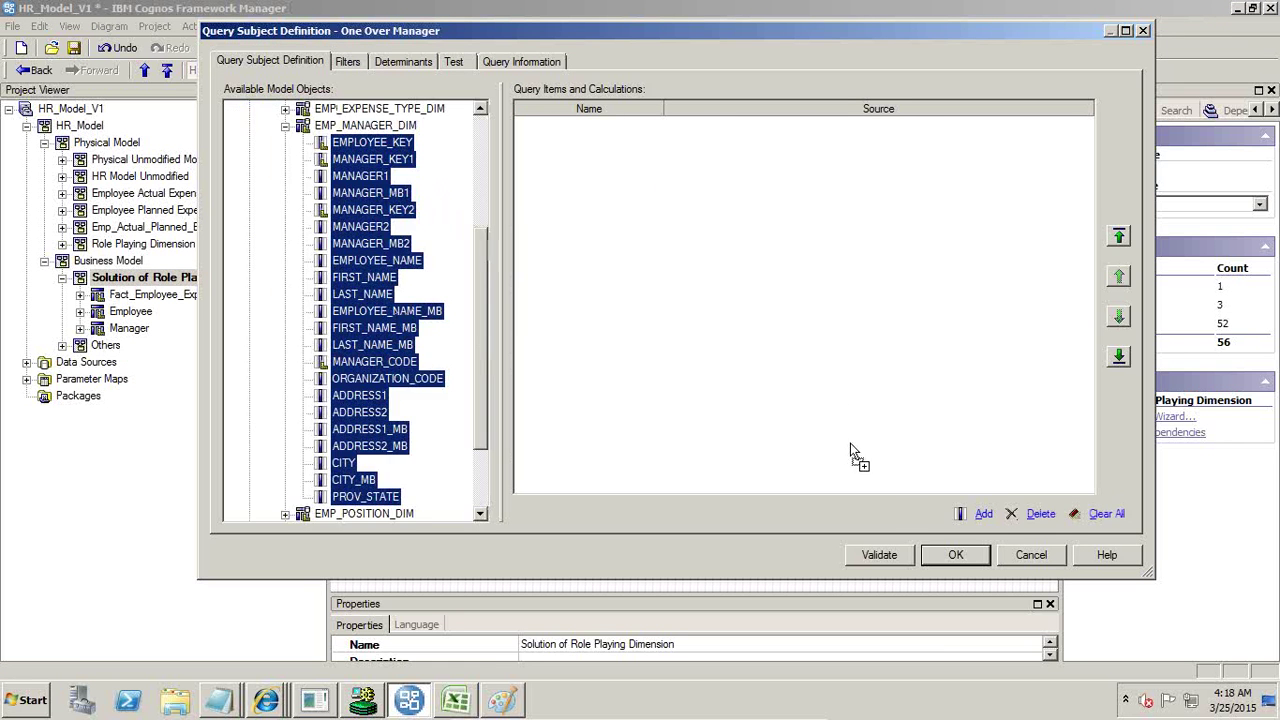
pyautogui.click(948, 564)
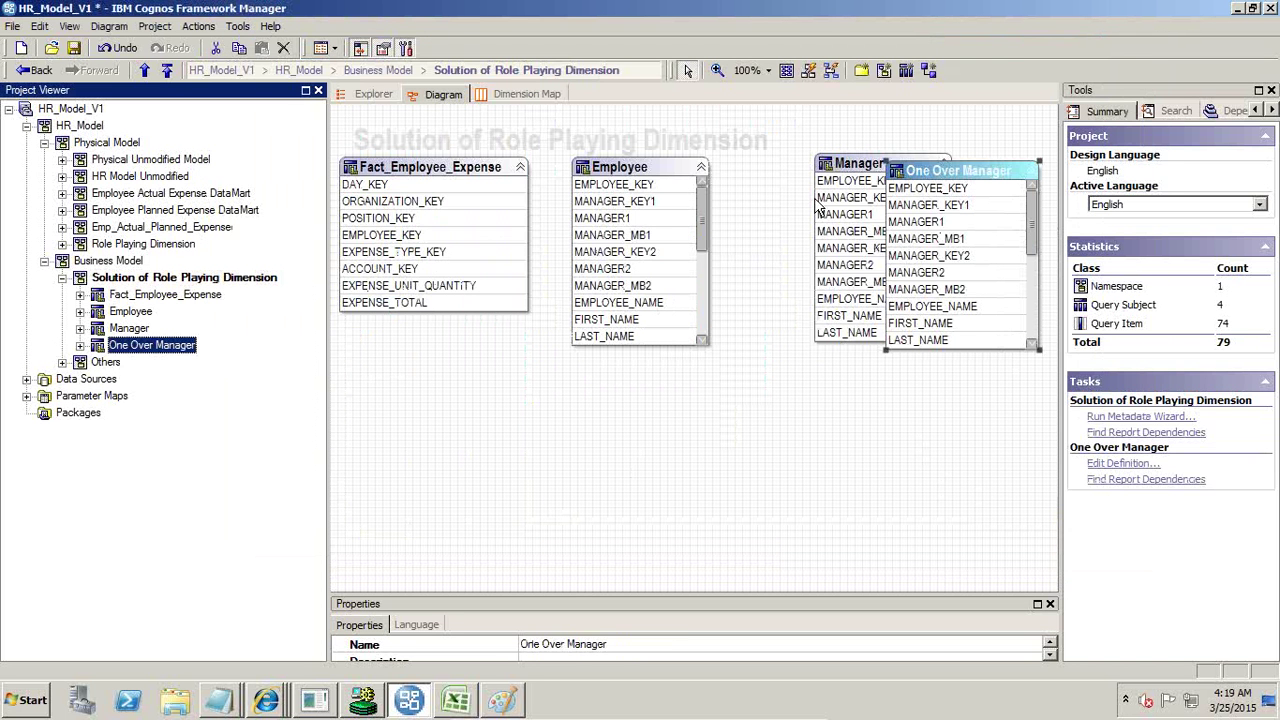
# - Shorten the Fact_Employee_Expense and Employee boxes and move One Over Manager lower right
pyautogui.moveTo(418, 177); pyautogui.dragTo(452, 181)
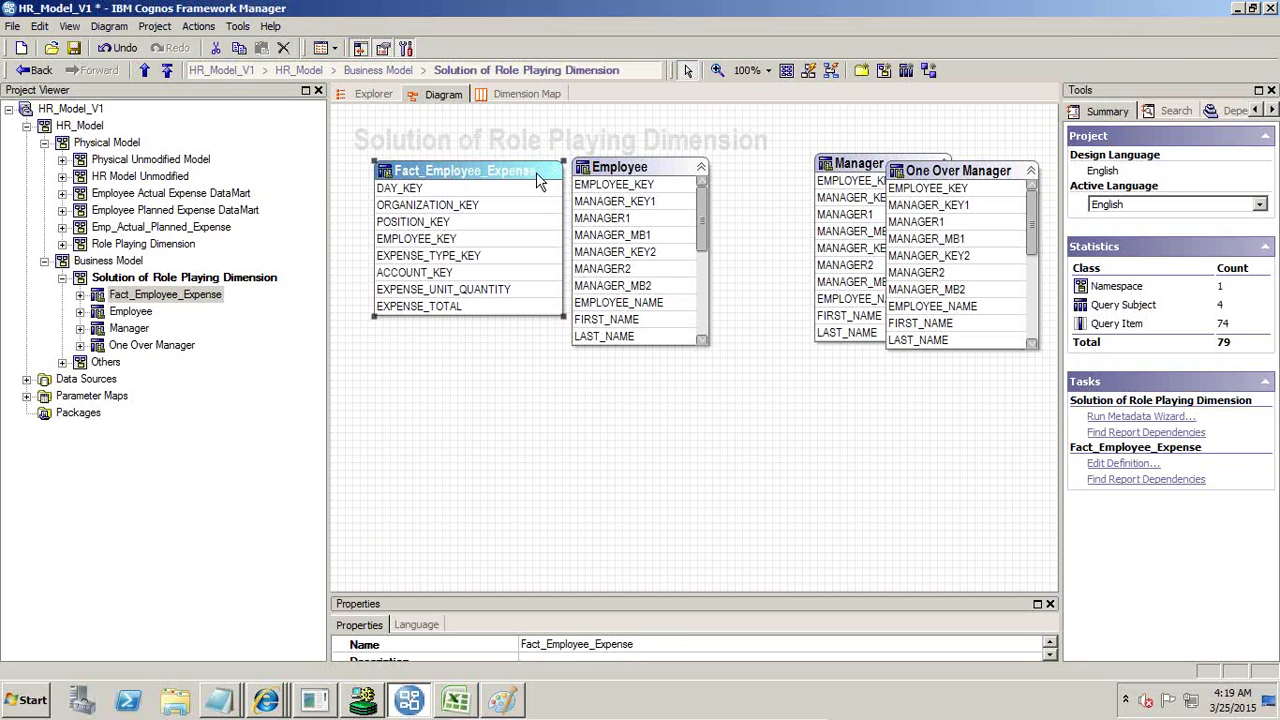
pyautogui.moveTo(557, 161); pyautogui.dragTo(738, 408)
pyautogui.moveTo(811, 393); pyautogui.dragTo(835, 458)
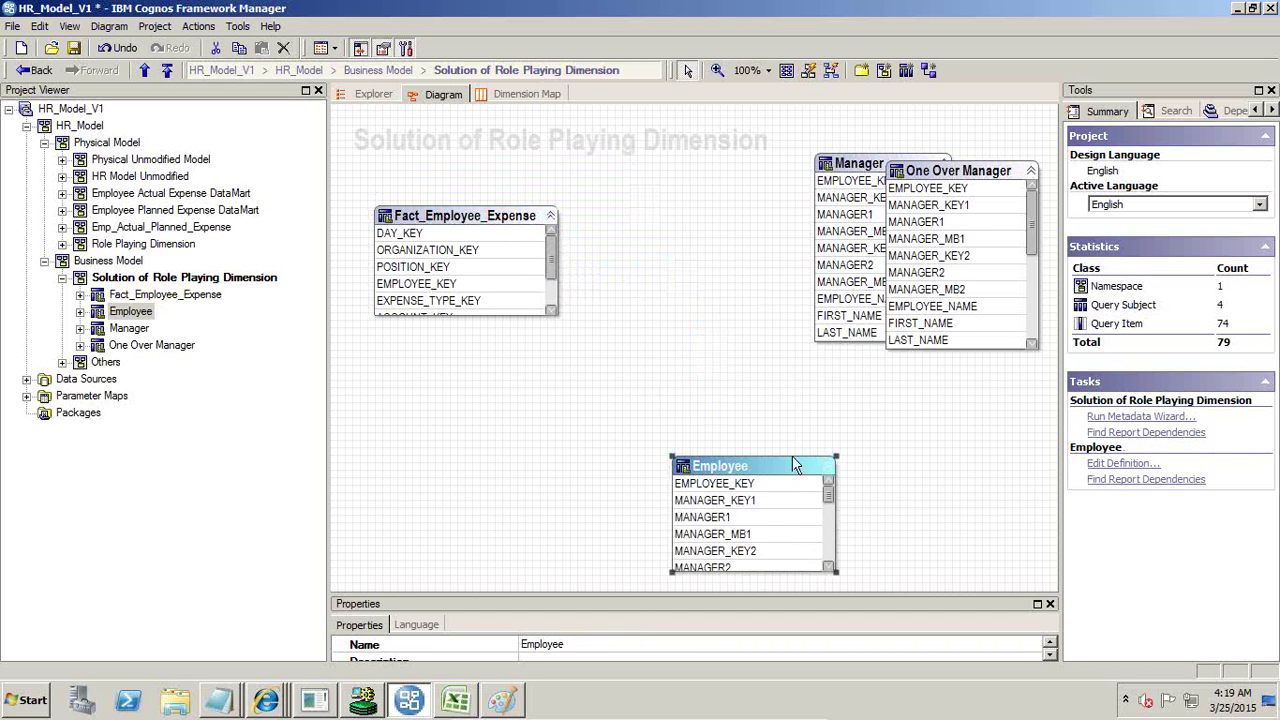
pyautogui.moveTo(915, 188); pyautogui.dragTo(720, 200)
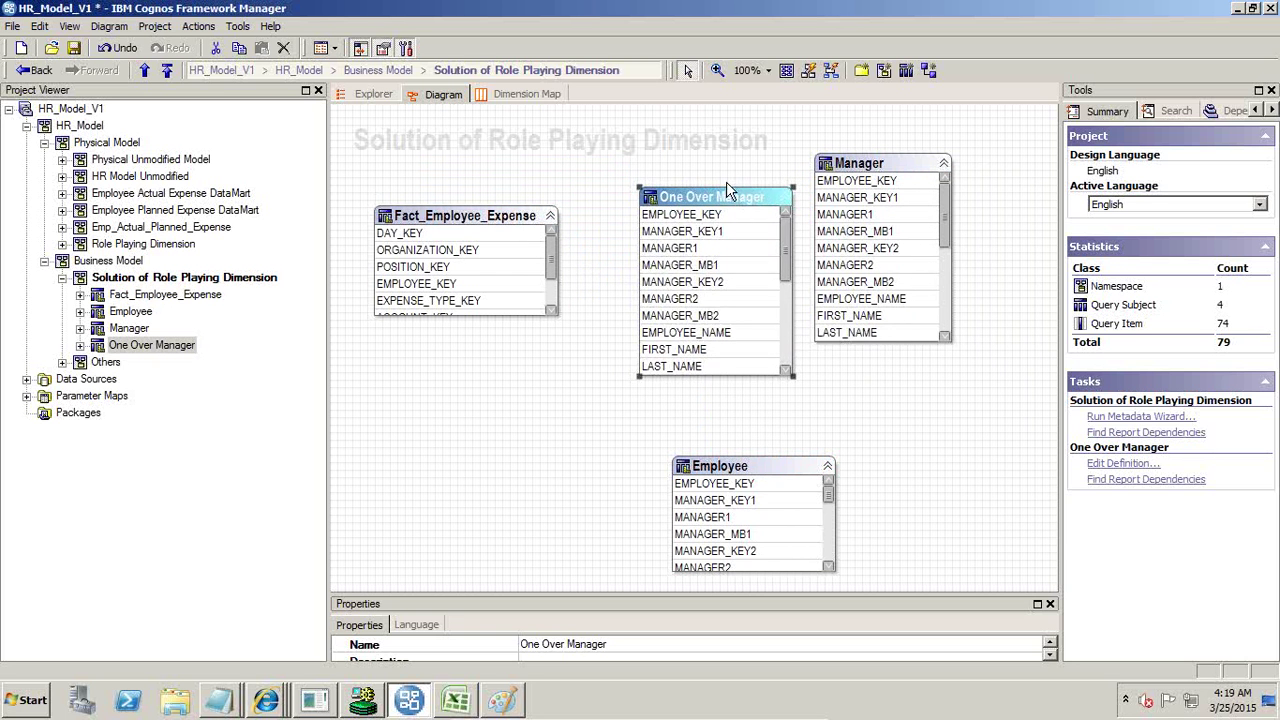
pyautogui.moveTo(726, 181); pyautogui.dragTo(906, 446)
# - Stack shortened Employee, Manager and One Over Manager in a column; select both EMPLOYEE_KEY columns
pyautogui.moveTo(758, 470); pyautogui.dragTo(703, 120)
pyautogui.click(886, 169)
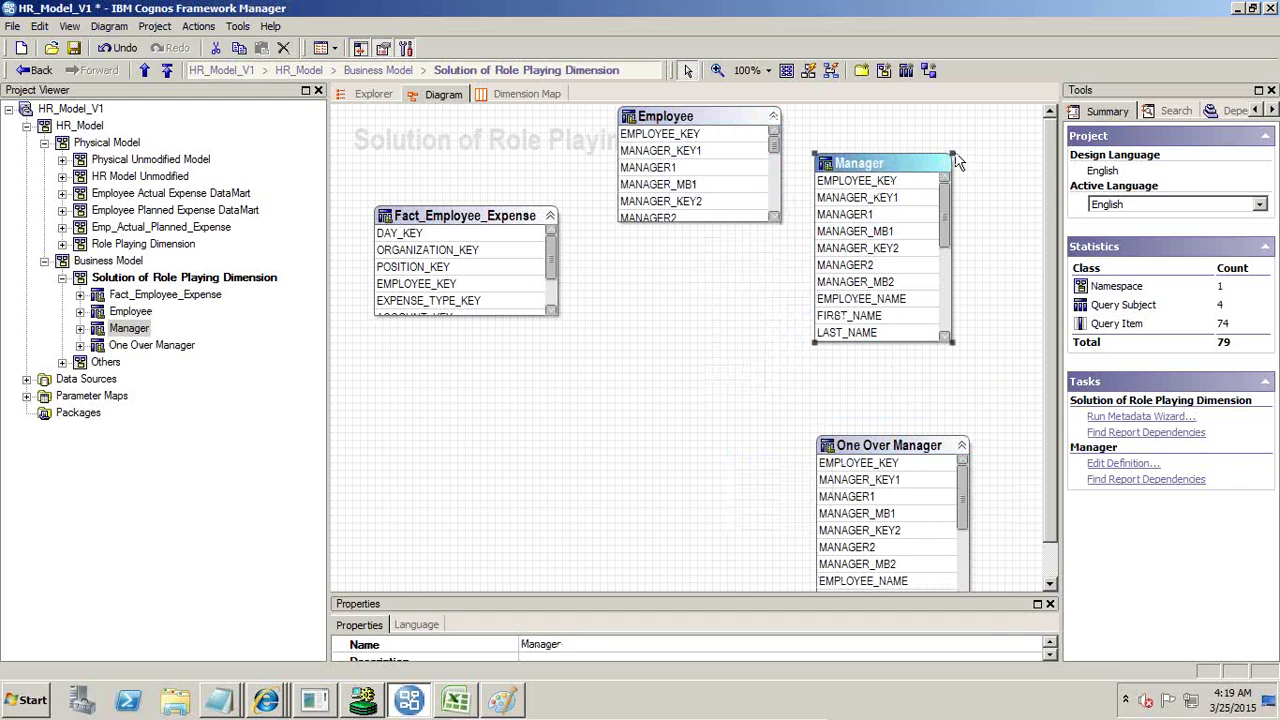
pyautogui.moveTo(954, 152); pyautogui.dragTo(709, 259)
pyautogui.click(878, 449)
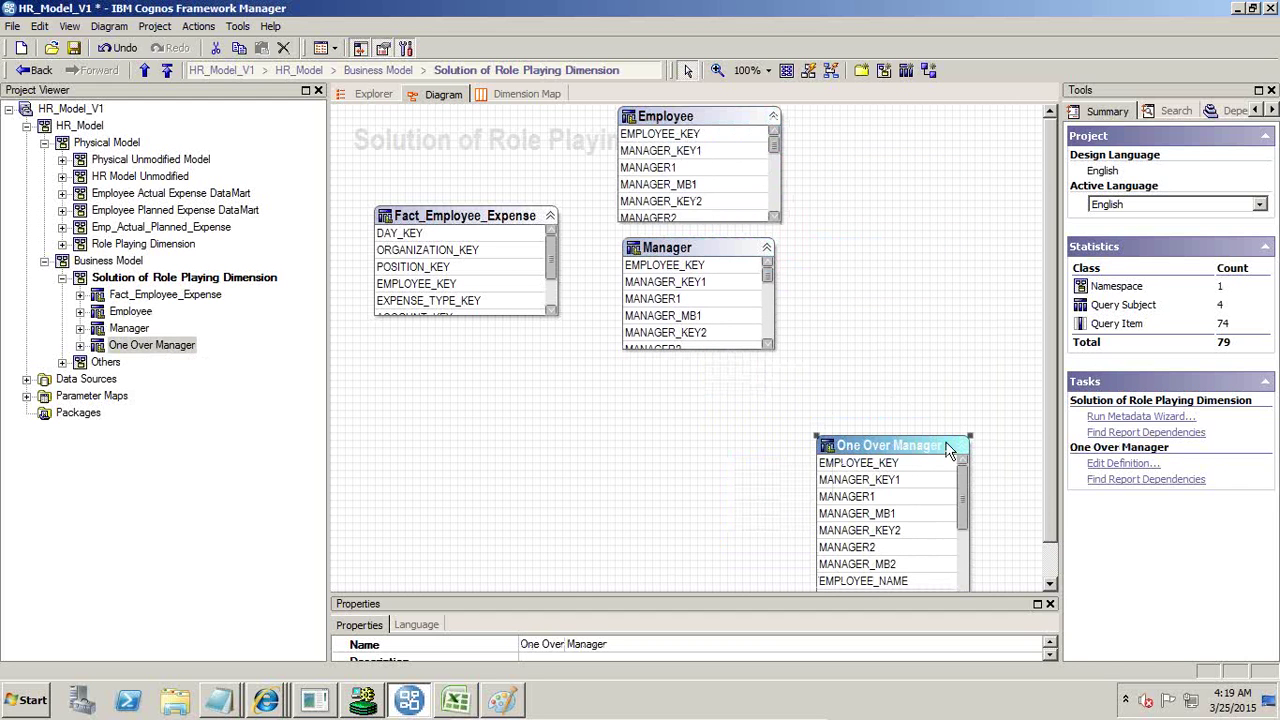
pyautogui.moveTo(966, 439); pyautogui.dragTo(740, 397)
pyautogui.click(660, 134)
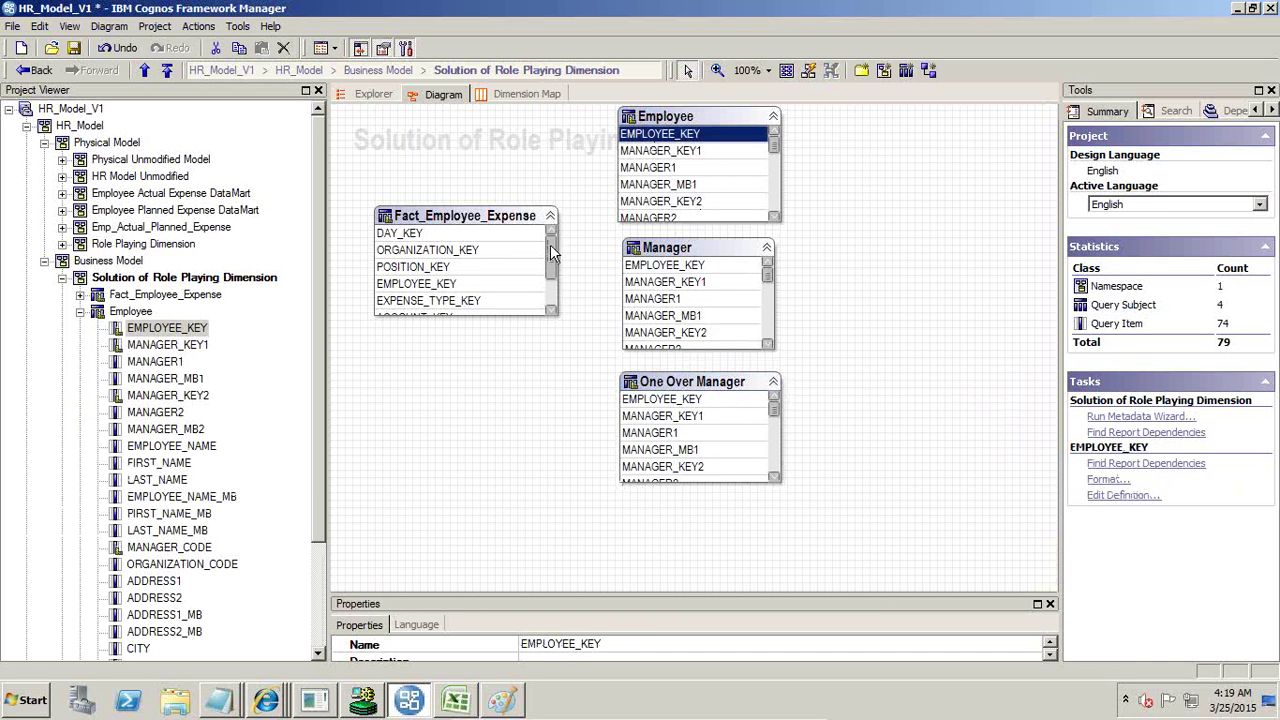
pyautogui.keyDown('ctrl'); pyautogui.click(485, 285); pyautogui.keyUp('ctrl')
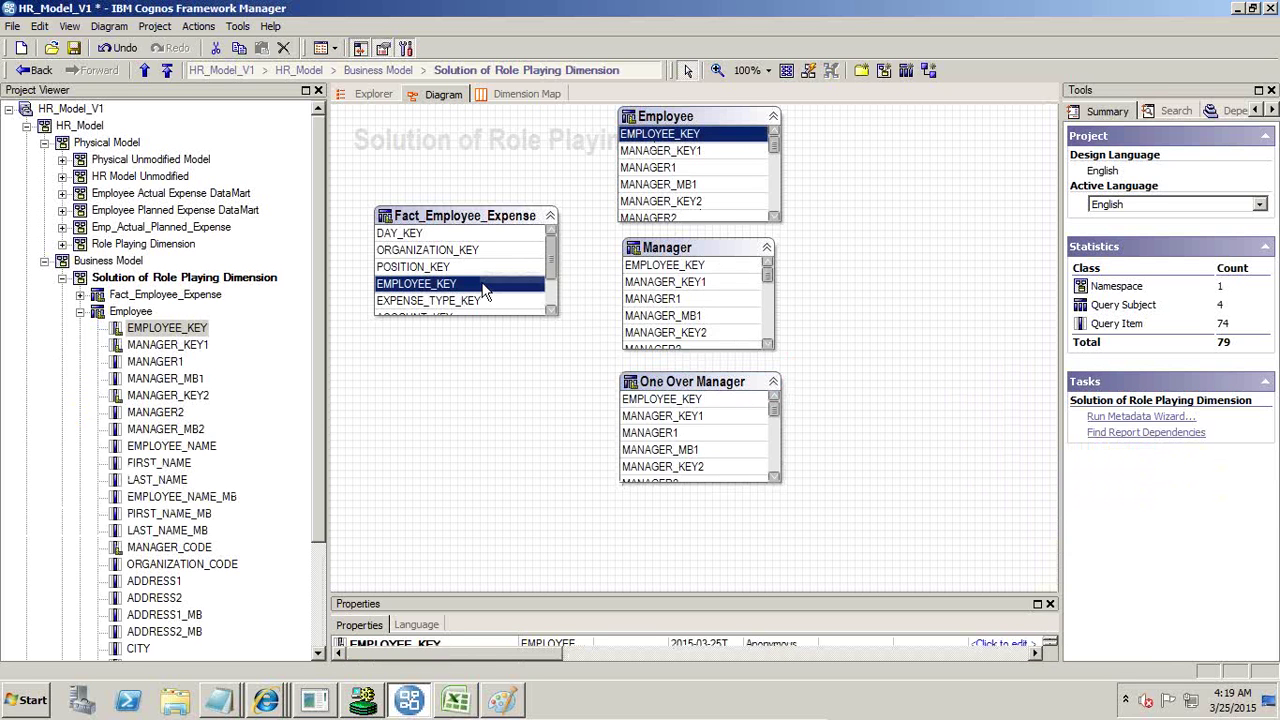
# - Join Employee's EMPLOYEE_KEY to the fact's EMPLOYEE_KEY as 1..1 to 1..n, replicating relationships
pyautogui.rightClick(485, 290)
pyautogui.moveTo(568, 294)
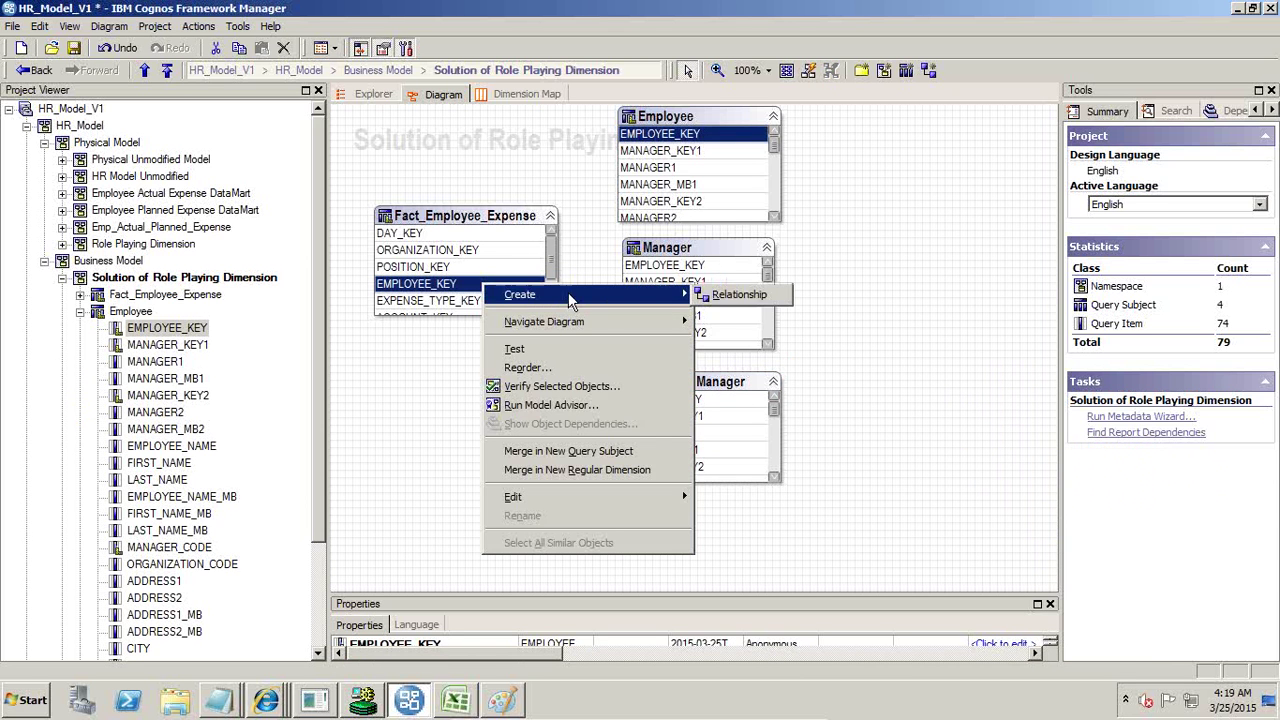
pyautogui.click(741, 298)
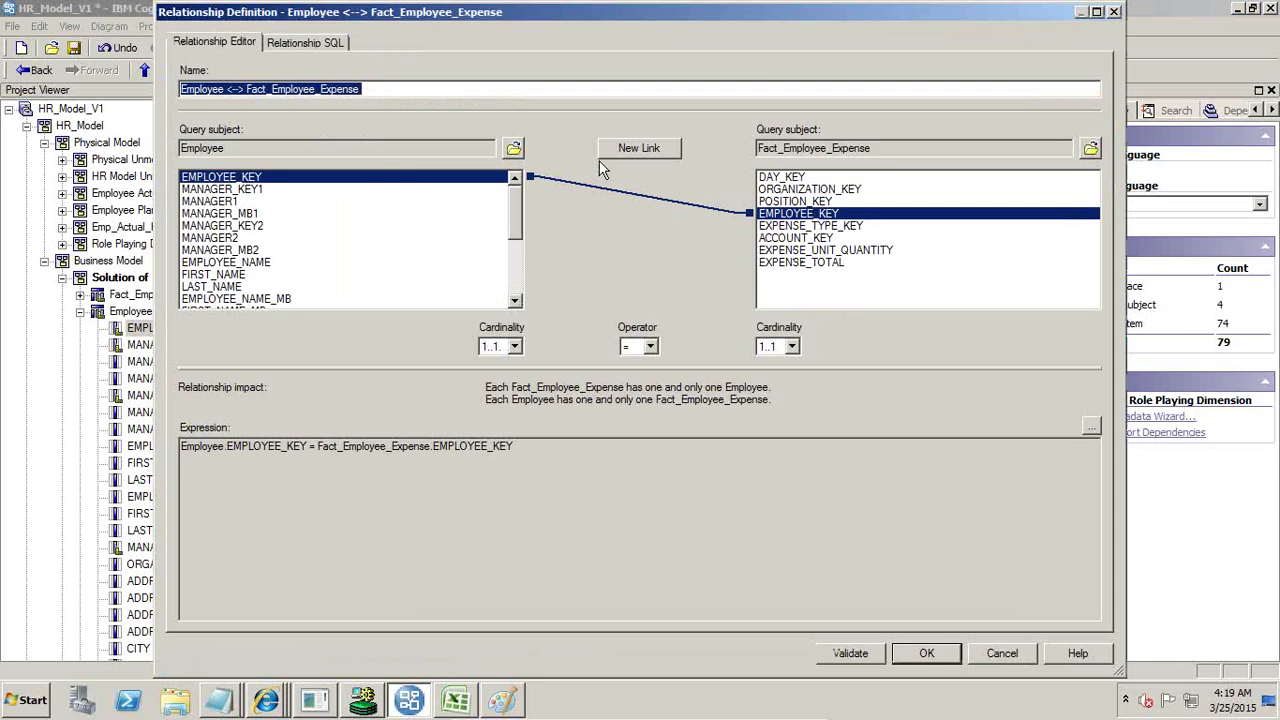
pyautogui.click(791, 346)
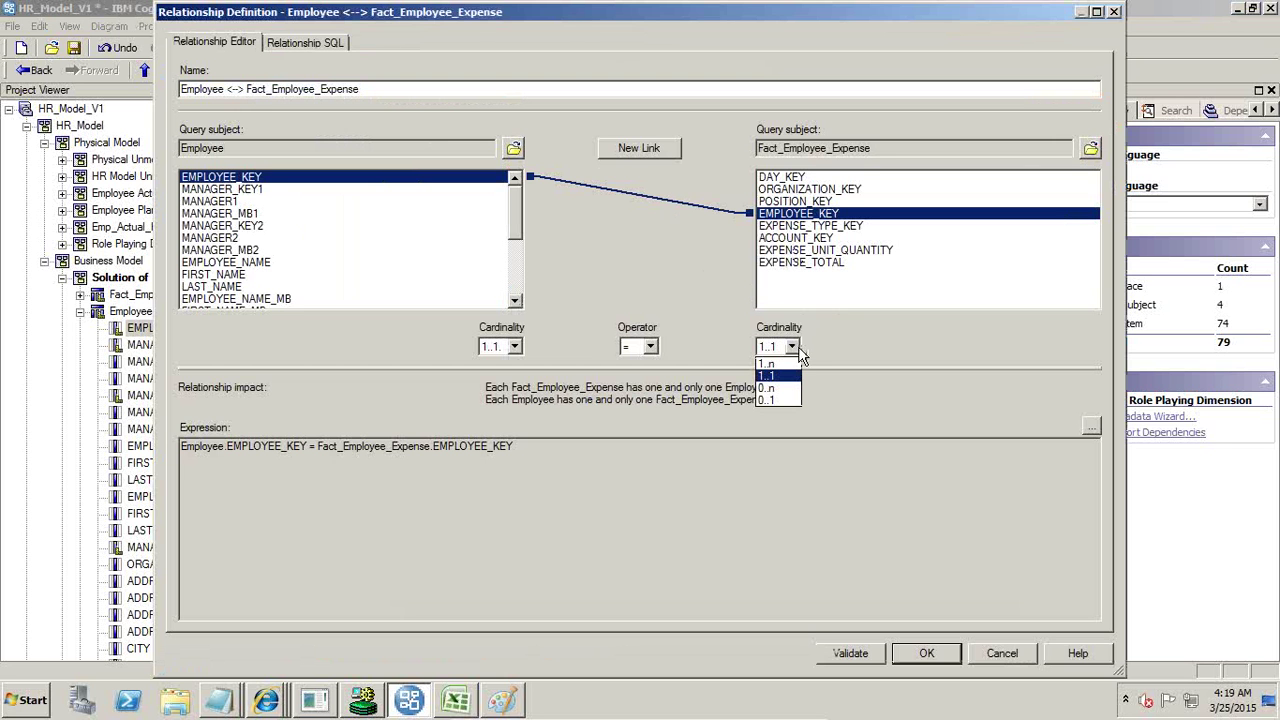
pyautogui.click(785, 365)
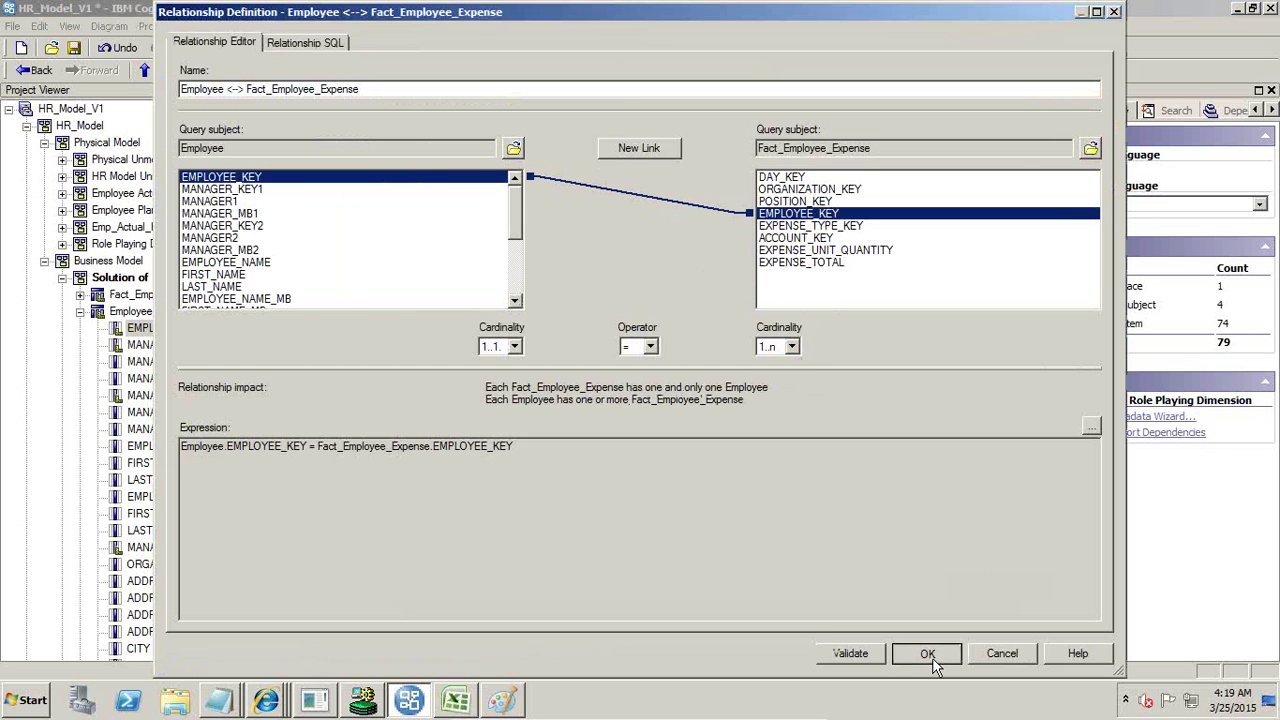
pyautogui.click(929, 657)
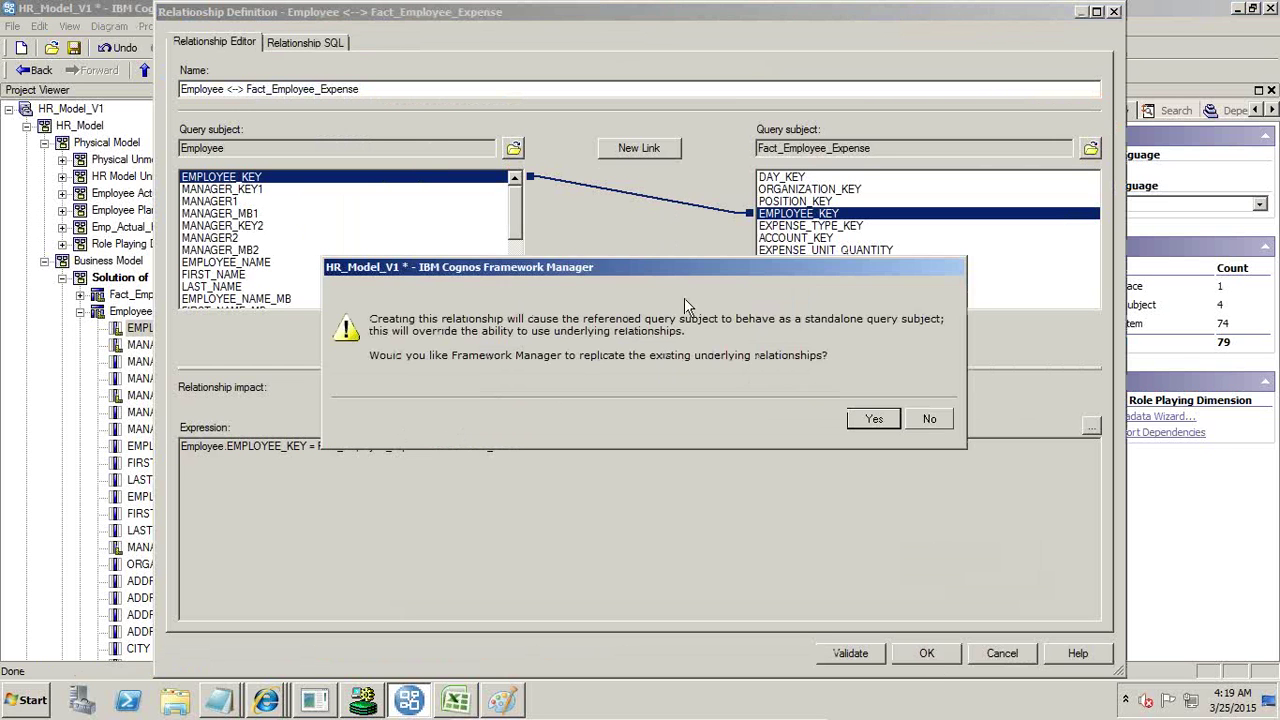
pyautogui.click(870, 419)
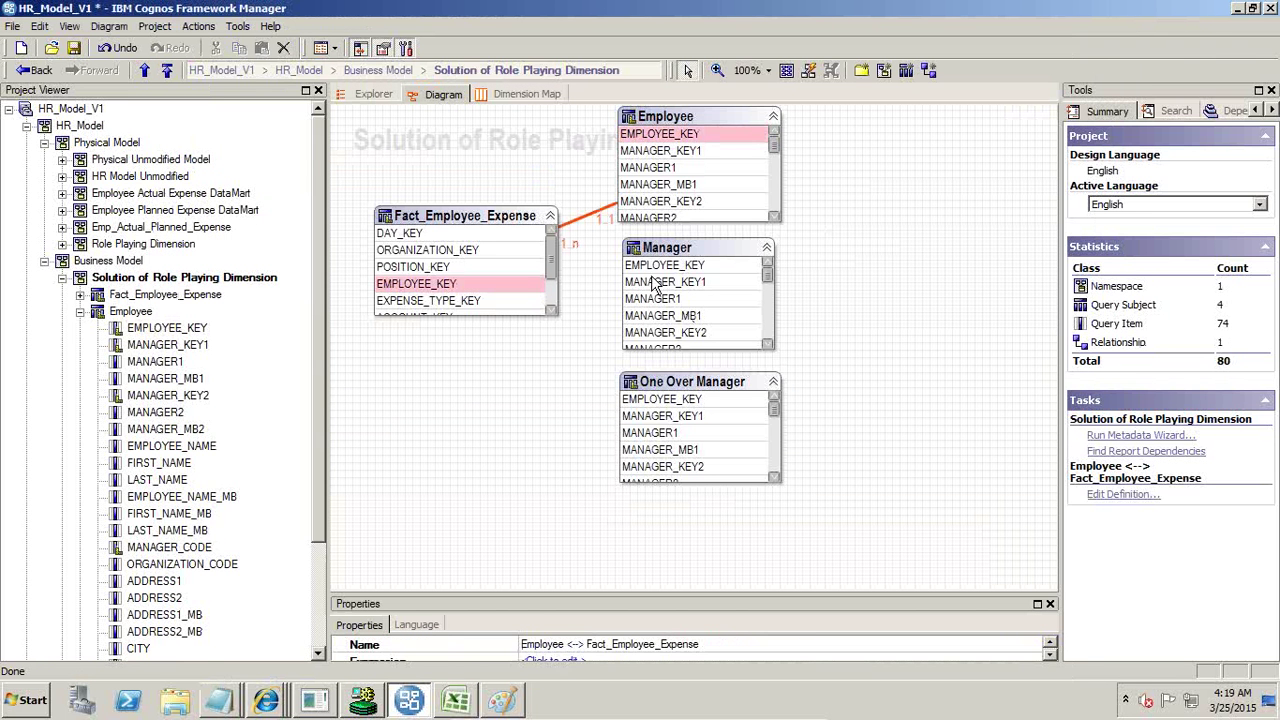
# - Join Manager's MANAGER_KEY1 to Fact_Employee_Expense's EMPLOYEE_KEY with 1..n on the fact side
pyautogui.click(650, 268)
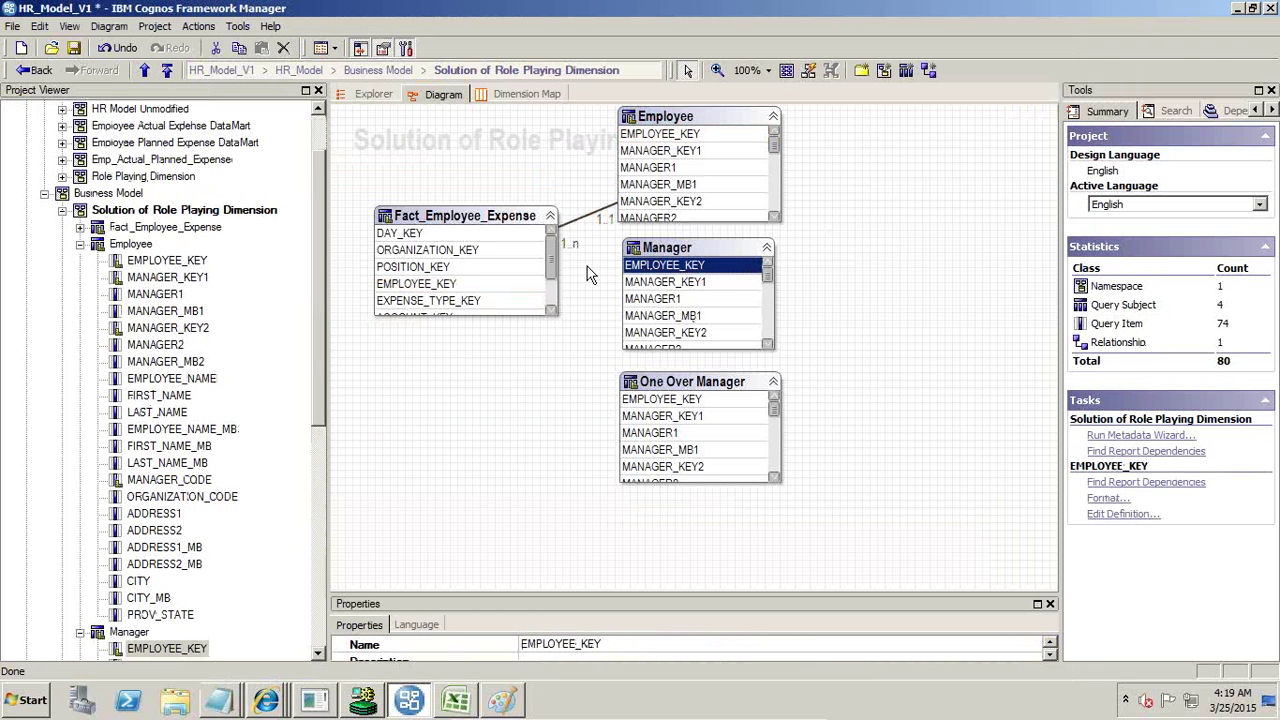
pyautogui.keyDown('ctrl'); pyautogui.click(463, 285); pyautogui.keyUp('ctrl')
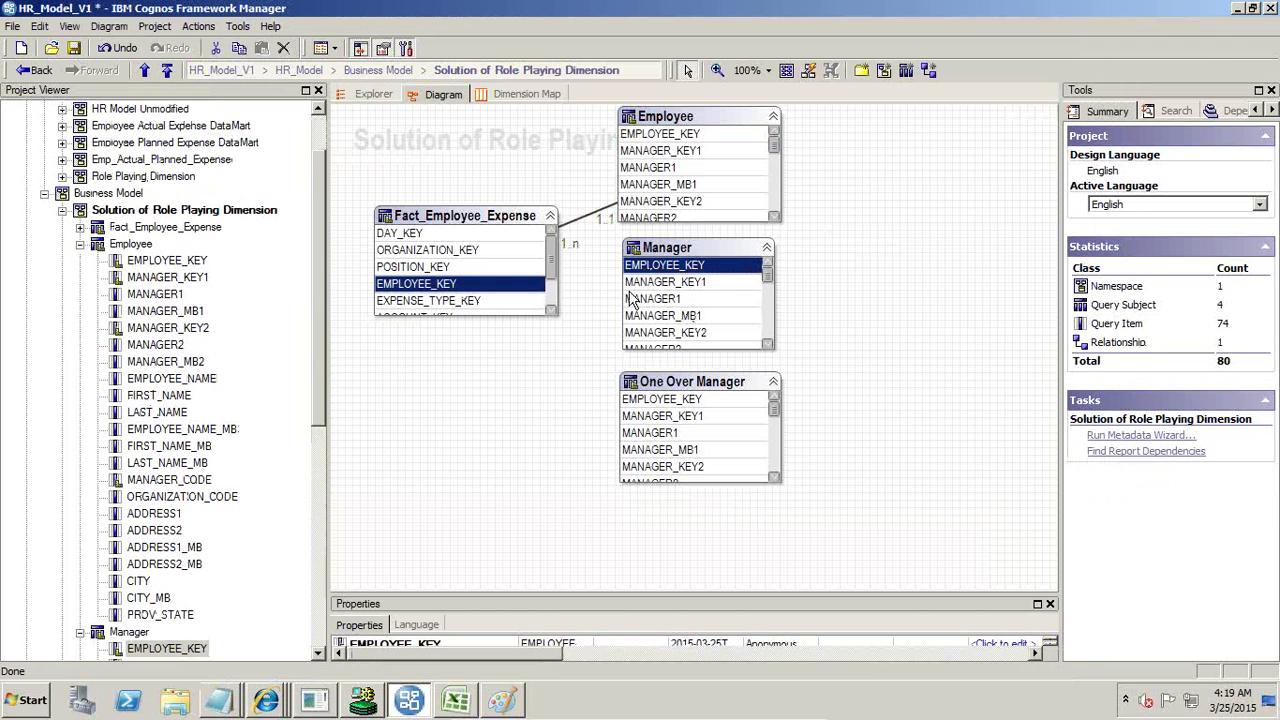
pyautogui.click(680, 285)
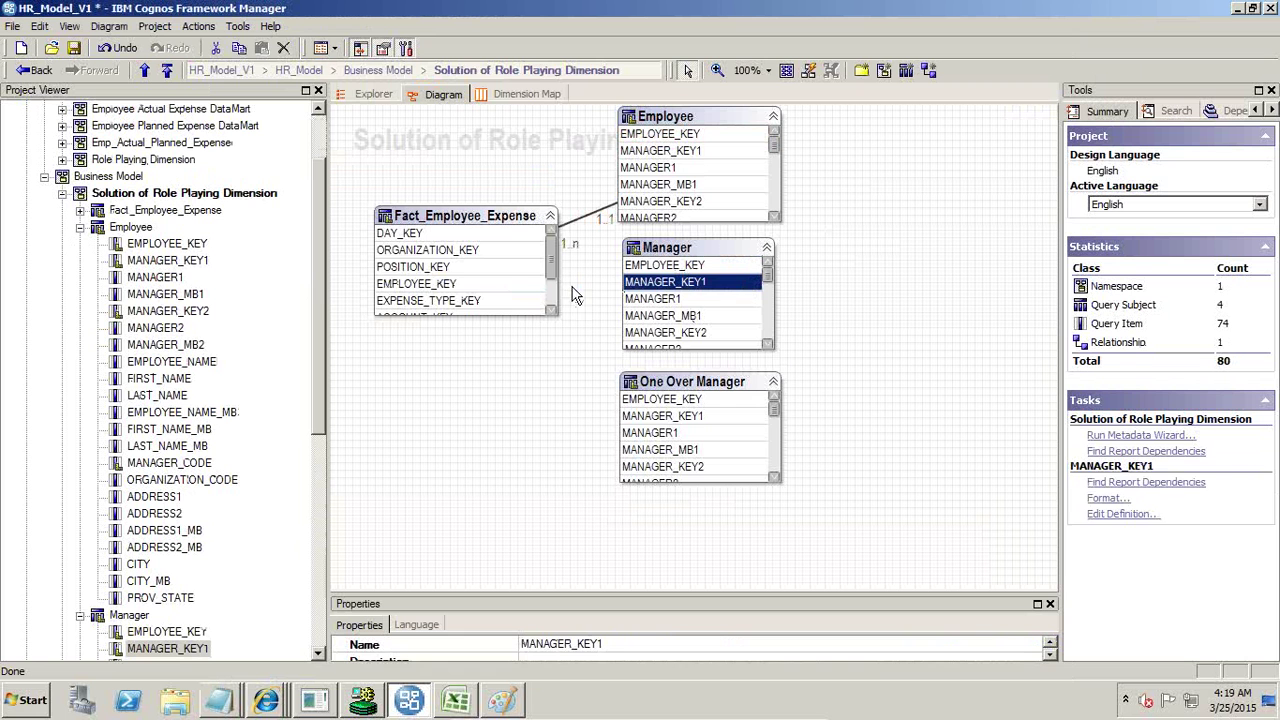
pyautogui.keyDown('ctrl'); pyautogui.click(458, 287); pyautogui.keyUp('ctrl')
pyautogui.rightClick(458, 287)
pyautogui.moveTo(620, 294)
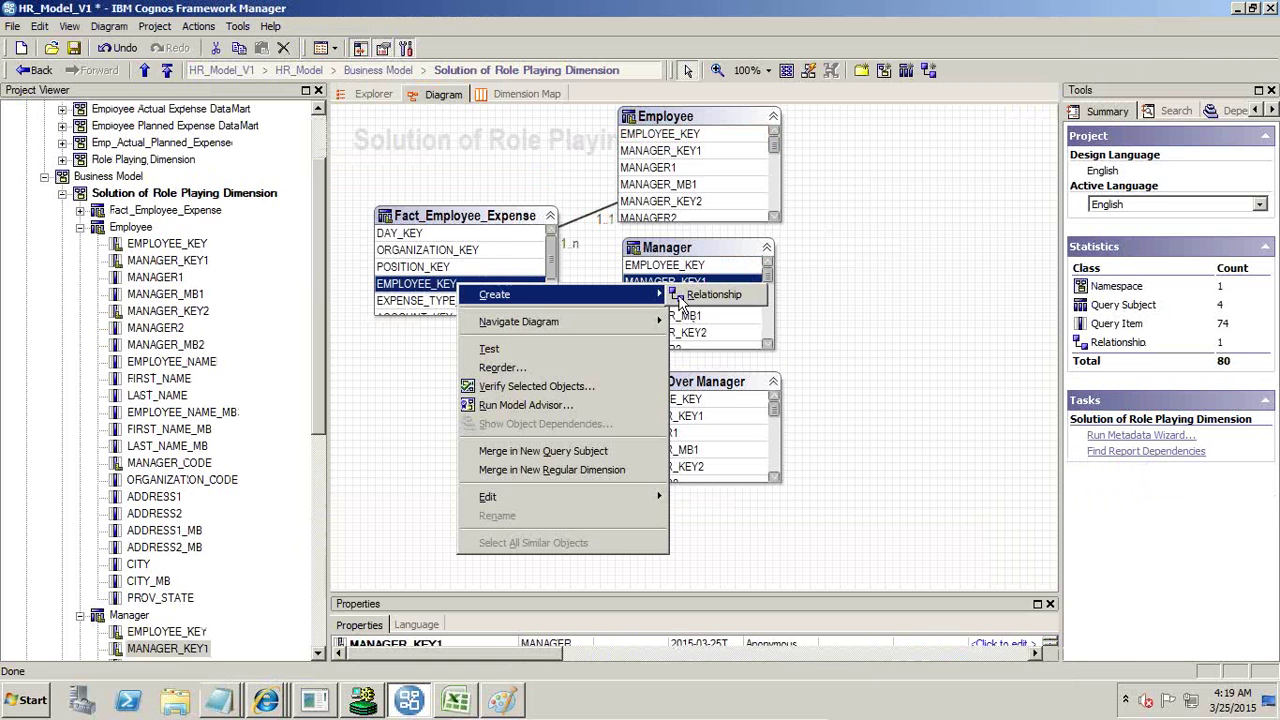
pyautogui.click(710, 295)
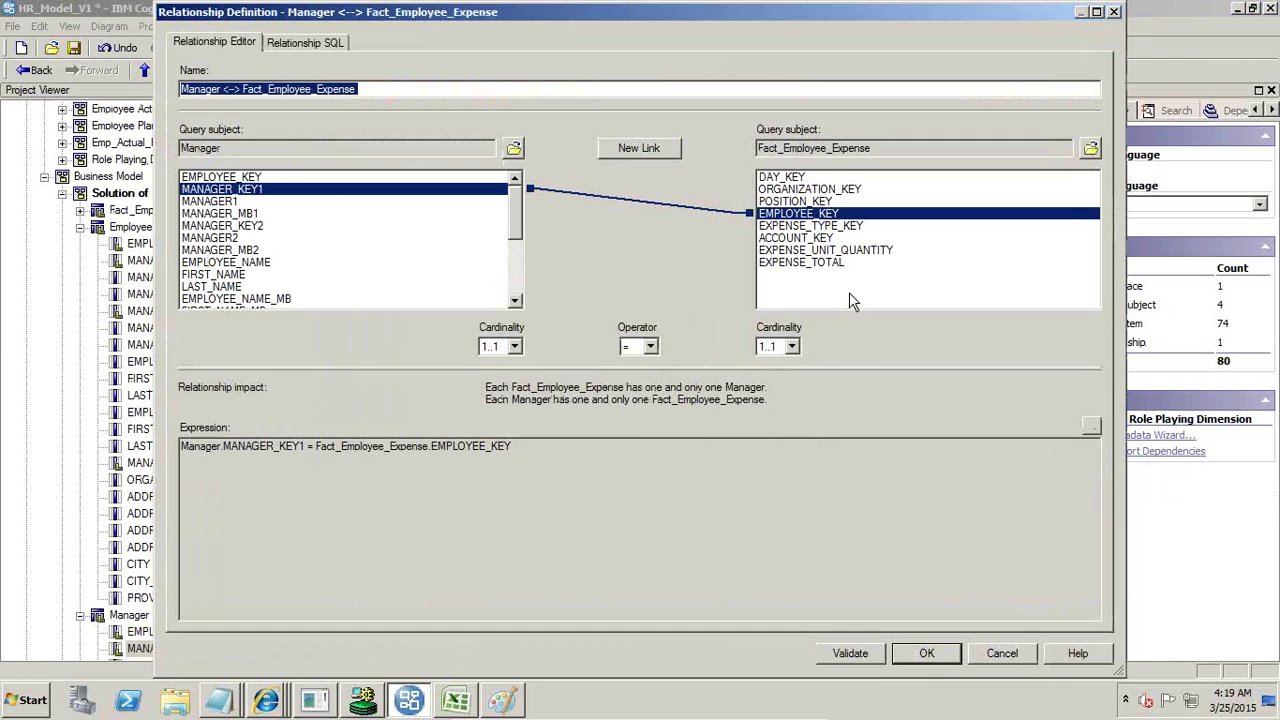
pyautogui.click(791, 346)
pyautogui.click(790, 399)
pyautogui.click(937, 653)
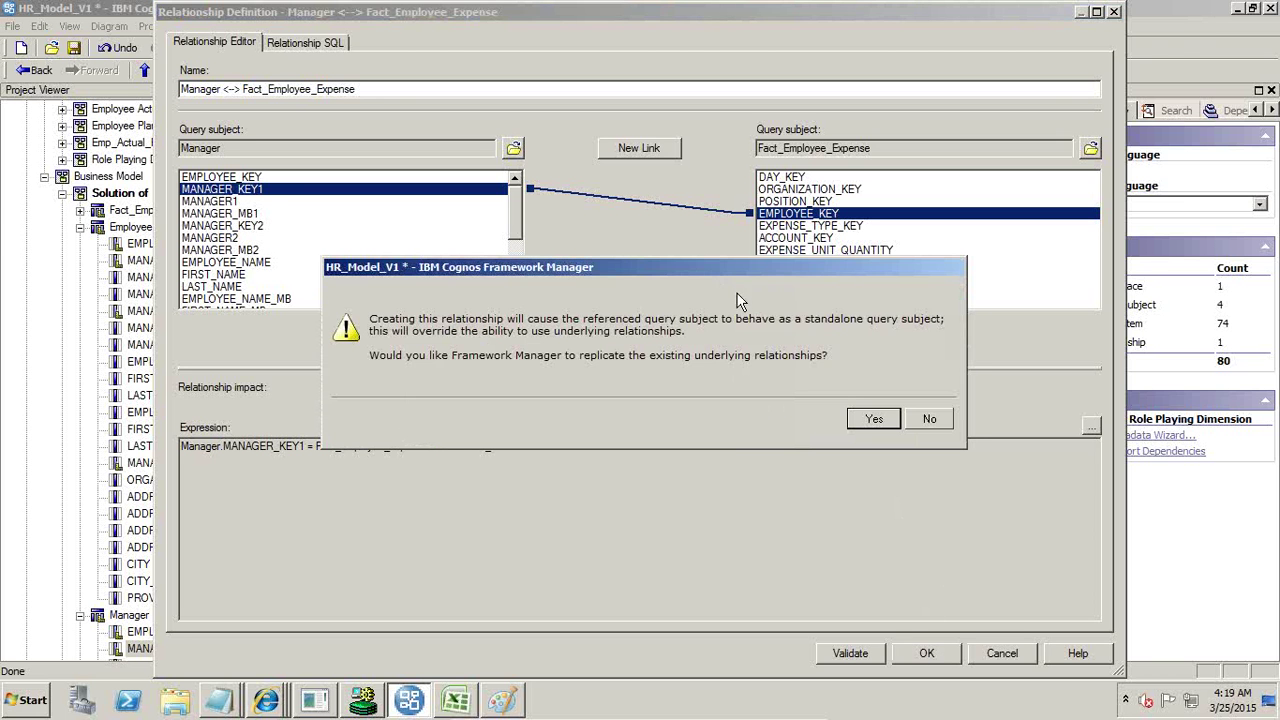
pyautogui.click(873, 419)
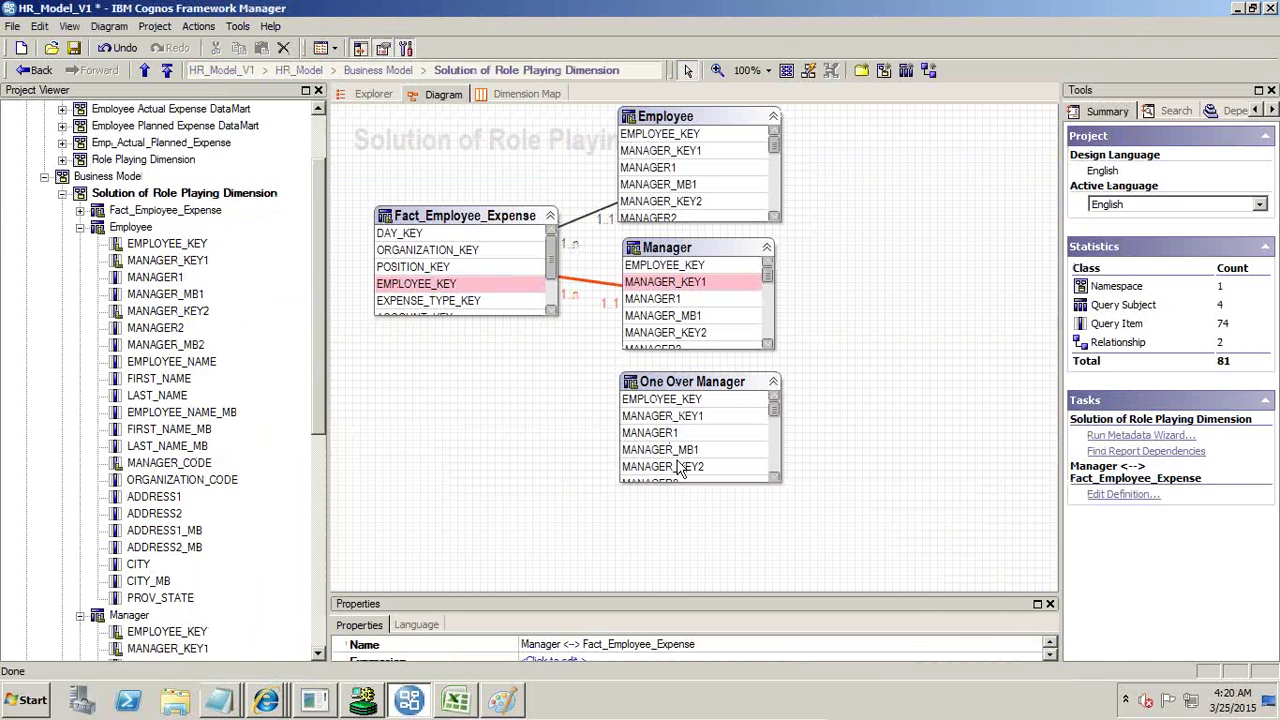
# - Join One Over Manager's MANAGER_KEY2 to the fact's EMPLOYEE_KEY with 1..n cardinality
pyautogui.click(681, 466)
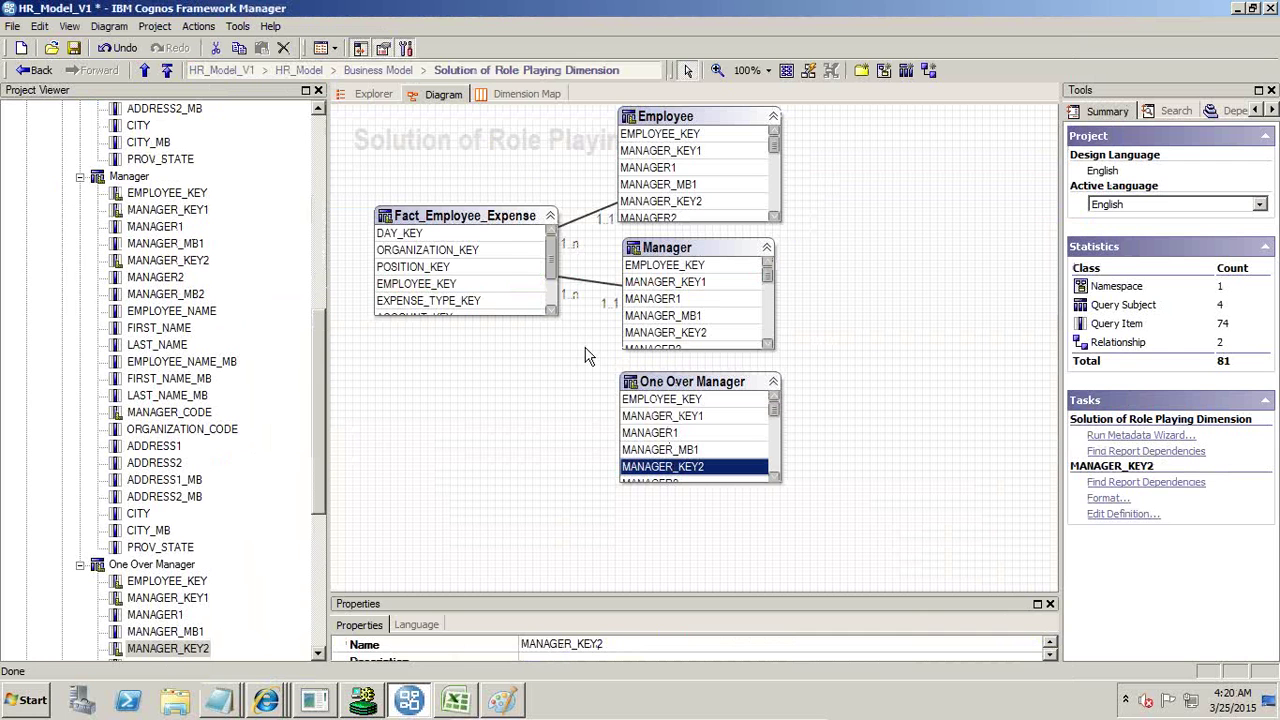
pyautogui.click(459, 285)
pyautogui.rightClick(459, 285)
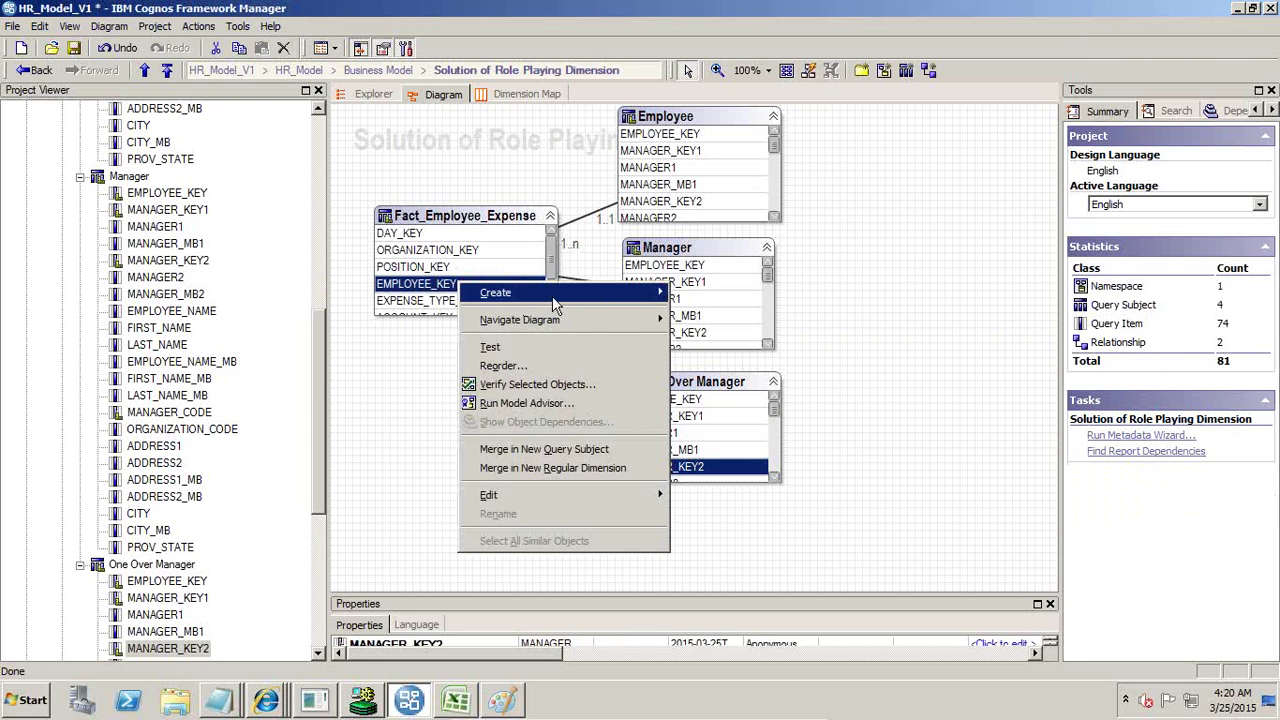
pyautogui.moveTo(552, 296)
pyautogui.click(700, 296)
pyautogui.click(785, 346)
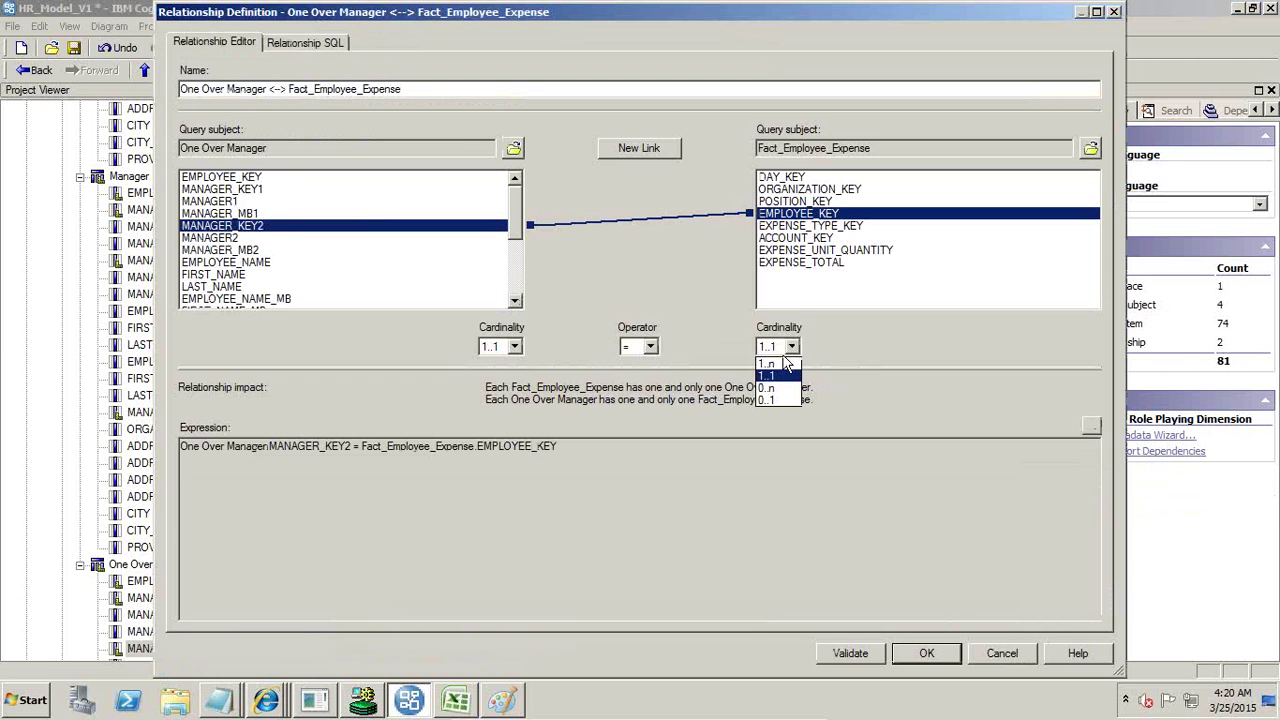
pyautogui.click(785, 373)
pyautogui.click(928, 652)
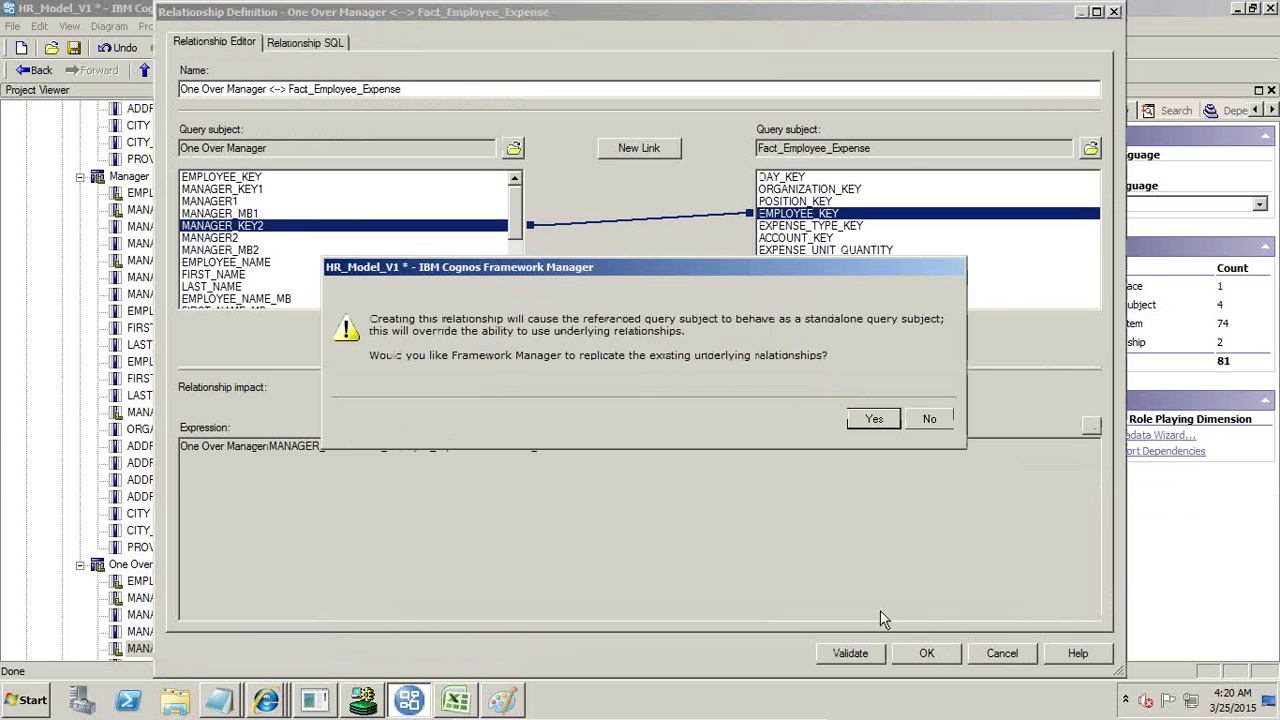
pyautogui.click(865, 420)
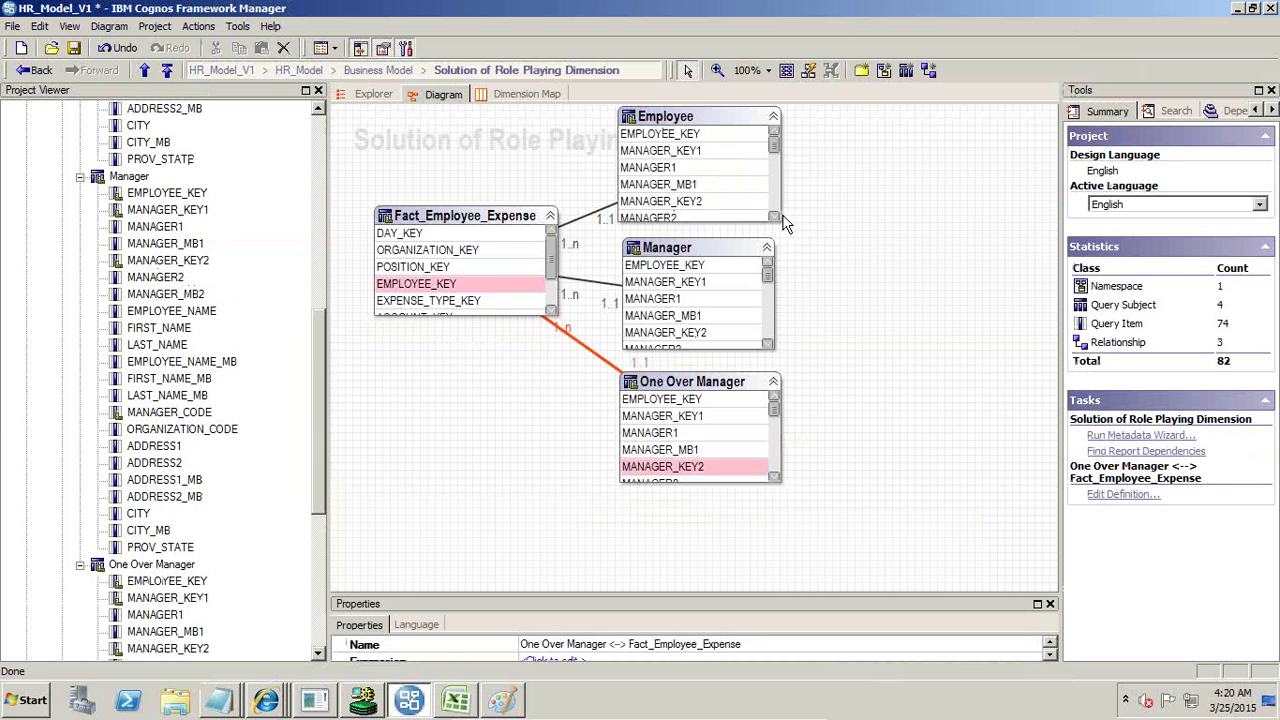
pyautogui.click(775, 216)
# - Test Employee's EMPLOYEE_NAME together with Fact_Employee_Expense's EXPENSE_TOTAL
pyautogui.click(703, 196)
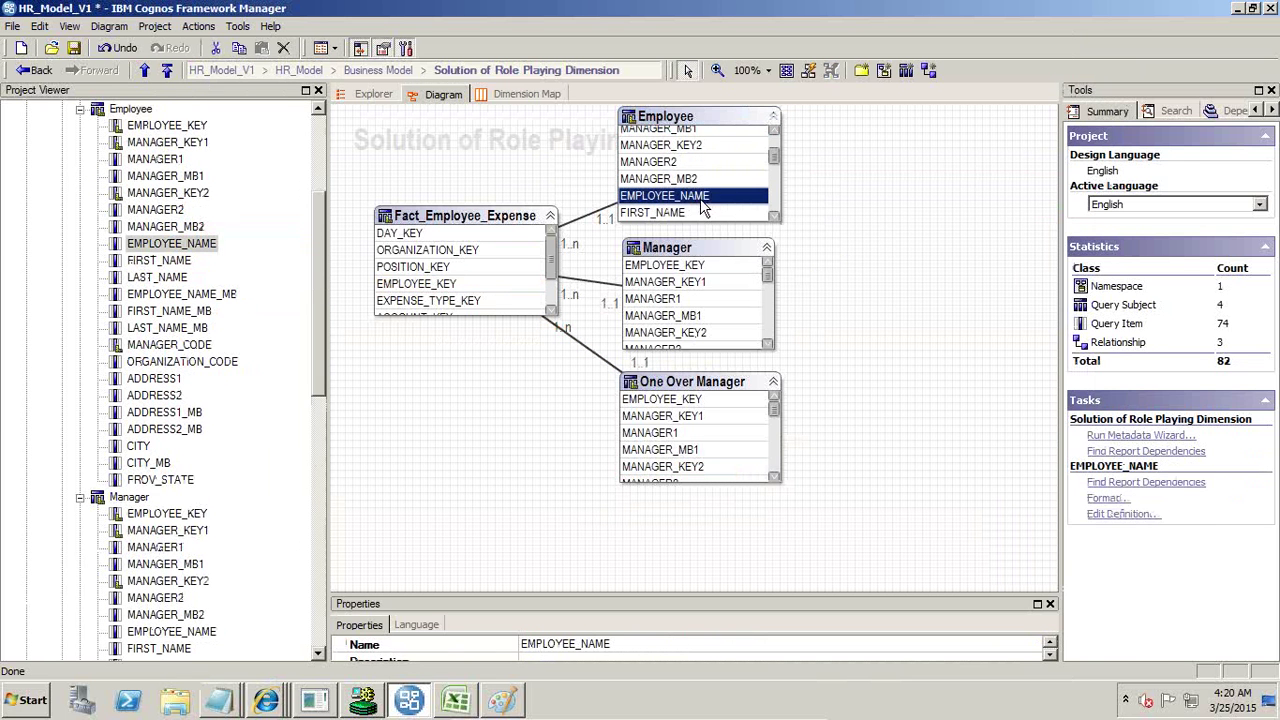
pyautogui.click(552, 265)
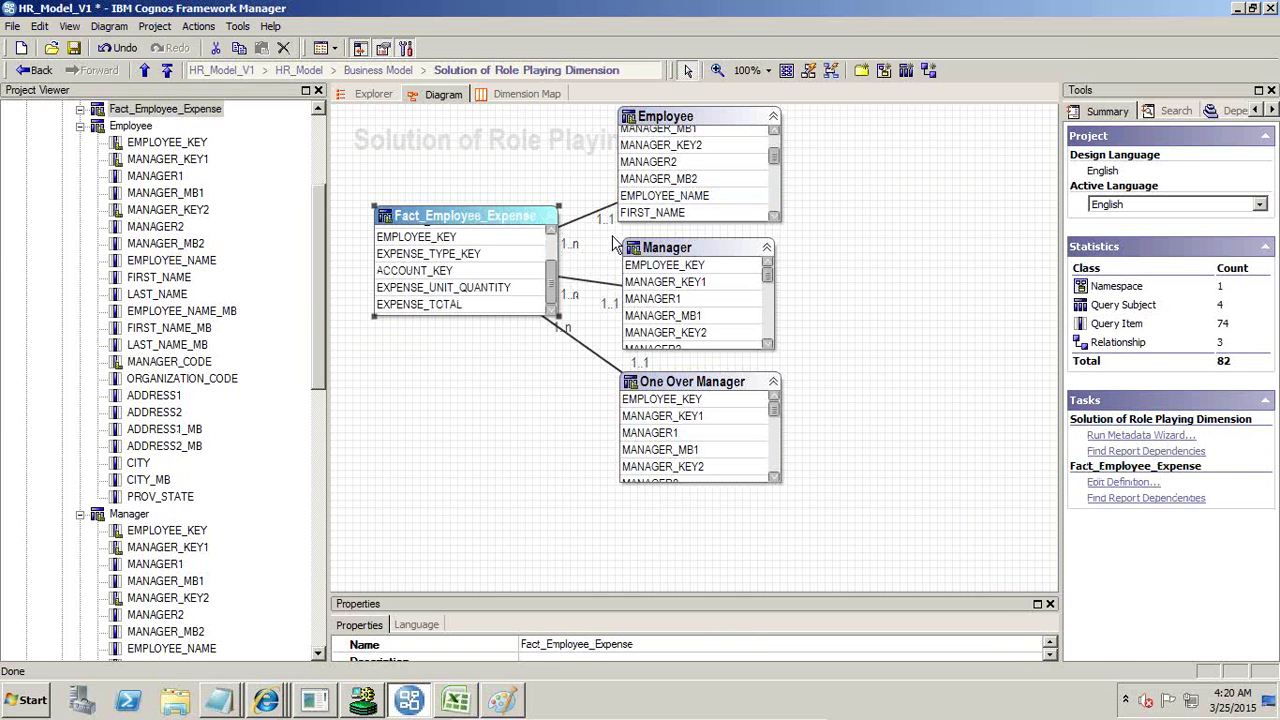
pyautogui.click(470, 304)
pyautogui.click(645, 198)
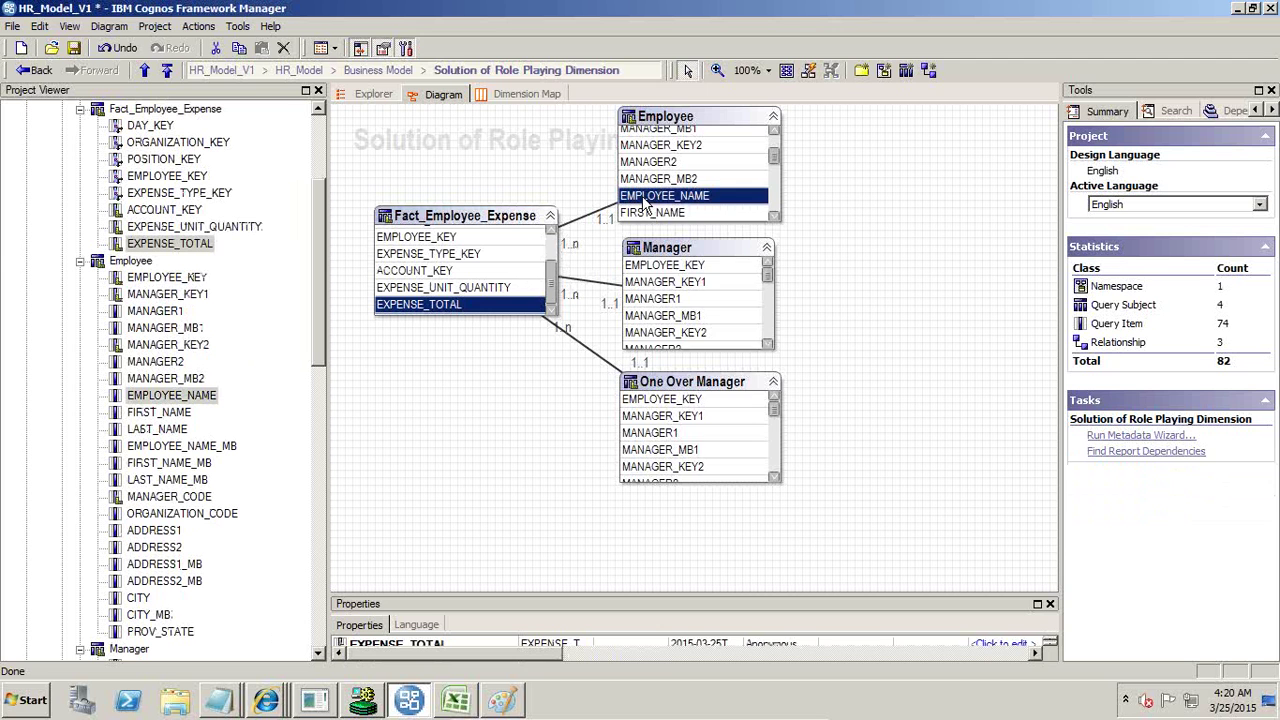
pyautogui.rightClick(645, 198)
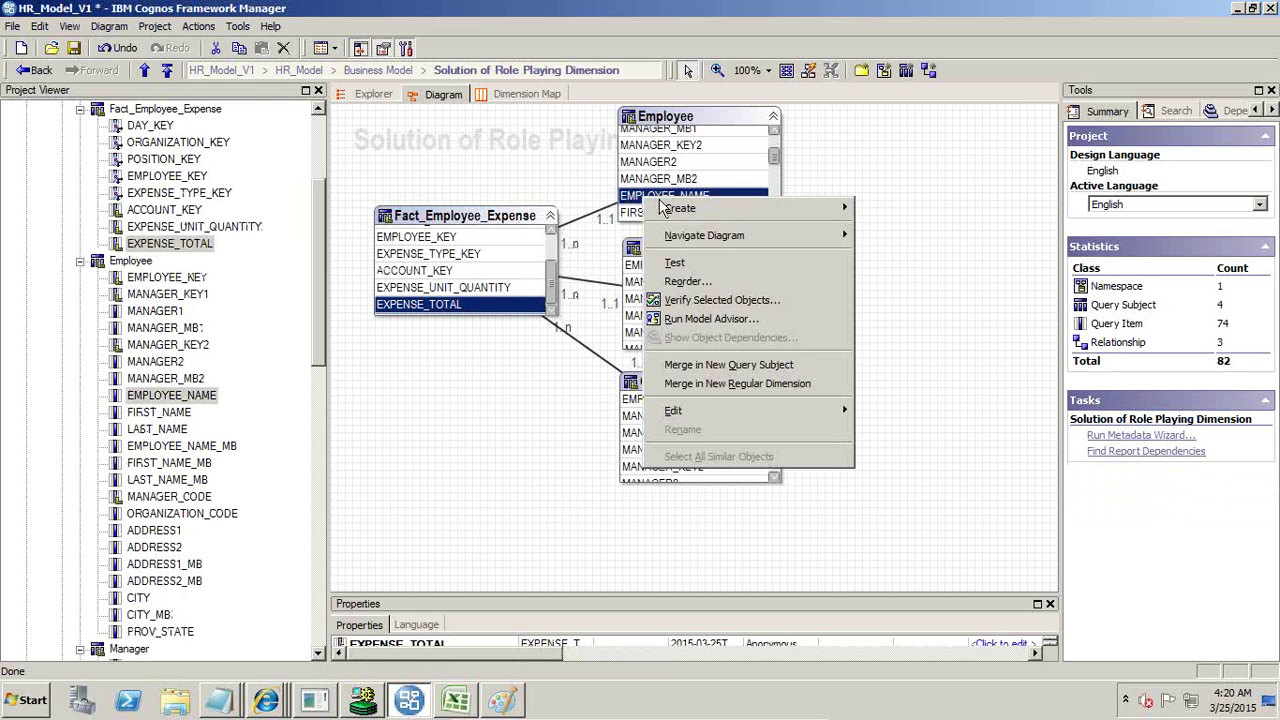
pyautogui.click(684, 261)
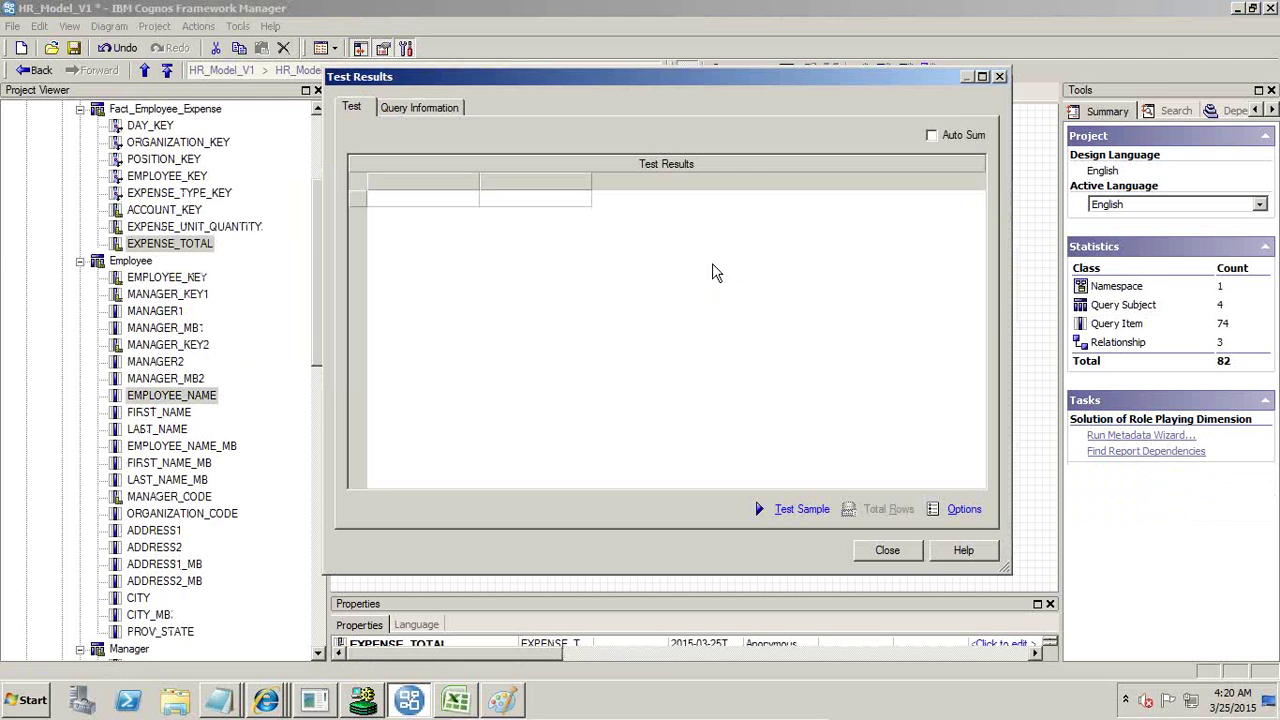
# - Select the generated native SQL from Query Information and start a new blank Paint image
pyautogui.click(444, 113)
pyautogui.click(790, 512)
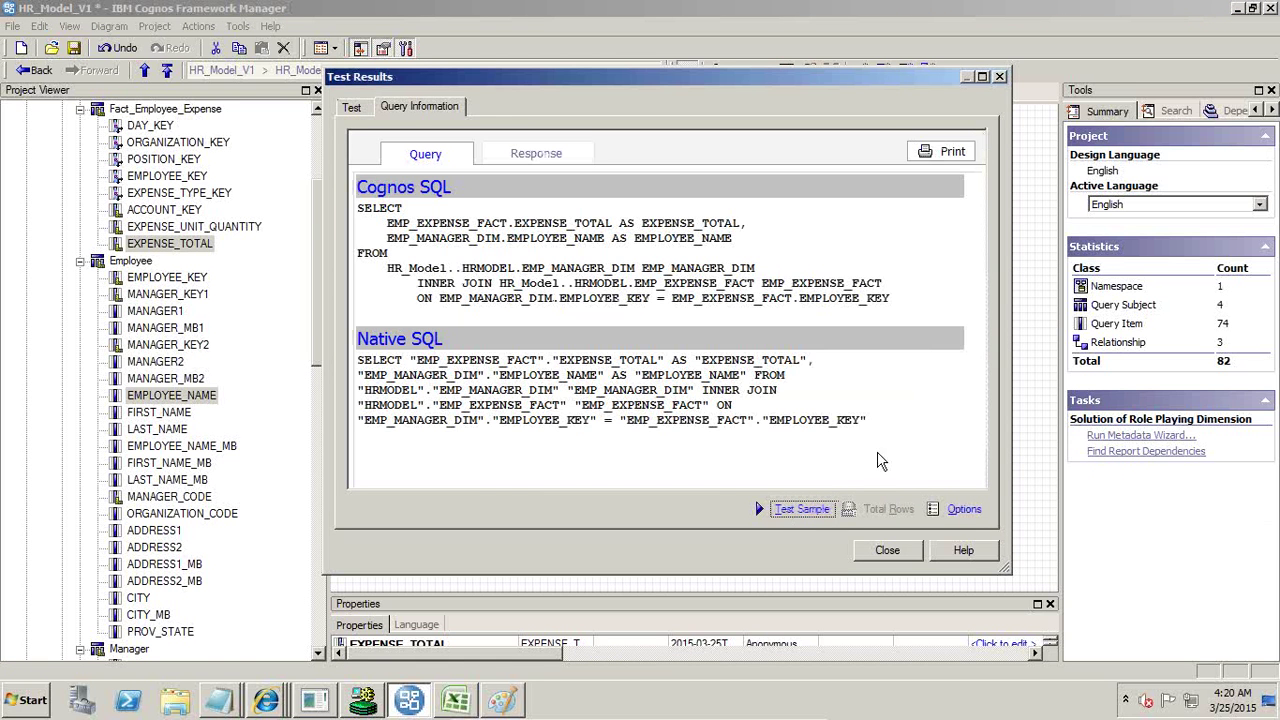
pyautogui.moveTo(867, 421); pyautogui.dragTo(360, 362)
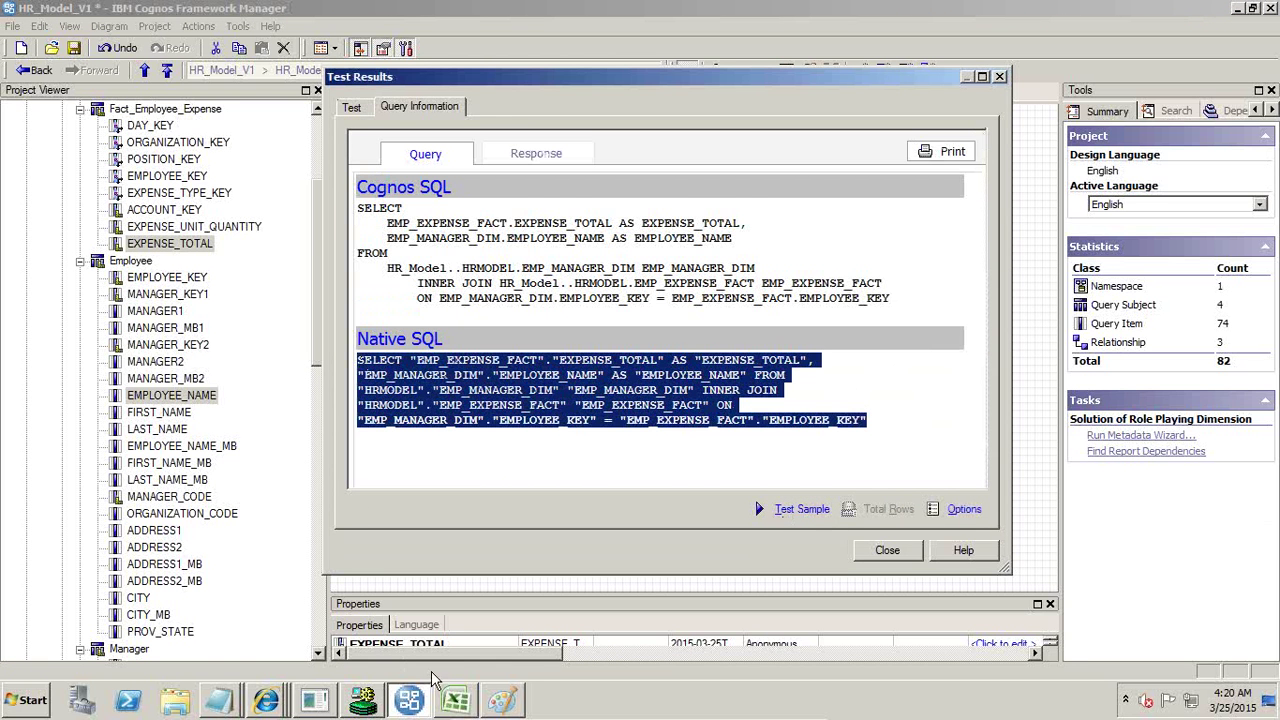
pyautogui.click(500, 703)
pyautogui.hotkey('ctrl', 'n')
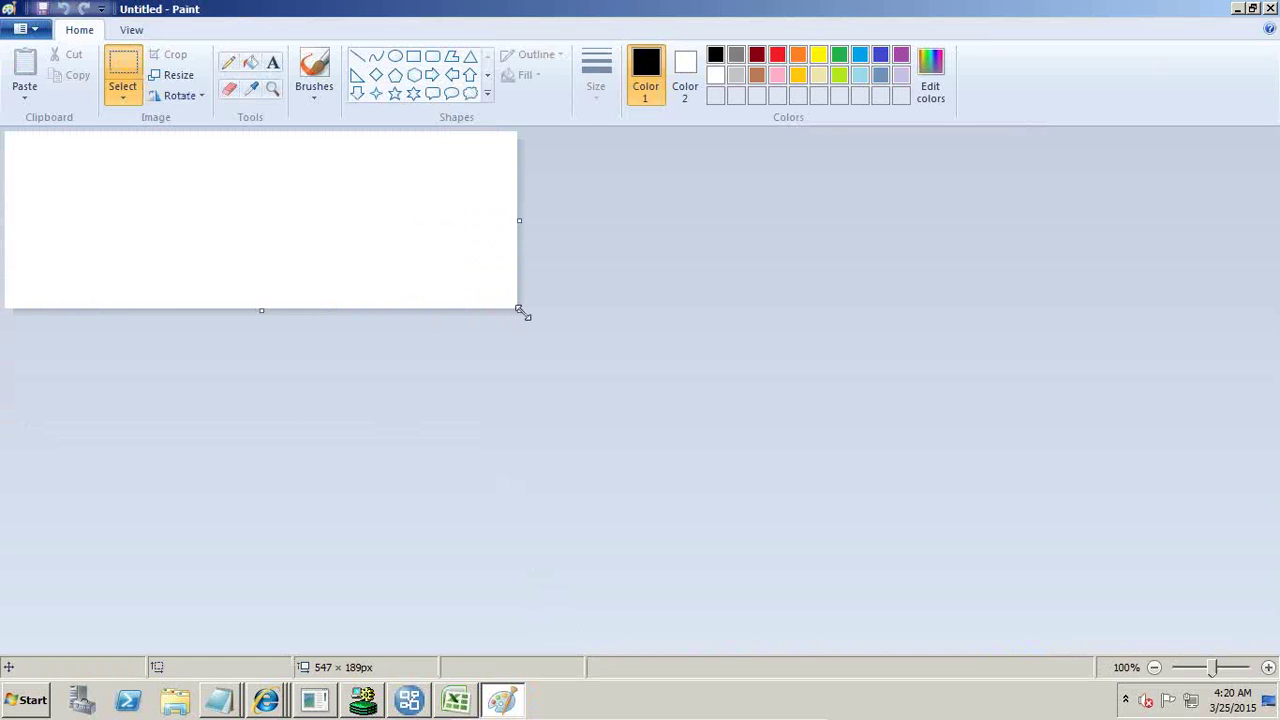
# - Enlarge the Paint canvas and paste the native SQL into a large text box
pyautogui.moveTo(519, 310); pyautogui.dragTo(1098, 630)
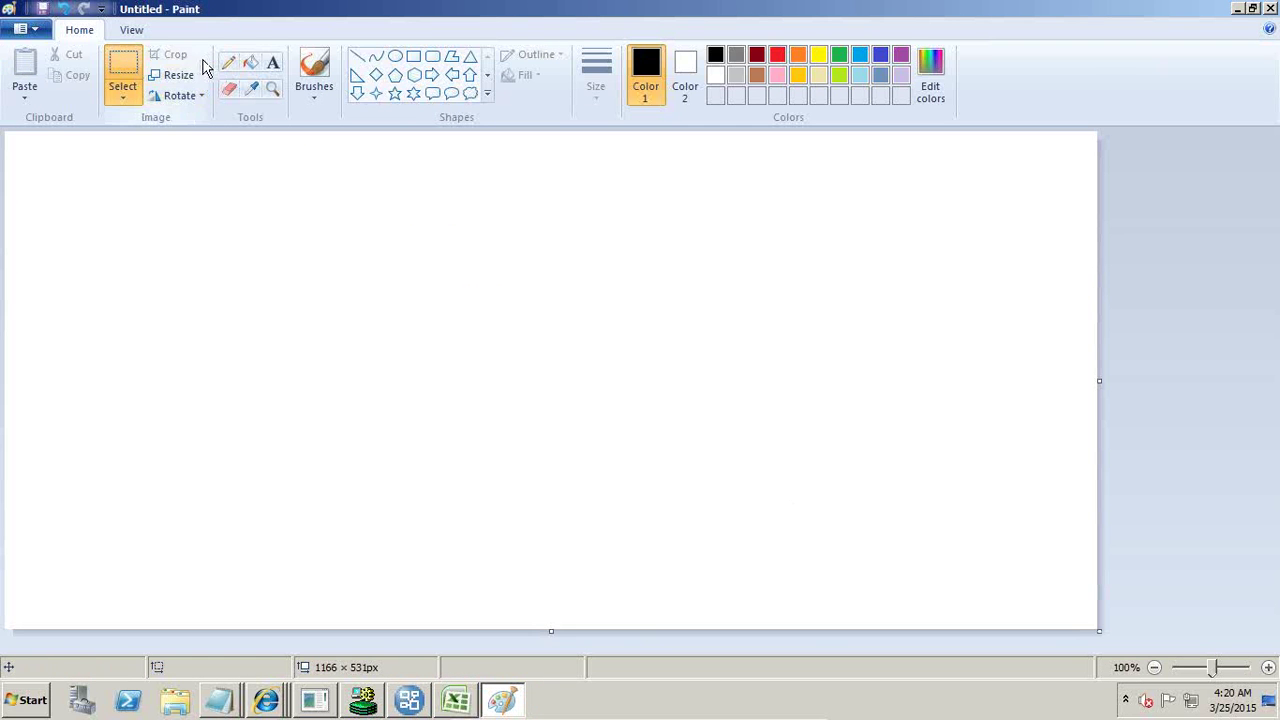
pyautogui.click(272, 62)
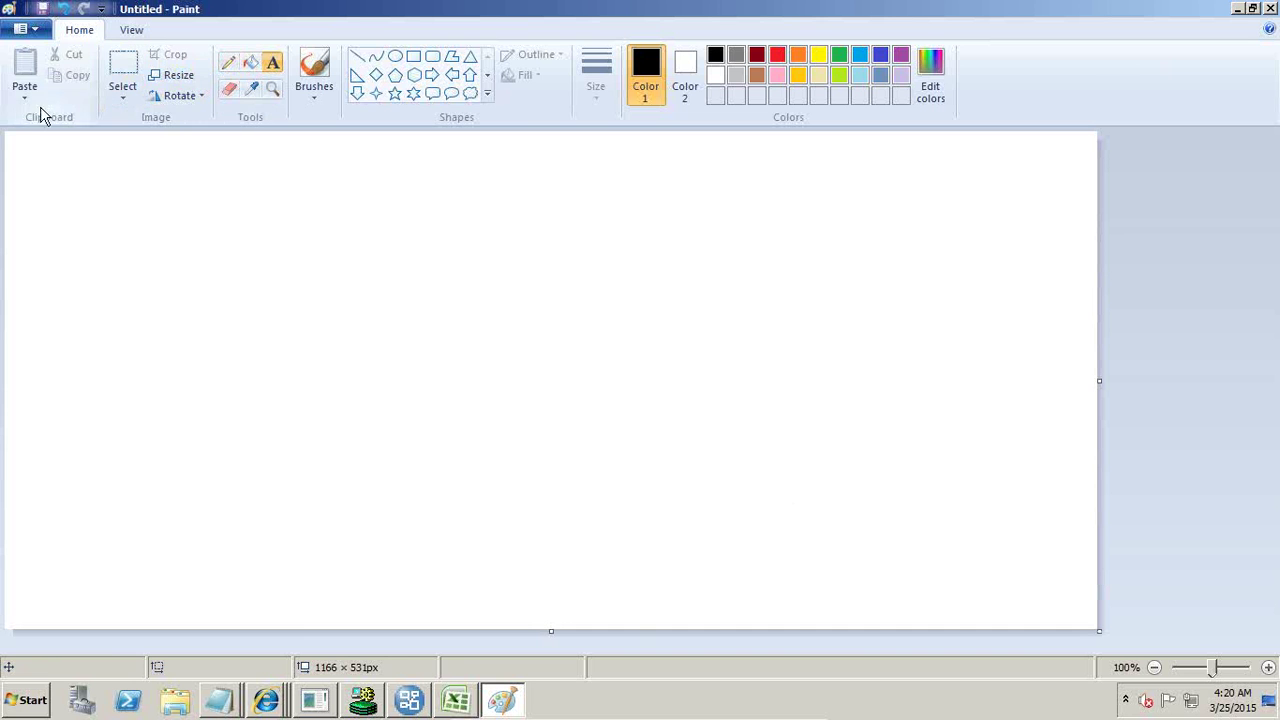
pyautogui.click(10, 138)
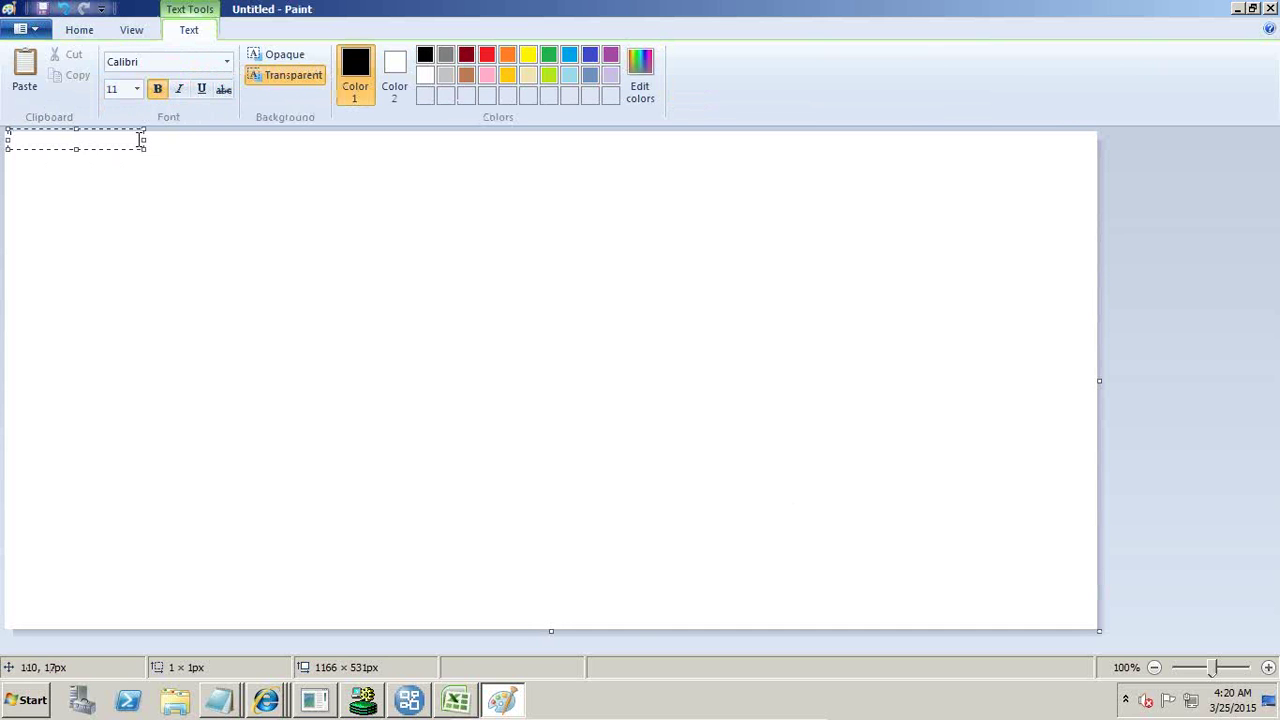
pyautogui.moveTo(142, 138); pyautogui.dragTo(566, 150)
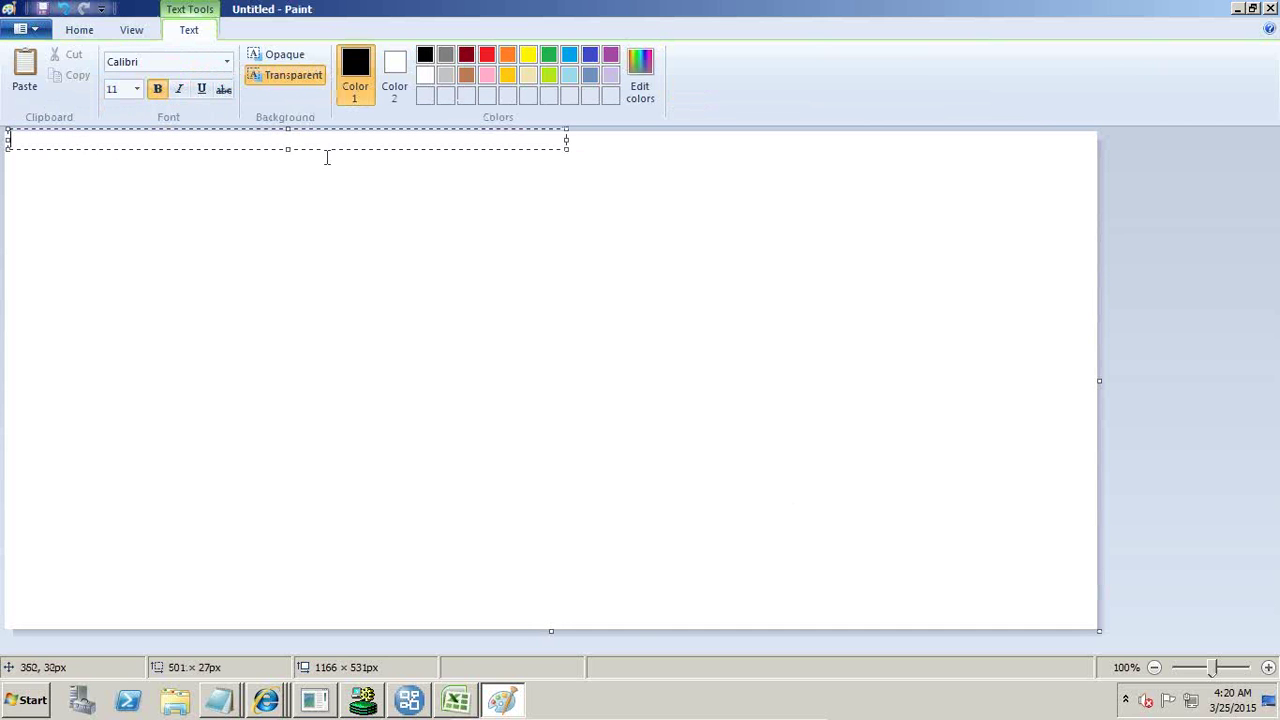
pyautogui.moveTo(286, 150); pyautogui.dragTo(5, 173)
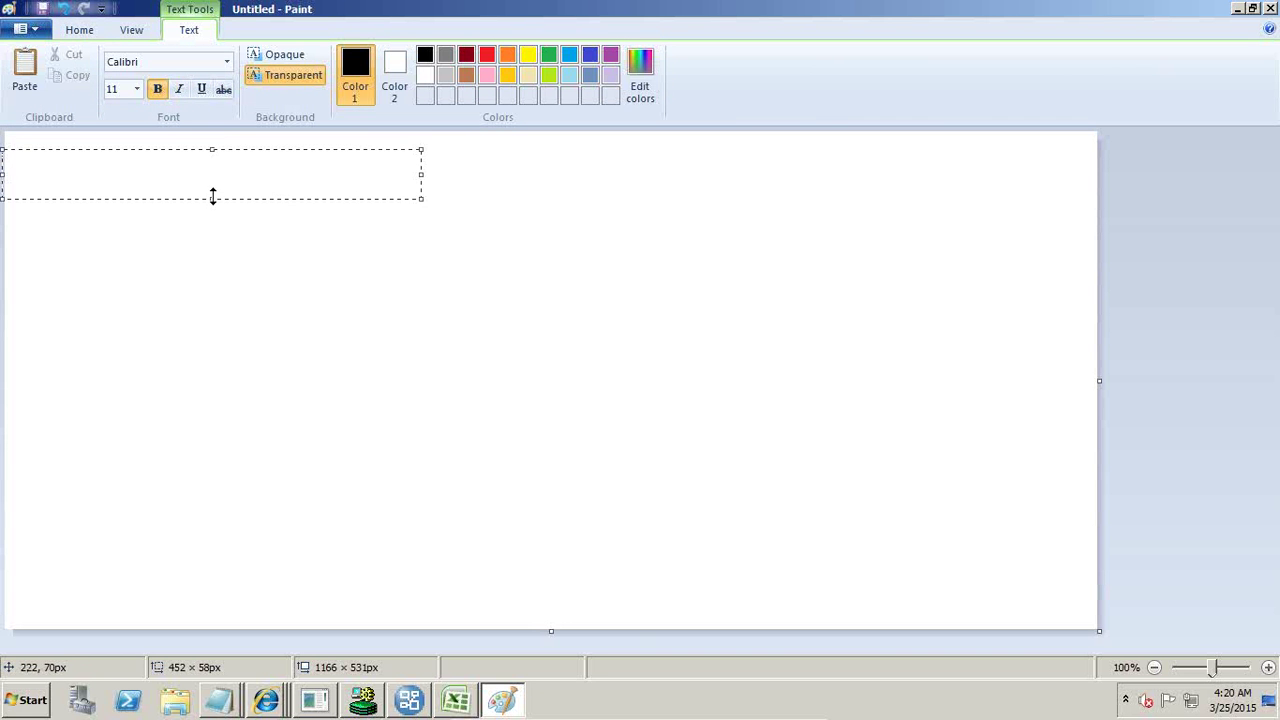
pyautogui.moveTo(212, 198); pyautogui.dragTo(212, 370)
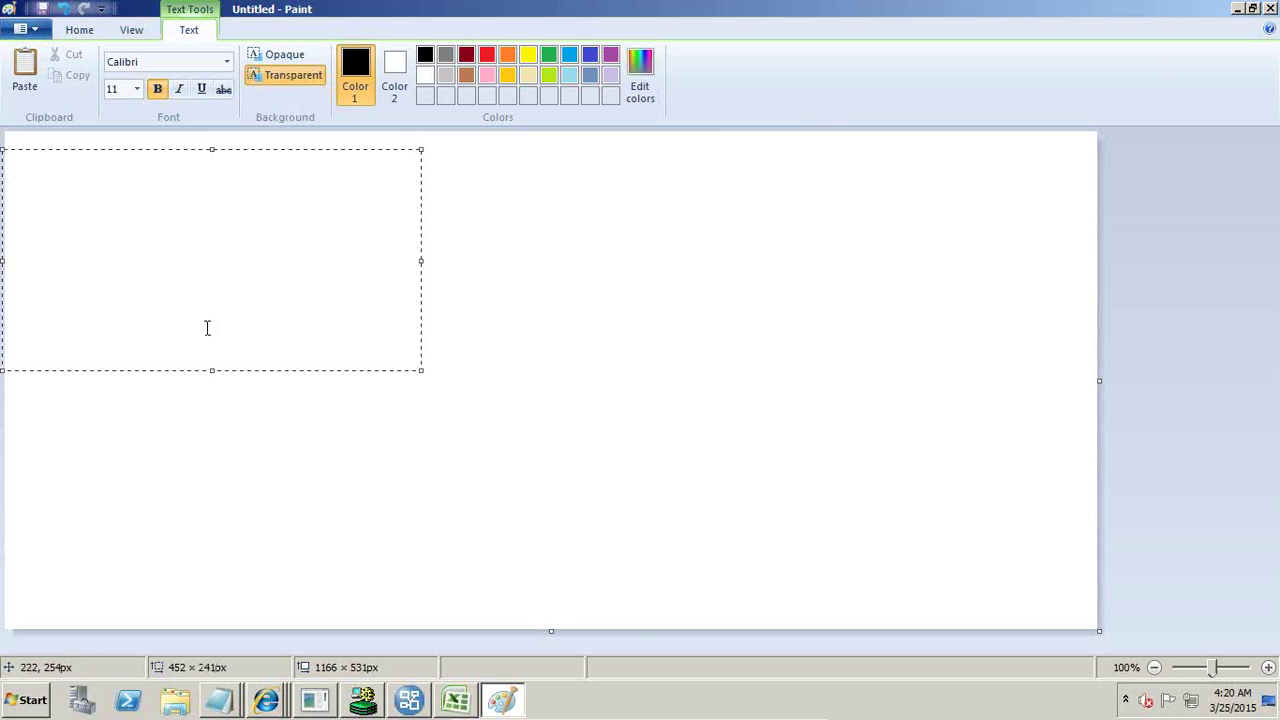
pyautogui.moveTo(420, 258); pyautogui.dragTo(801, 261)
pyautogui.write('SELECT SUM("EMP_EXPENSE_FACT"."EXPENSE_TOTAL") AS "EXPENSE_TOTAL", "EMP_MANAGER_DIM"."EMPLOYEE_NAME" AS "EMPLOYEE_NAME" FROM "HRMODEL"."EMP_MANAGER_DIM" "EMP_MANAGER_DIM" INNER JOIN "HRMODEL"."EMP_EXPENSE_FACT" "EMP_EXPENSE_FACT" ON "EMP_MANAGER_DIM"."EMPLOYEE_KEY" = "EMP_EXPENSE_FACT"."EMPLOYEE_KEY" GROUP BY "EMP_MANAGER_DIM"."EMPLOYEE_NAME"')
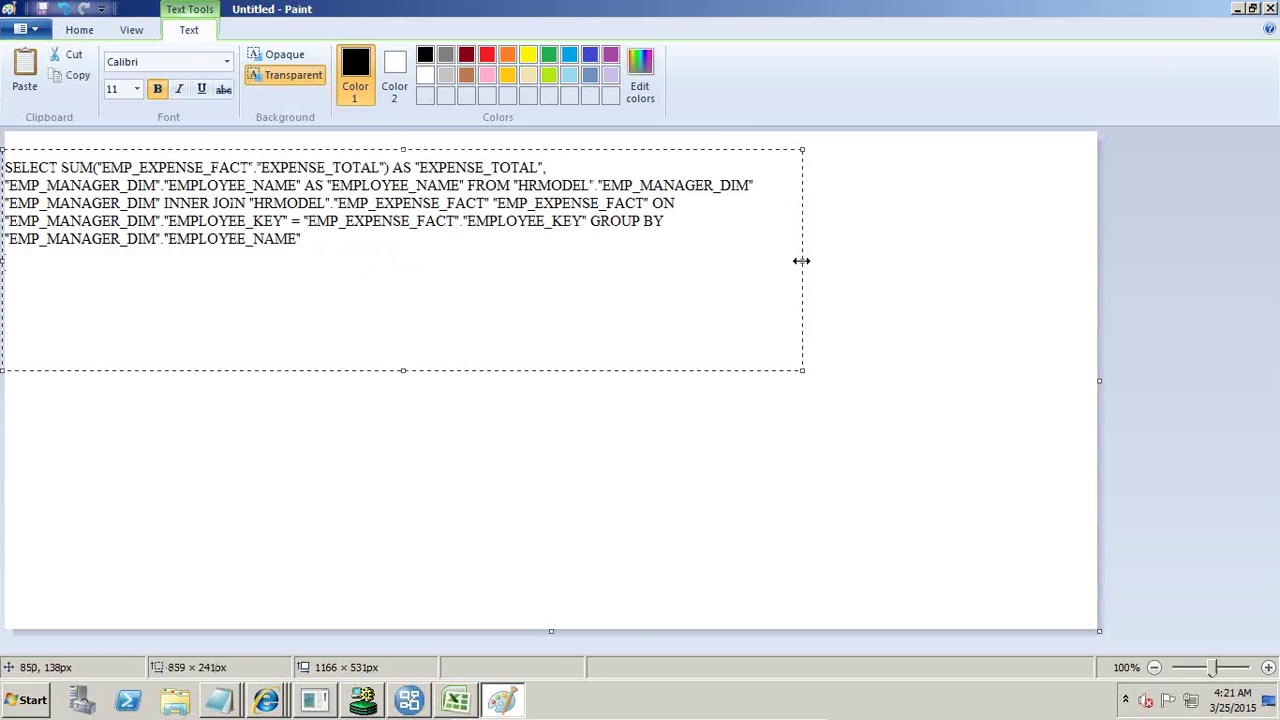
# - Move GROUP BY onto its own line and box the join condition line in red
pyautogui.click(592, 220)
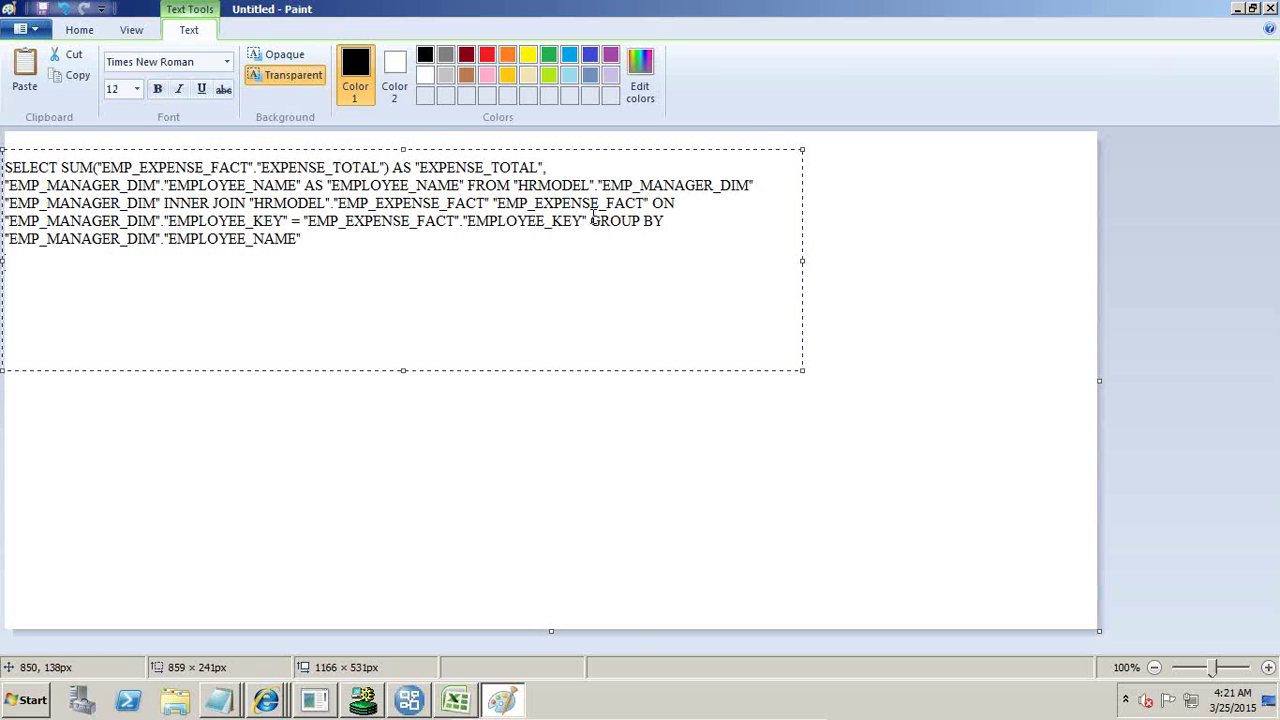
pyautogui.press('Return')
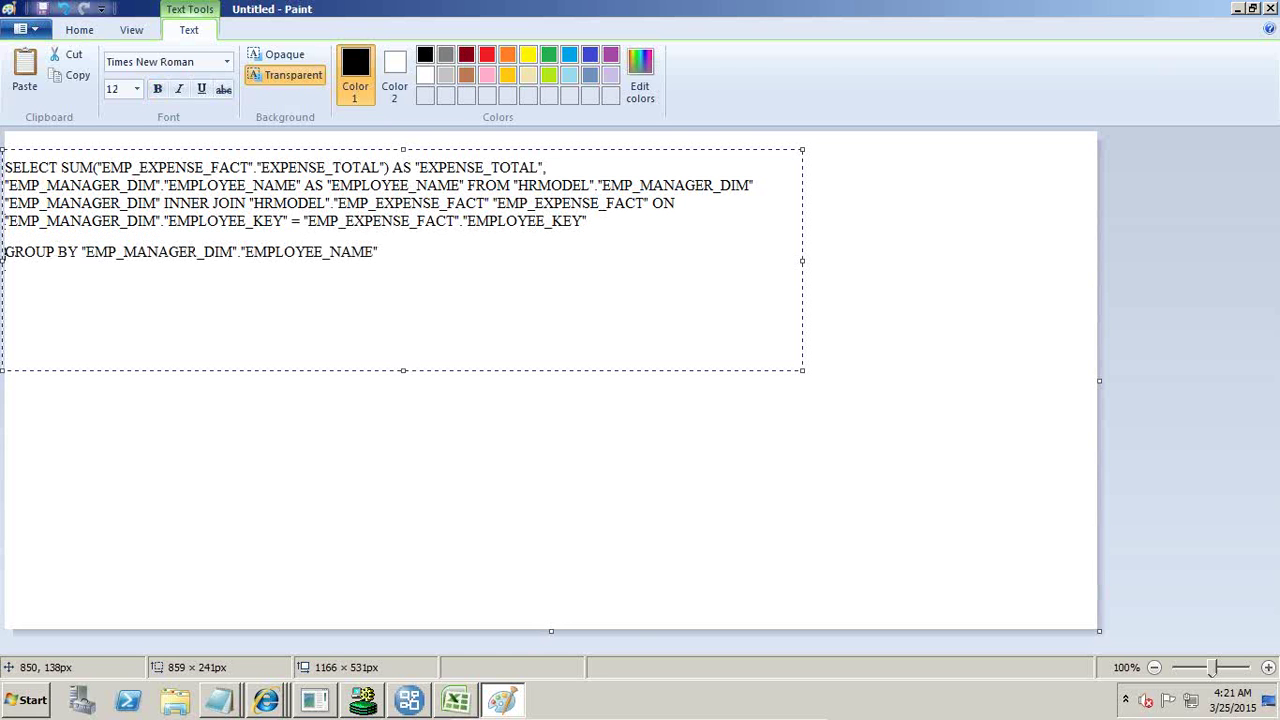
pyautogui.hotkey('shift', 'Up')
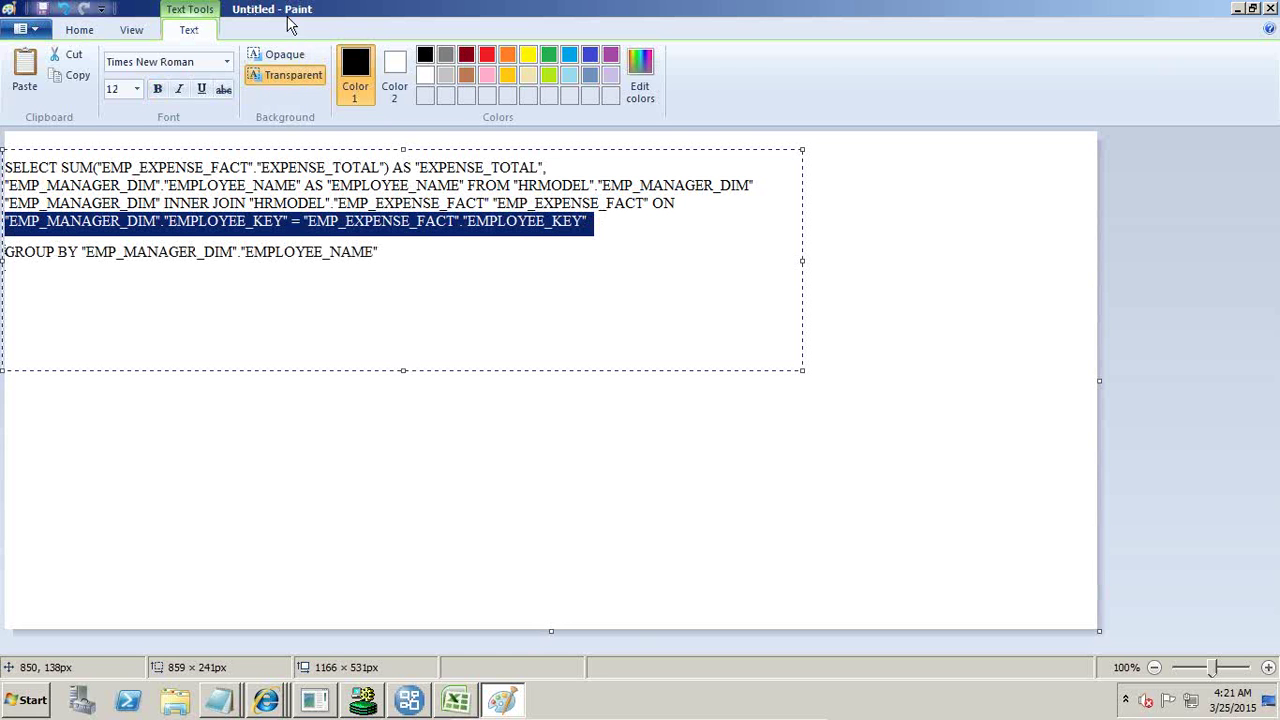
pyautogui.click(487, 54)
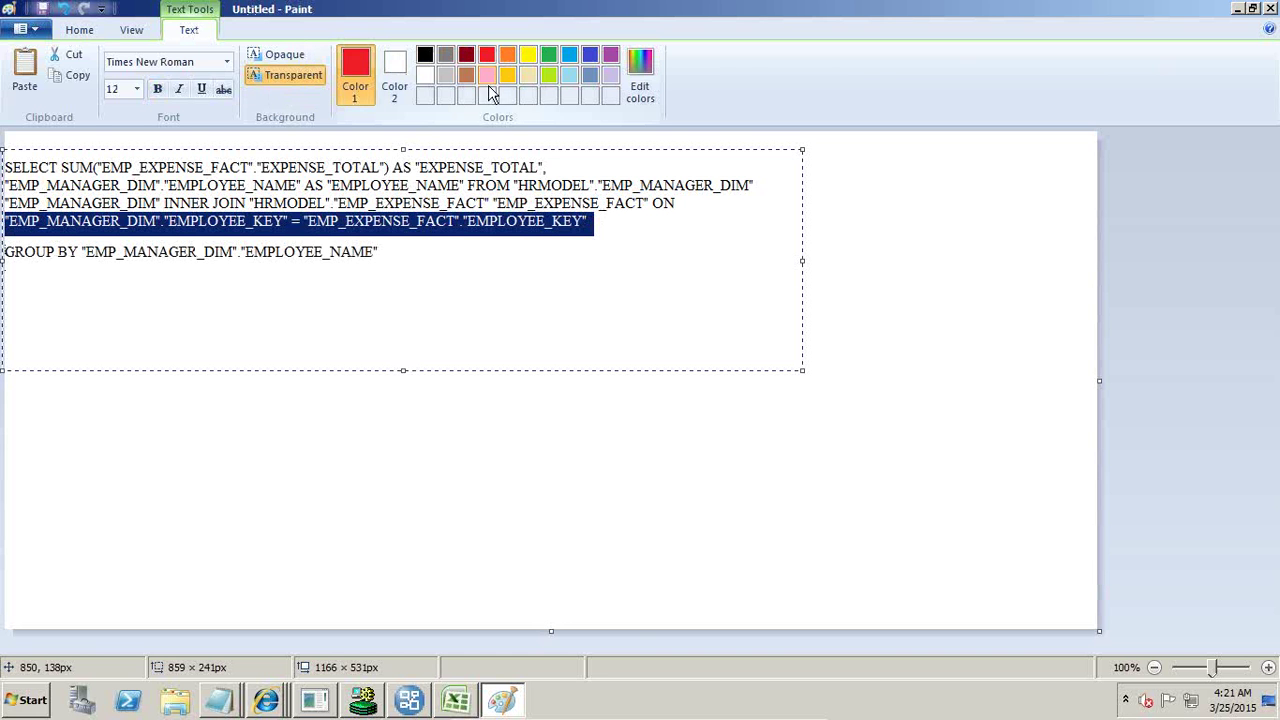
pyautogui.click(79, 30)
pyautogui.click(413, 56)
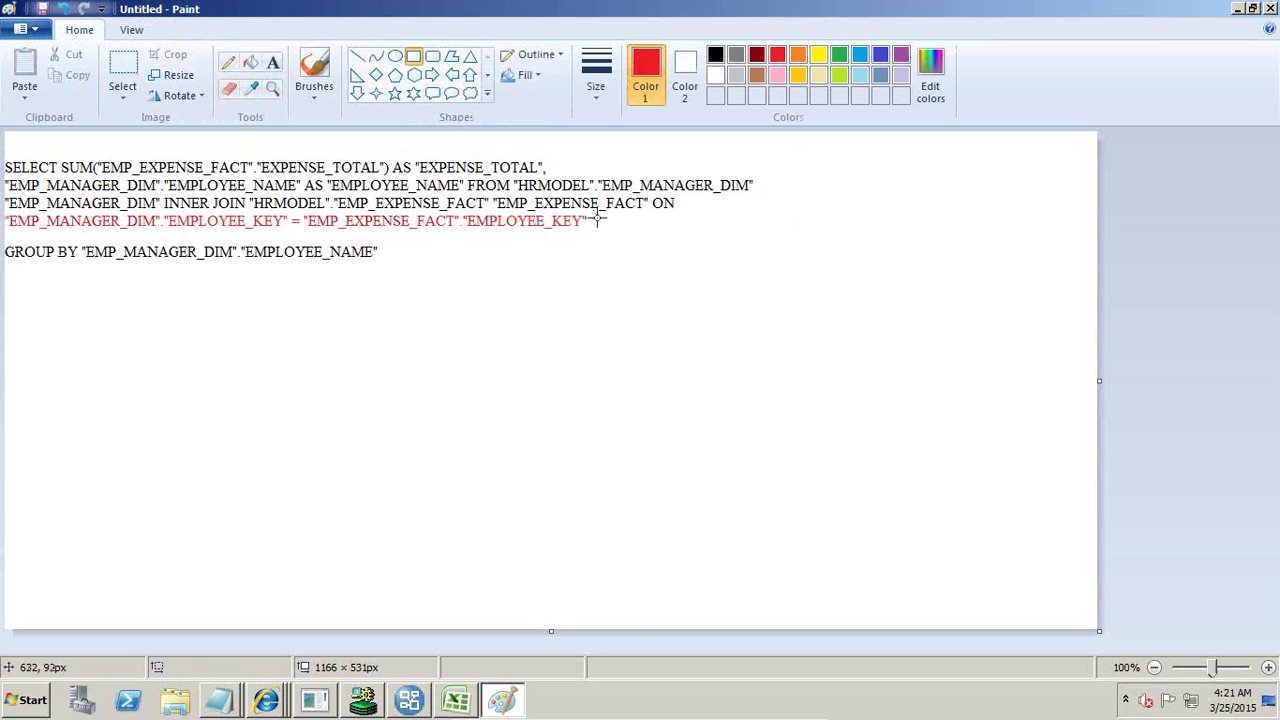
pyautogui.moveTo(596, 208); pyautogui.dragTo(3, 233)
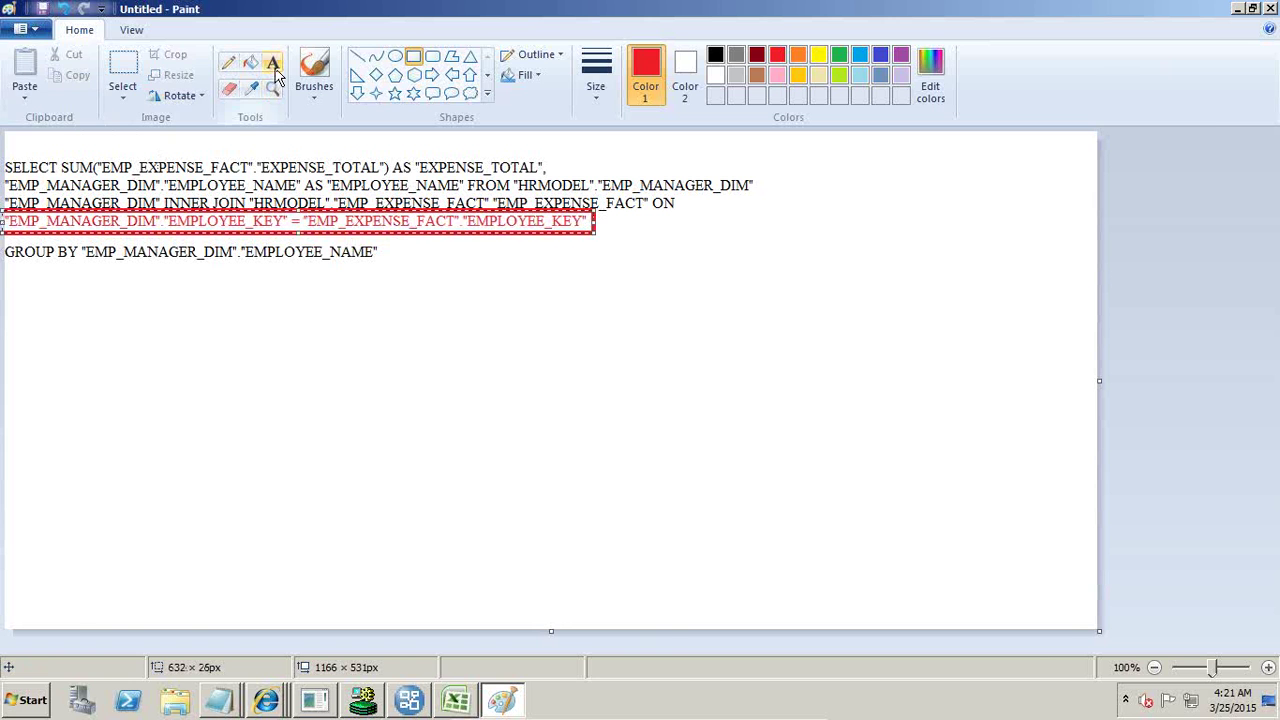
pyautogui.hotkey('alt', 'Tab')
pyautogui.click(901, 551)
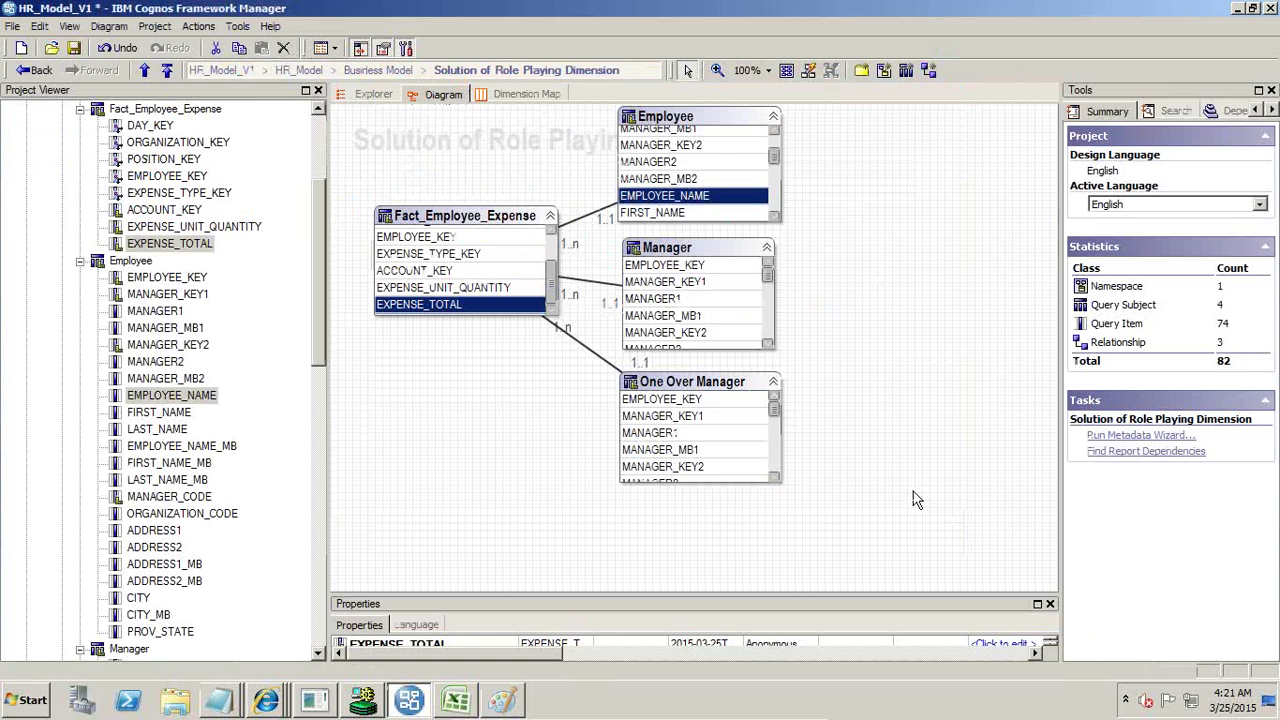
# - Test Manager's EMPLOYEE_NAME with EXPENSE_TOTAL and select its native SQL joined on MANAGER_KEY1
pyautogui.click(769, 290)
pyautogui.click(724, 320)
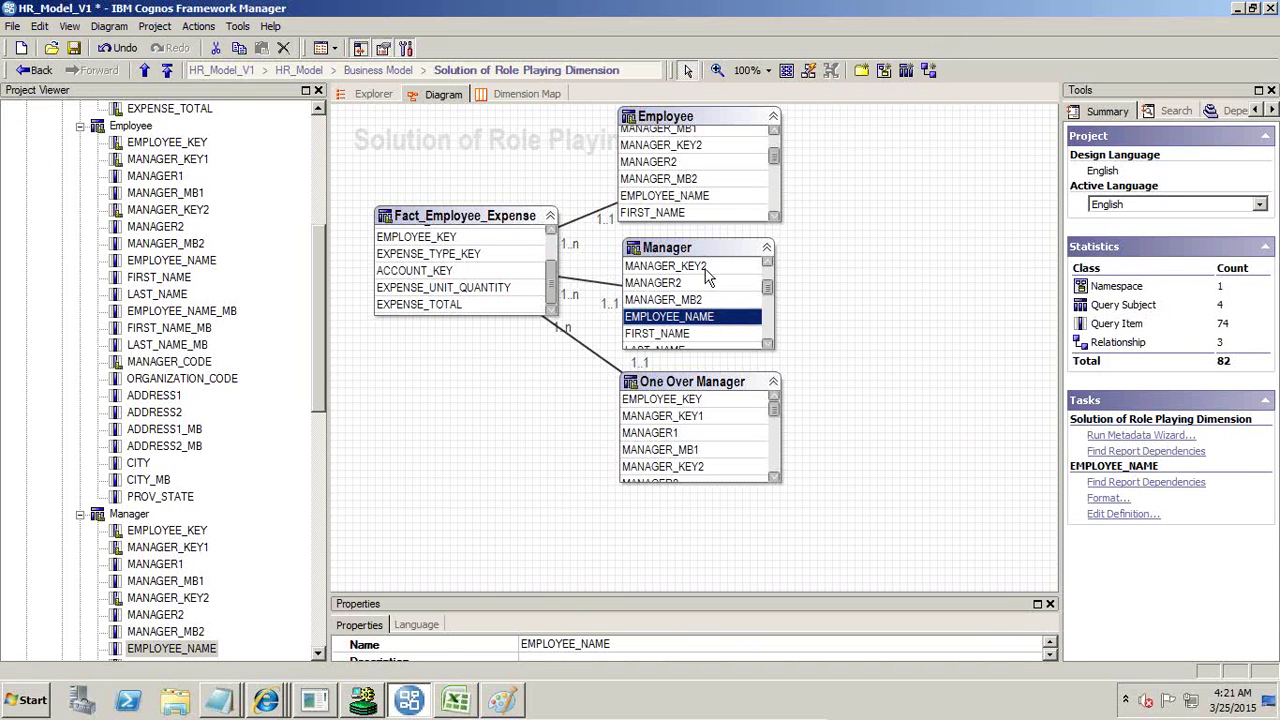
pyautogui.click(477, 305)
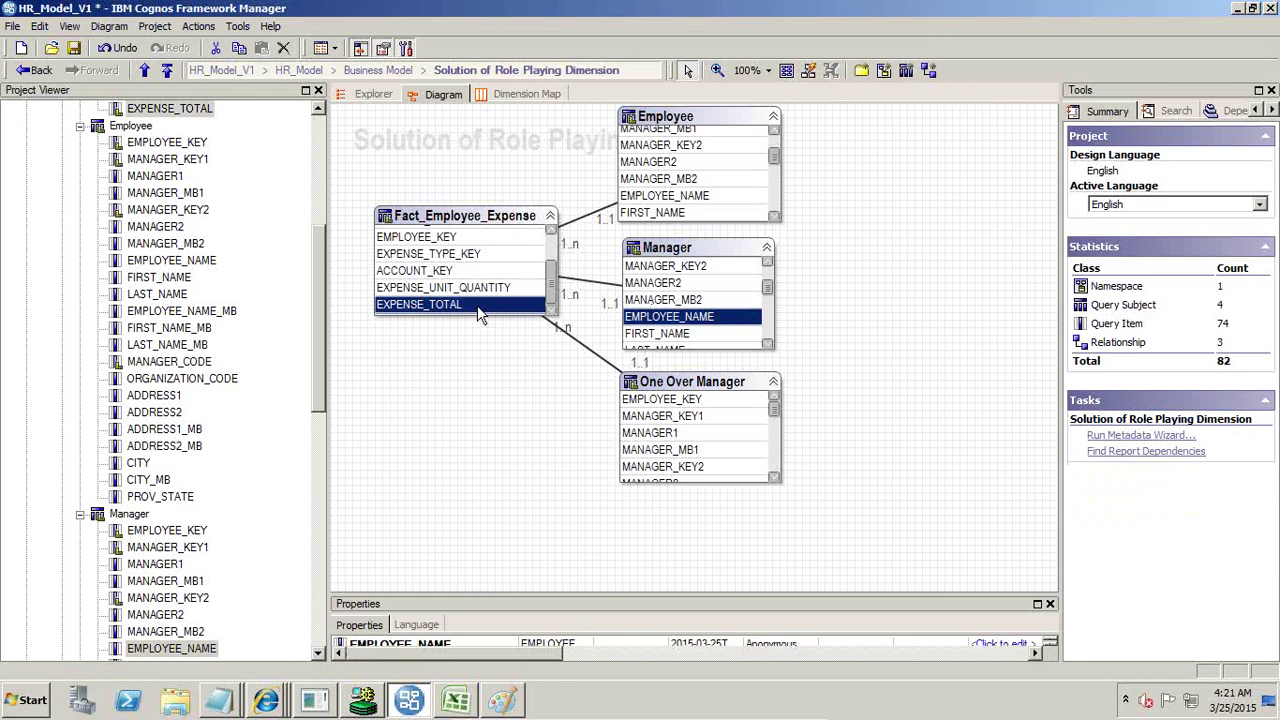
pyautogui.rightClick(477, 305)
pyautogui.click(525, 373)
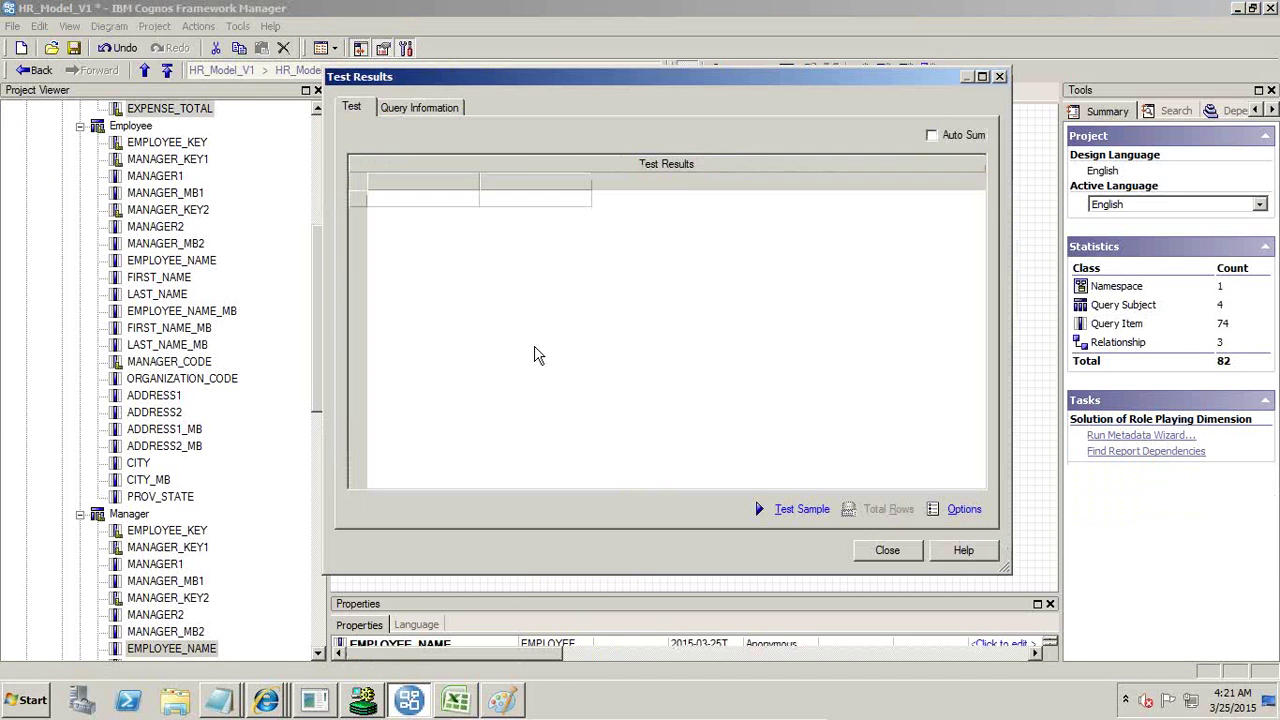
pyautogui.click(419, 107)
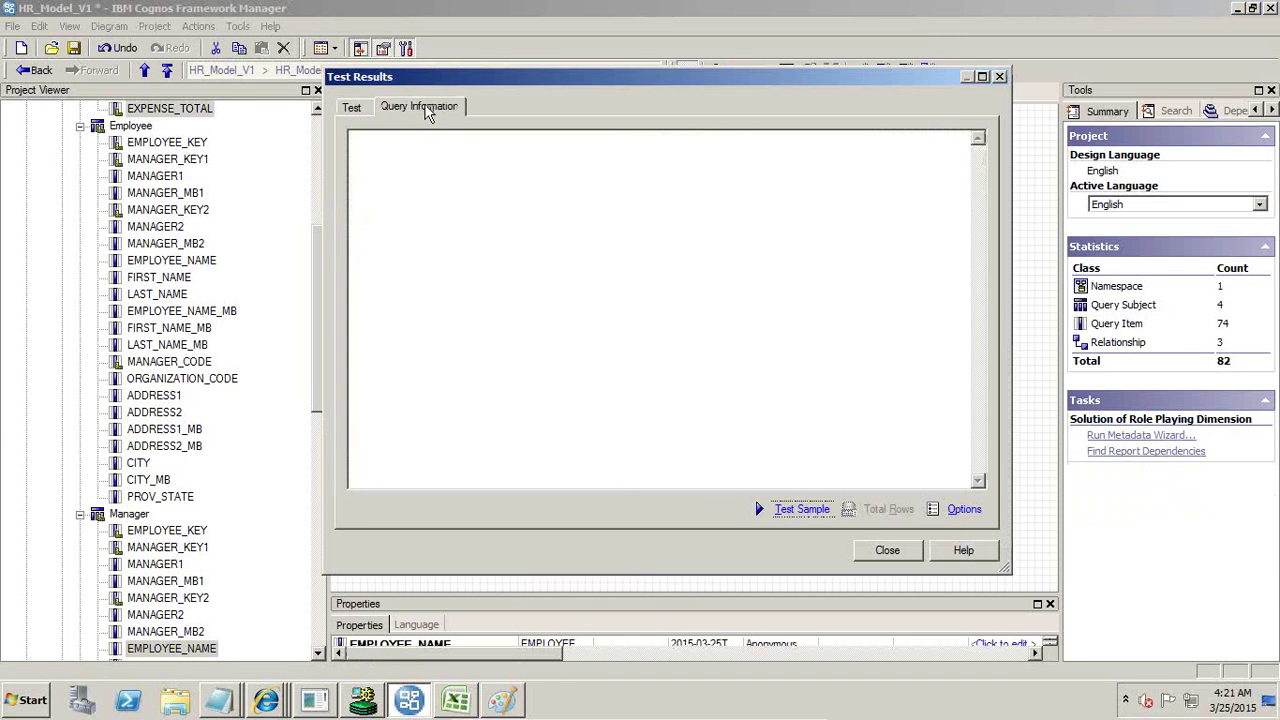
pyautogui.click(800, 509)
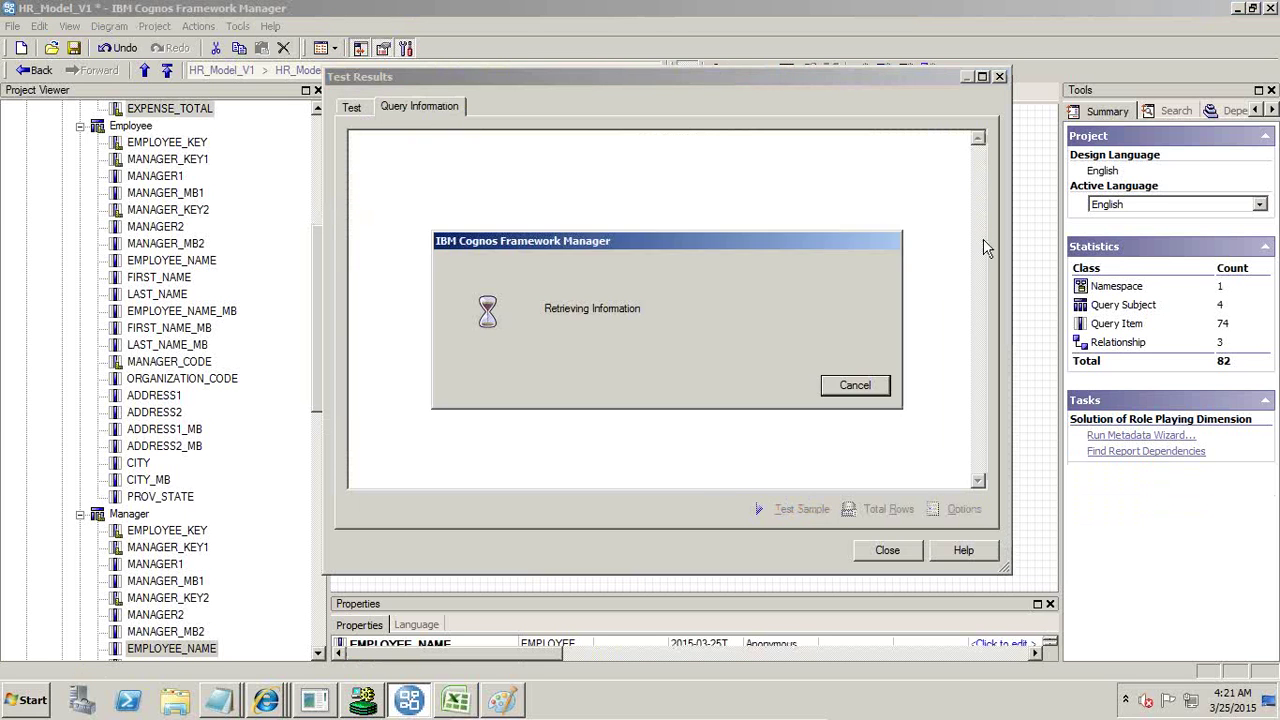
pyautogui.moveTo(868, 420); pyautogui.dragTo(362, 360)
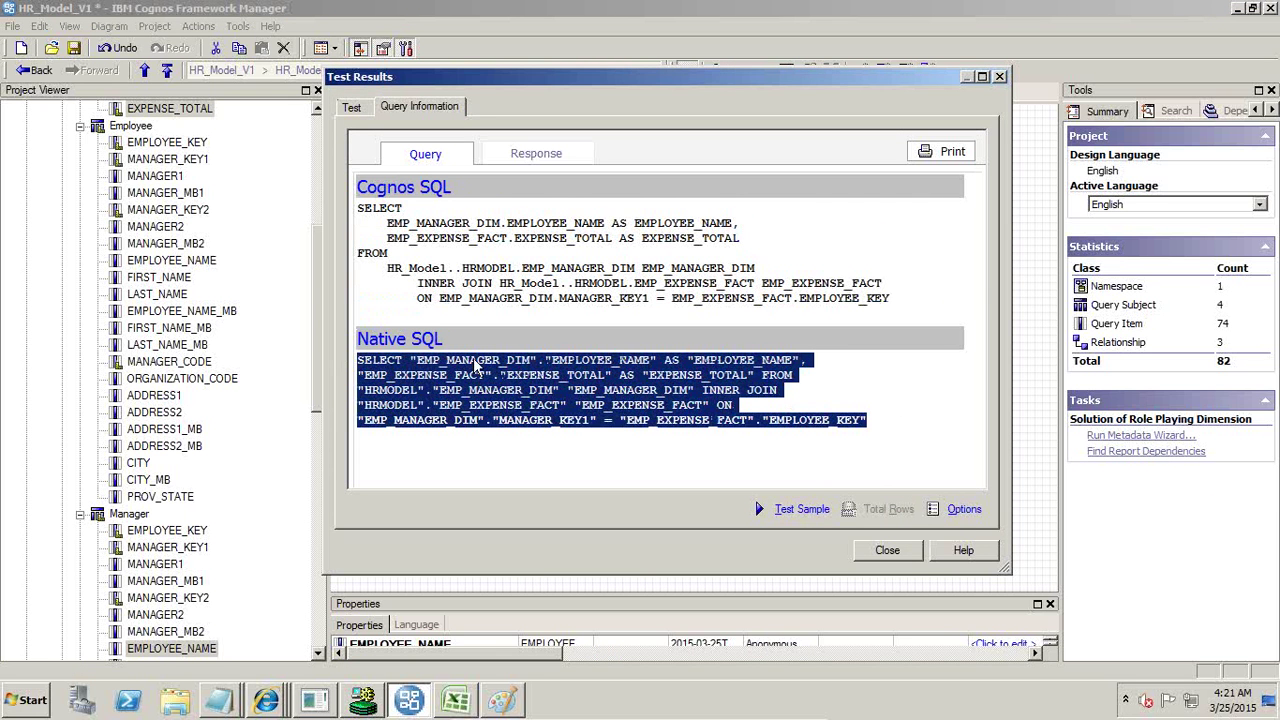
pyautogui.click(508, 700)
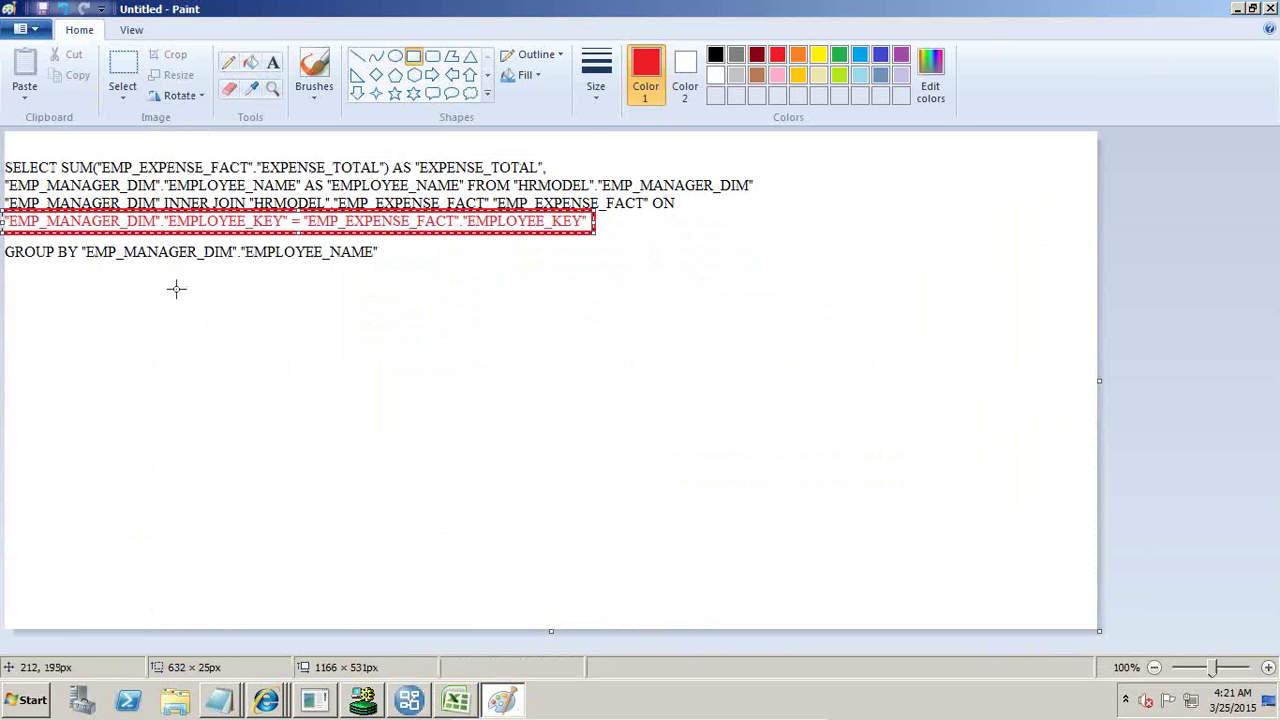
# - Paste the SQL into a second text box below the first, with GROUP BY on its own line
pyautogui.click(122, 68)
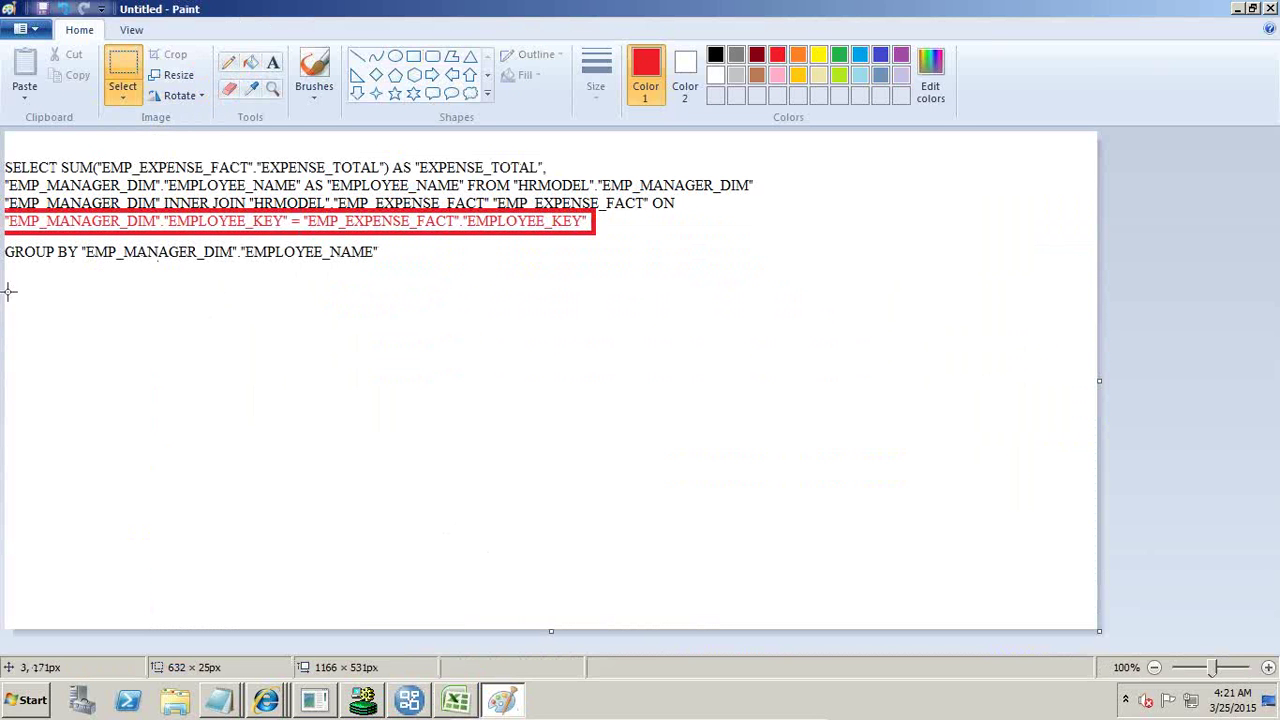
pyautogui.moveTo(9, 272)
pyautogui.mouseDown()
pyautogui.moveTo(412, 486)
pyautogui.moveTo(680, 460)
pyautogui.moveTo(780, 399)
pyautogui.mouseUp()
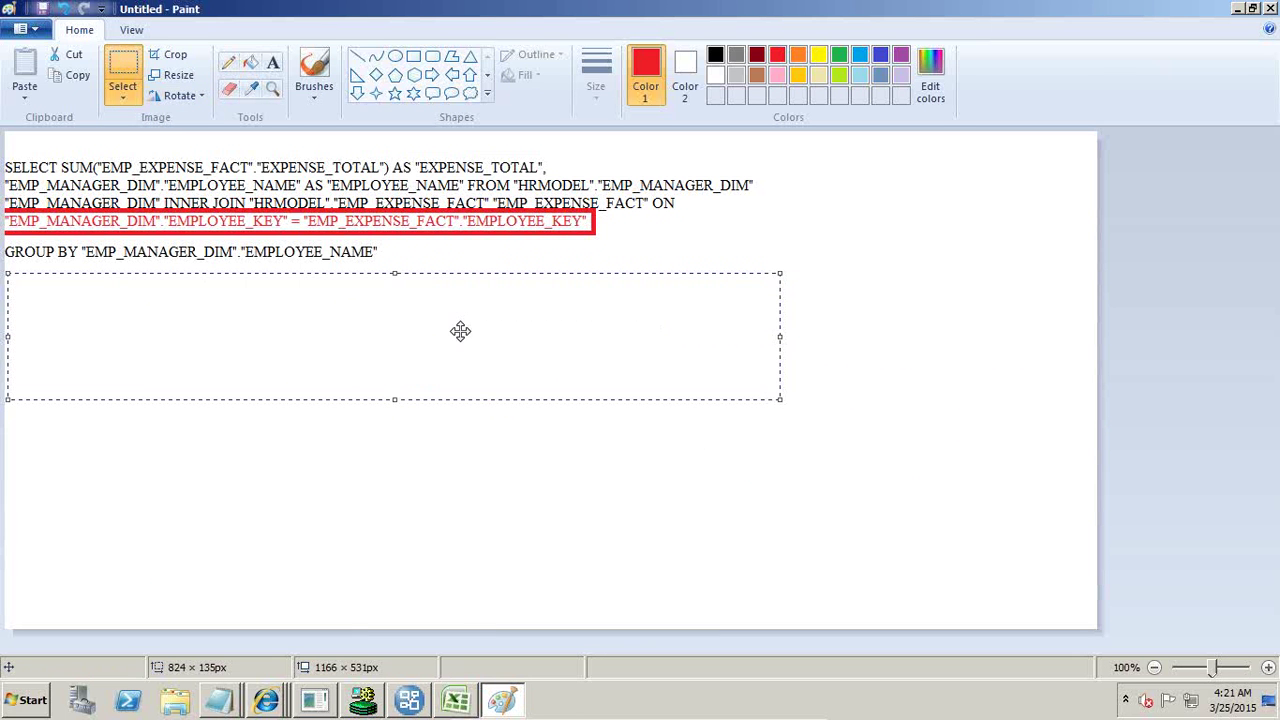
pyautogui.click(270, 65)
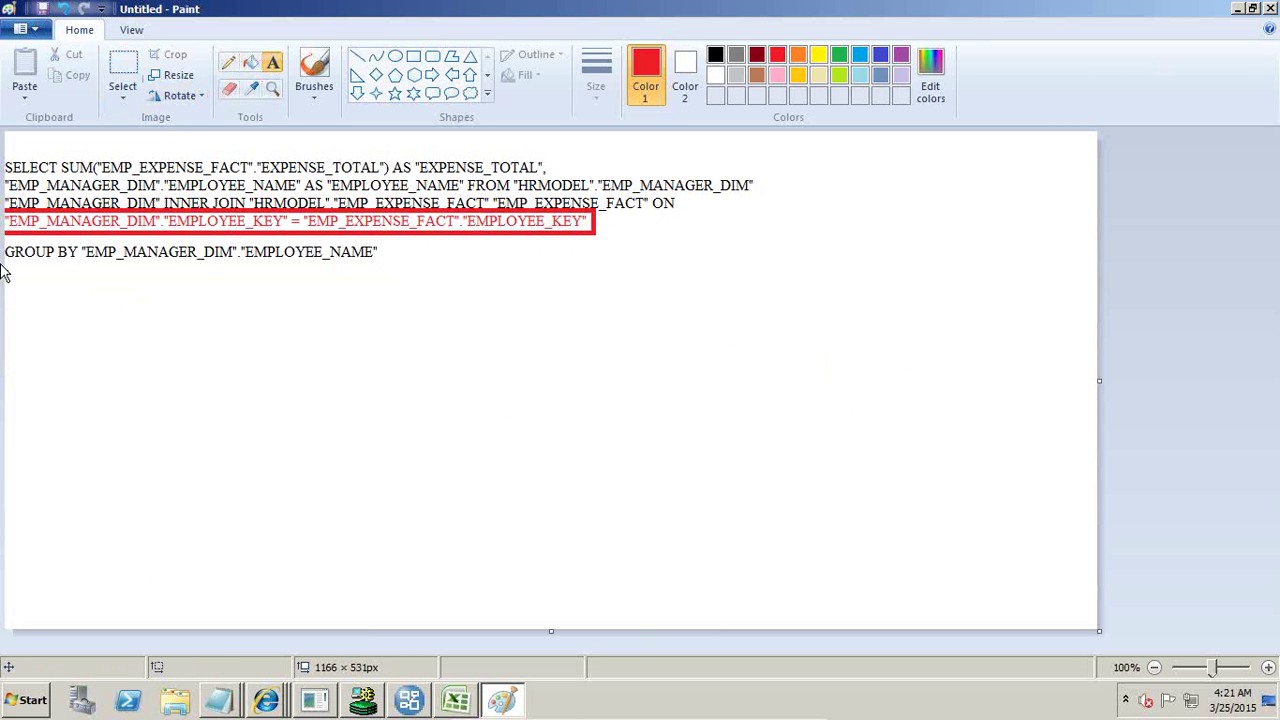
pyautogui.click(3, 265)
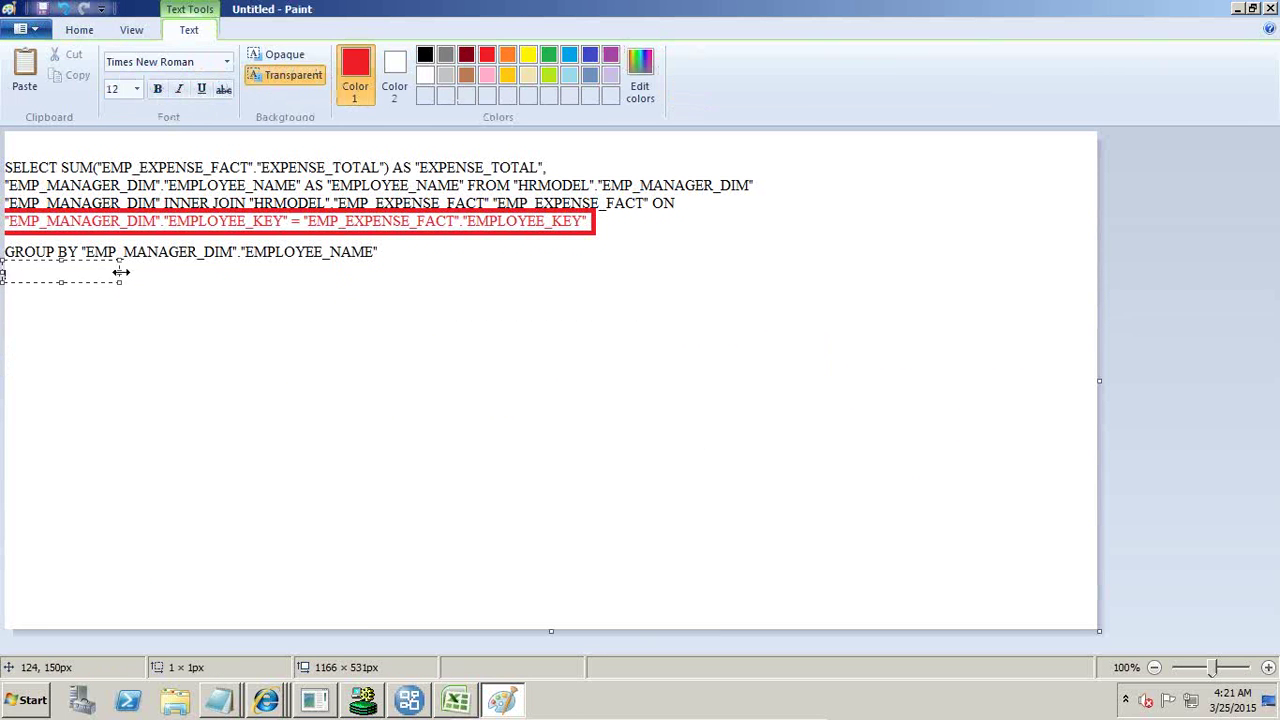
pyautogui.moveTo(122, 271); pyautogui.dragTo(763, 306)
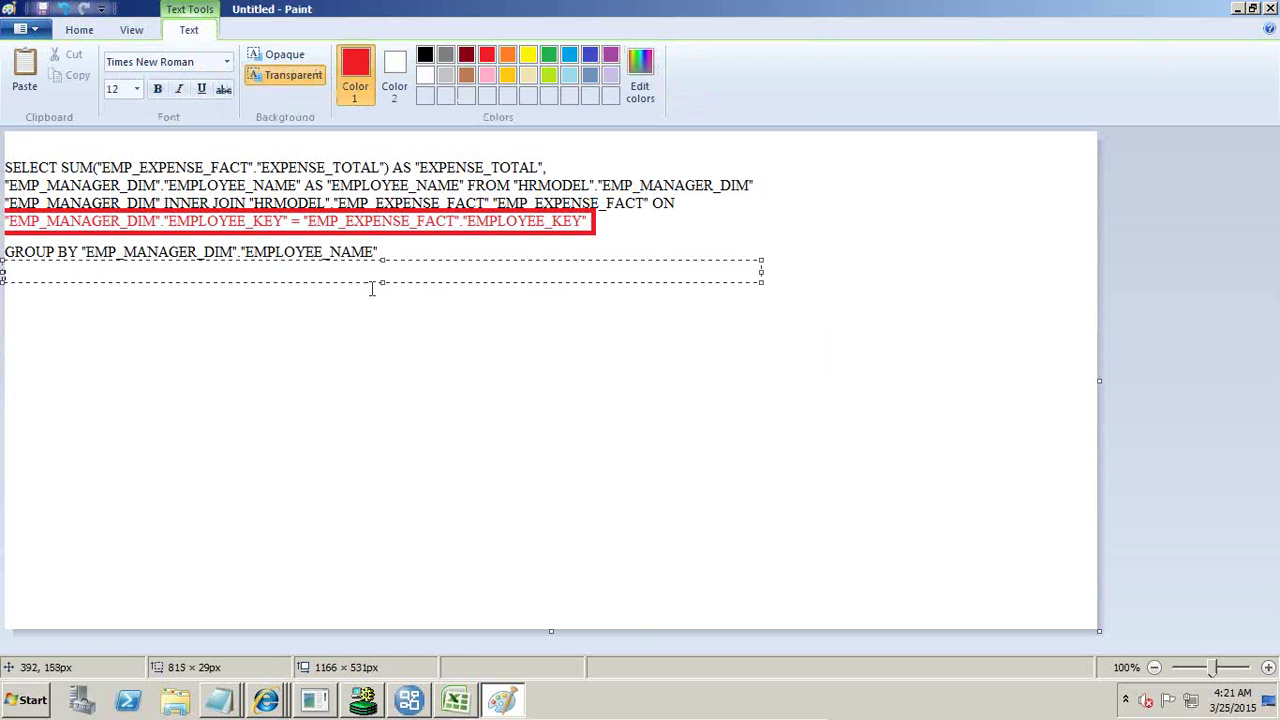
pyautogui.moveTo(383, 289); pyautogui.dragTo(383, 412)
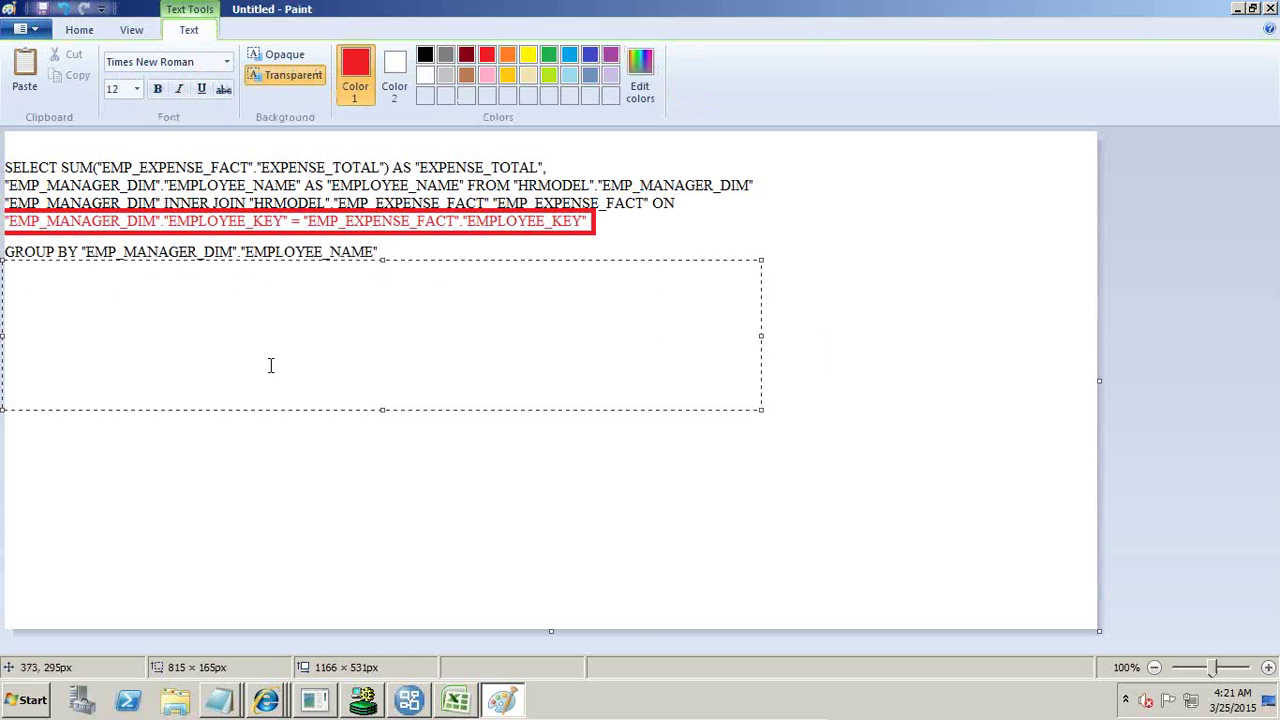
pyautogui.write('SELECT SUM("EMP_EXPENSE_FACT"."EXPENSE_TOTAL") AS "EXPENSE_TOTAL", "EMP_MANAGER_DIM"."EMPLOYEE_NAME" AS "EMPLOYEE_NAME" FROM "HRMODEL"."EMP_MANAGER_DIM" "EMP_MANAGER_DIM" INNER JOIN "HRMODEL"."EMP_EXPENSE_FACT" "EMP_EXPENSE_FACT" ON "EMP_MANAGER_DIM"."EMPLOYEE_KEY" = "EMP_EXPENSE_FACT"."EMPLOYEE_KEY" GROUP BY "EMP_MANAGER_DIM"."EMPLOYEE_NAME"')
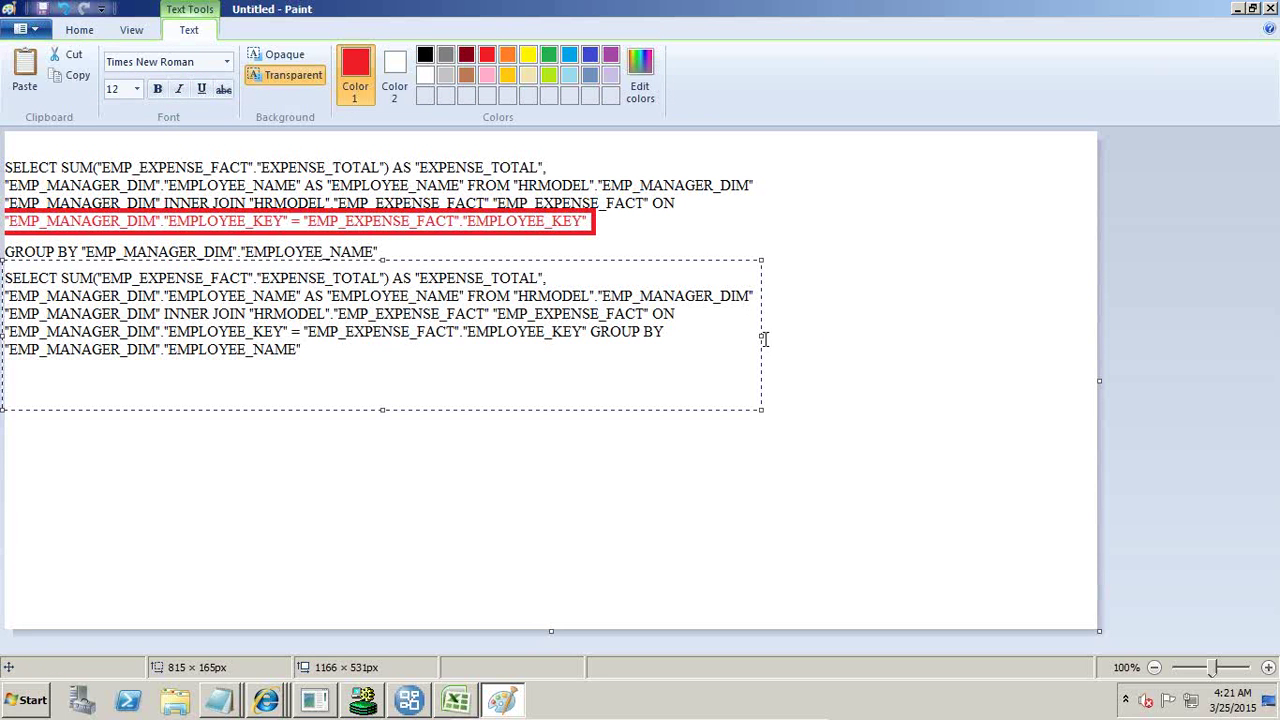
pyautogui.press('Return')
pyautogui.press('Return')
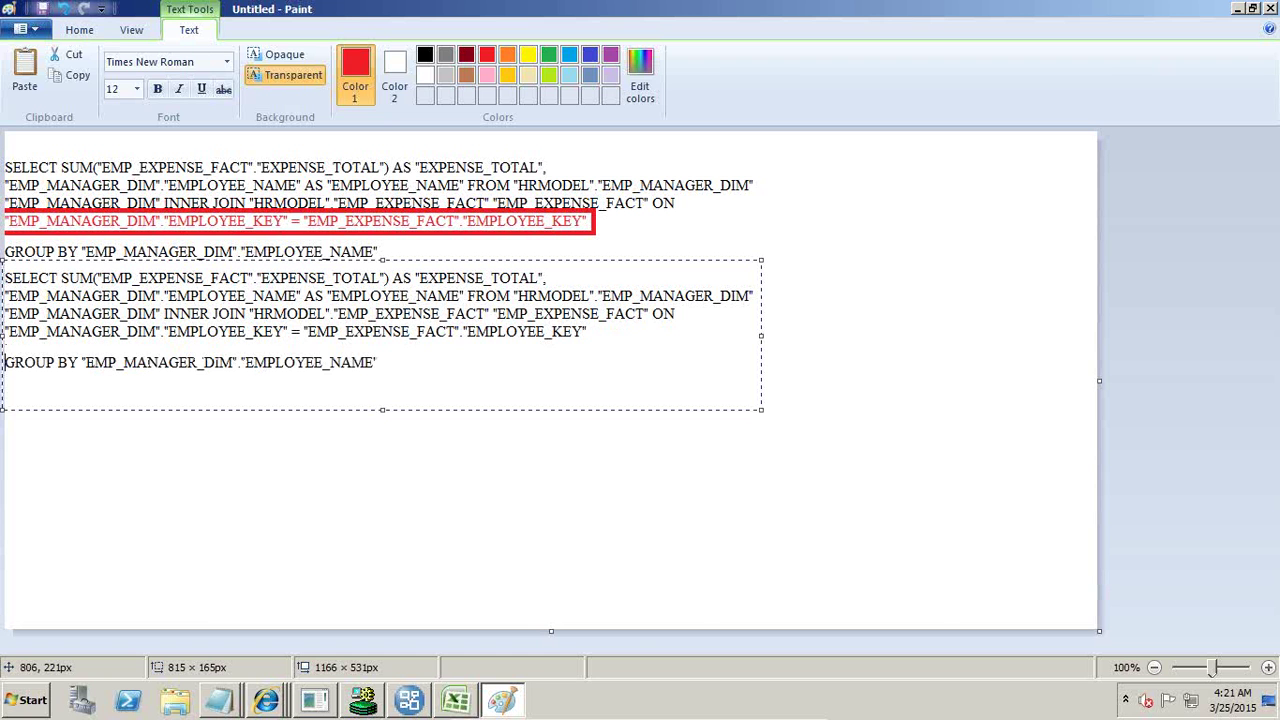
pyautogui.hotkey('shift', 'Up')
pyautogui.hotkey('shift', 'Up')
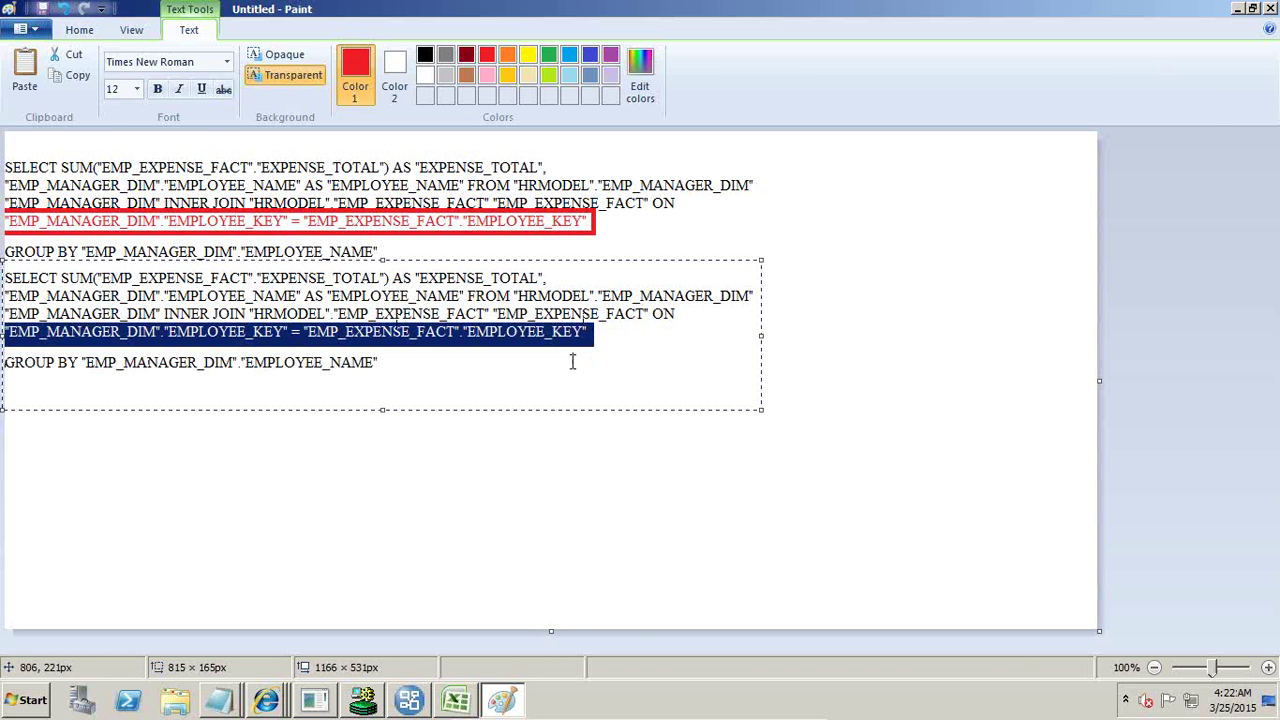
pyautogui.hotkey('alt', 'Tab')
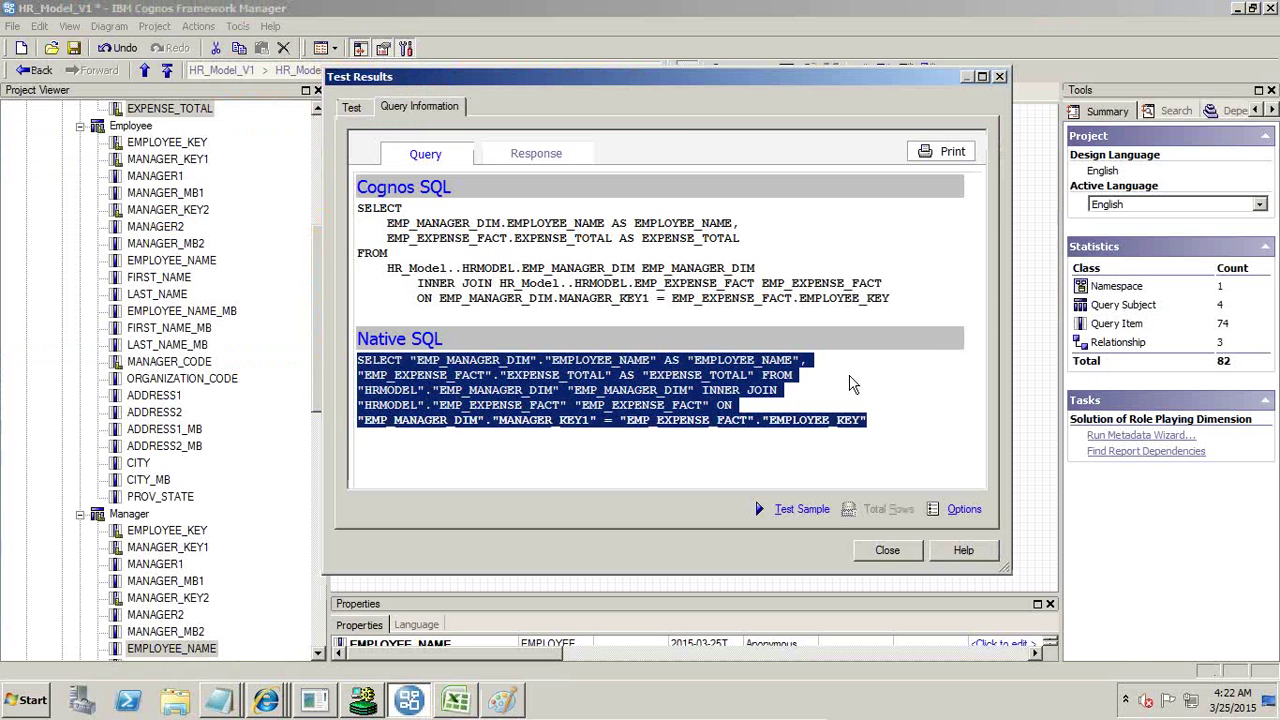
# - Inspect the Manager–Fact_Employee_Expense join expression MANAGER_KEY1 = EMPLOYEE_KEY and close it unchanged
pyautogui.click(905, 552)
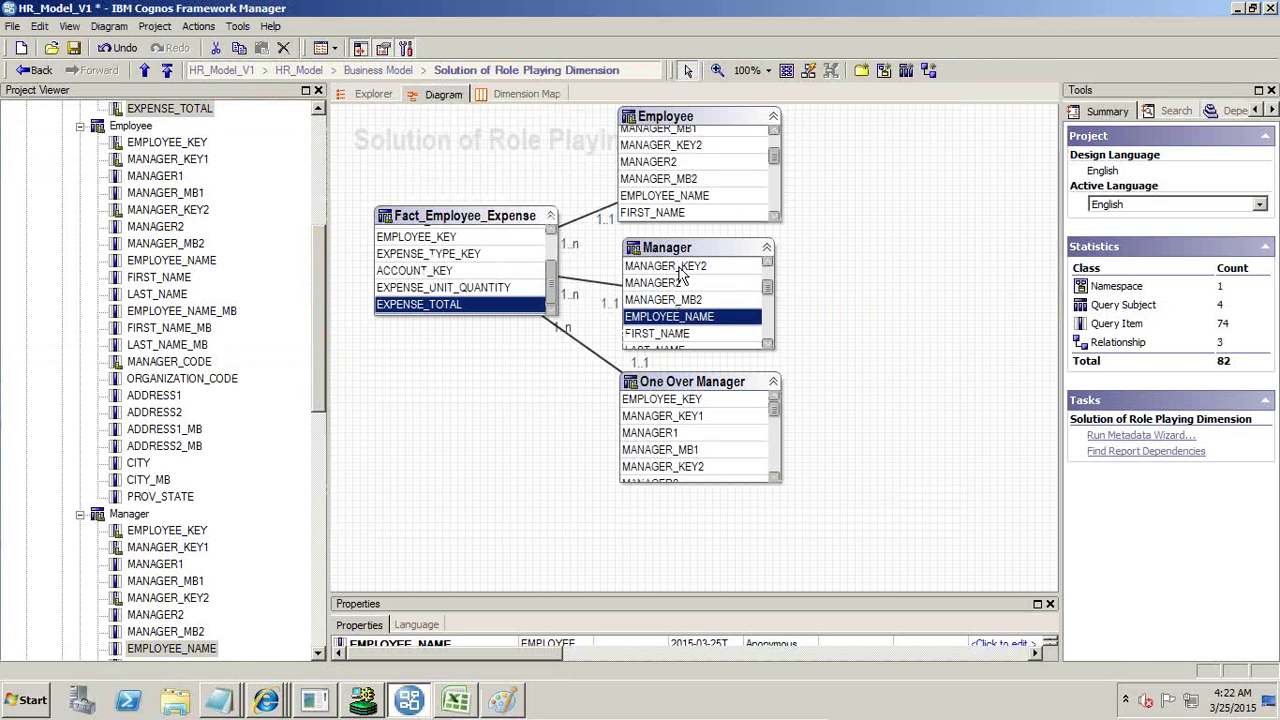
pyautogui.click(592, 284)
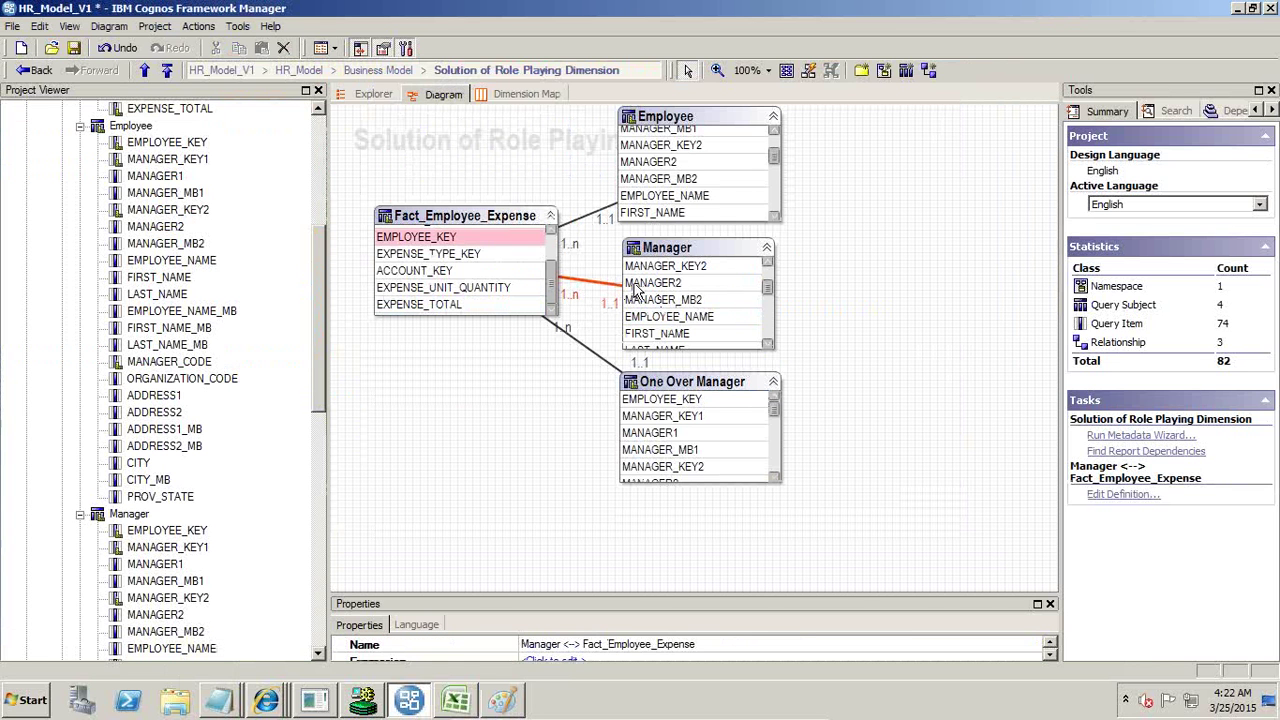
pyautogui.click(612, 295)
pyautogui.click(709, 250)
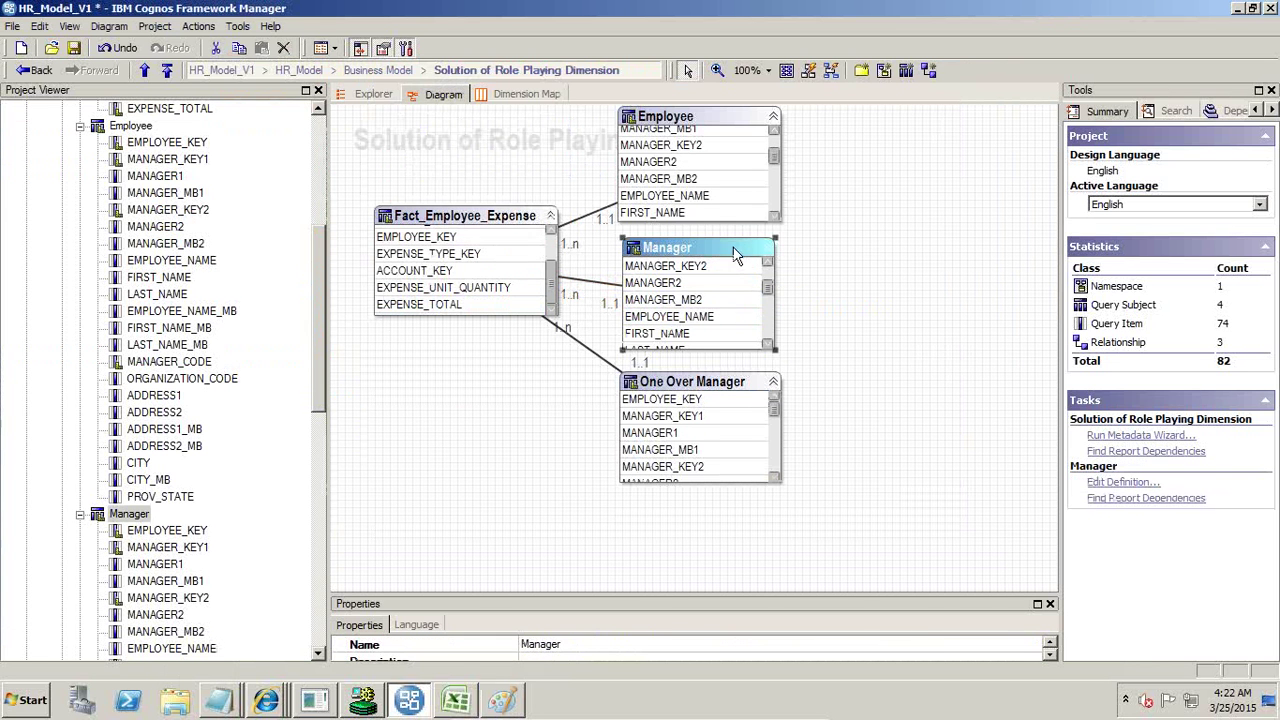
pyautogui.doubleClick(600, 296)
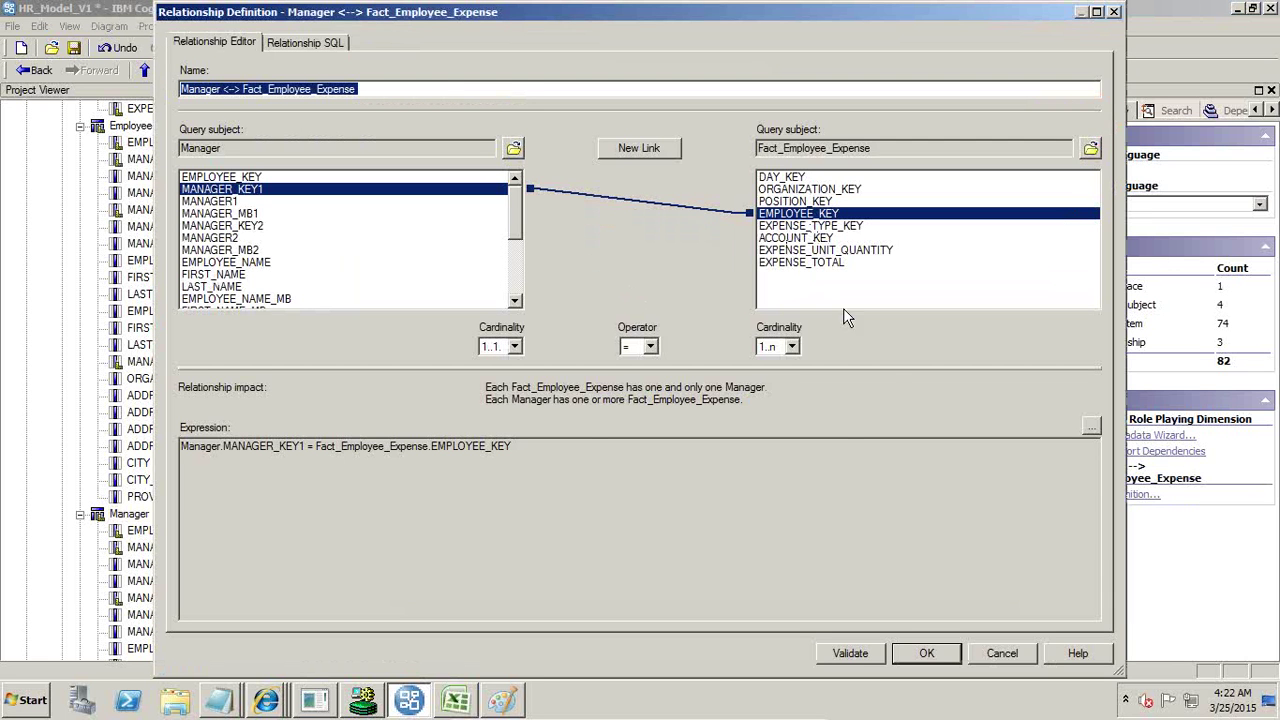
pyautogui.click(1092, 428)
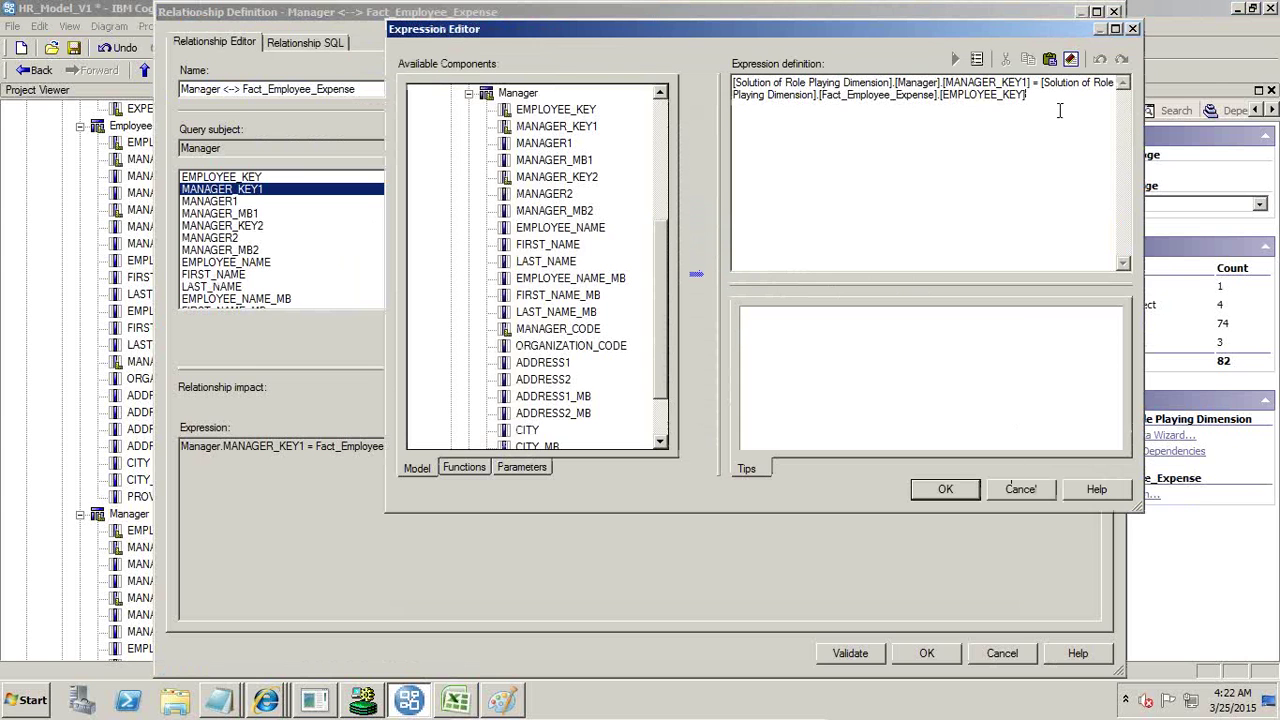
pyautogui.moveTo(1031, 96); pyautogui.dragTo(676, 84)
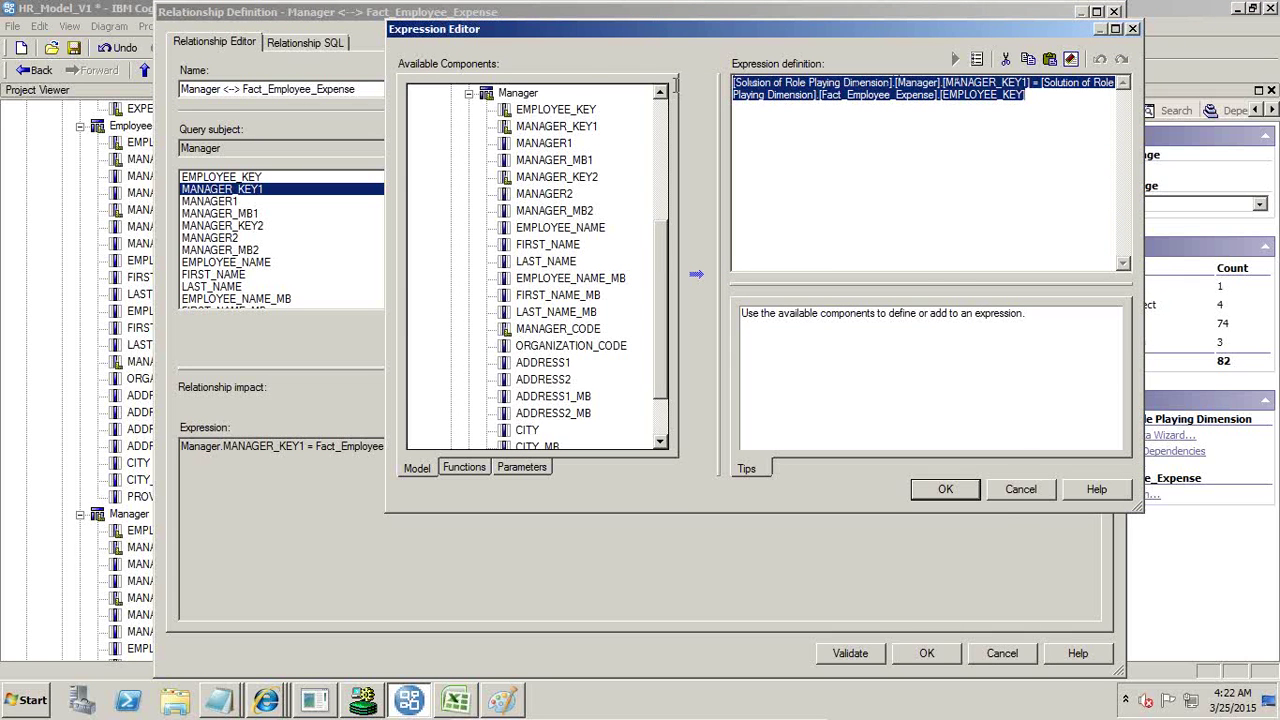
pyautogui.click(1014, 488)
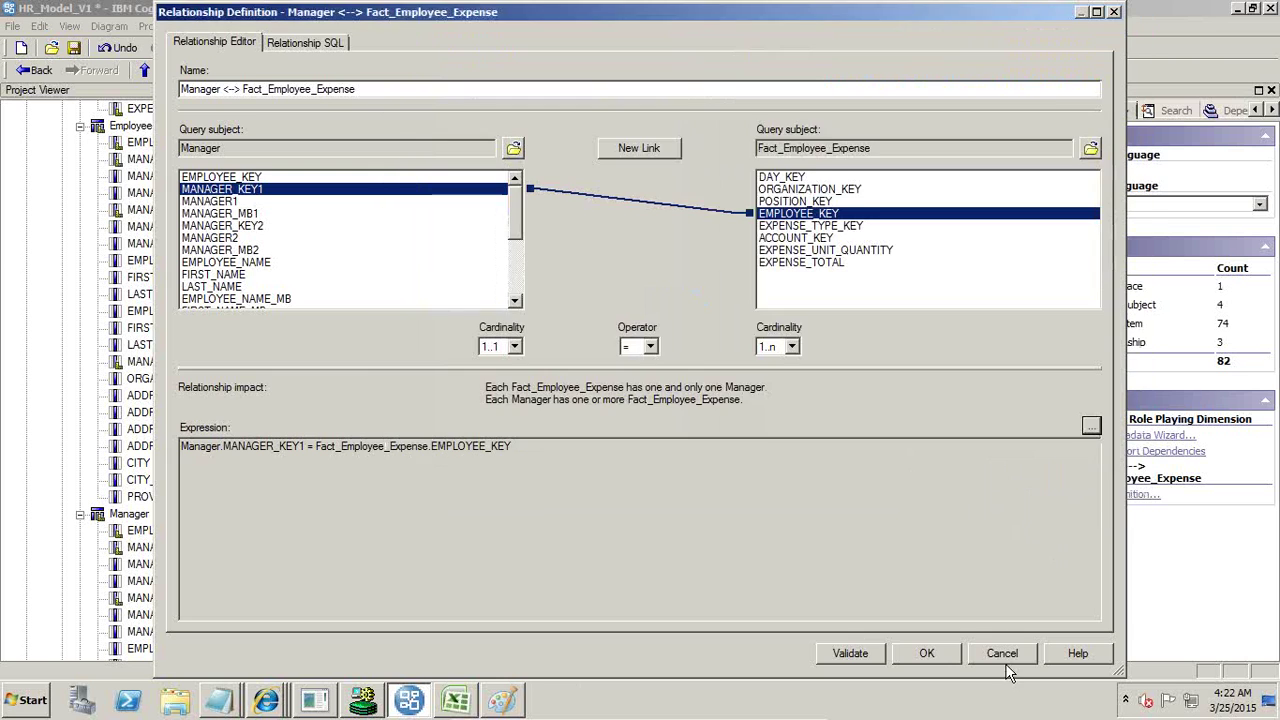
pyautogui.click(1005, 660)
pyautogui.click(502, 700)
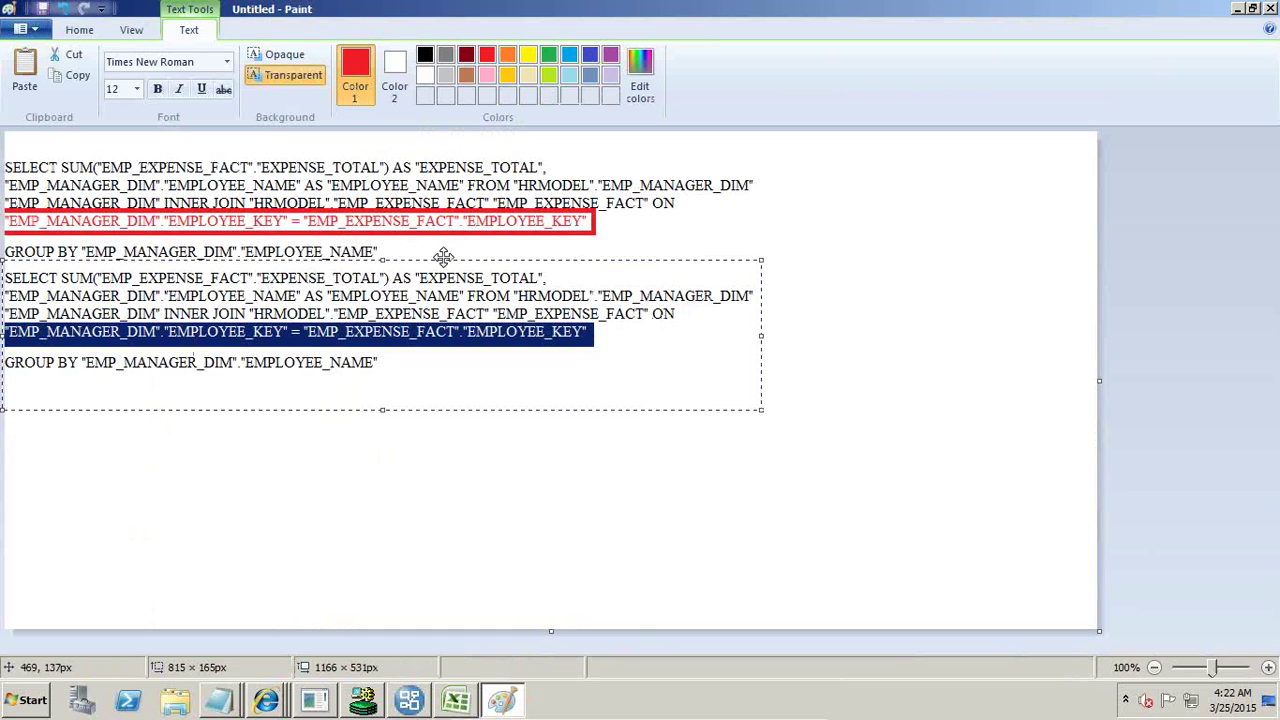
# - Cut all the duplicated SQL out of the second Paint text box
pyautogui.moveTo(394, 383); pyautogui.dragTo(3, 248)
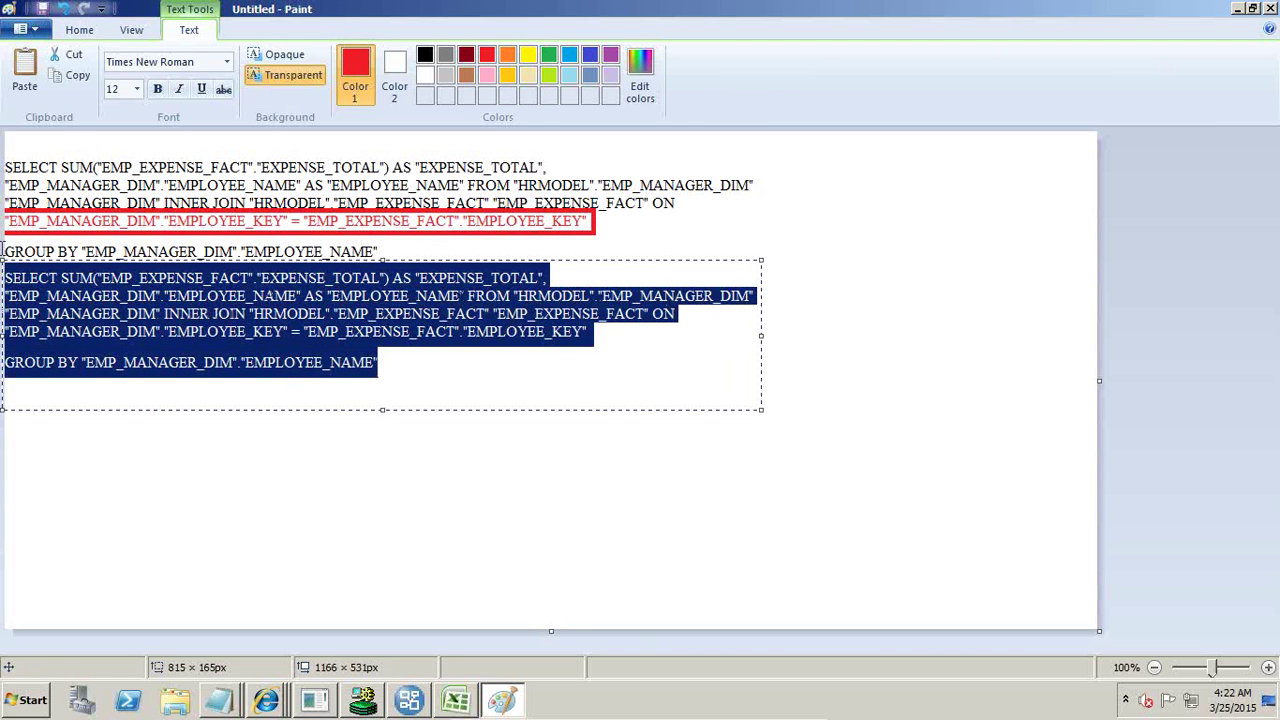
pyautogui.hotkey('ctrl', 'x')
pyautogui.hotkey('alt', 'Tab')
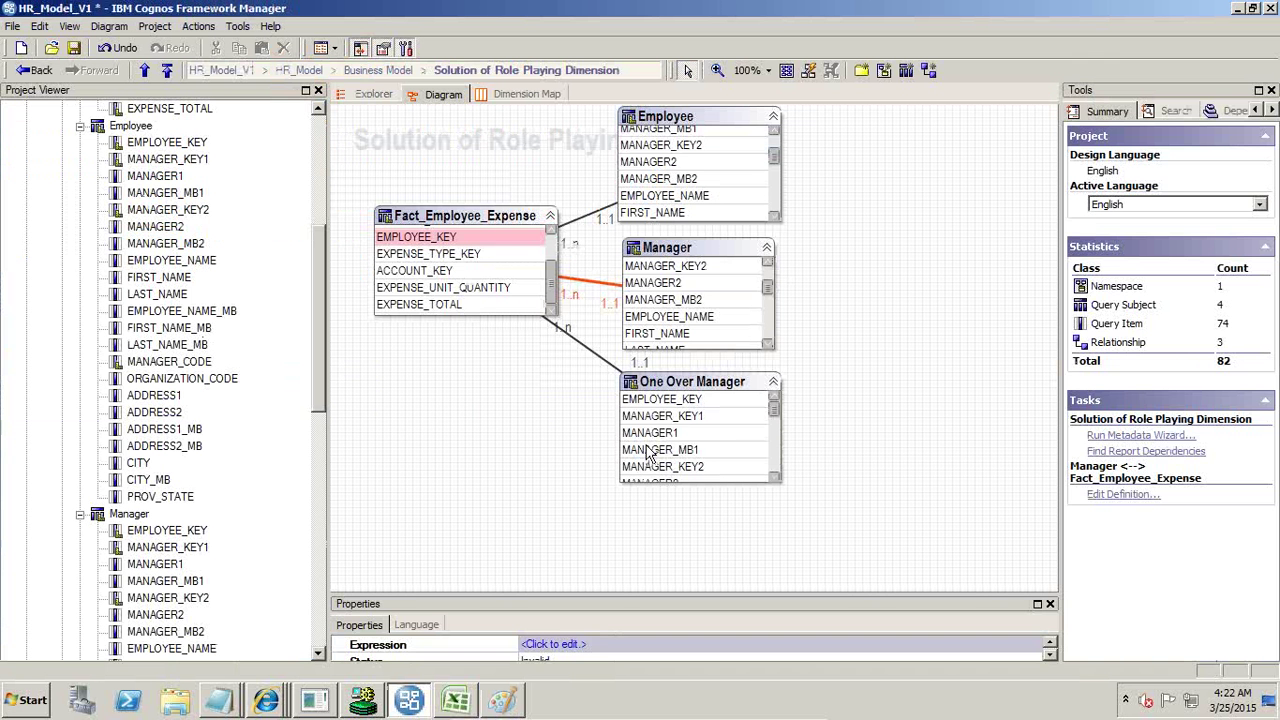
# - Test Manager's EMPLOYEE_NAME with EXPENSE_TOTAL and select the generated native SQL
pyautogui.click(668, 316)
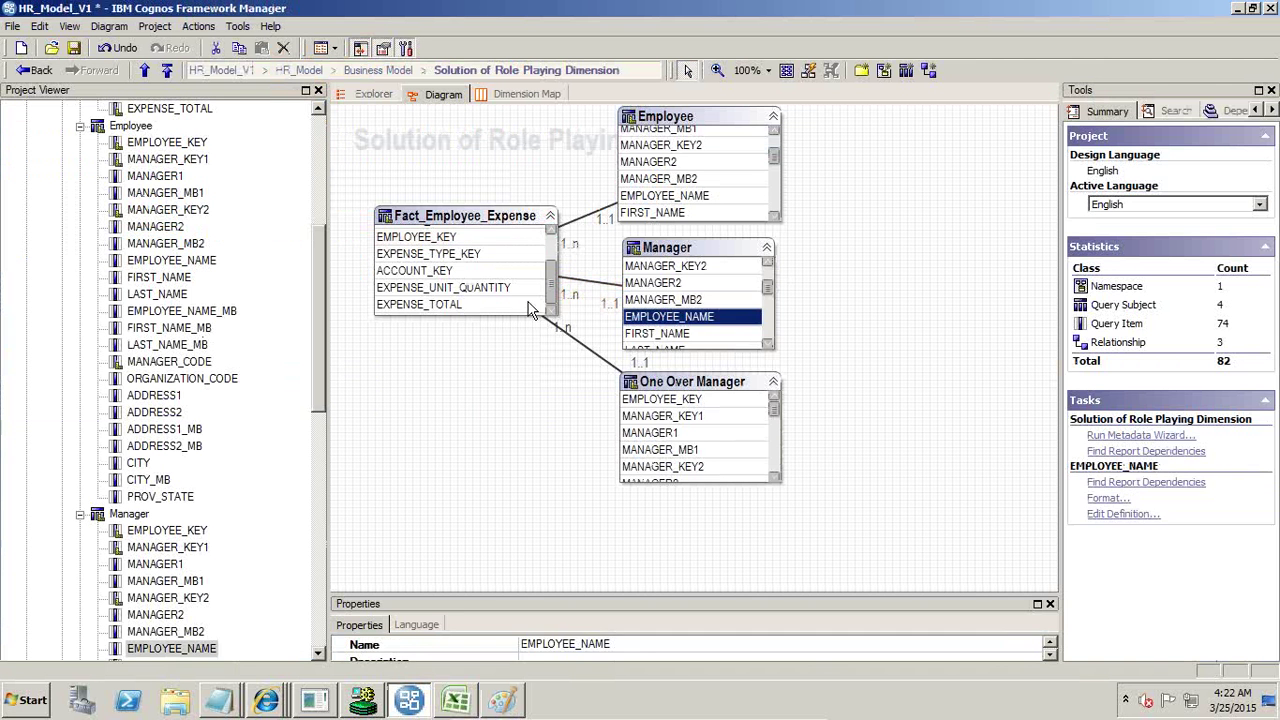
pyautogui.click(465, 305)
pyautogui.rightClick(463, 300)
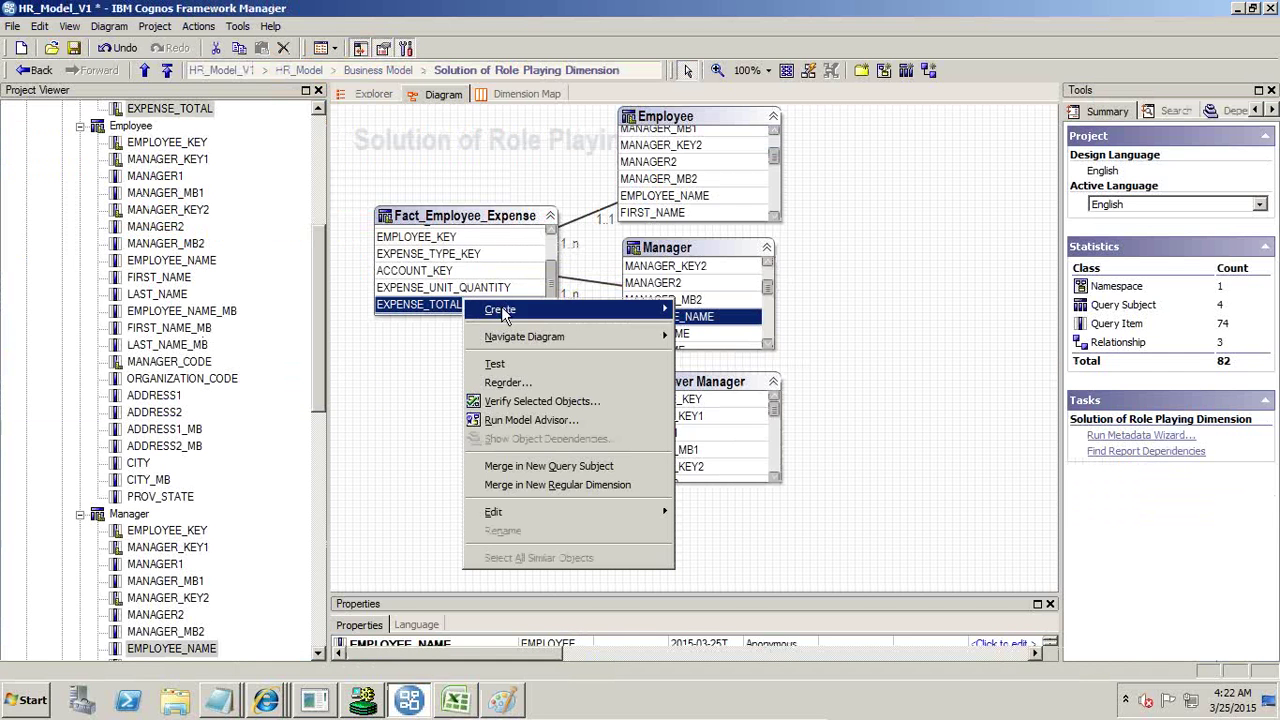
pyautogui.click(512, 368)
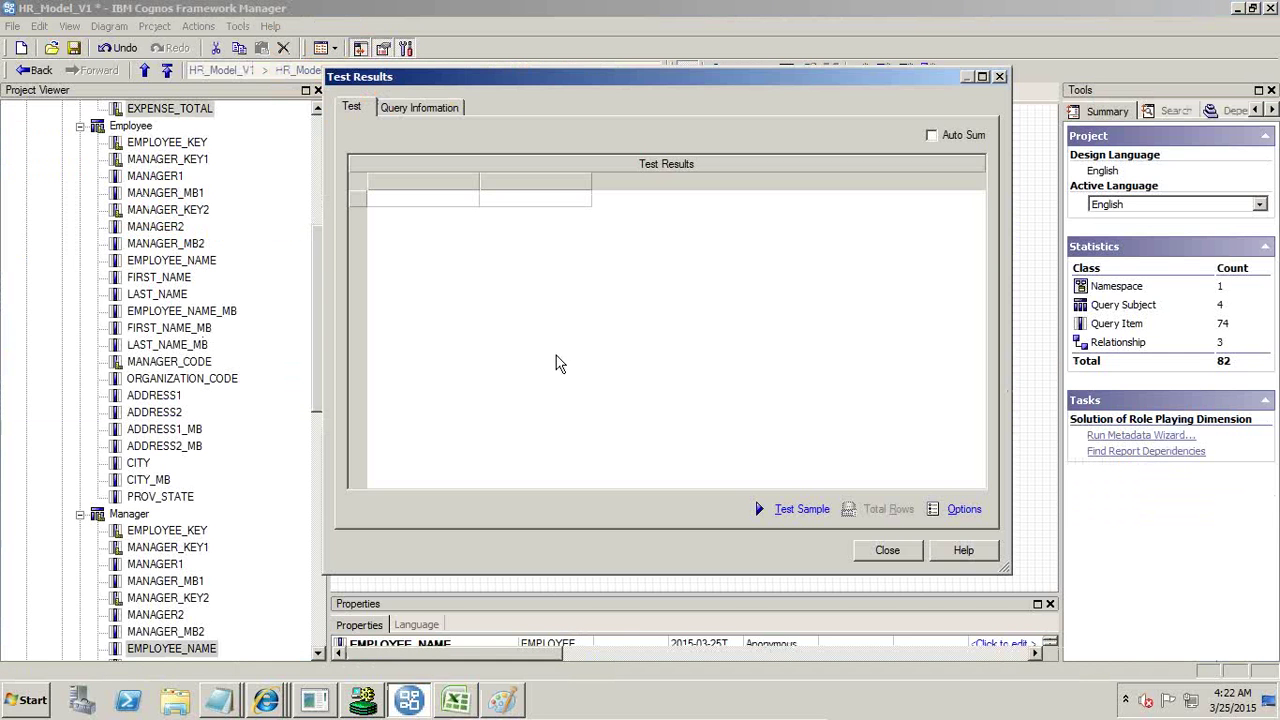
pyautogui.click(417, 110)
pyautogui.click(795, 510)
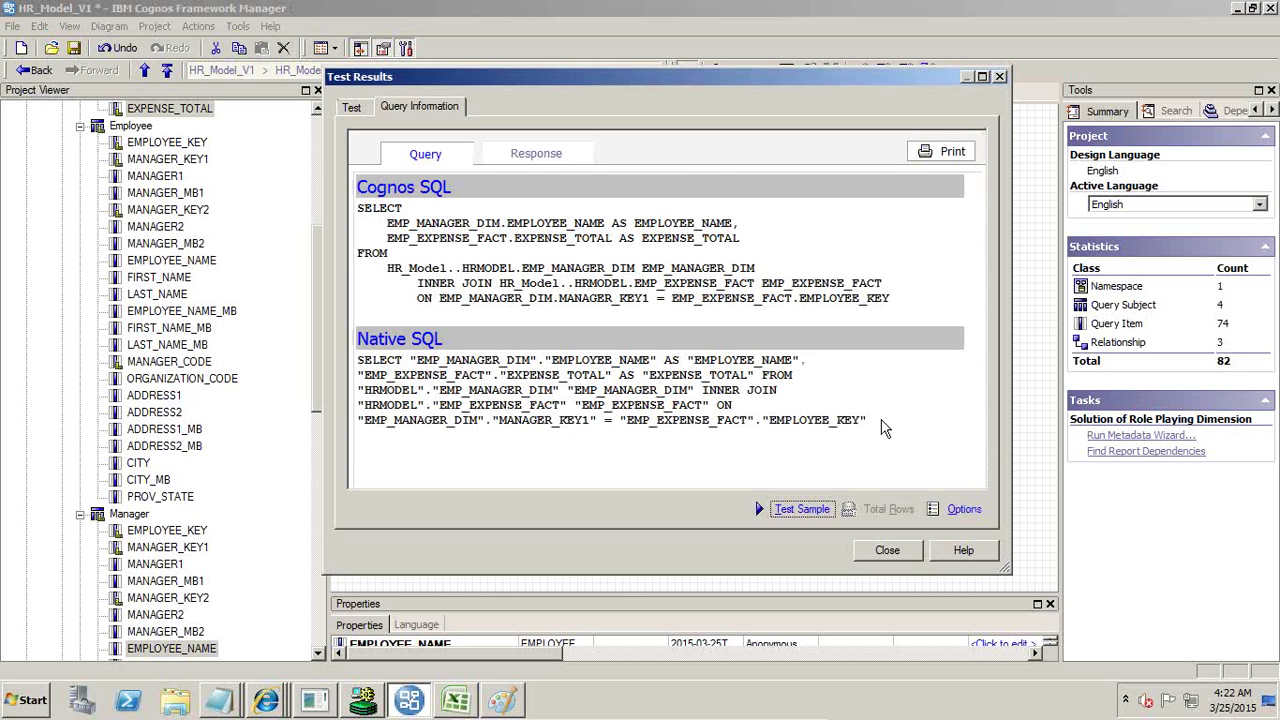
pyautogui.moveTo(882, 428); pyautogui.dragTo(361, 366)
# - Copy the native SQL and paste it into Paint's empty second text box
pyautogui.rightClick(460, 388)
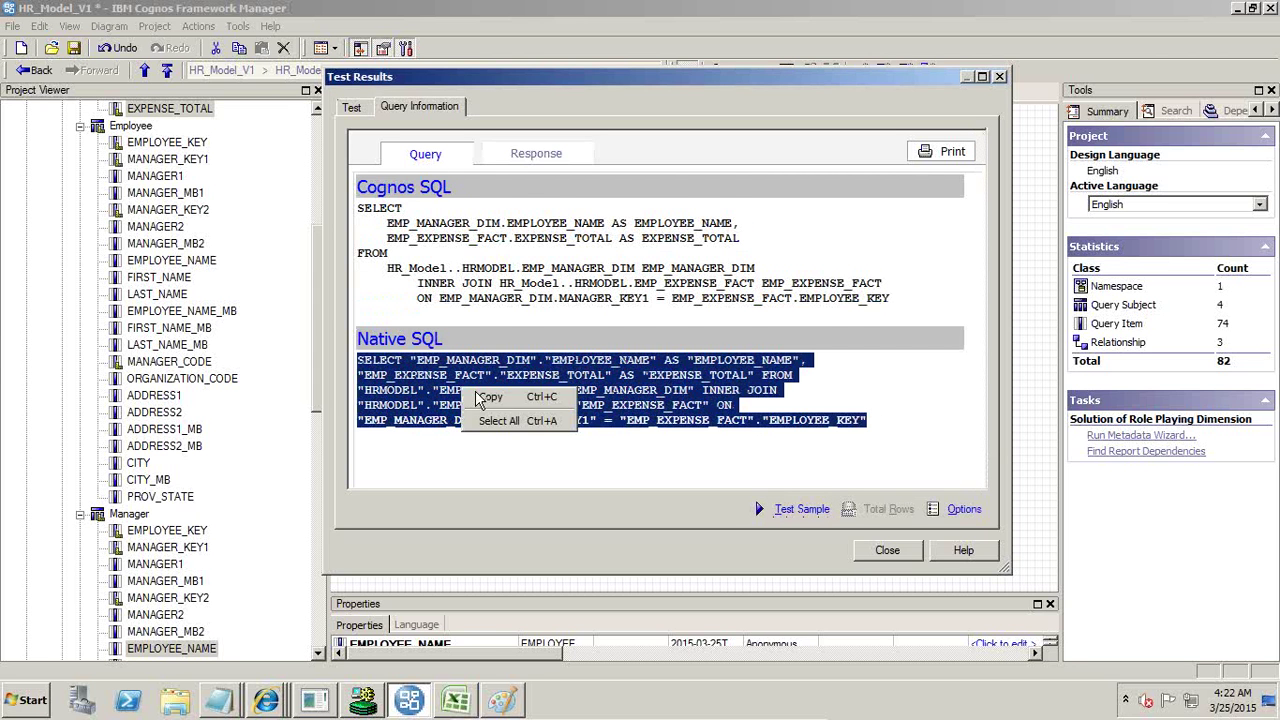
pyautogui.click(498, 396)
pyautogui.hotkey('alt', 'Tab')
pyautogui.hotkey('ctrl', 'v')
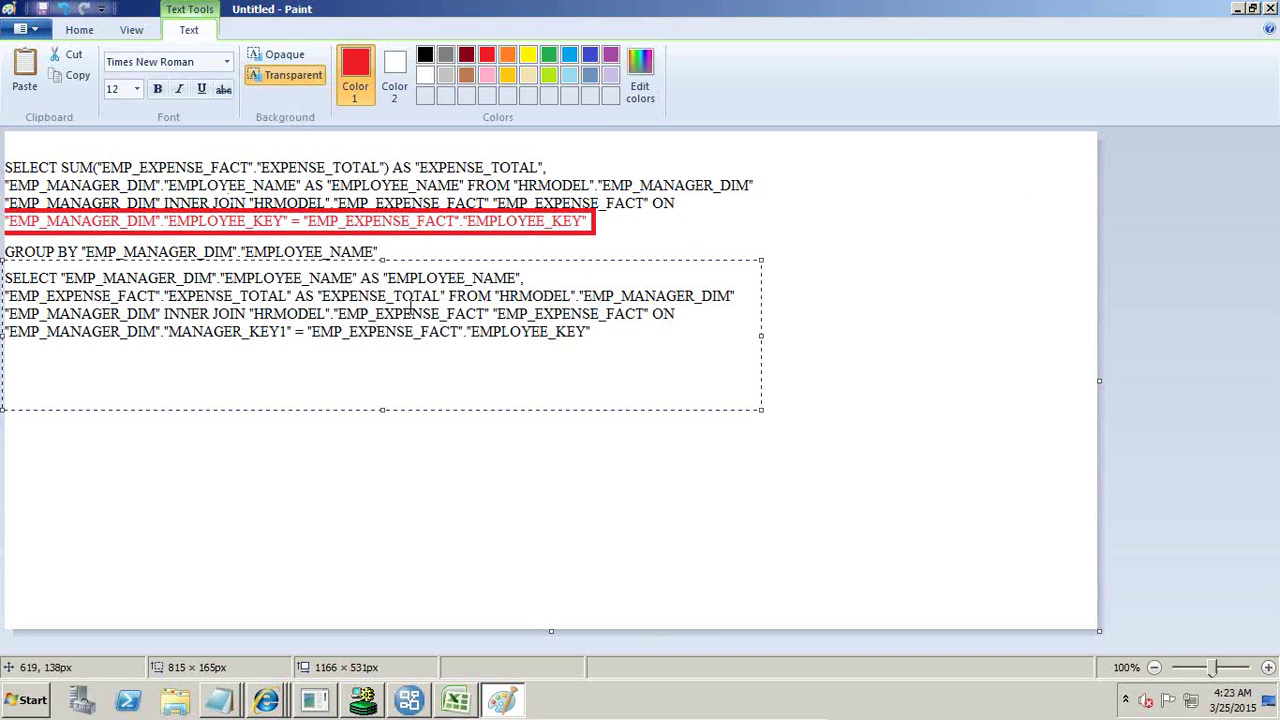
# - Box the MANAGER_KEY1 = EMPLOYEE_KEY line with a red rectangle at the second outline thickness
pyautogui.click(80, 30)
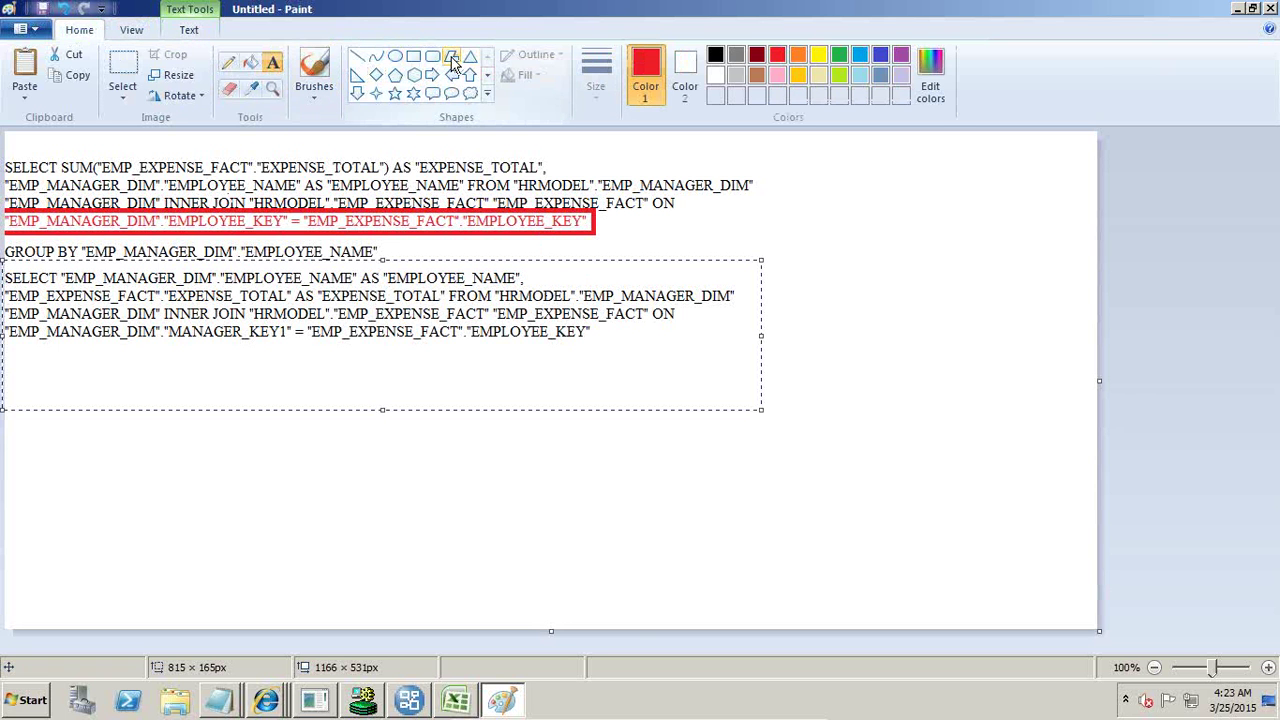
pyautogui.click(414, 56)
pyautogui.click(598, 75)
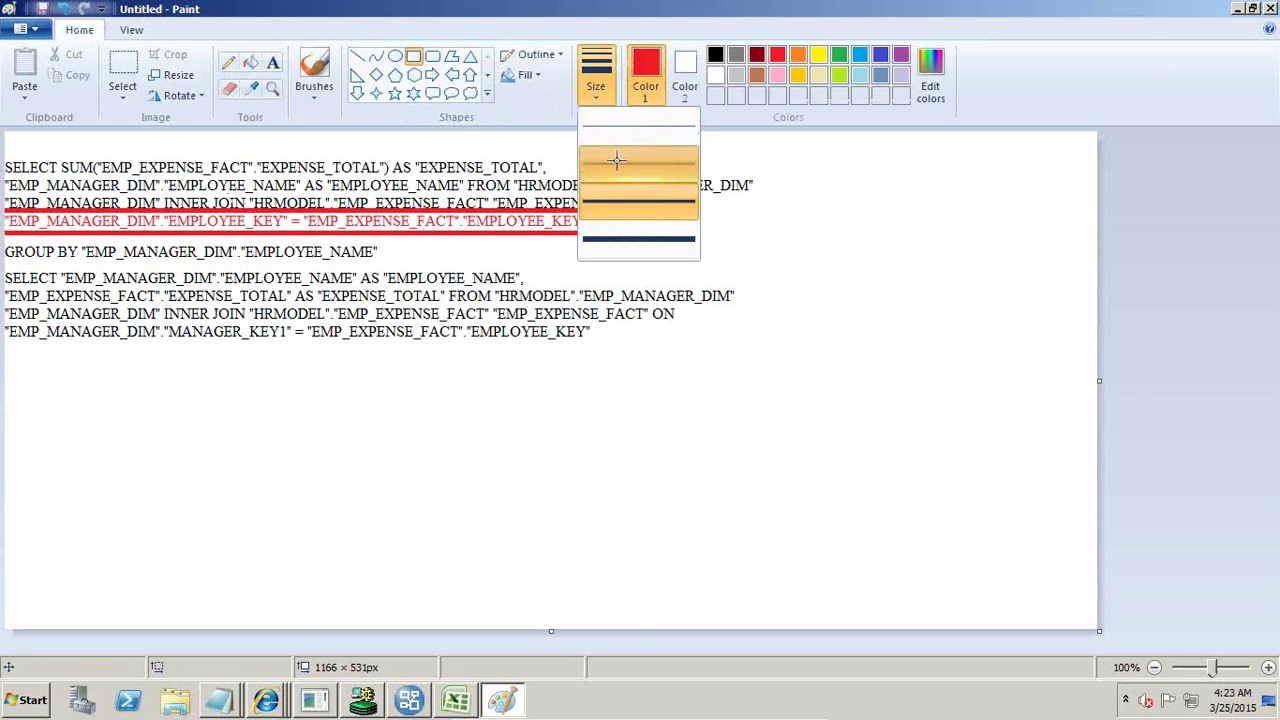
pyautogui.click(616, 160)
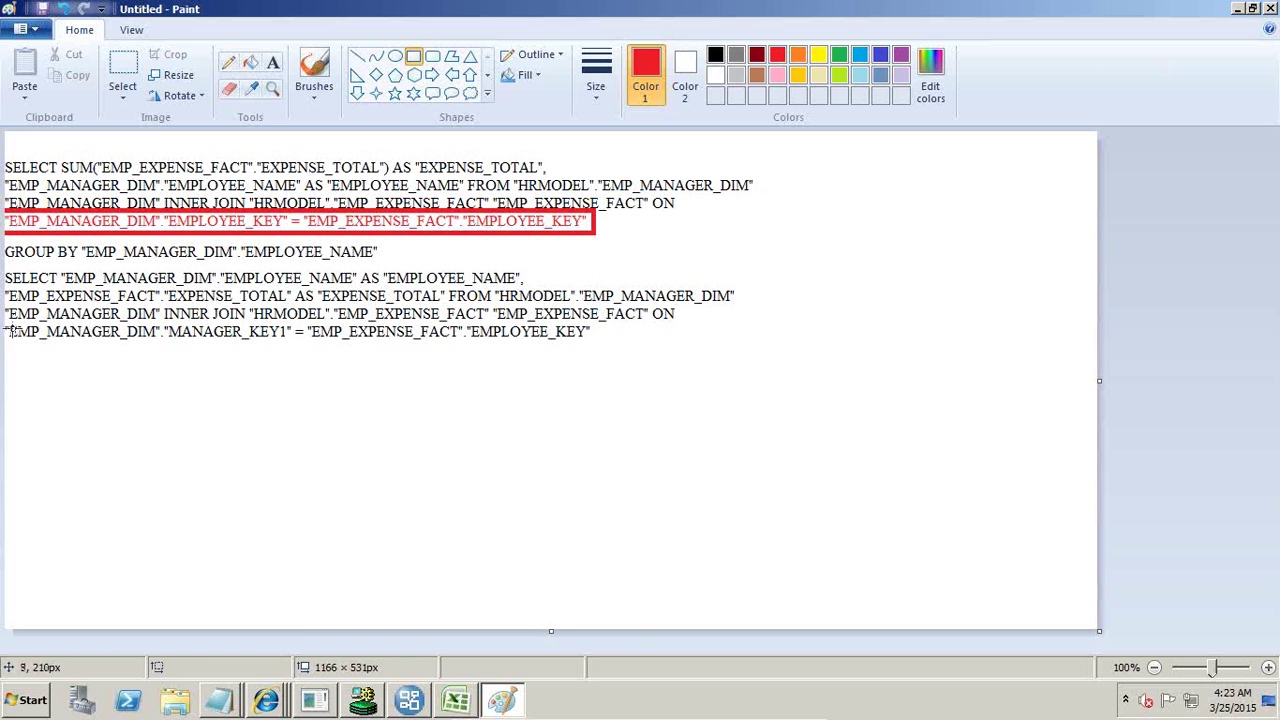
pyautogui.moveTo(6, 322)
pyautogui.mouseDown()
pyautogui.moveTo(92, 348)
pyautogui.moveTo(353, 360)
pyautogui.moveTo(597, 356)
pyautogui.moveTo(613, 344)
pyautogui.mouseUp()
pyautogui.hotkey('alt', 'Tab')
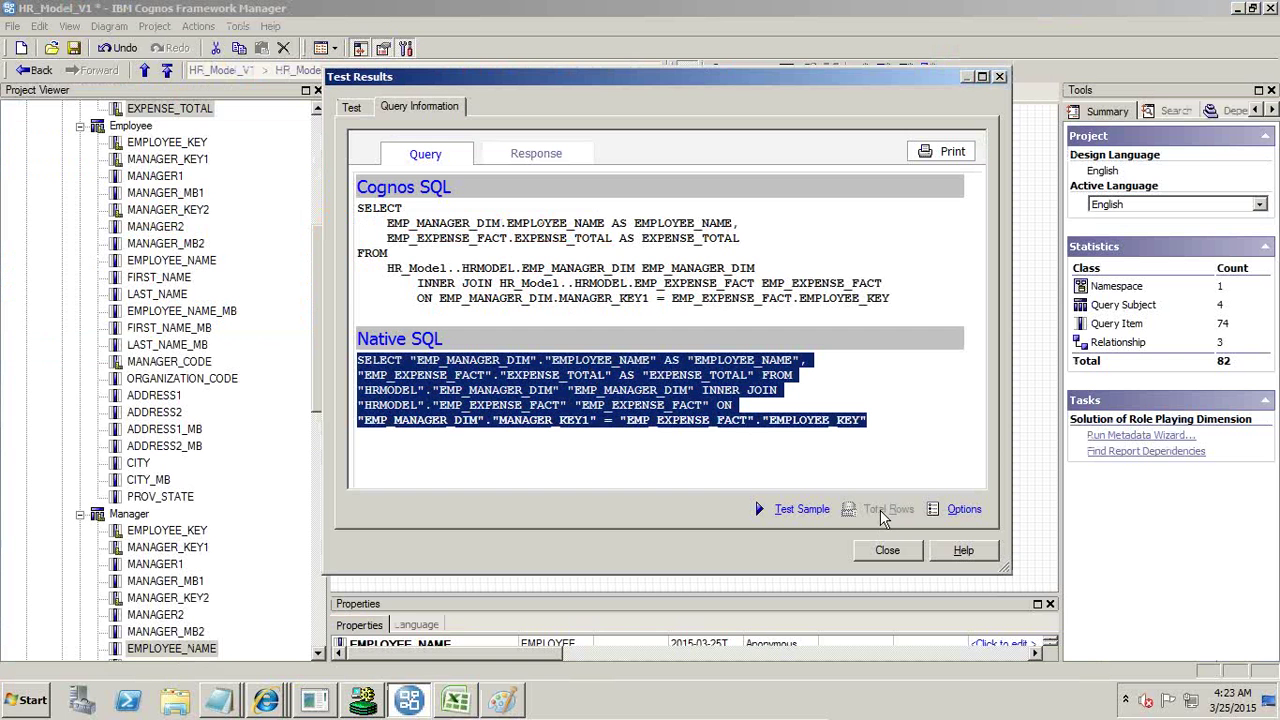
# - Test One Over Manager's EMPLOYEE_NAME together with EXPENSE_TOTAL
pyautogui.click(888, 552)
pyautogui.click(458, 302)
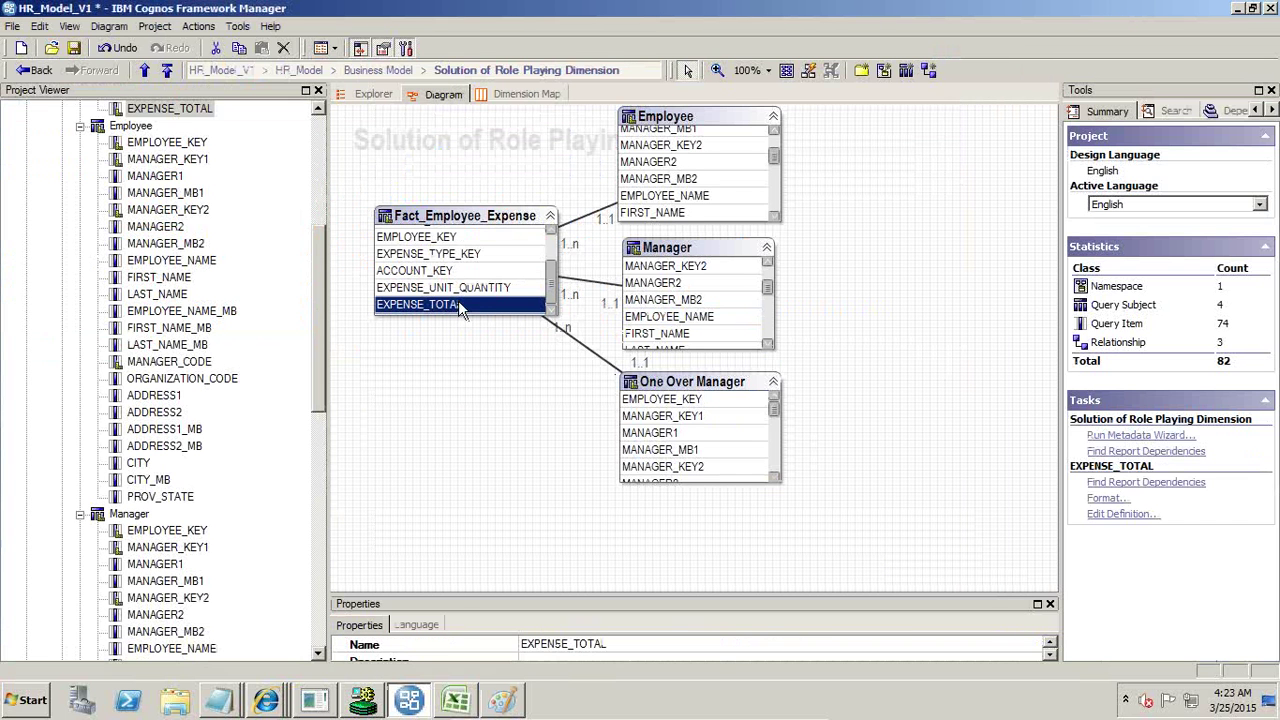
pyautogui.click(776, 478)
pyautogui.click(712, 461)
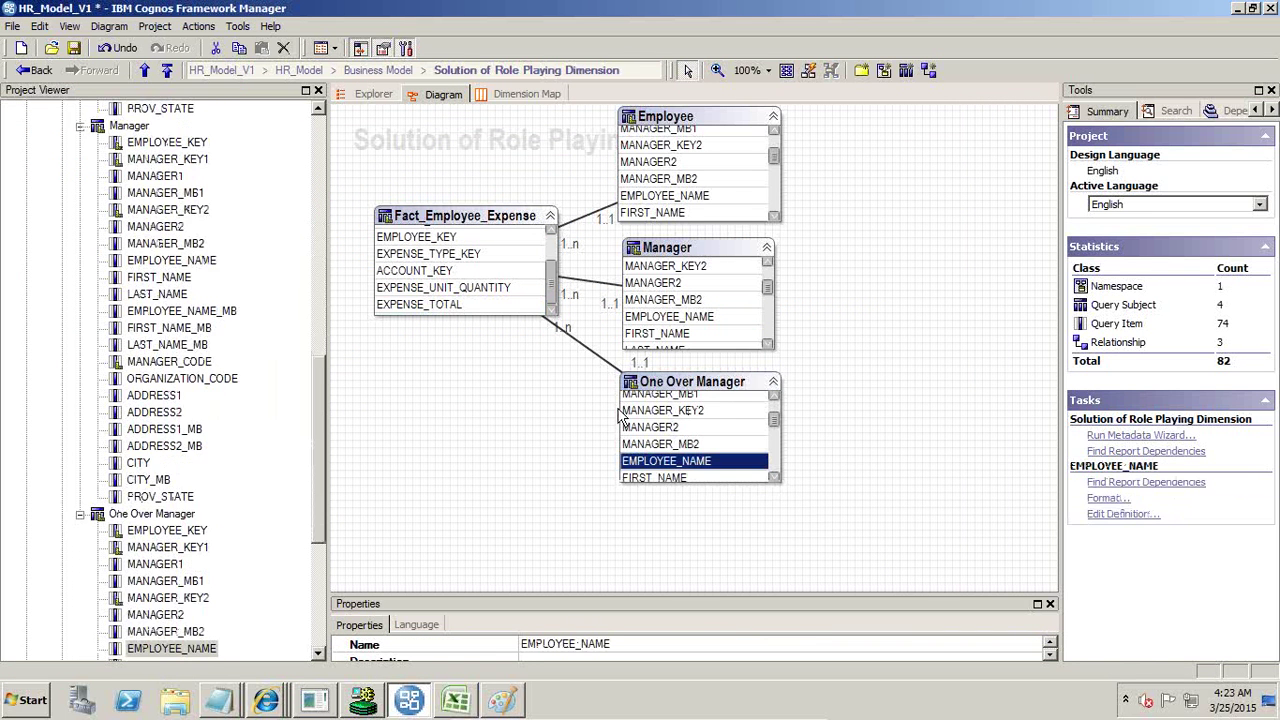
pyautogui.click(455, 310)
pyautogui.rightClick(460, 314)
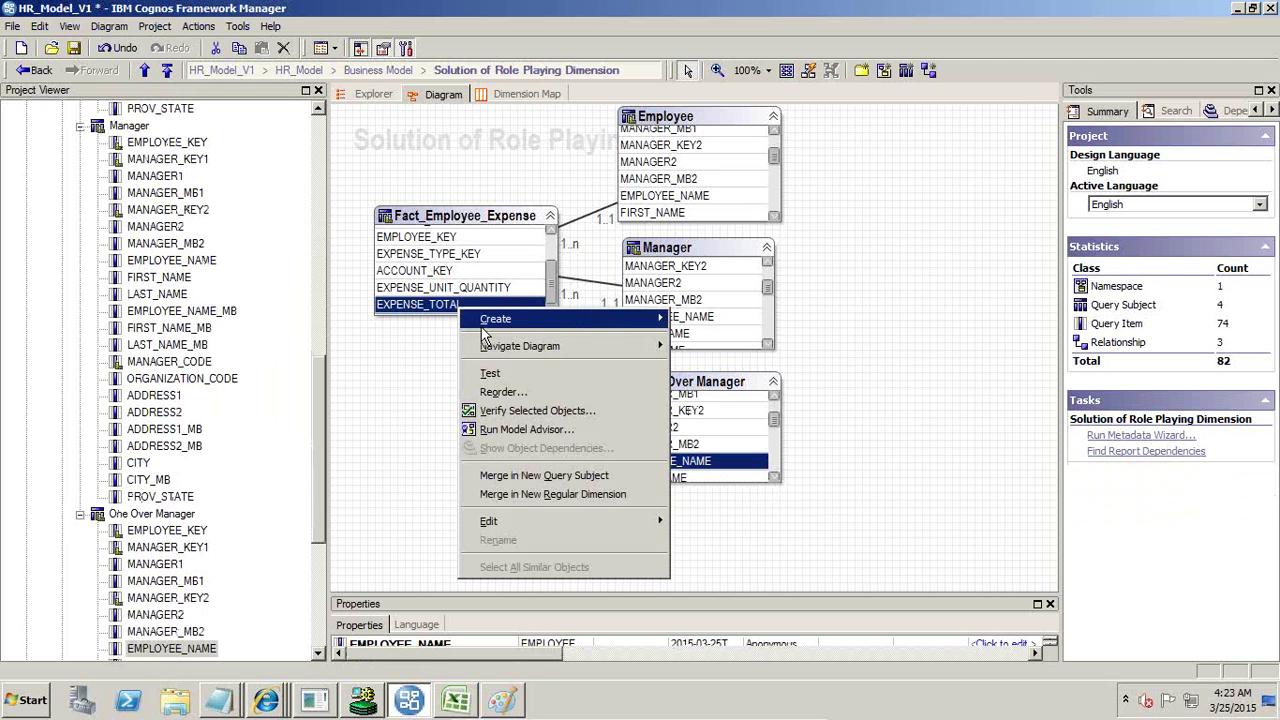
pyautogui.click(492, 375)
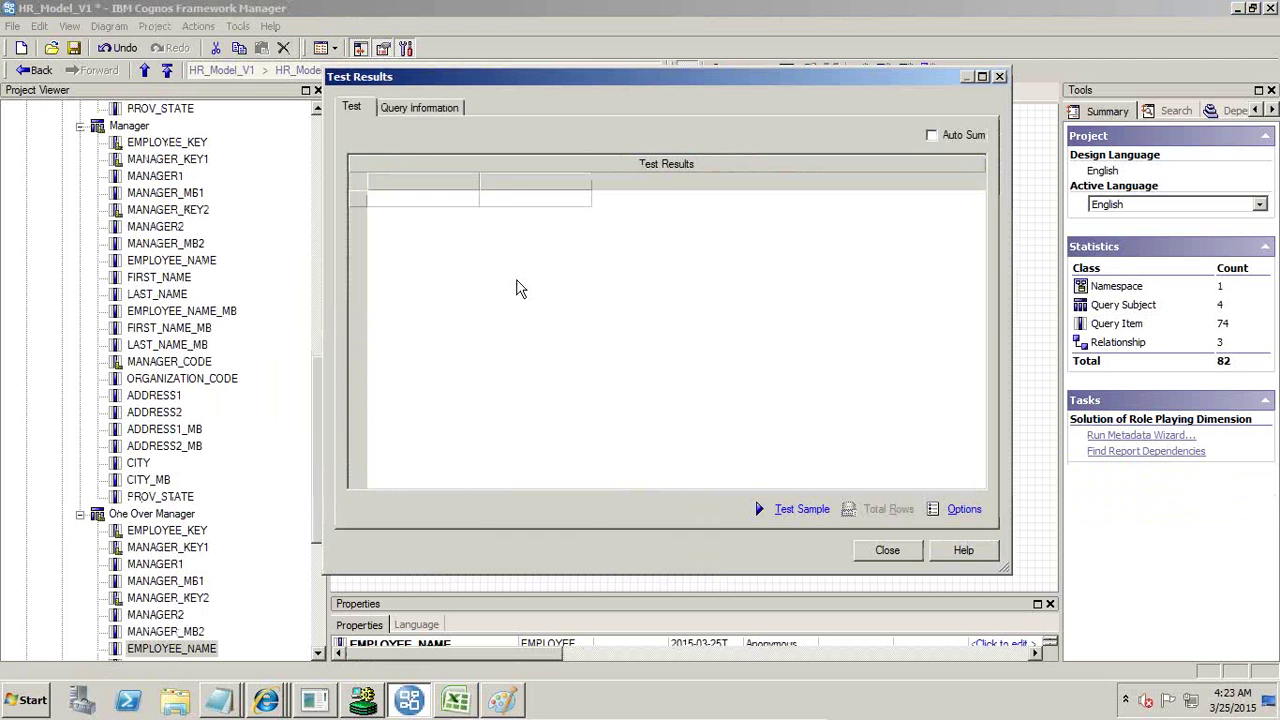
# - Generate the sample native SQL, joined on MANAGER_KEY2, and copy it for Paint
pyautogui.click(445, 110)
pyautogui.click(801, 509)
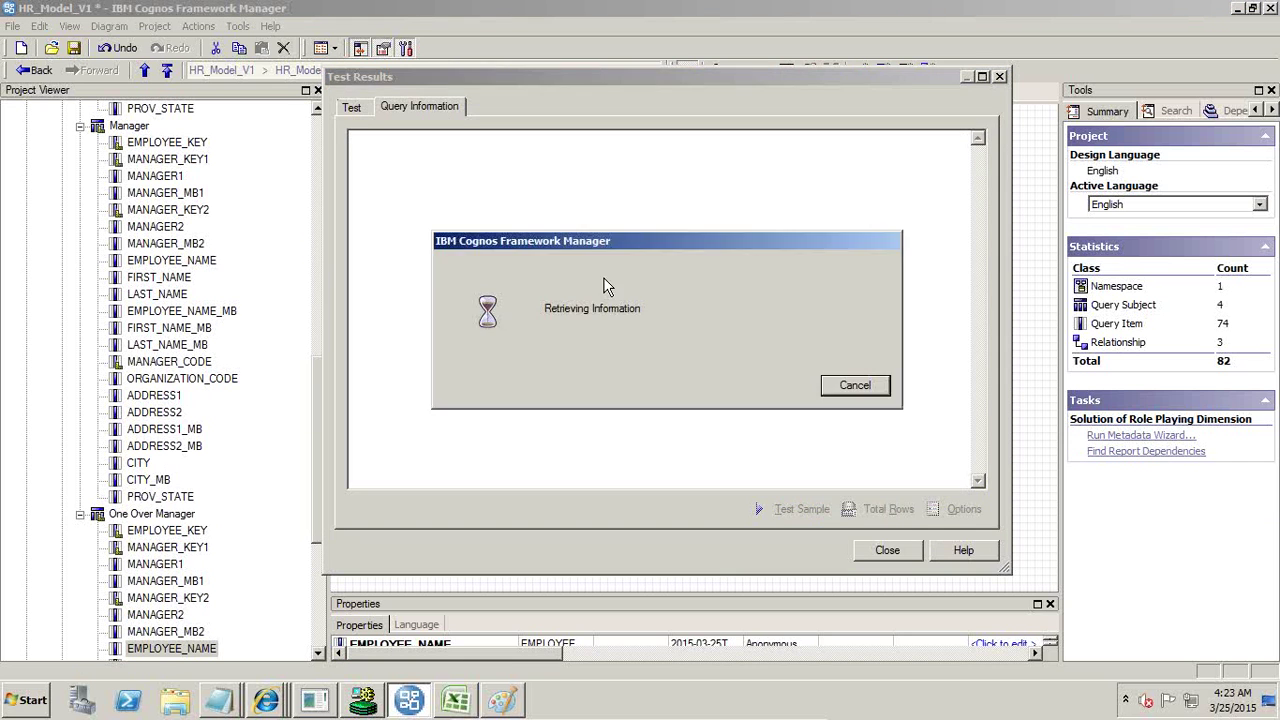
pyautogui.moveTo(880, 430); pyautogui.dragTo(360, 365)
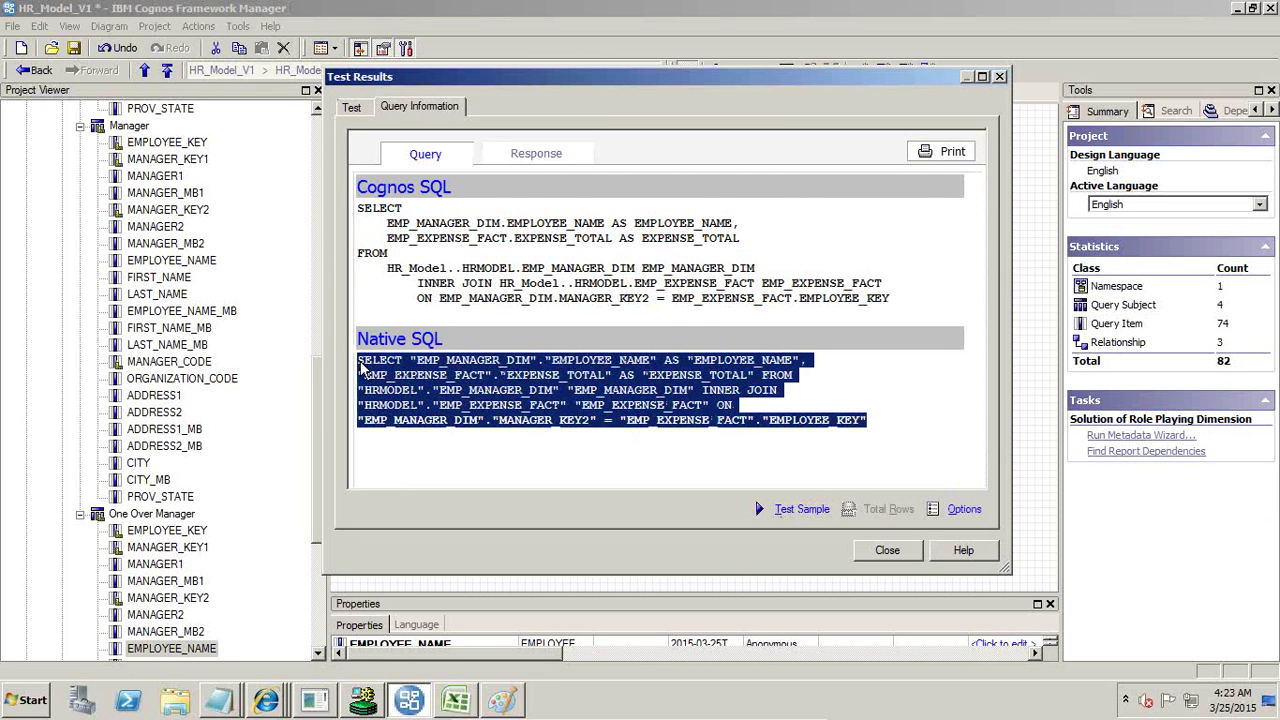
pyautogui.rightClick(362, 368)
pyautogui.click(392, 370)
pyautogui.hotkey('alt', 'Tab')
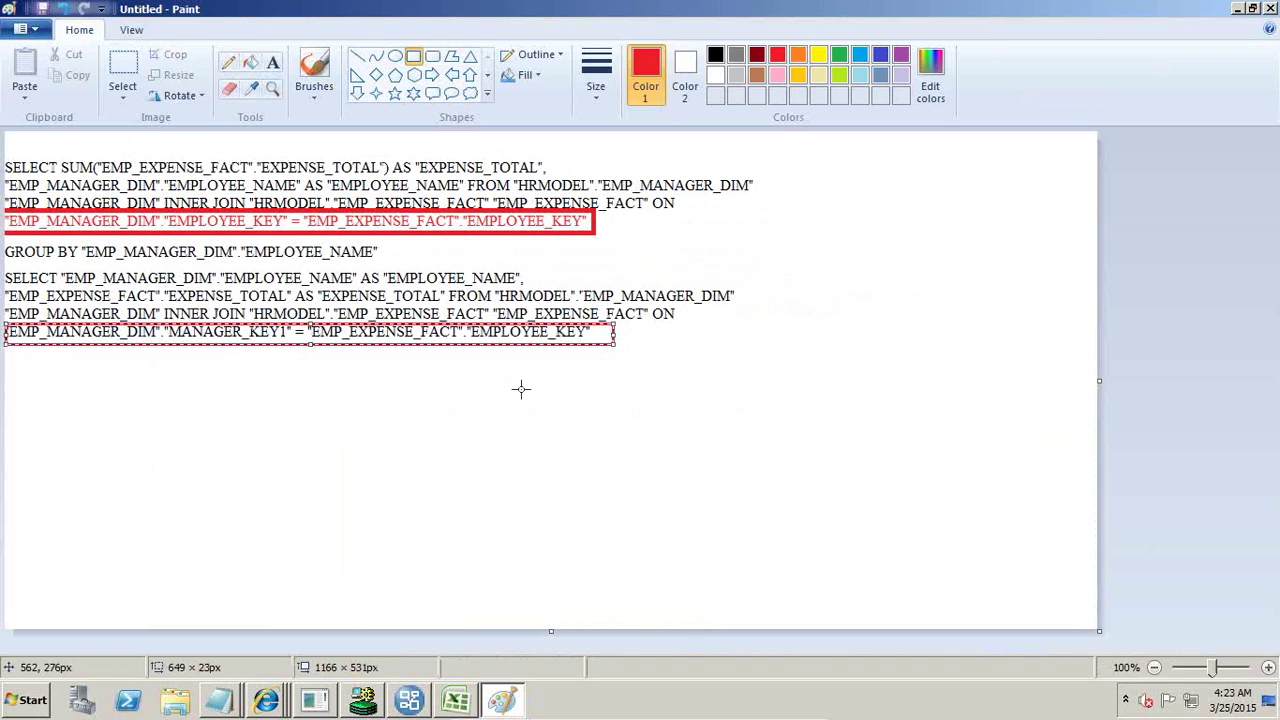
# - Paste the One Over Manager native SQL as a third text block below the second one
pyautogui.click(272, 62)
pyautogui.click(12, 358)
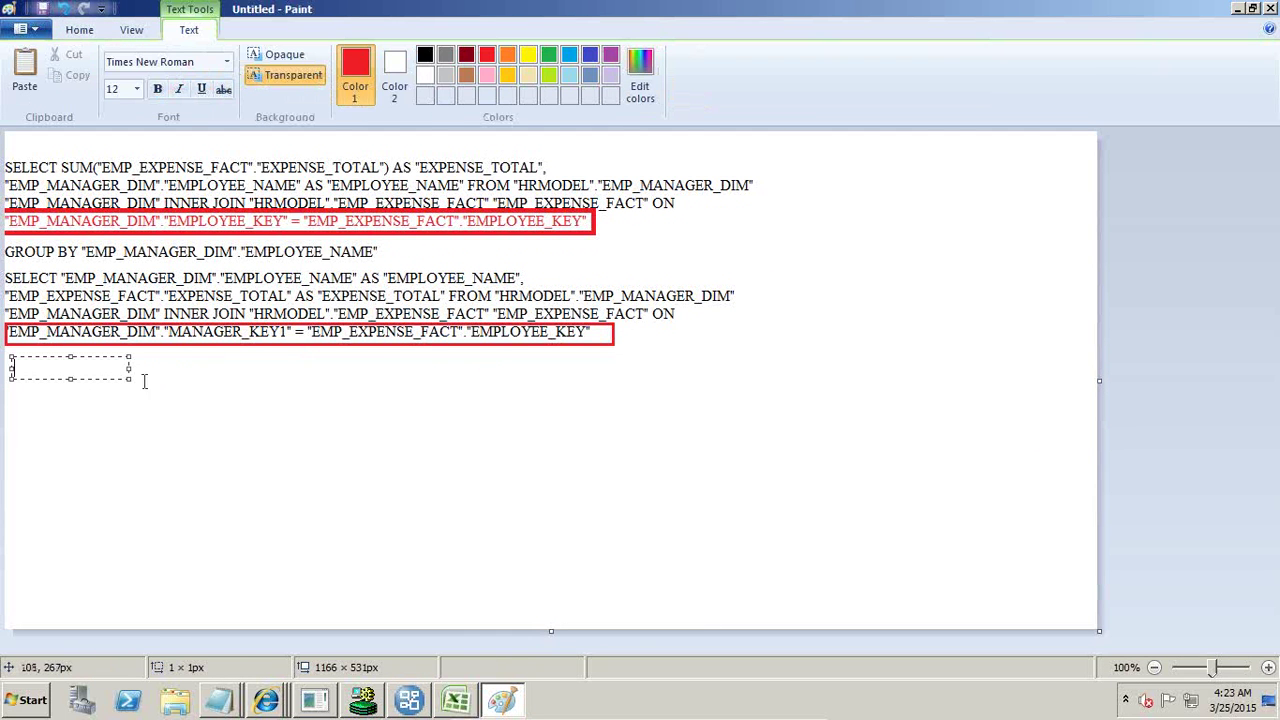
pyautogui.moveTo(127, 370); pyautogui.dragTo(714, 396)
pyautogui.moveTo(362, 379); pyautogui.dragTo(362, 519)
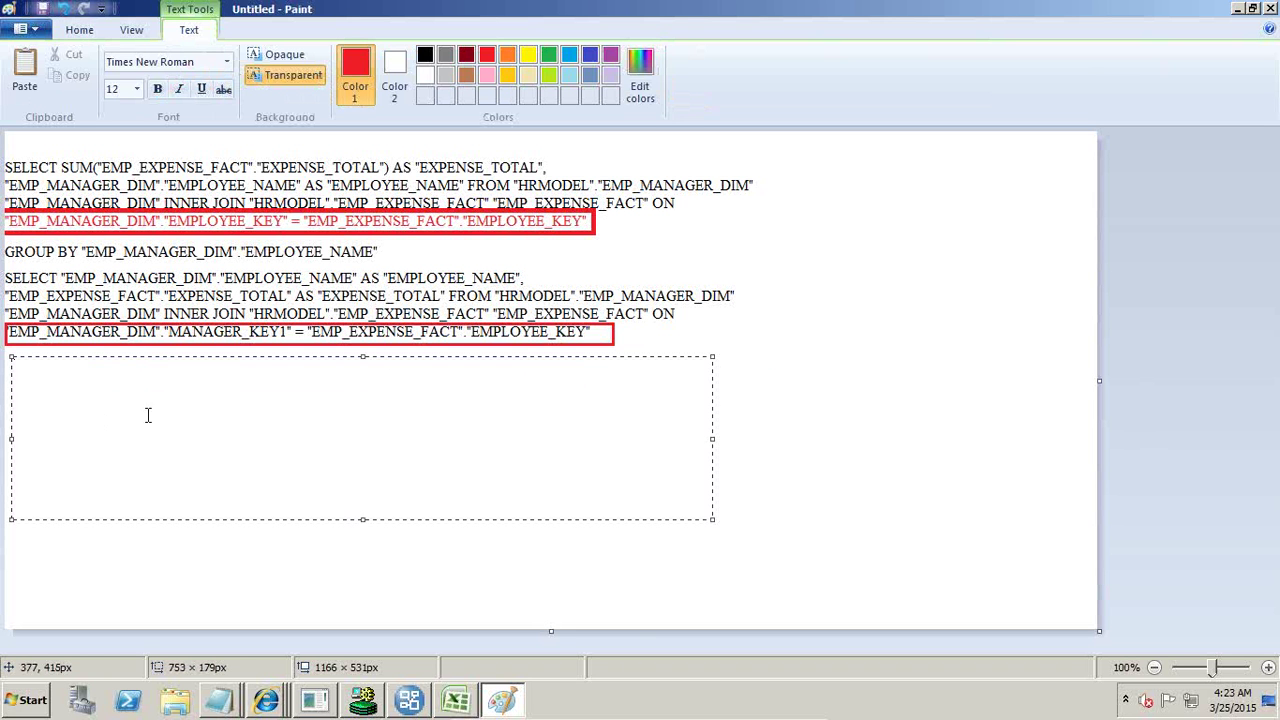
pyautogui.hotkey('ctrl', 'v')
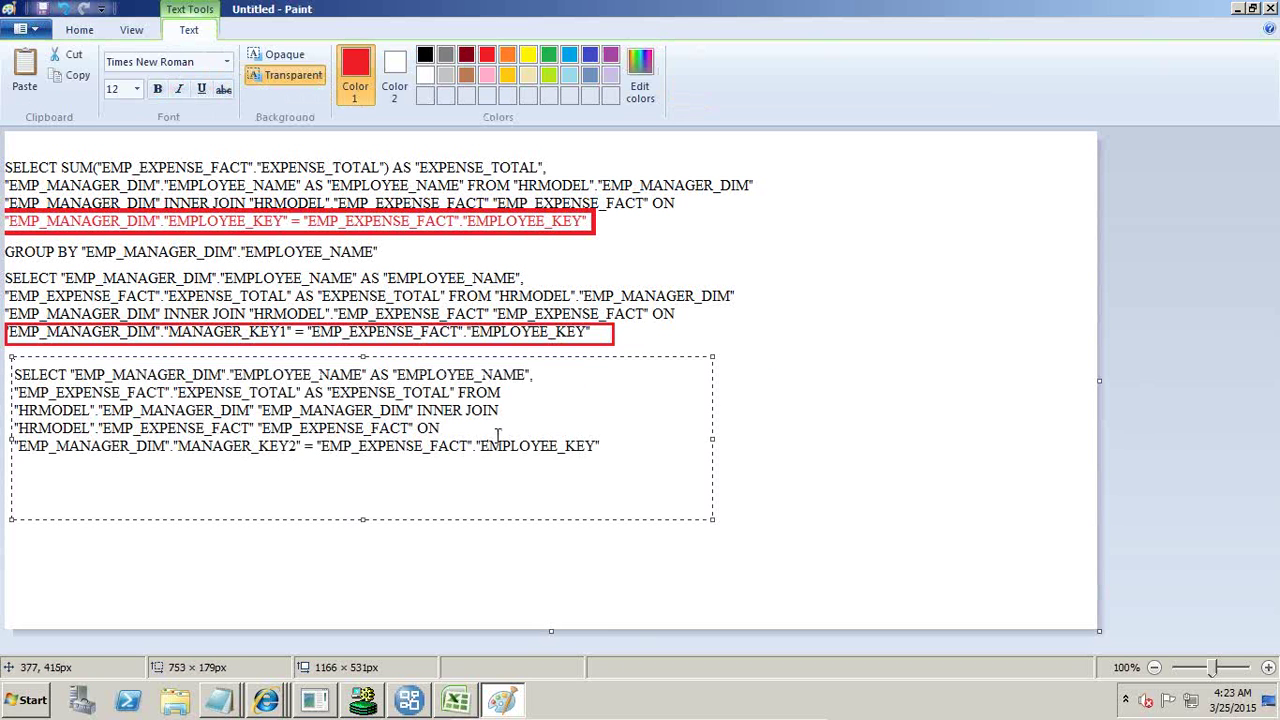
# - Draw a red rectangle around the MANAGER_KEY2 = EMPLOYEE_KEY join line
pyautogui.click(79, 29)
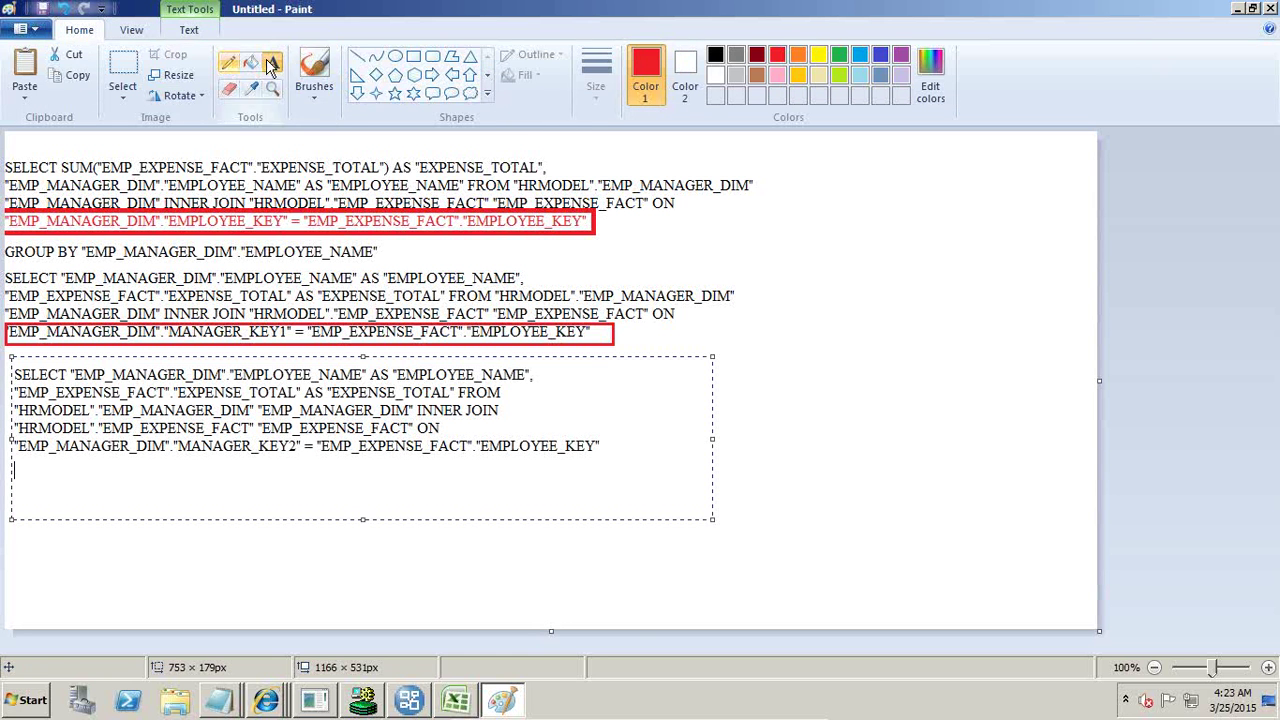
pyautogui.click(412, 56)
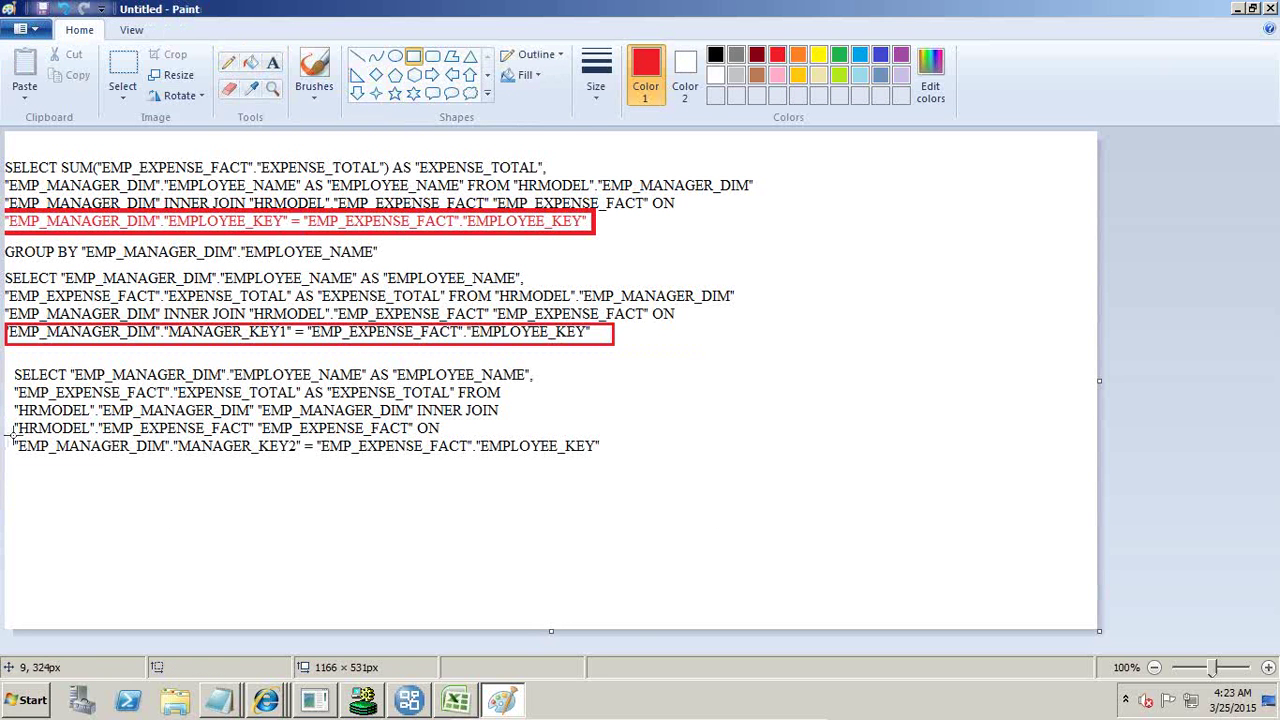
pyautogui.moveTo(13, 436)
pyautogui.mouseDown()
pyautogui.moveTo(40, 466)
pyautogui.moveTo(570, 472)
pyautogui.moveTo(614, 459)
pyautogui.mouseUp()
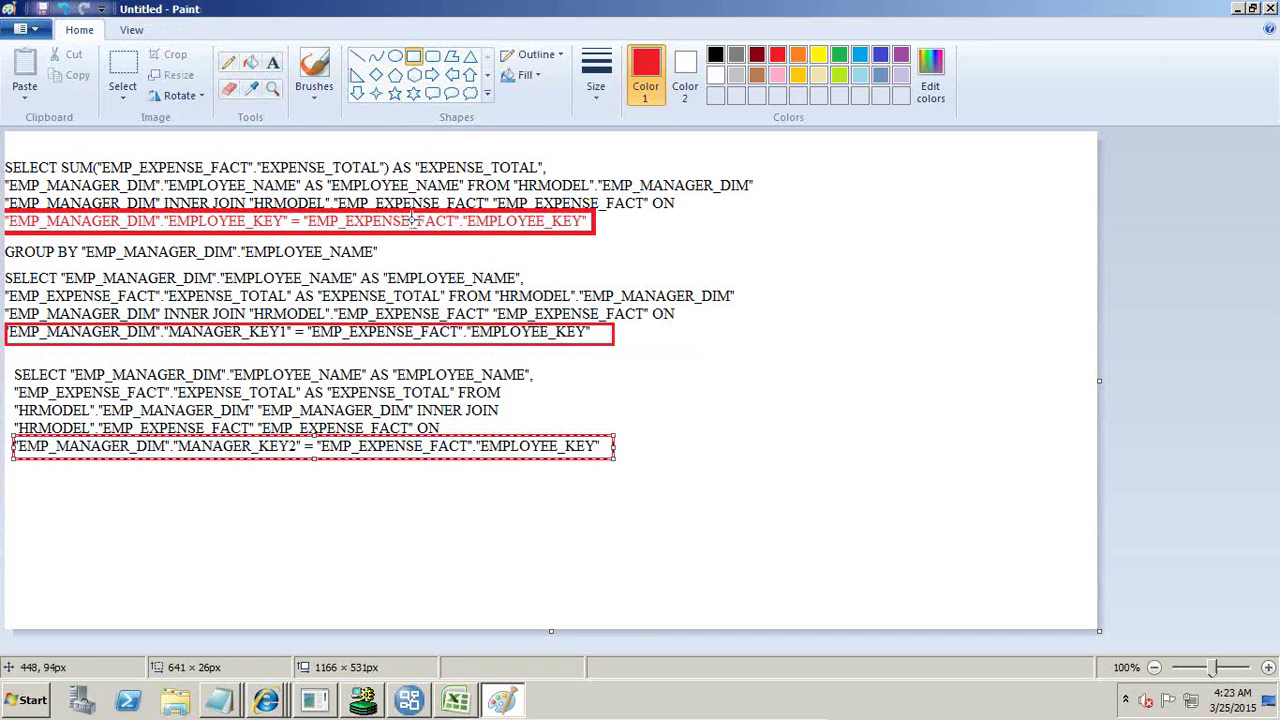